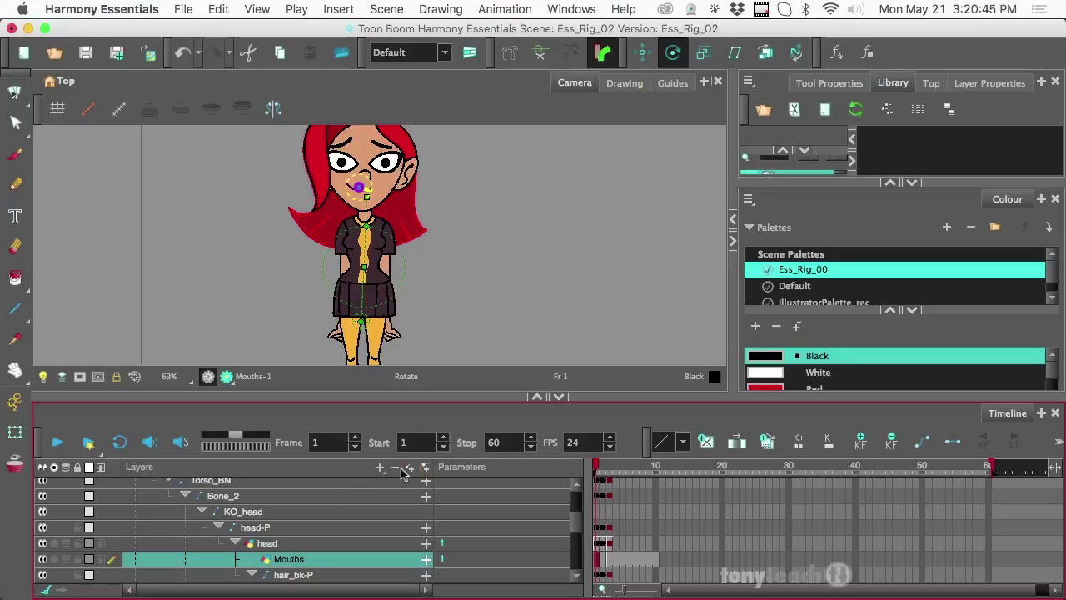
Add a parent peg to the Mouths layer and place the peg's pivot over the character's mouth.
left_click(424, 468)
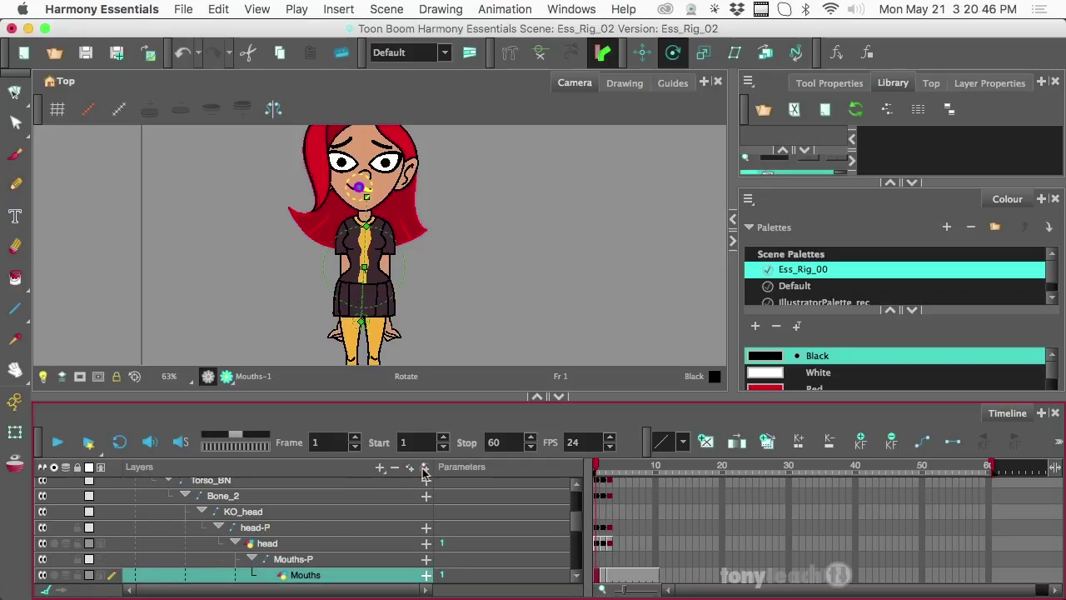
left_click(321, 559)
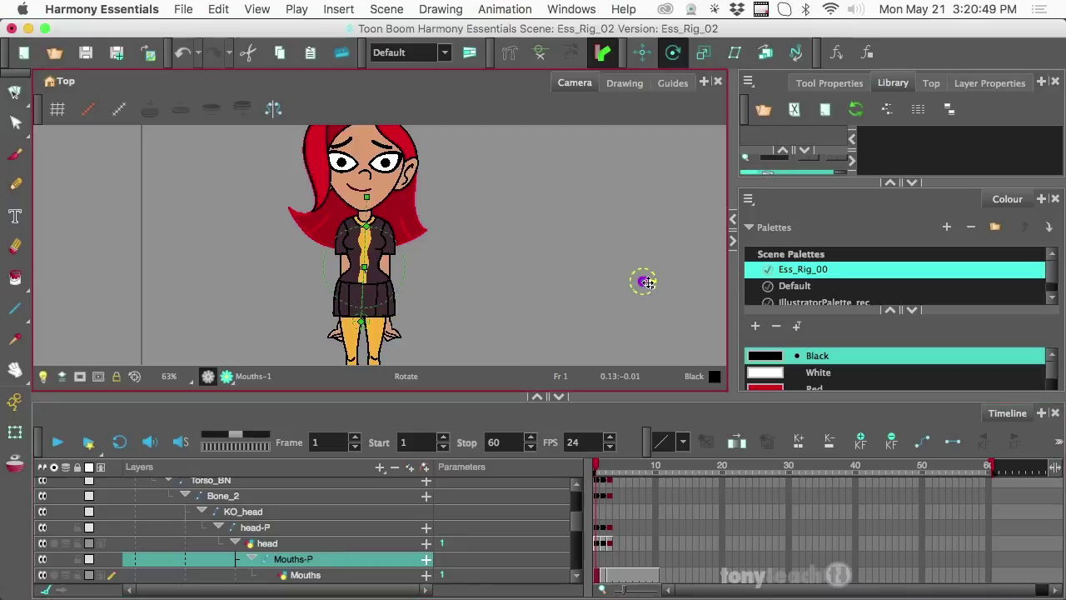
scroll(621, 278, "down", 3)
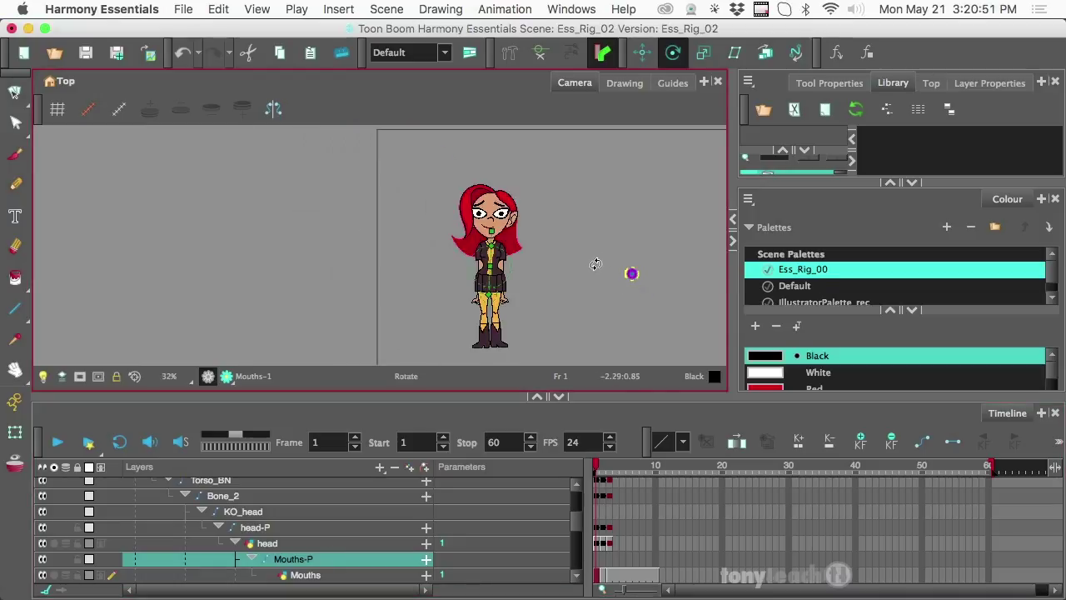
scroll(583, 266, "right", 5)
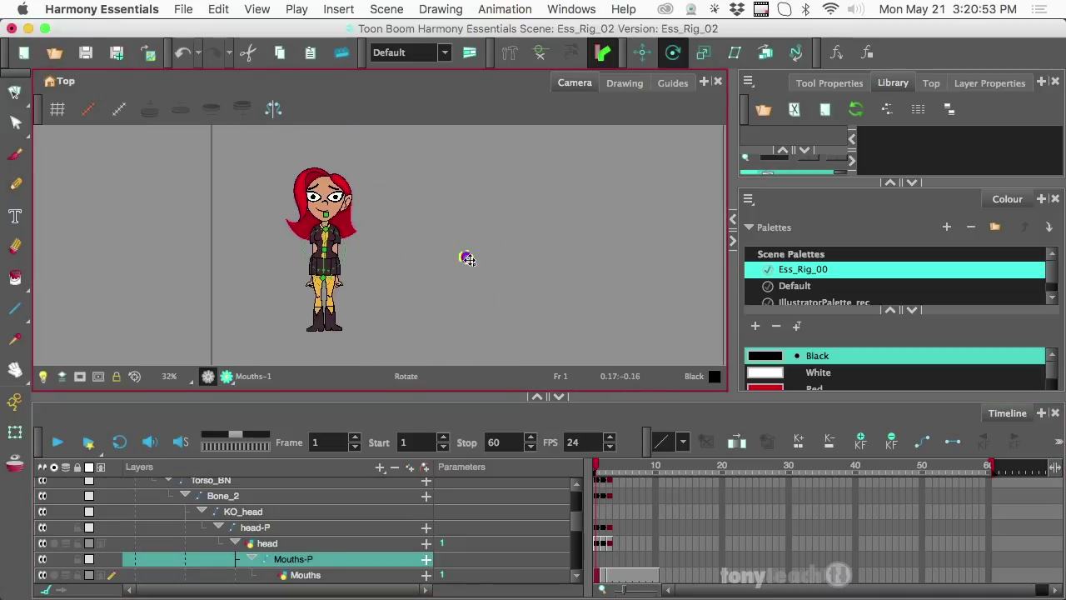
left_click_drag(468, 259, 324, 210)
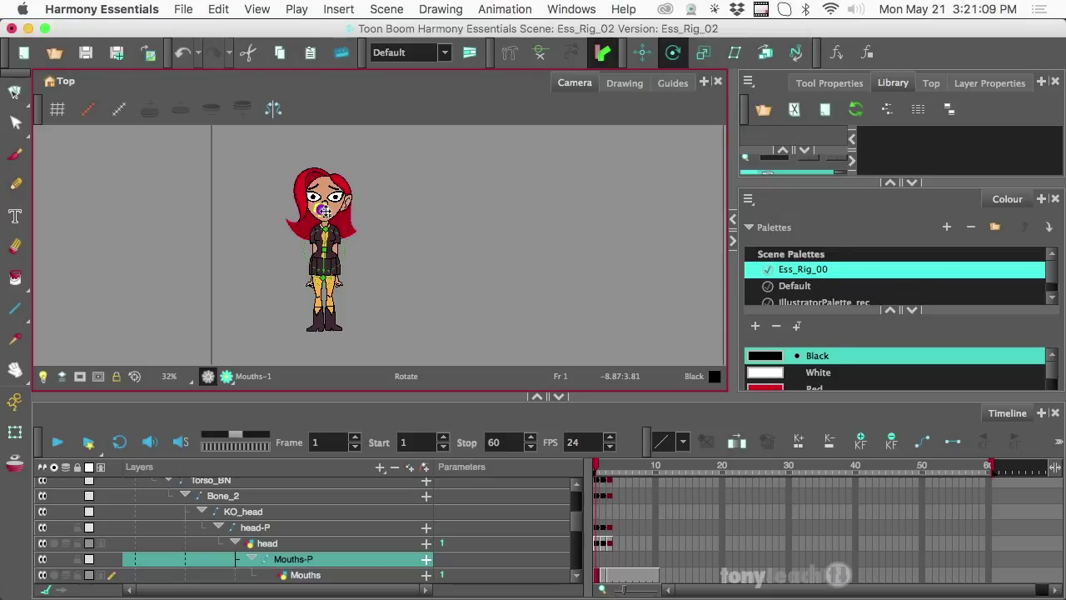
scroll(412, 200, "down", 2)
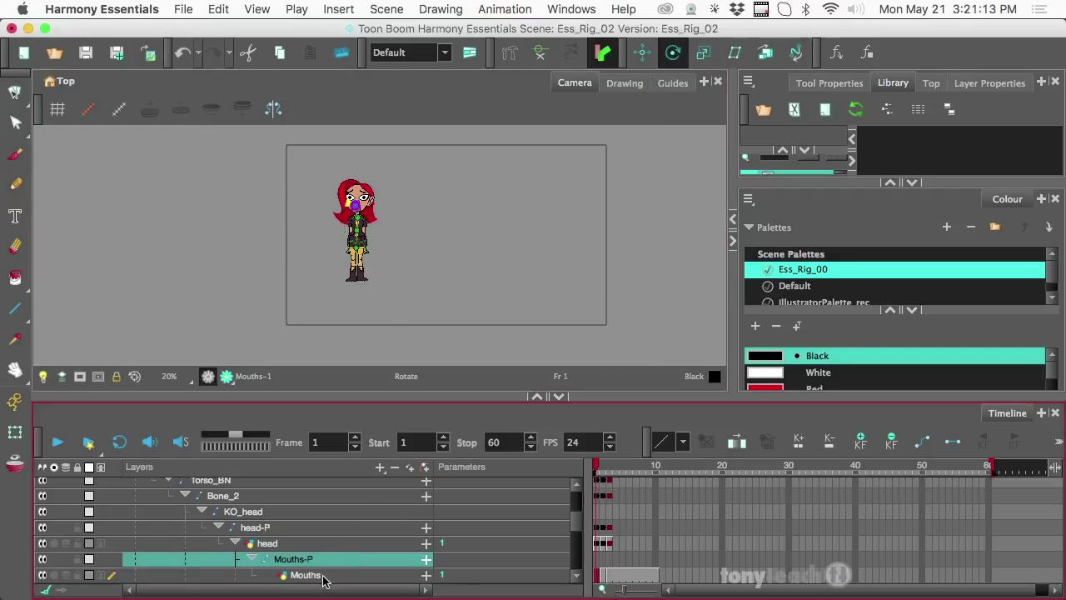
Select the Mouths-P peg, switch to the Transform tool and enable its Peg Selection Mode.
left_click(324, 577)
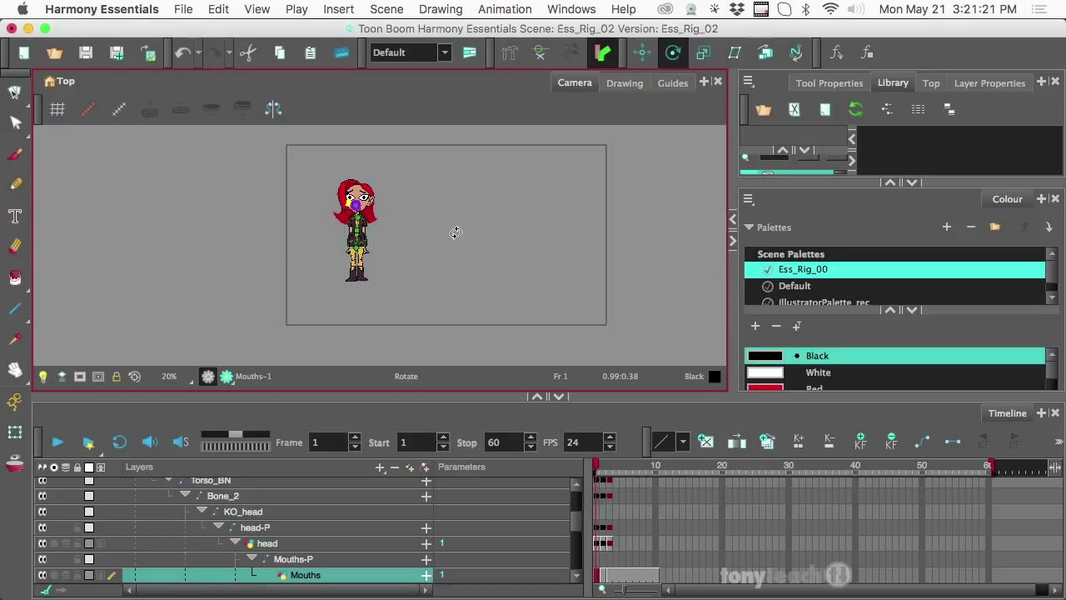
left_click(329, 561)
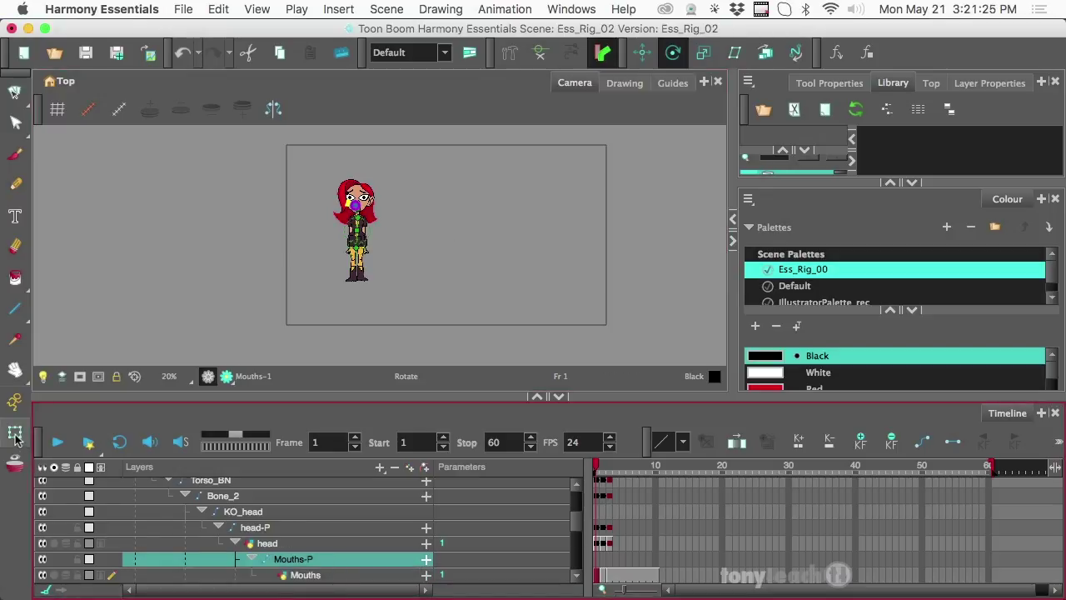
left_click(15, 433)
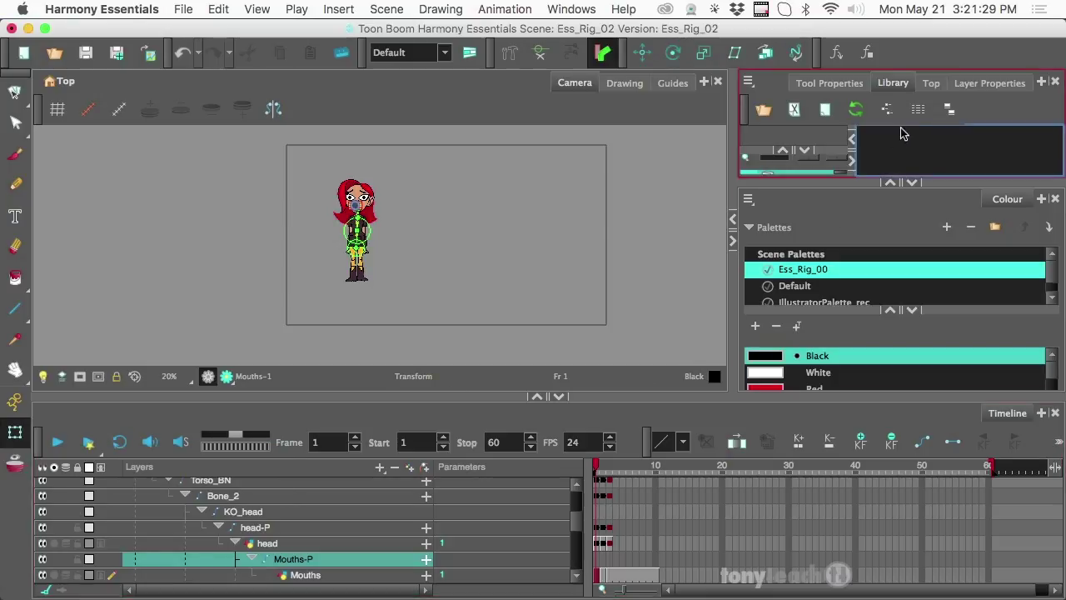
left_click(848, 86)
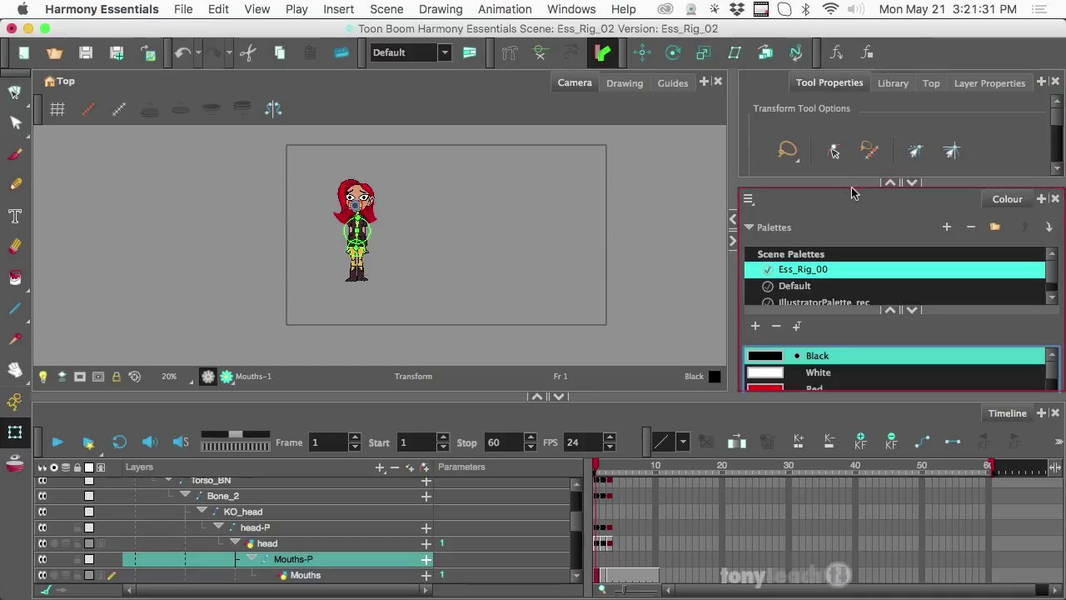
left_click_drag(853, 184, 849, 293)
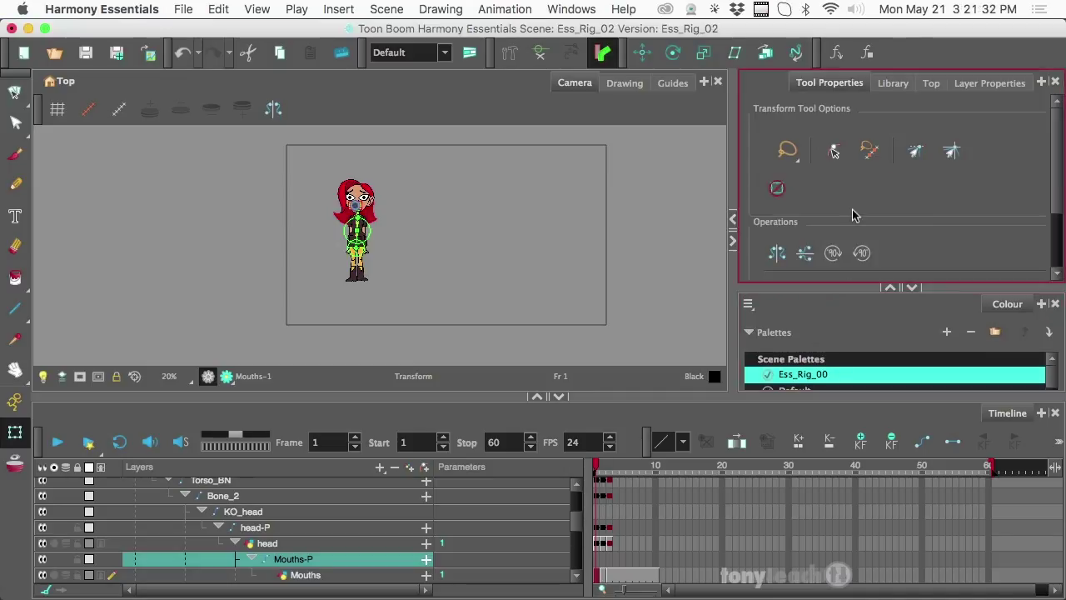
left_click(835, 153)
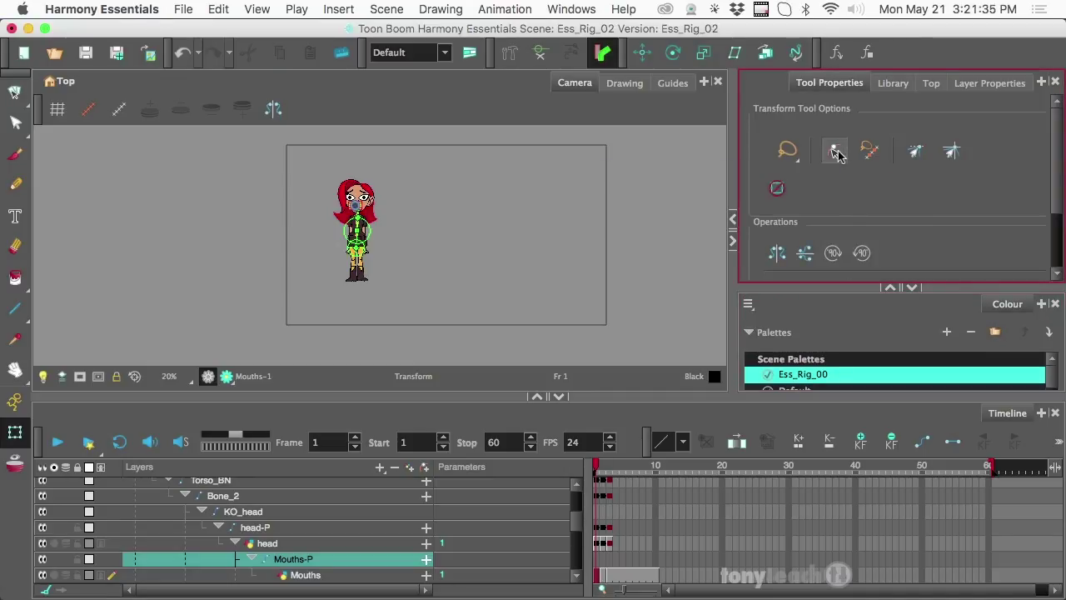
Compare the selections of the head layer, Mouths-P peg, Mouths drawing and head-P peg, and clear the selection.
left_click(289, 545)
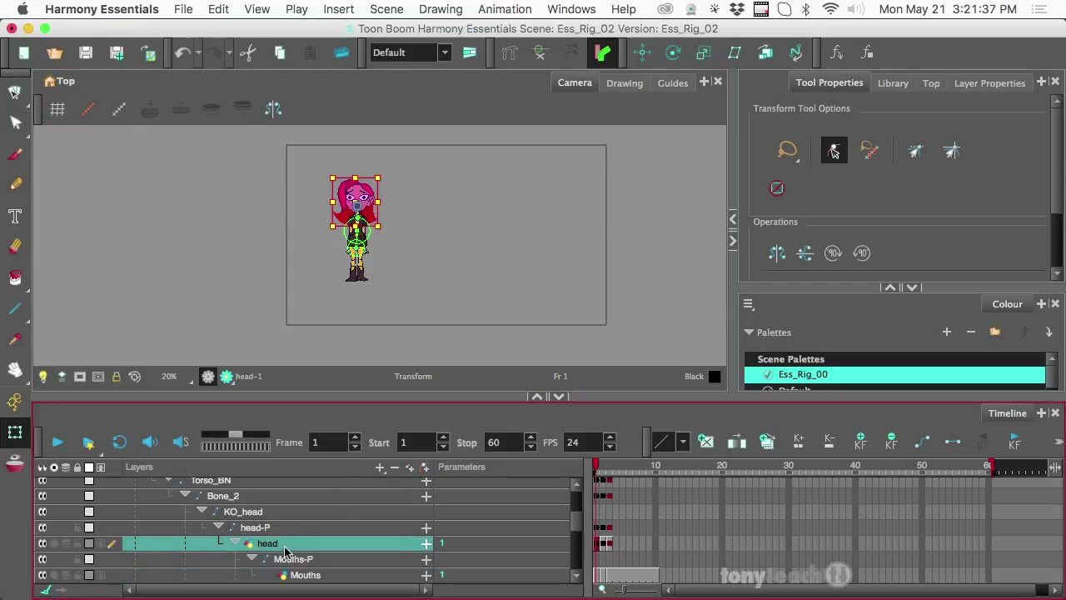
left_click(289, 560)
scroll(347, 180, "up", 3)
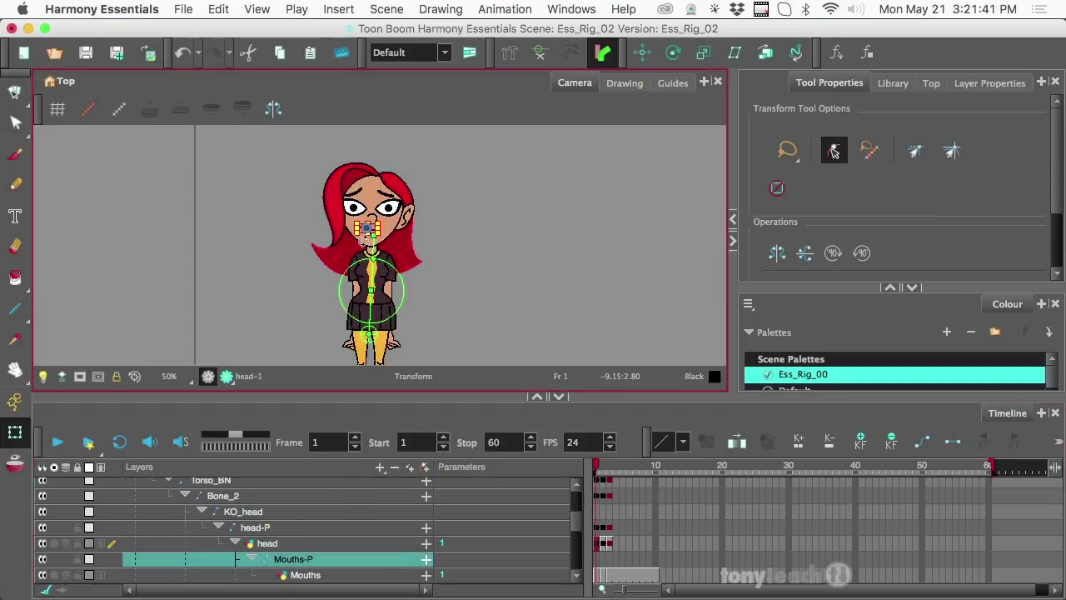
left_click(308, 575)
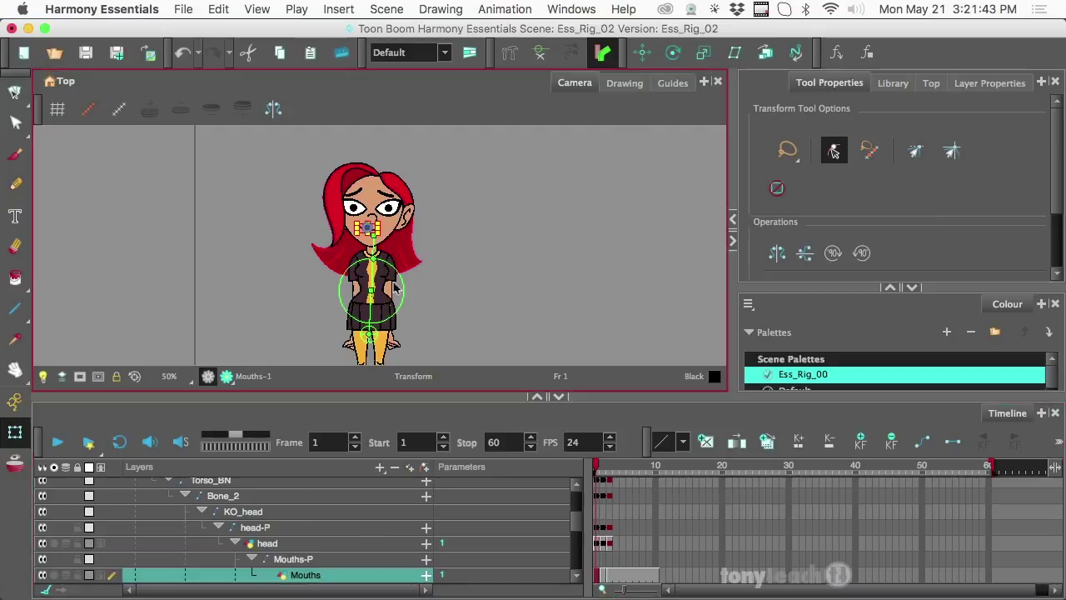
left_click(416, 243)
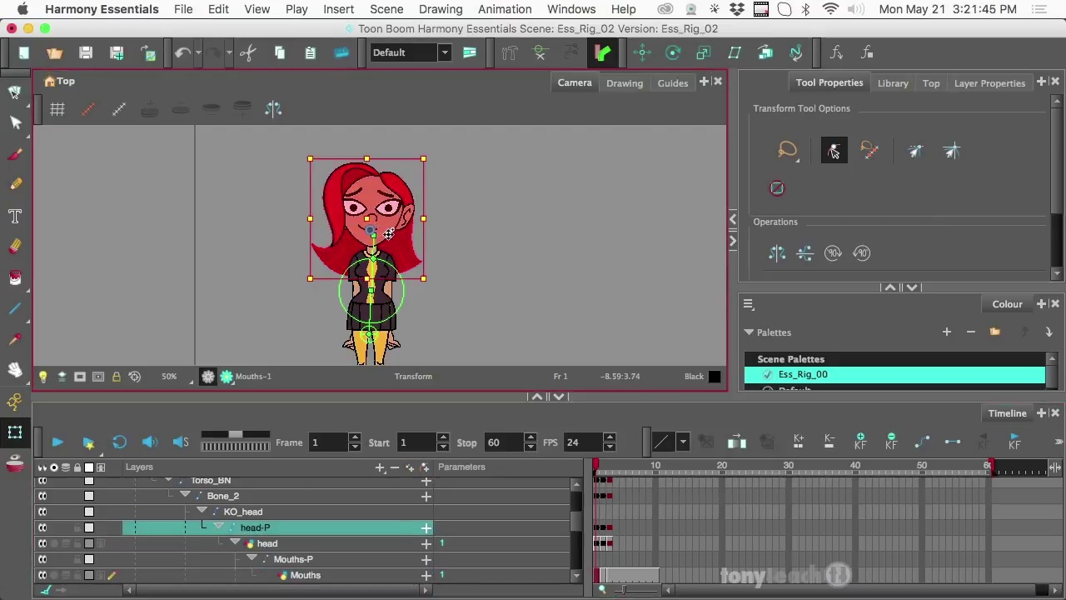
left_click(305, 575)
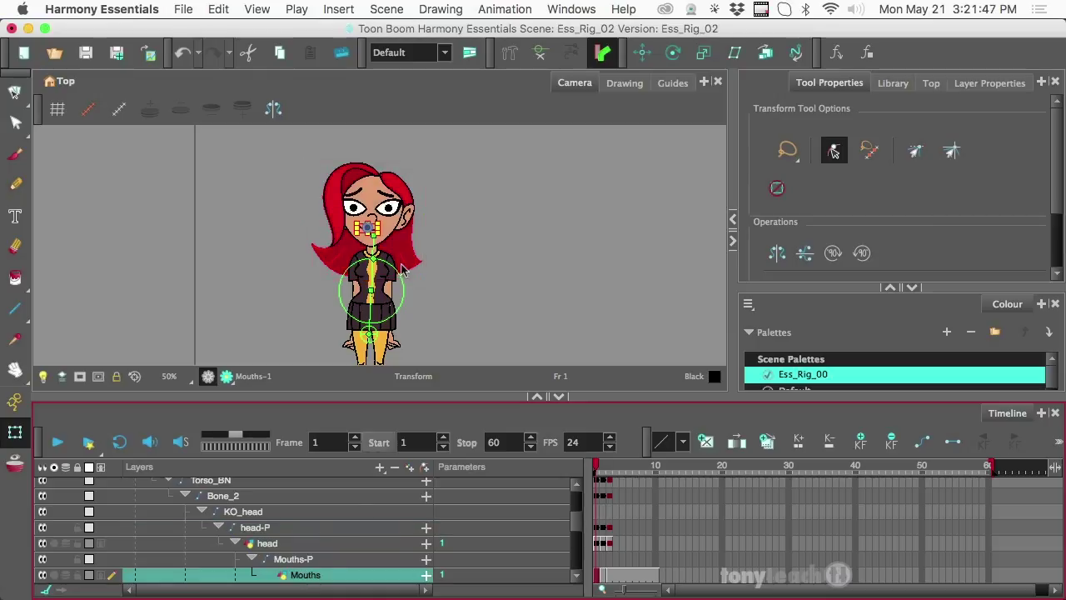
left_click(432, 234)
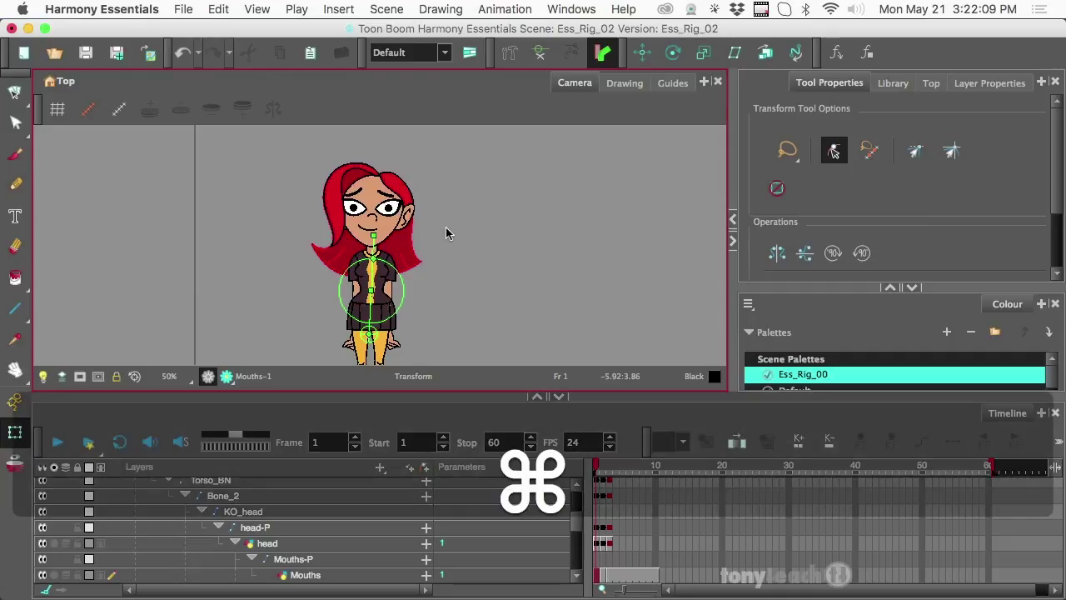
key("super+Tab")
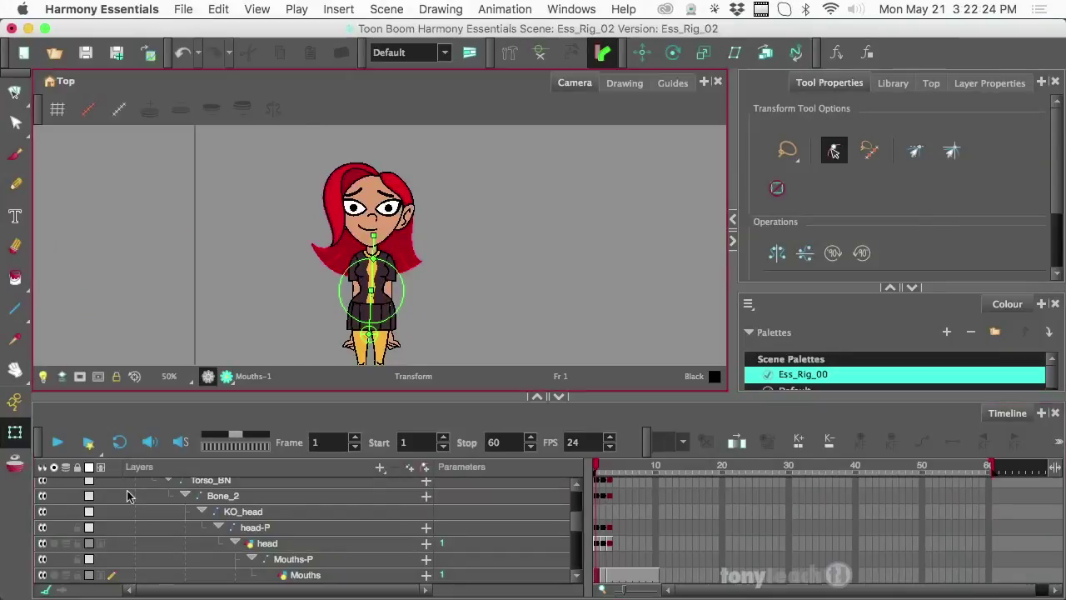
Collapse the Torso_BN hierarchy in the layer list and test-rotate the upper torso bone.
scroll(179, 516, "down", 4)
scroll(187, 512, "down", 1)
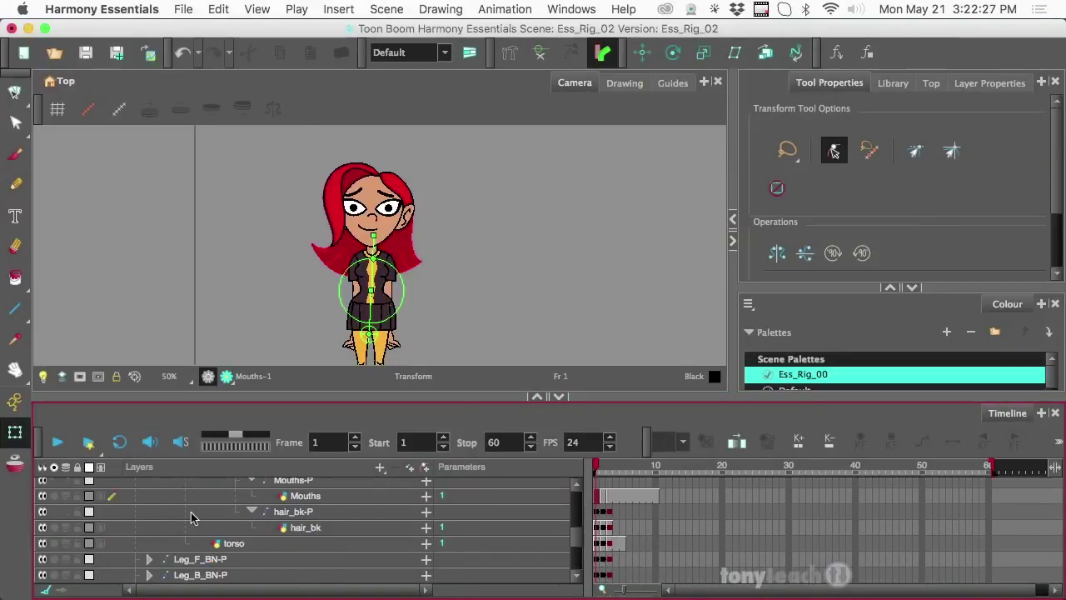
scroll(240, 544, "up", 3)
scroll(240, 542, "up", 3)
left_click(175, 496)
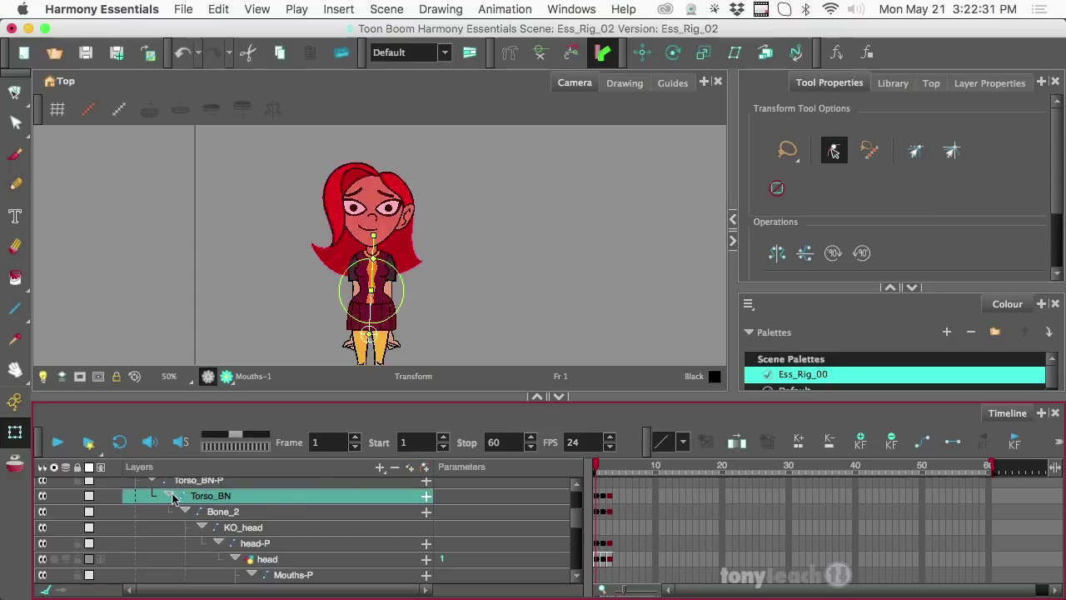
left_click(172, 496)
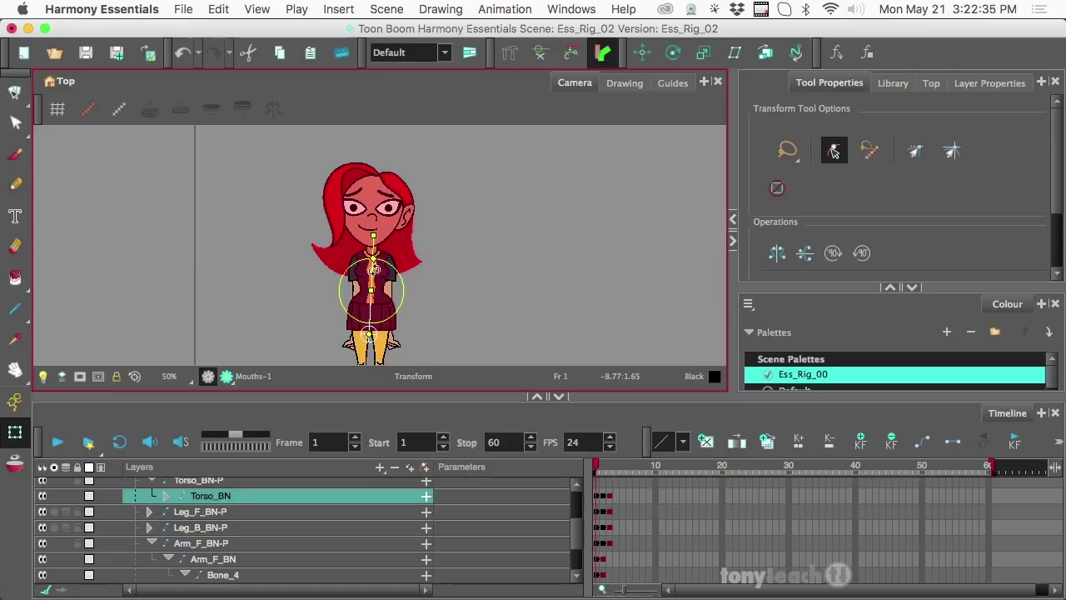
left_click_drag(374, 268, 370, 270)
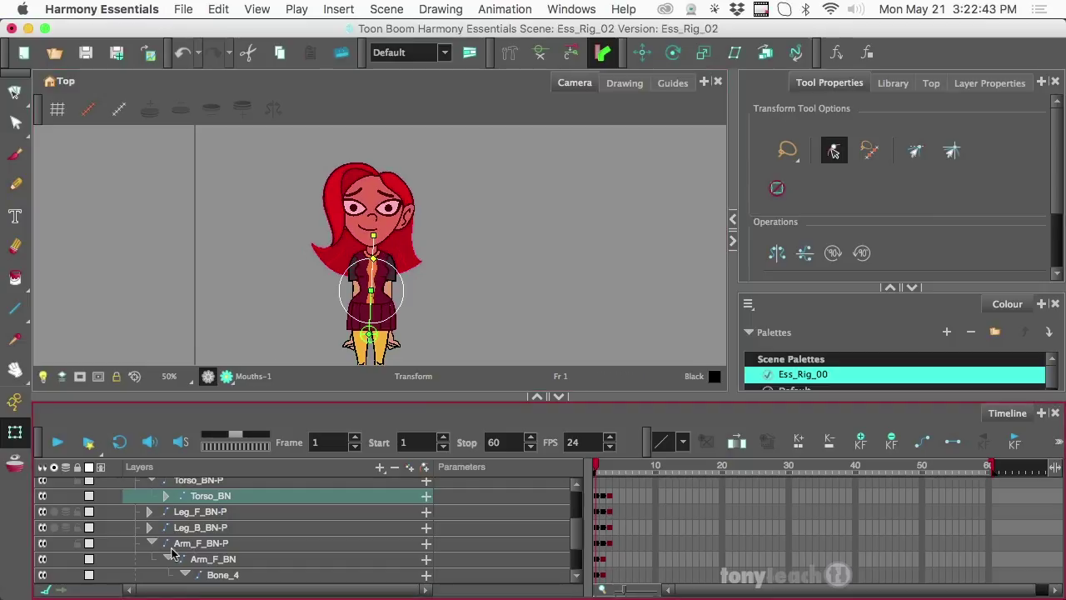
Collapse the Arm_F_BN-P hierarchy and nudge that front arm peg forward in depth, in front of the torso.
left_click(152, 543)
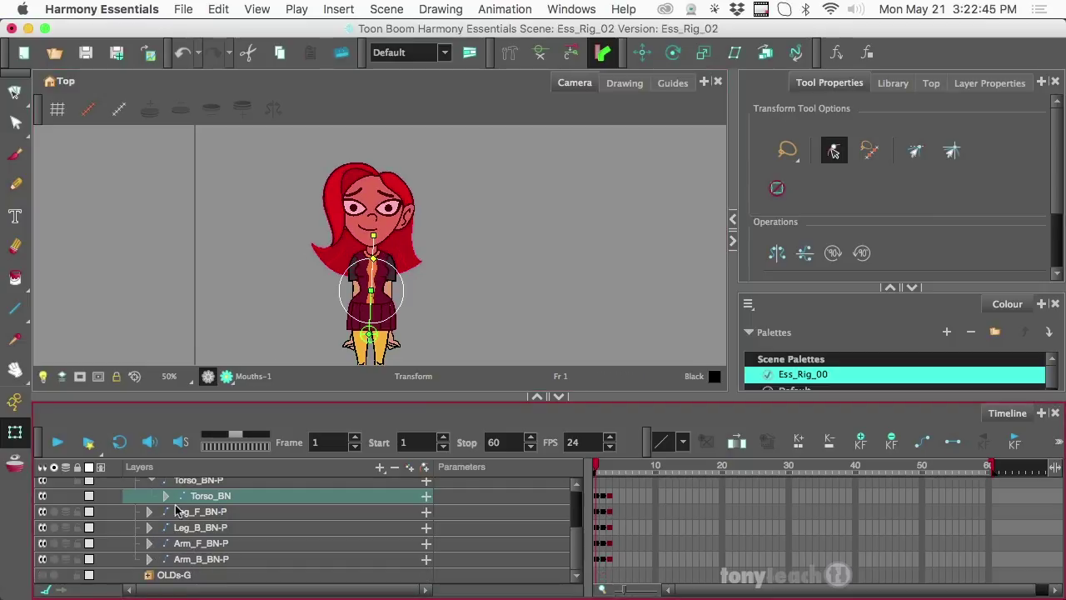
left_click(181, 546)
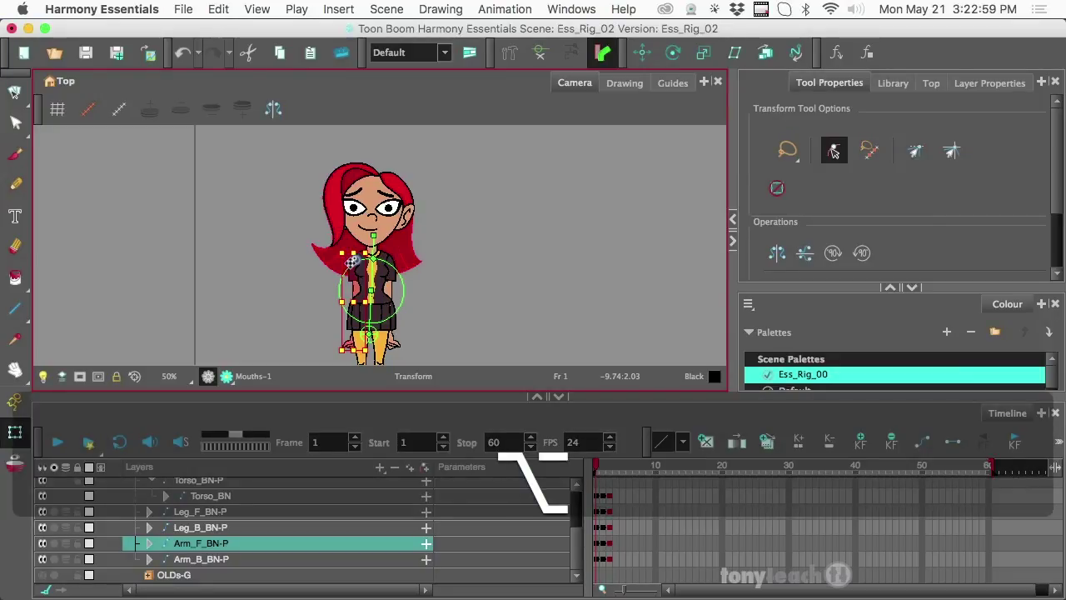
key("alt+Down")
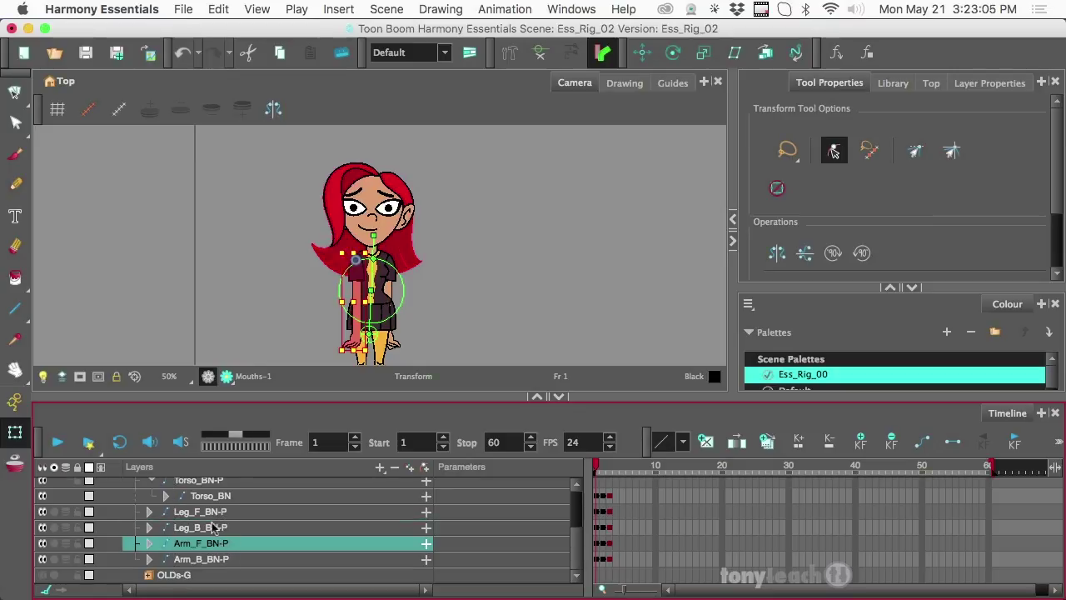
Expand the Torso_BN hierarchy and parent the Arm_F_BN-P peg under Bone_2.
left_click(169, 497)
scroll(250, 545, "down", 2)
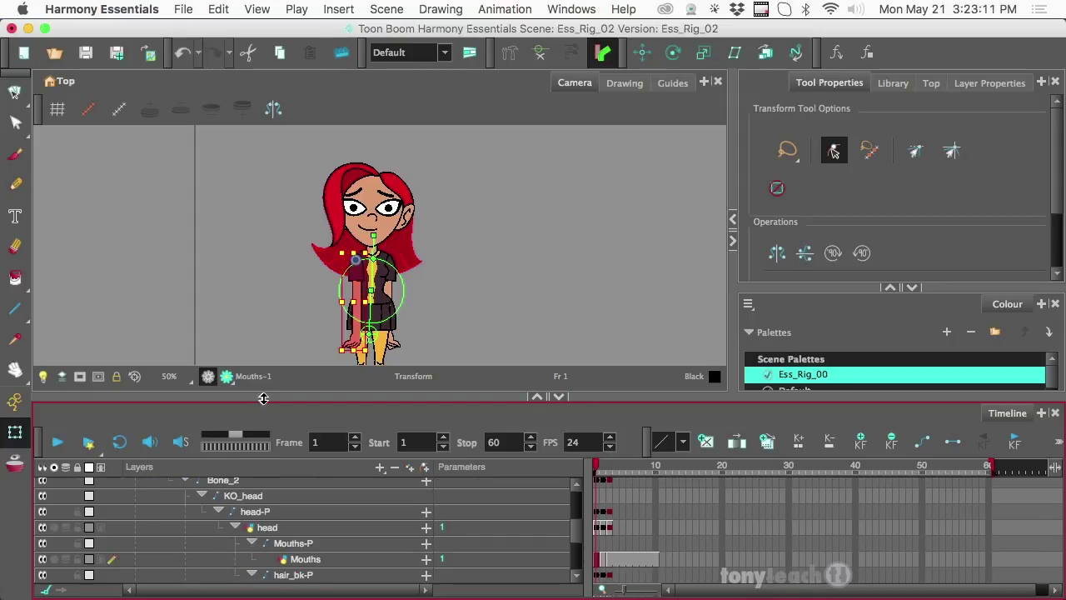
left_click_drag(267, 397, 268, 322)
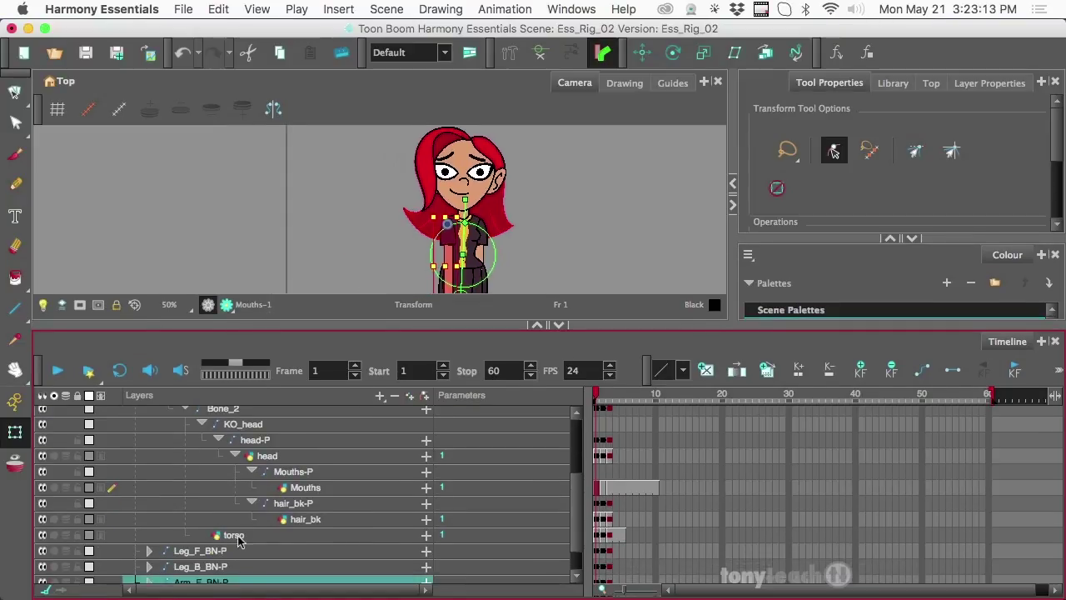
left_click_drag(208, 581, 237, 422)
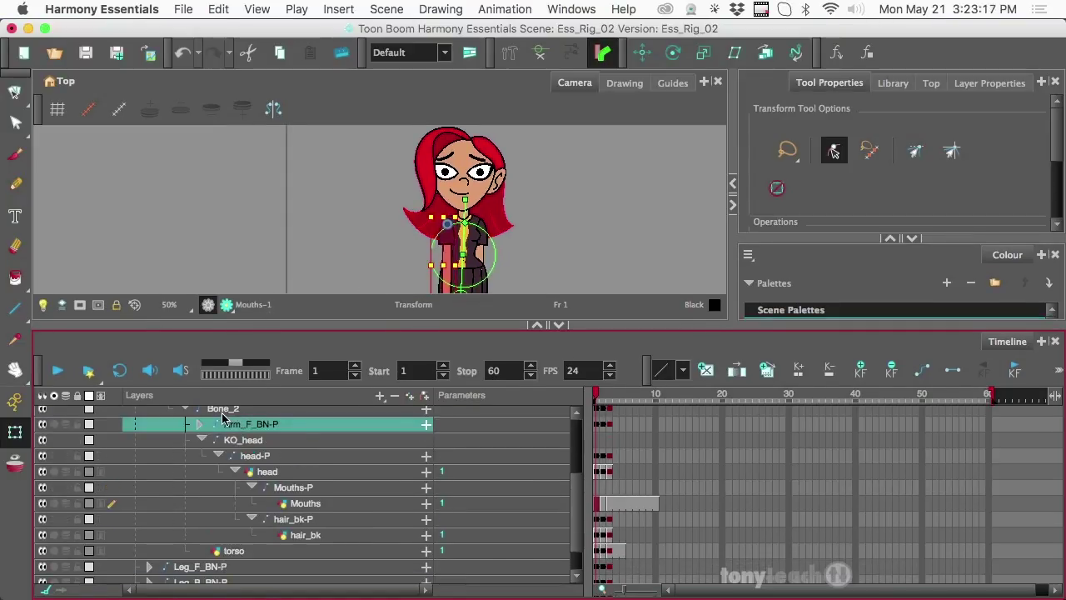
scroll(237, 429, "up", 3)
scroll(236, 435, "up", 1)
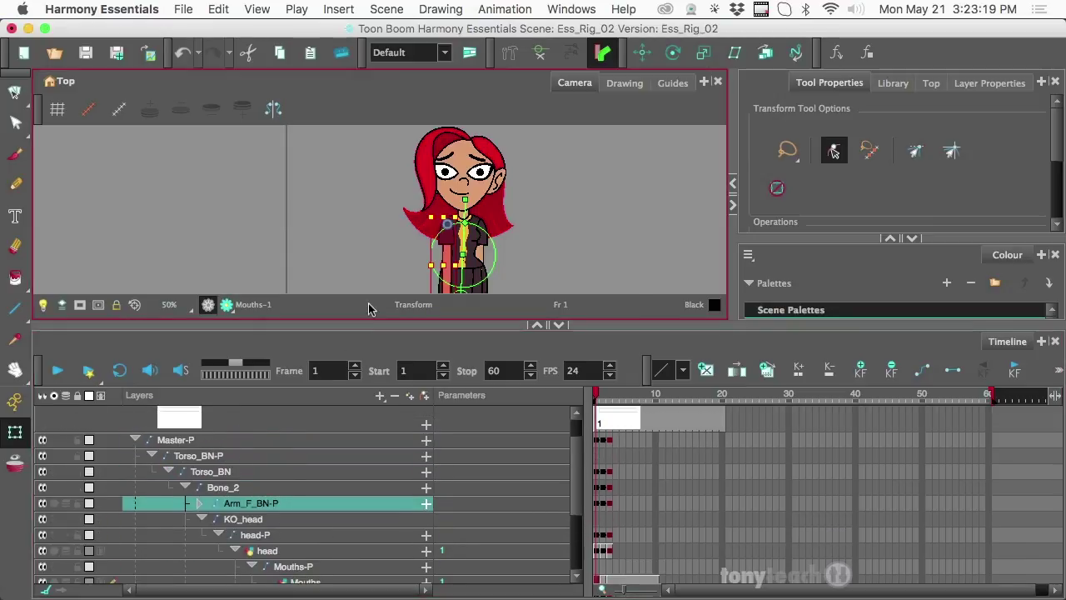
left_click_drag(355, 324, 359, 415)
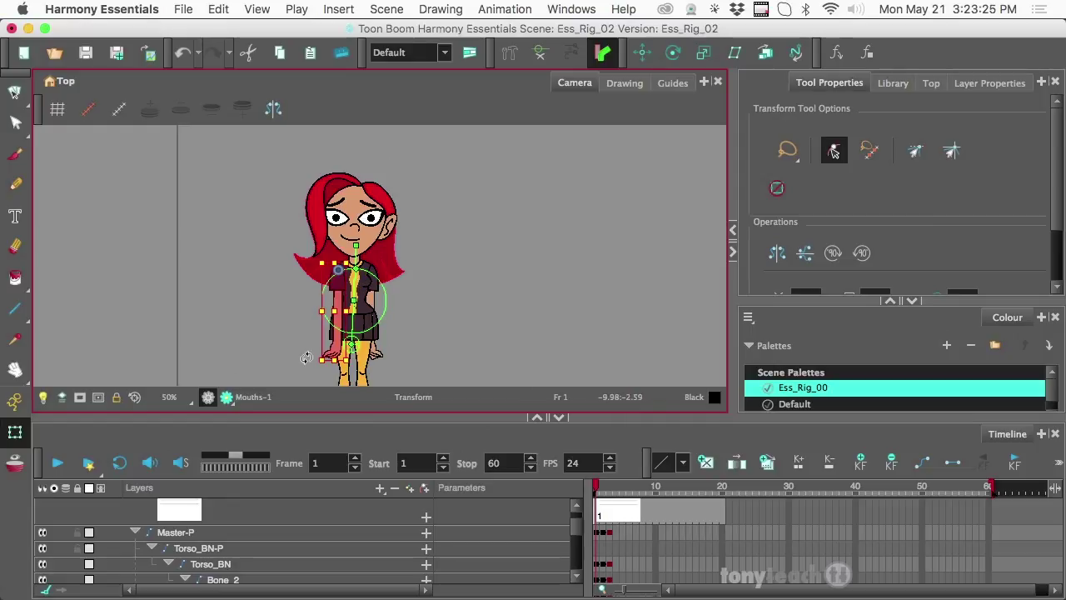
Test-rotate the upper torso with its attached front arm, undo the rotation and reselect the Arm_F_BN-P peg.
mouse_move(354, 284)
left_mouse_down()
mouse_move(329, 292)
mouse_move(375, 285)
mouse_move(344, 294)
mouse_move(370, 295)
mouse_move(353, 288)
left_mouse_up()
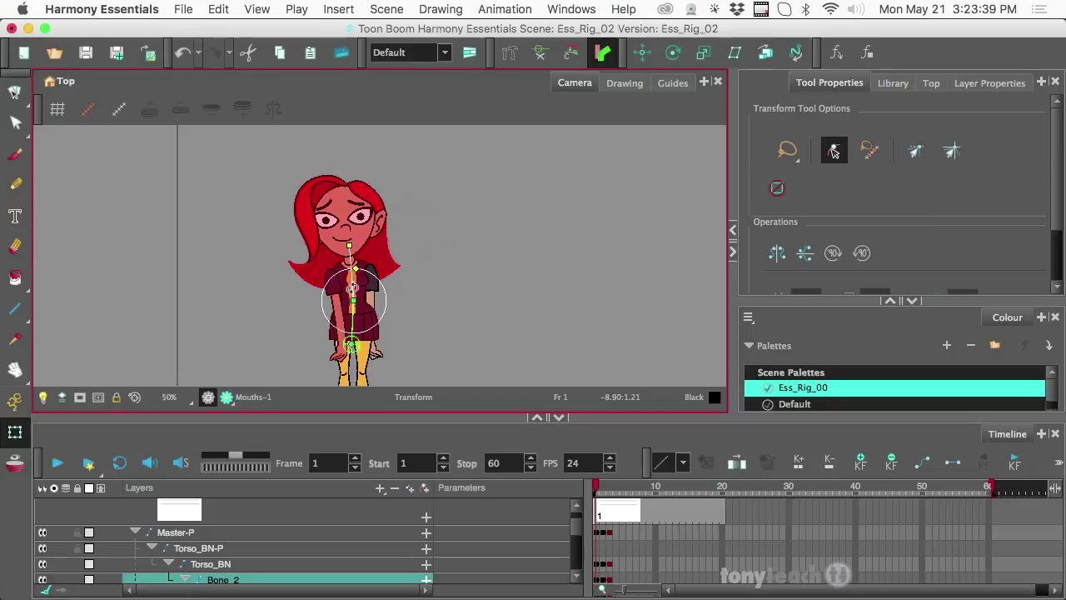
key("super+z")
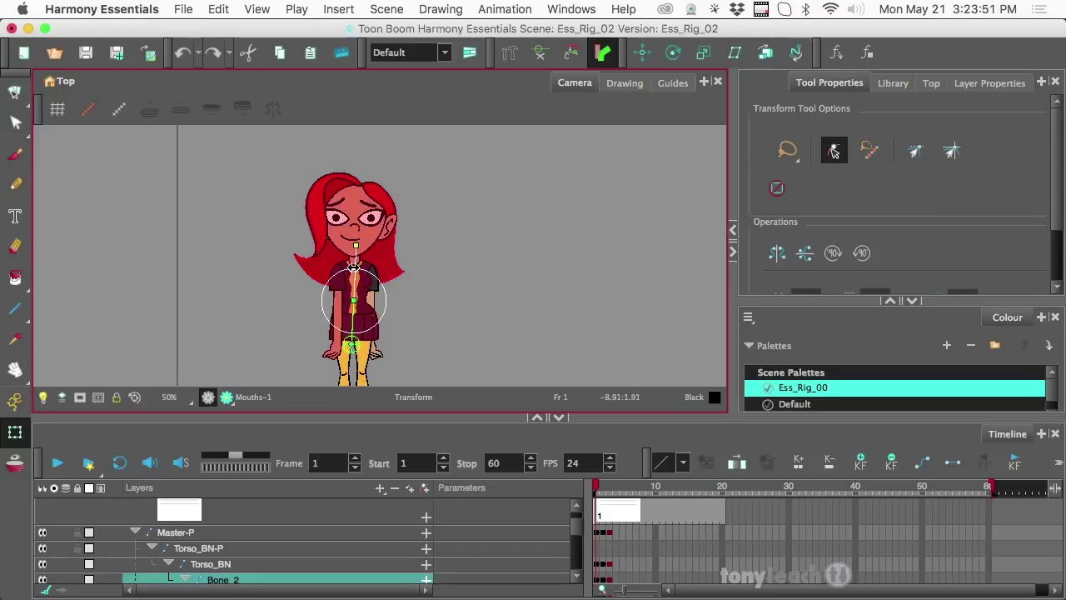
left_click(329, 356)
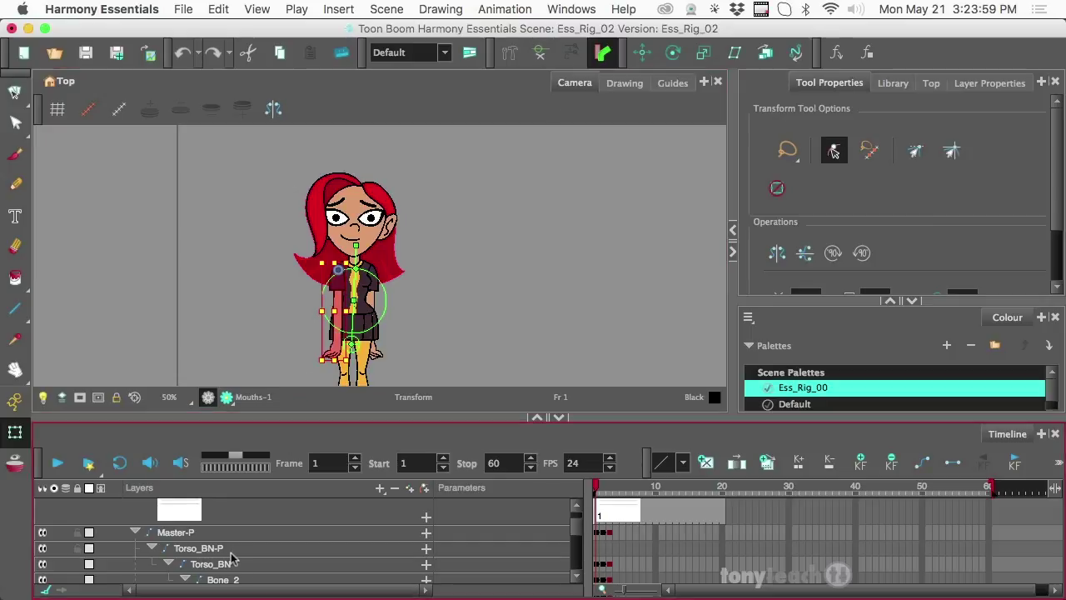
scroll(236, 557, "down", 2)
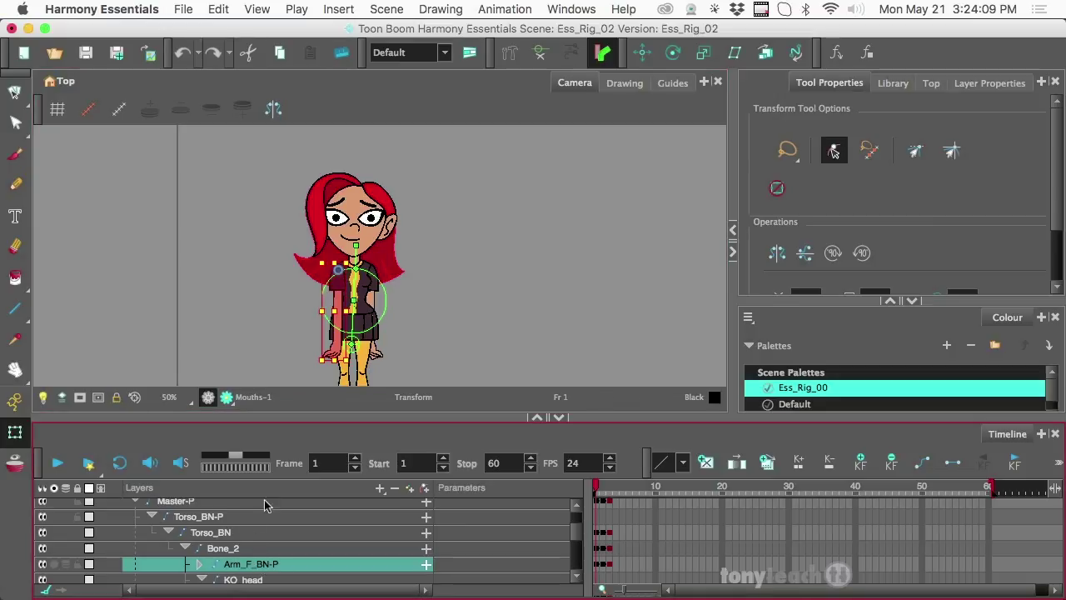
Insert a Kinematic Output above the Arm_F_BN-P peg under Bone_2 and collapse its hierarchy.
left_click(380, 488)
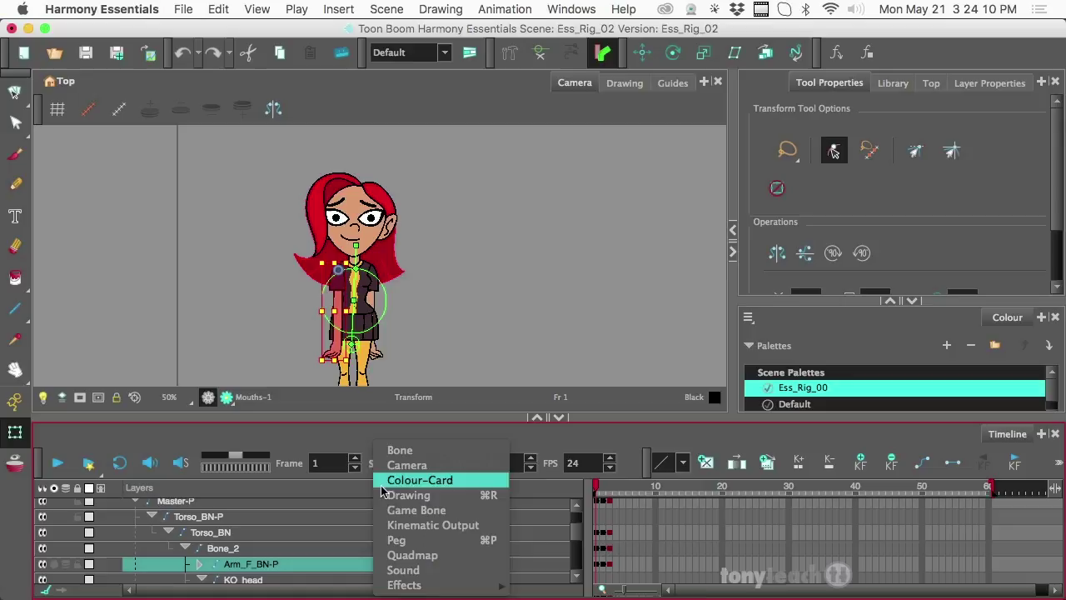
left_click(416, 523)
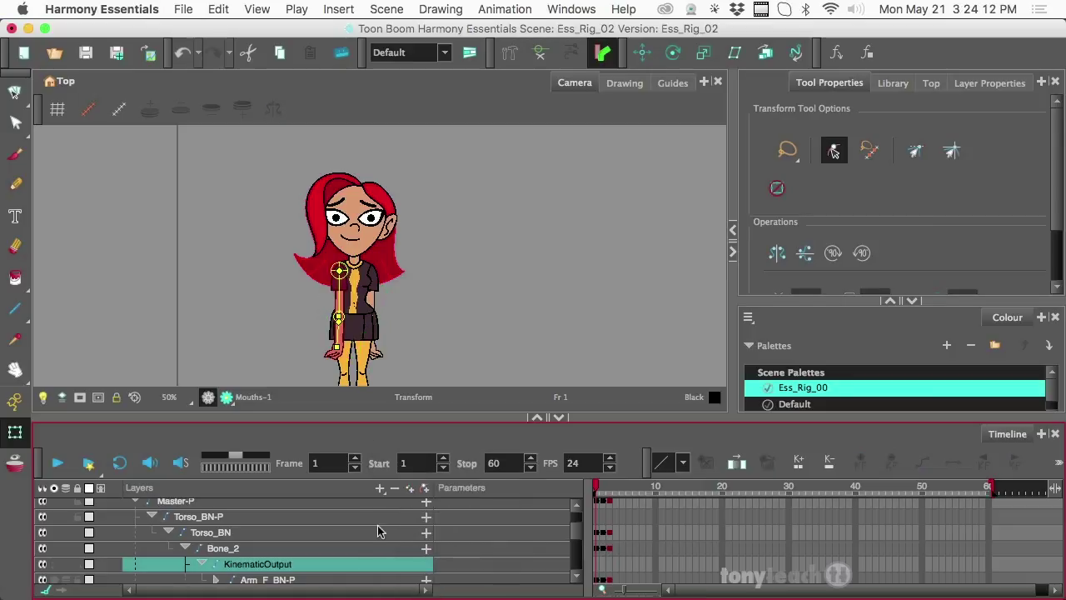
left_click(204, 566)
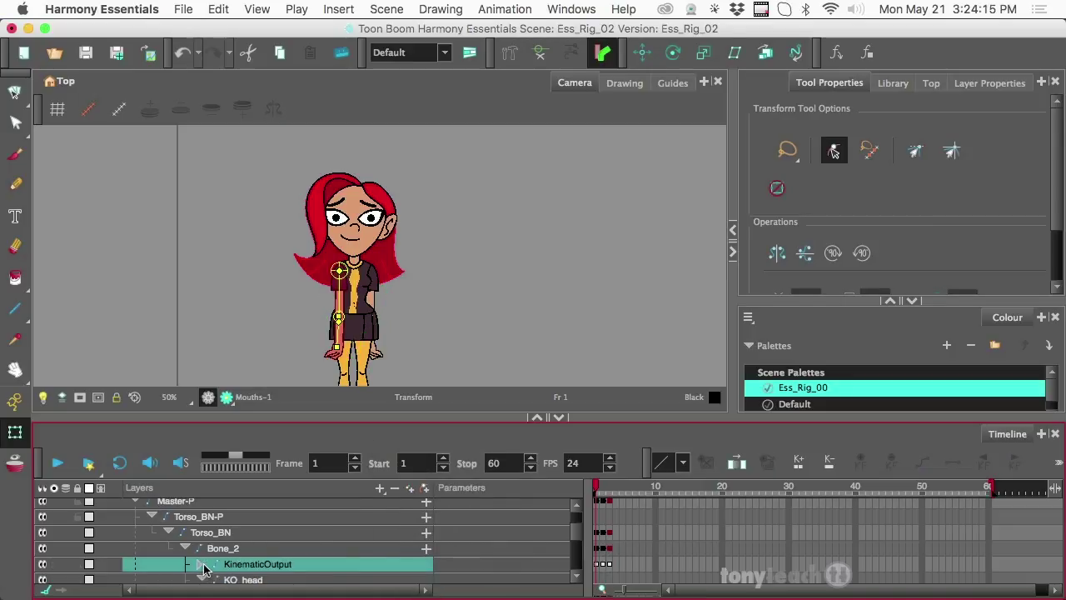
Display the bone controls for the whole Torso_BN-P hierarchy and clear the selection.
left_click(358, 333)
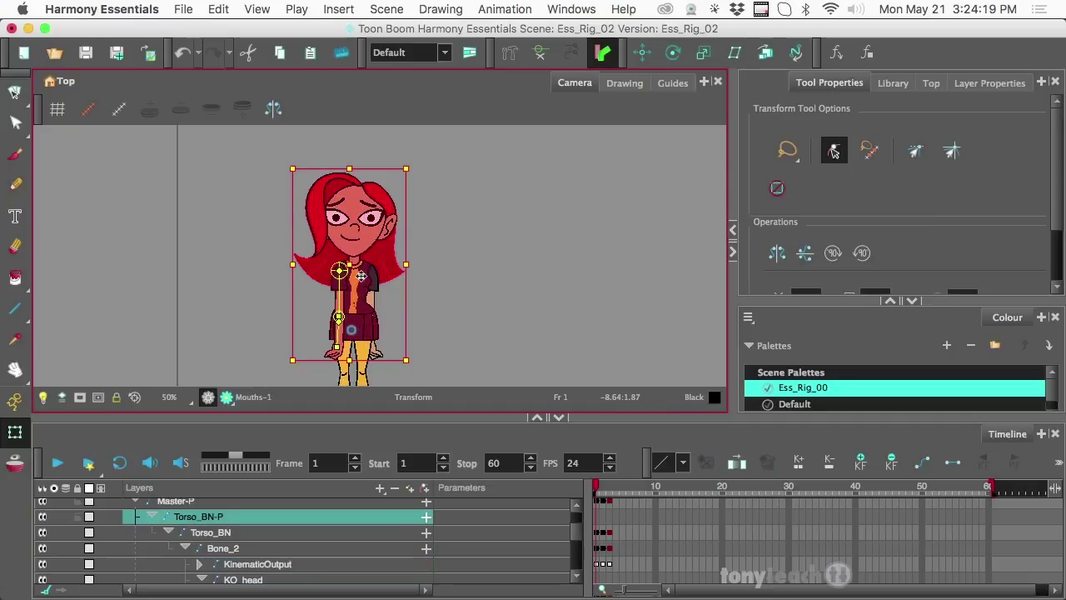
left_click(539, 53)
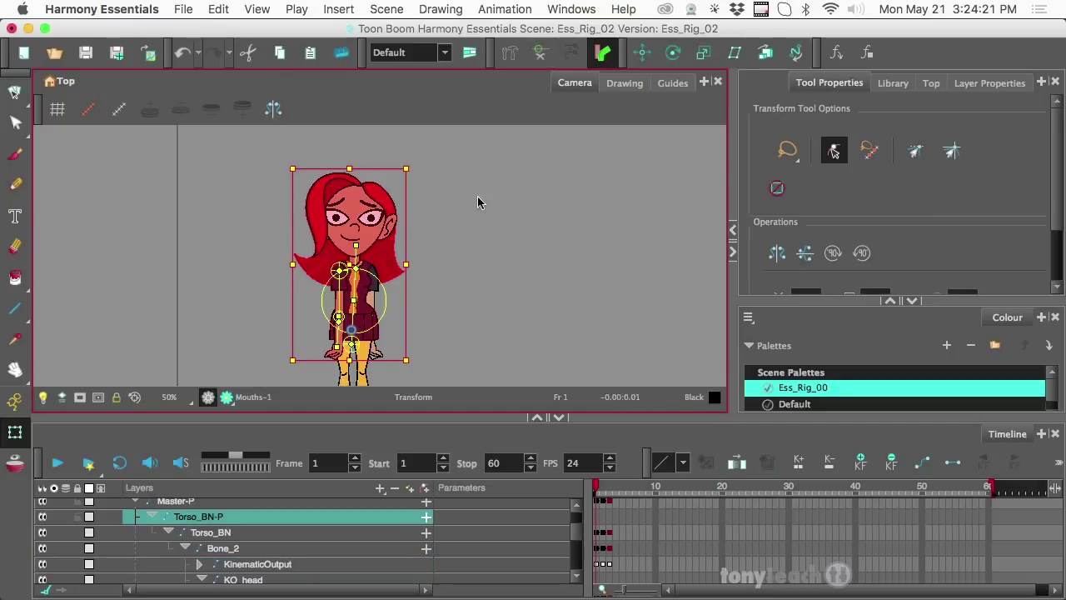
left_click(440, 264)
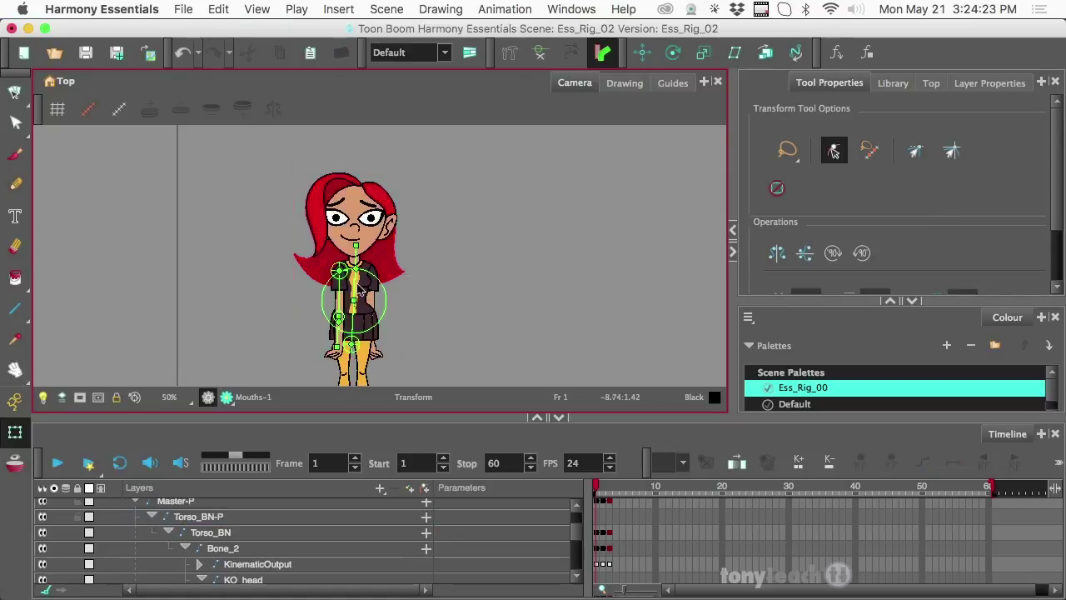
Test-bend the upper torso sideways with the Bone_2 control to check how the front arm follows.
left_click(355, 284)
mouse_move(354, 283)
left_mouse_down()
mouse_move(338, 288)
mouse_move(371, 283)
mouse_move(340, 290)
mouse_move(359, 285)
mouse_move(375, 298)
mouse_move(338, 294)
left_mouse_up()
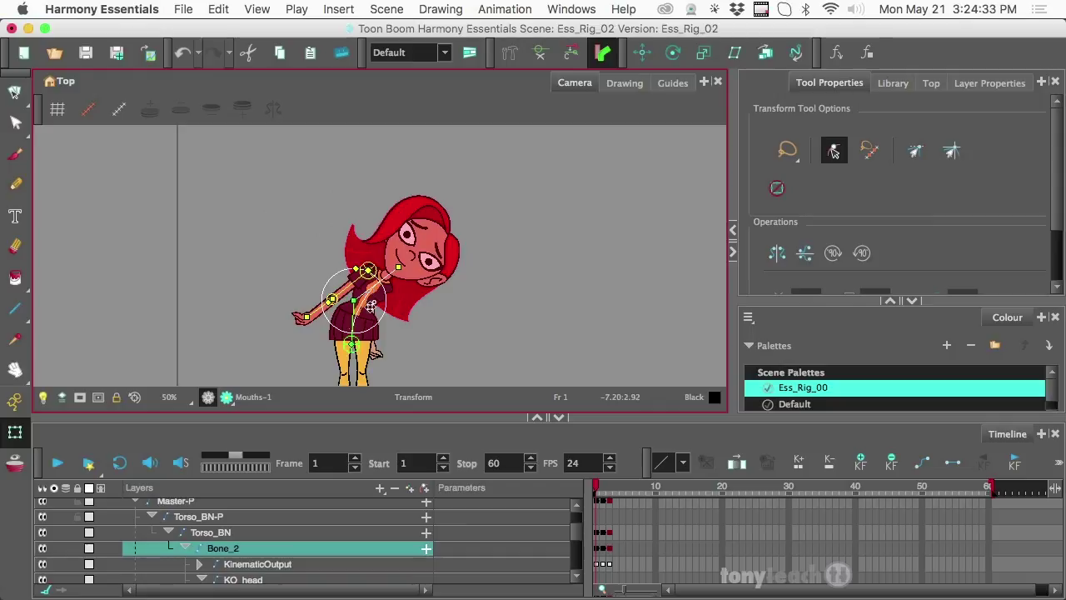
scroll(338, 310, "up", 1)
scroll(338, 311, "up", 2)
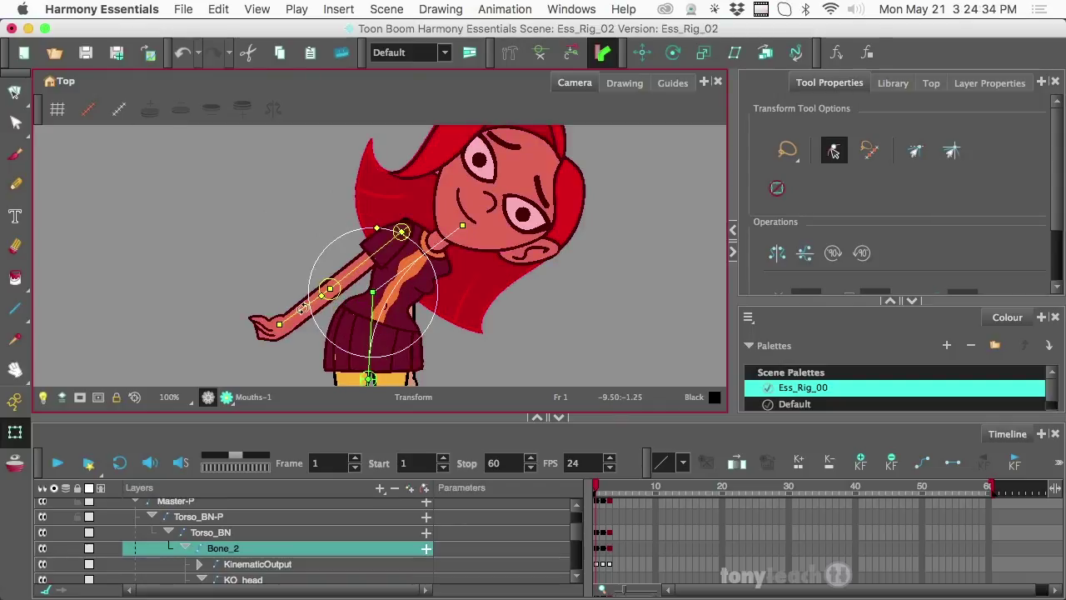
Test-rotate the front forearm and the upper torso with their bone controls, and undo those test poses.
left_click_drag(301, 308, 319, 305)
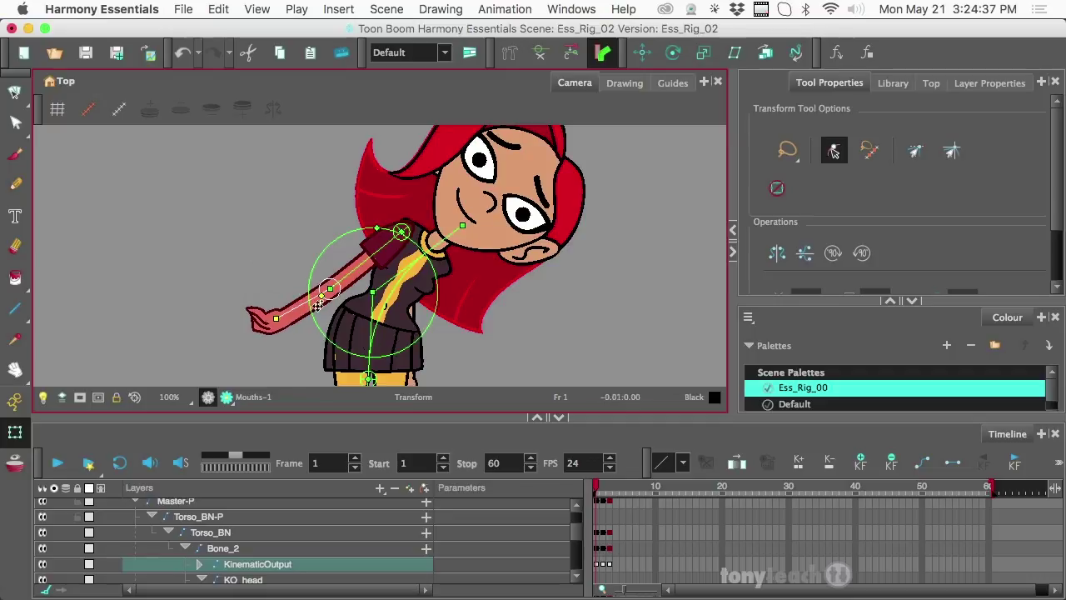
left_click(399, 281)
left_click_drag(434, 248, 383, 236)
key("super+z")
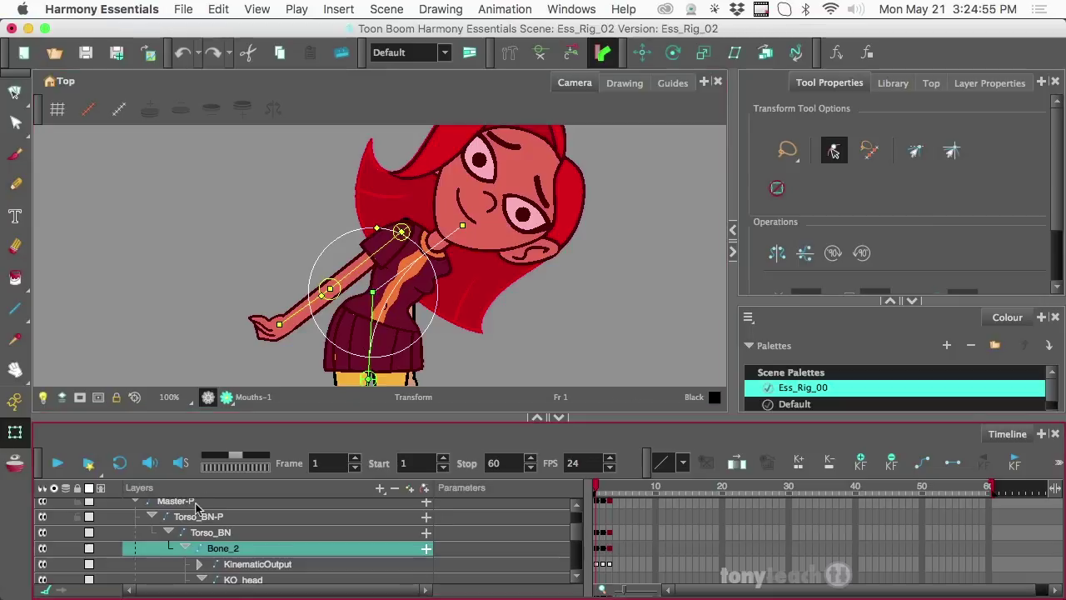
left_click(379, 490)
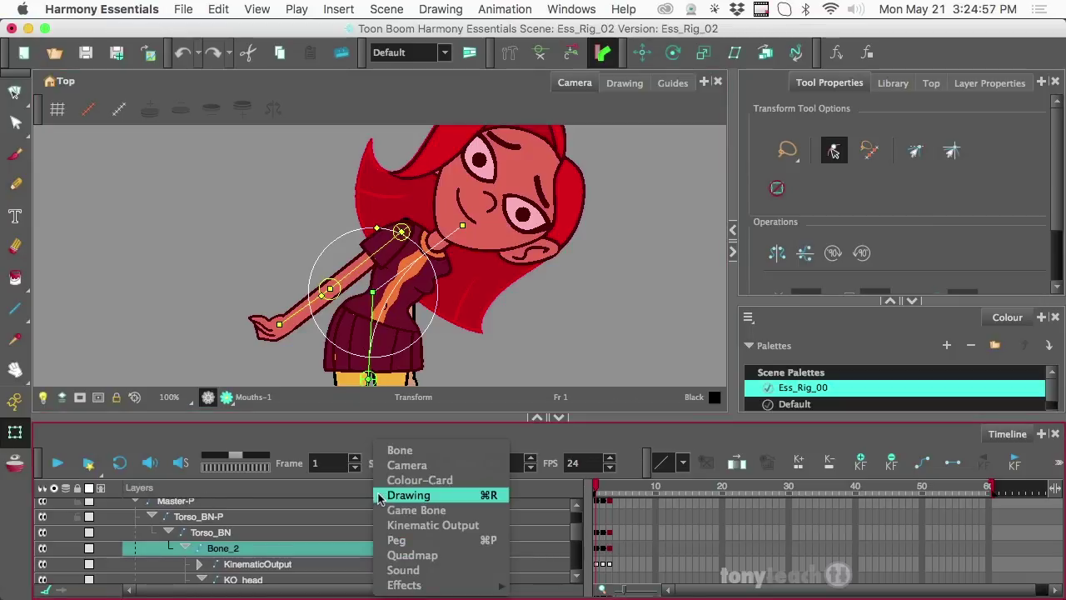
left_click(280, 489)
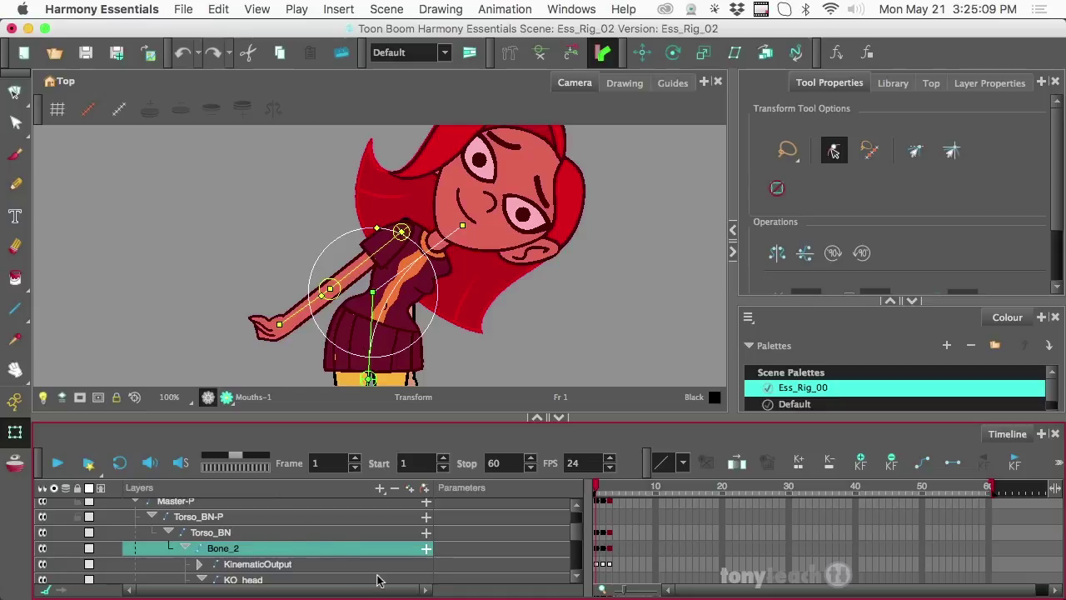
key("super+Tab")
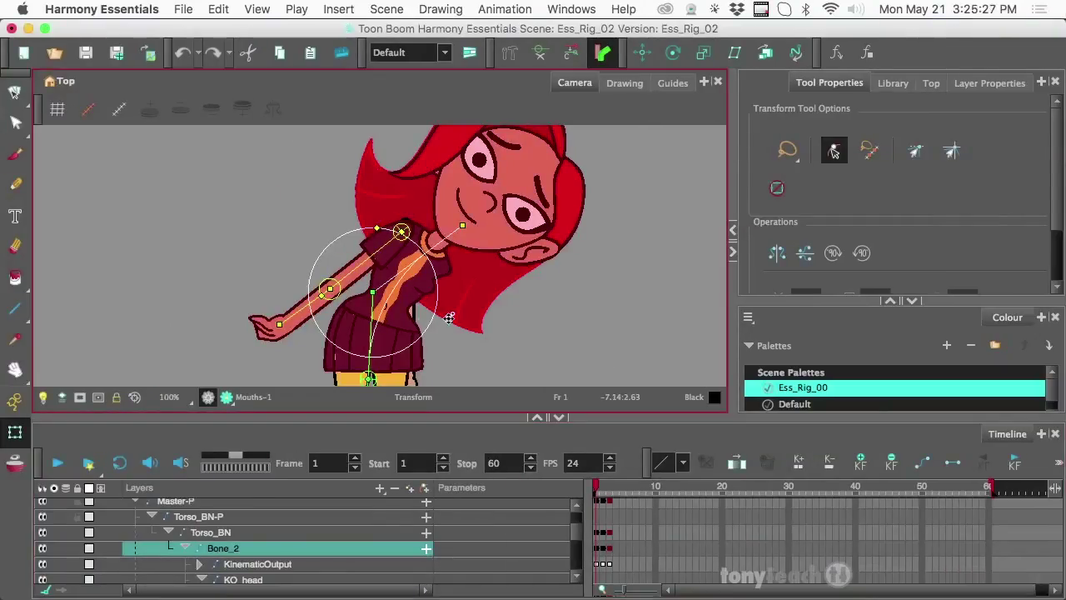
Undo the upper torso bend, the inserted Kinematic Output and the front arm's parenting under Bone_2.
key("super+z")
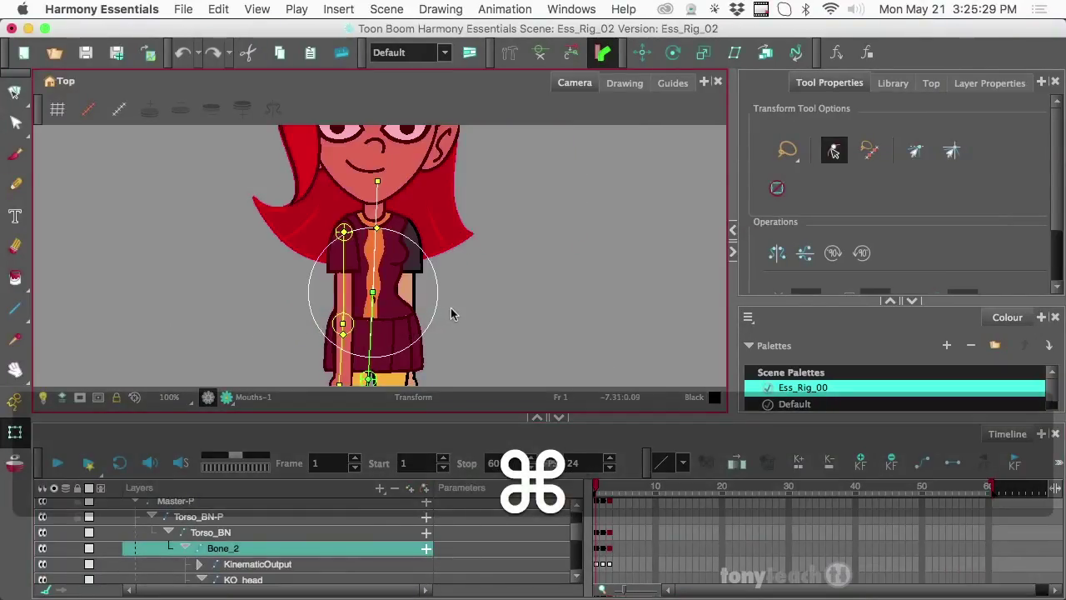
key("super+z")
key("super+z")
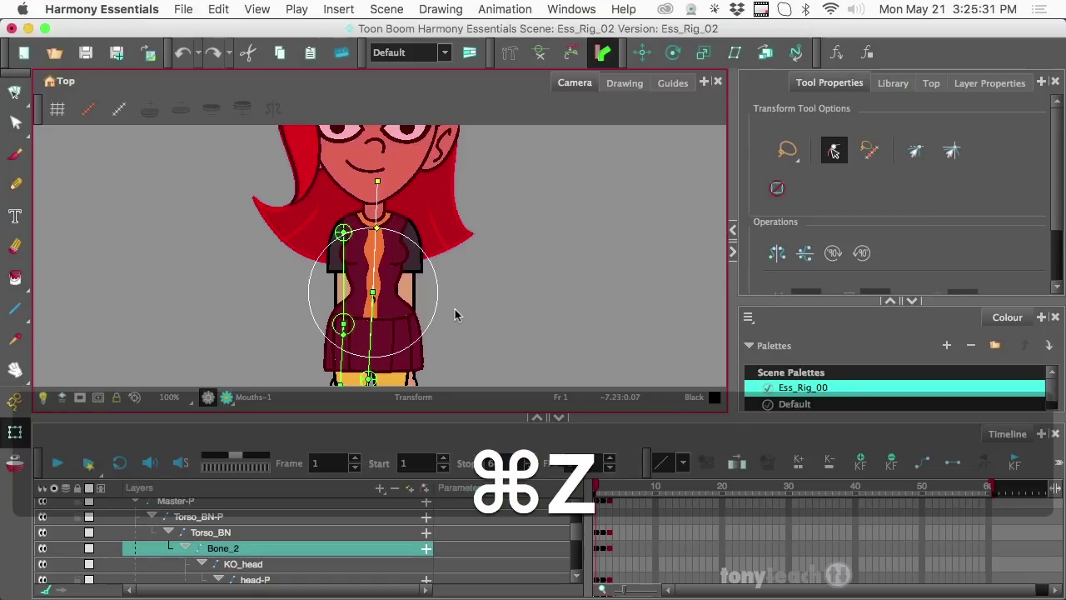
Deselect the torso and hide all bone controls on the character.
scroll(428, 289, "down", 2)
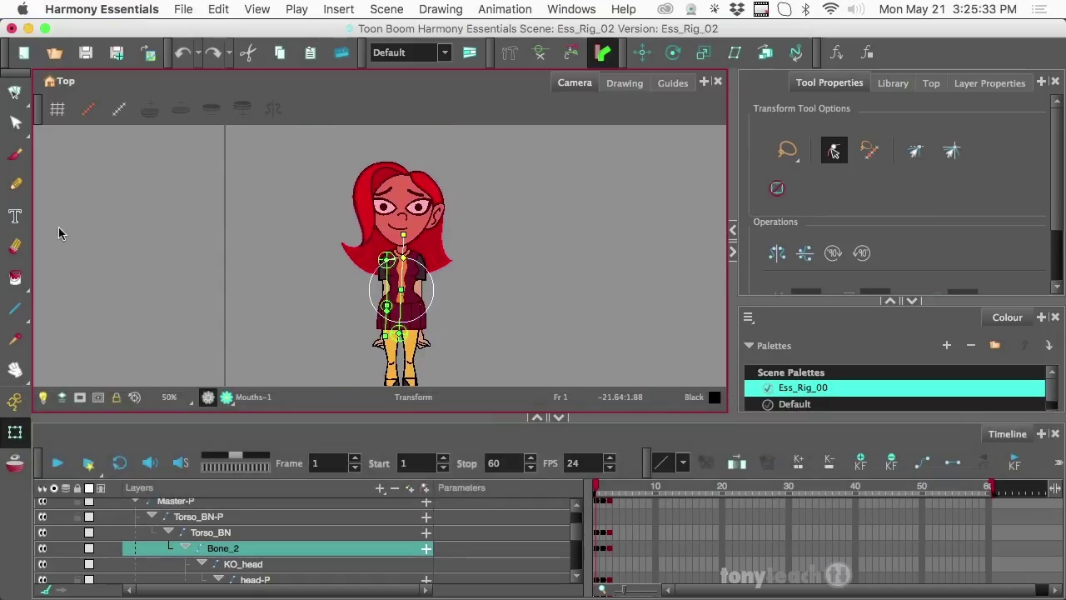
left_click(104, 329)
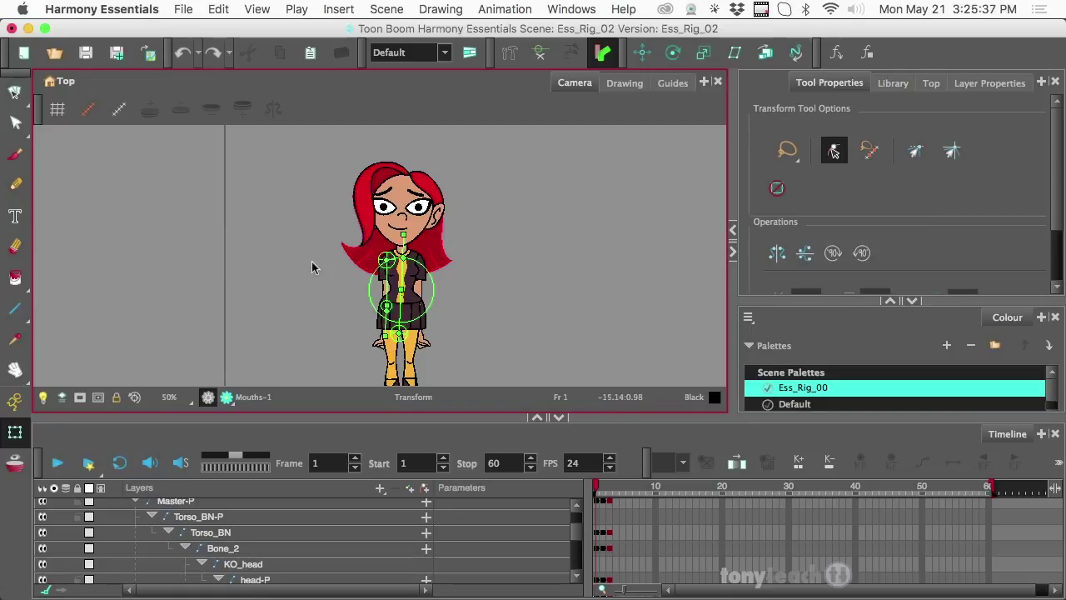
left_click(540, 52)
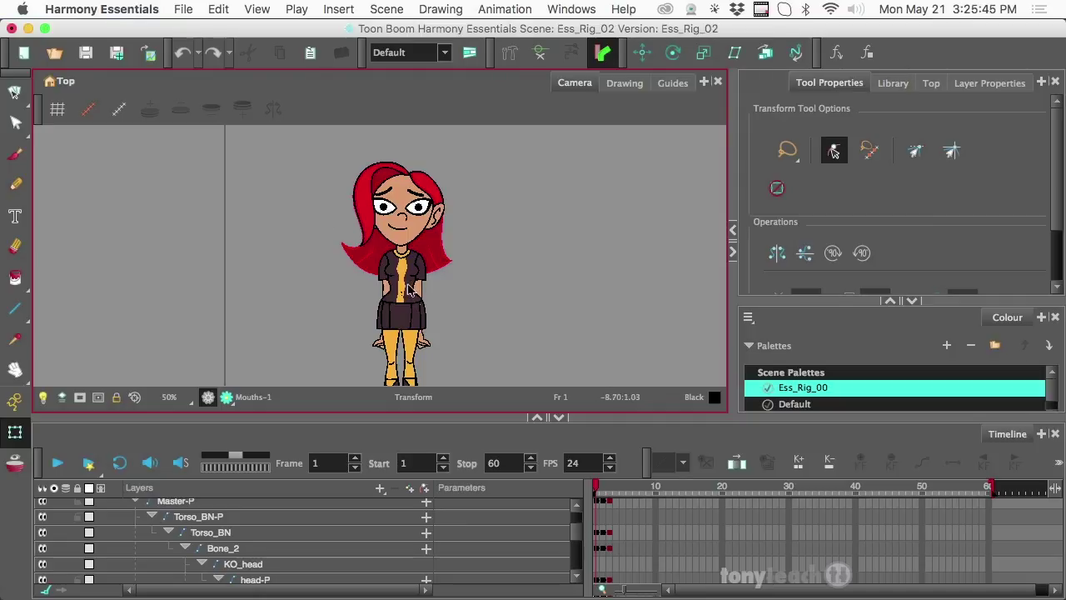
Add a keyframe to the Master-P peg at frame 4 and delete it again.
left_click(608, 445)
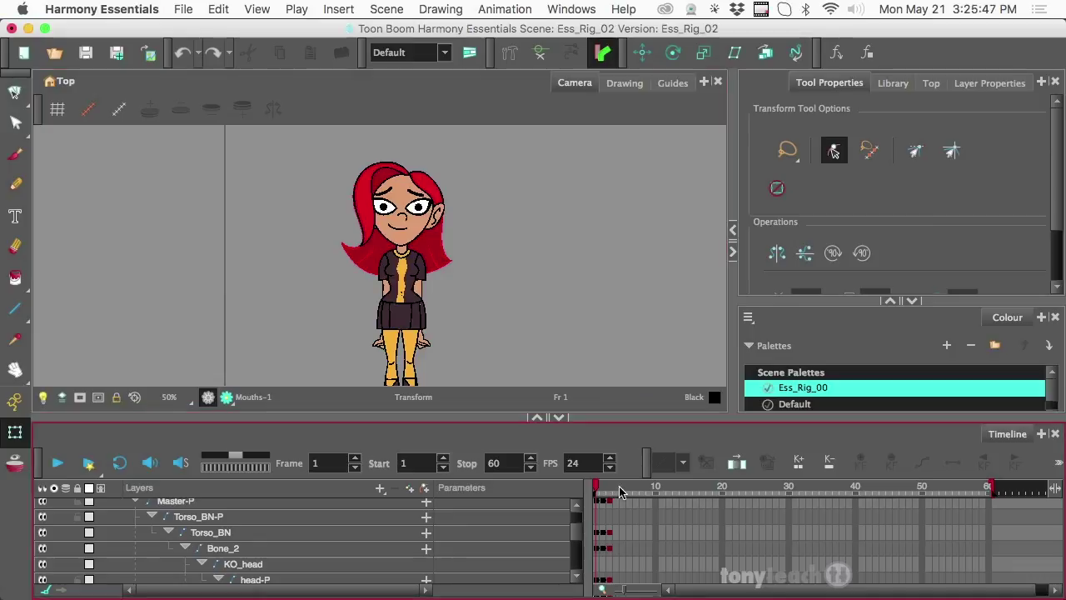
left_click(616, 502)
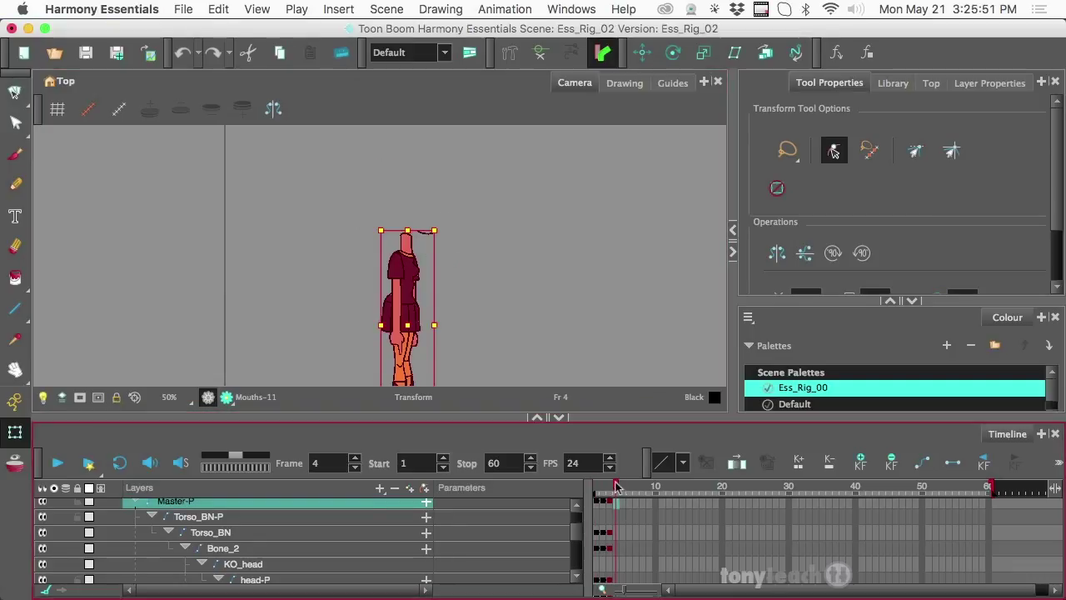
key("F6")
key("F7")
Compare the poses on frames 1 and 2, and flip the Master-P peg horizontally at frame 2.
left_click(596, 491)
scroll(450, 321, "down", 1)
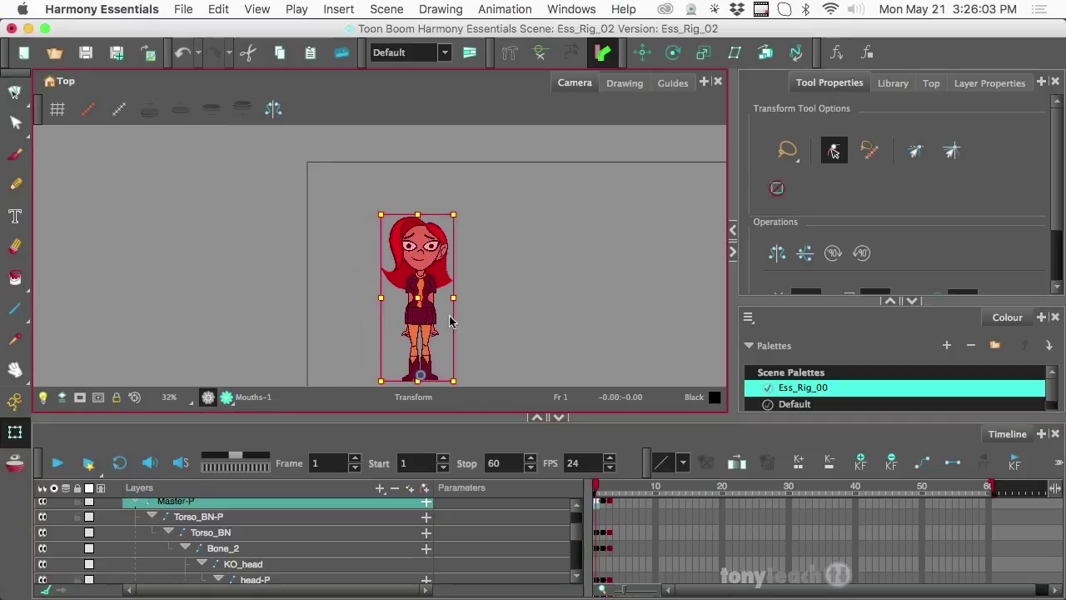
scroll(450, 322, "down", 1)
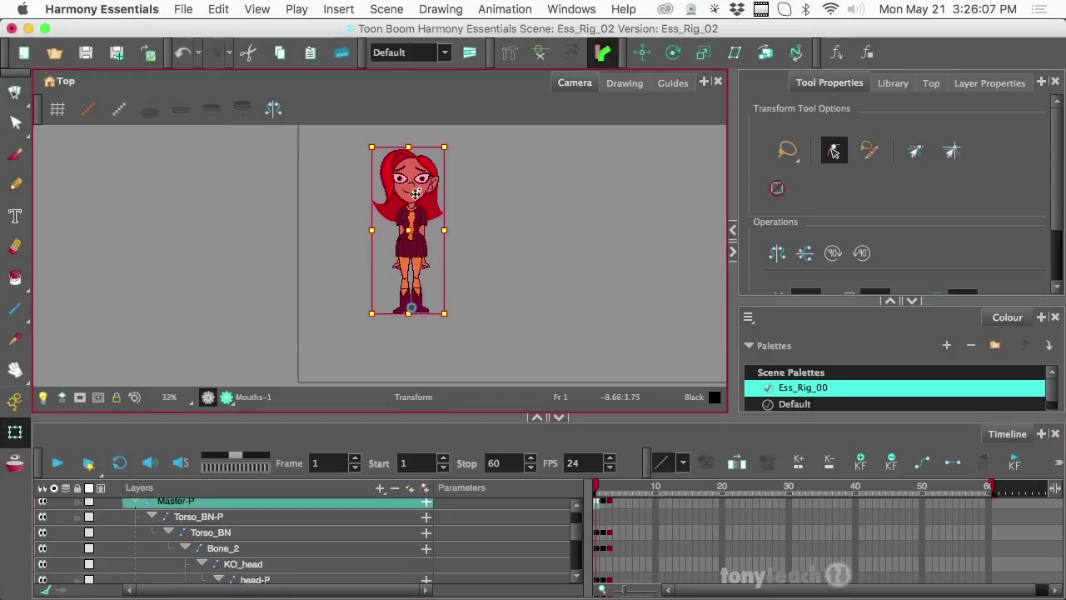
left_click(603, 488)
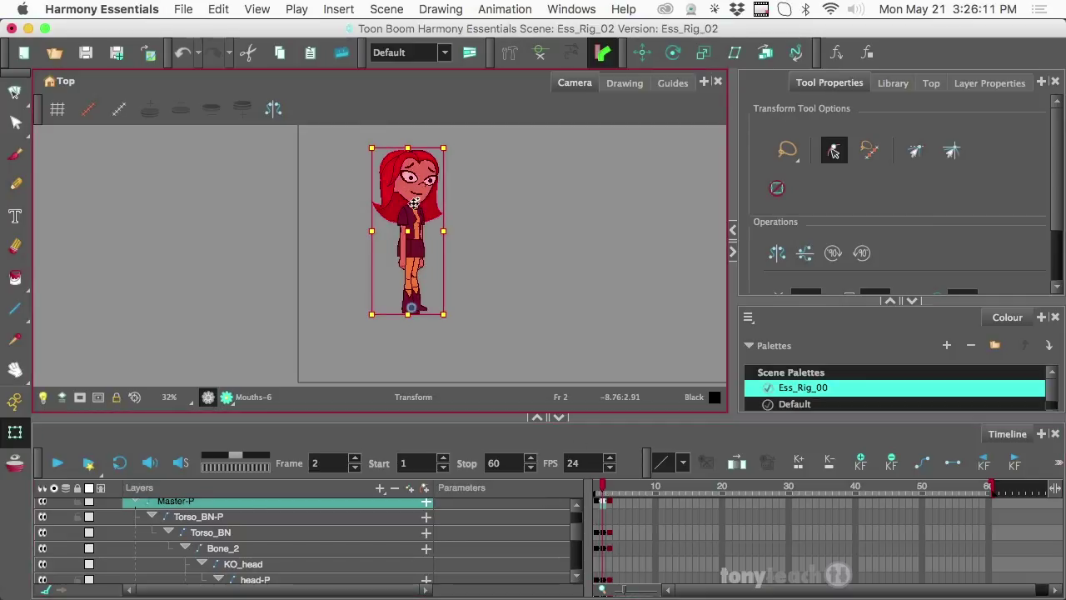
key("4")
key("4")
key("4")
key("4")
key("4")
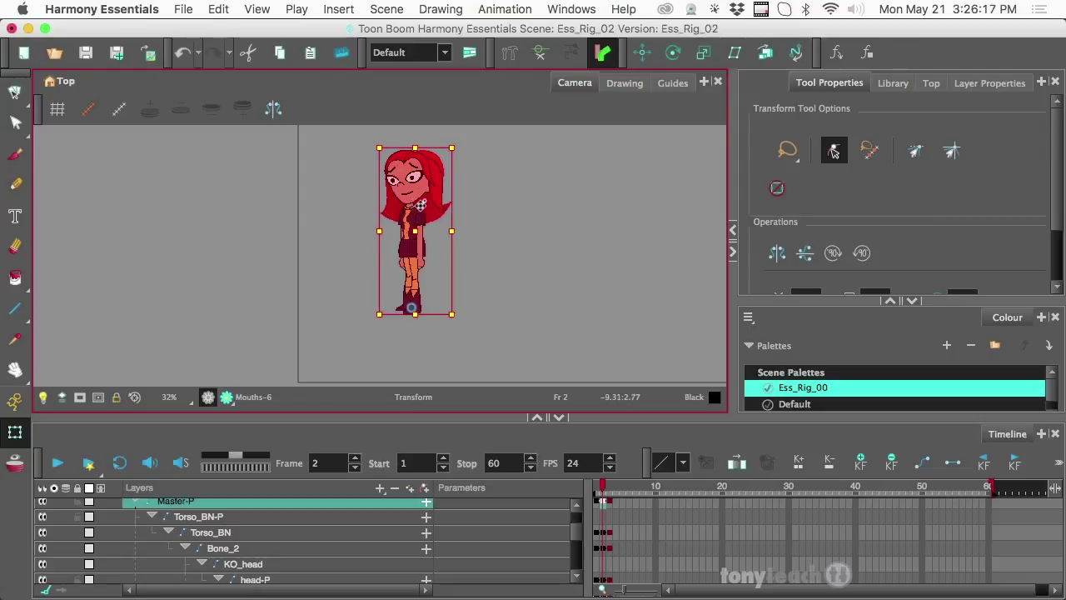
key("3")
key("3")
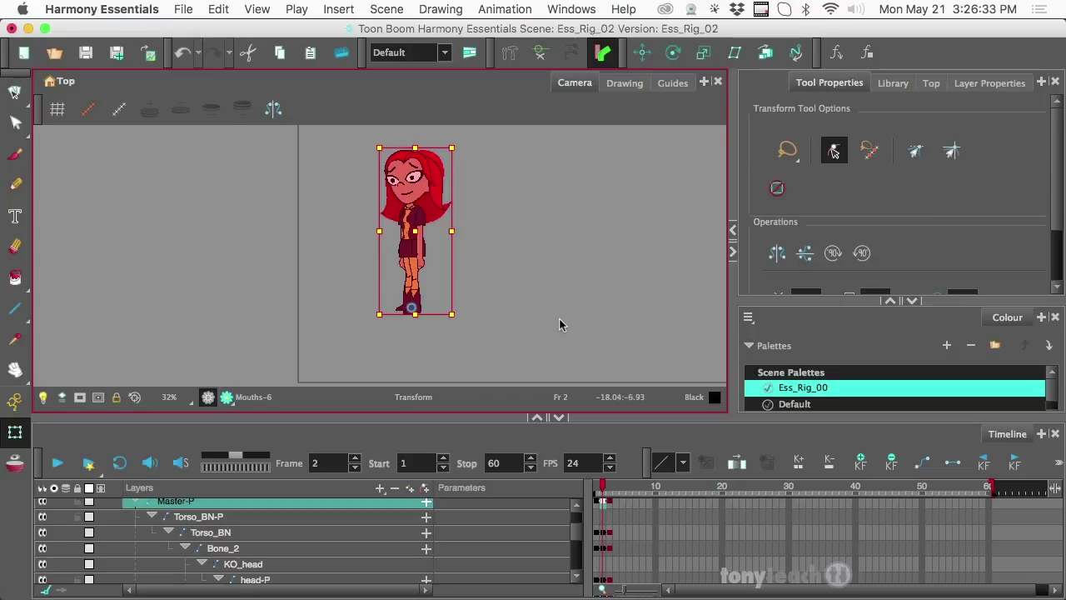
Move the Master-P keyframe from frame 3 to frame 4 and return to frame 2.
left_click(610, 503)
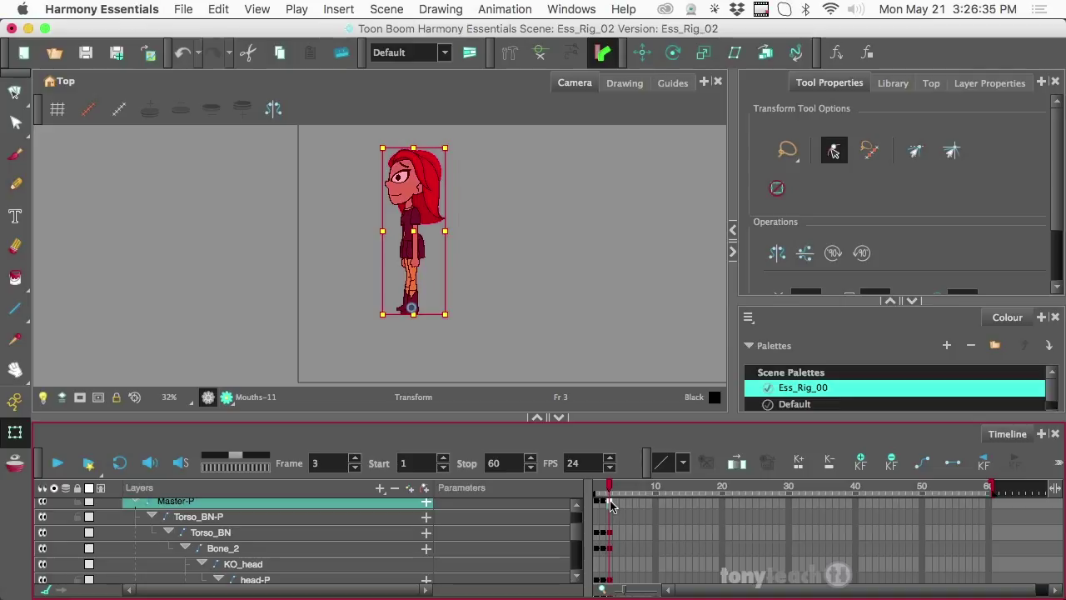
left_click(608, 505)
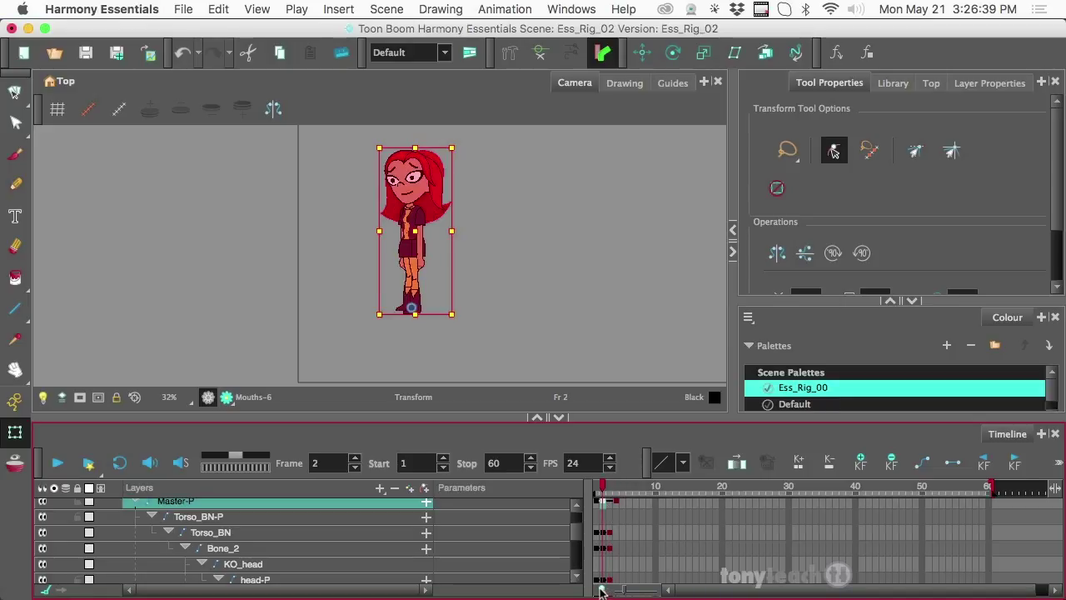
left_click_drag(605, 591, 601, 592)
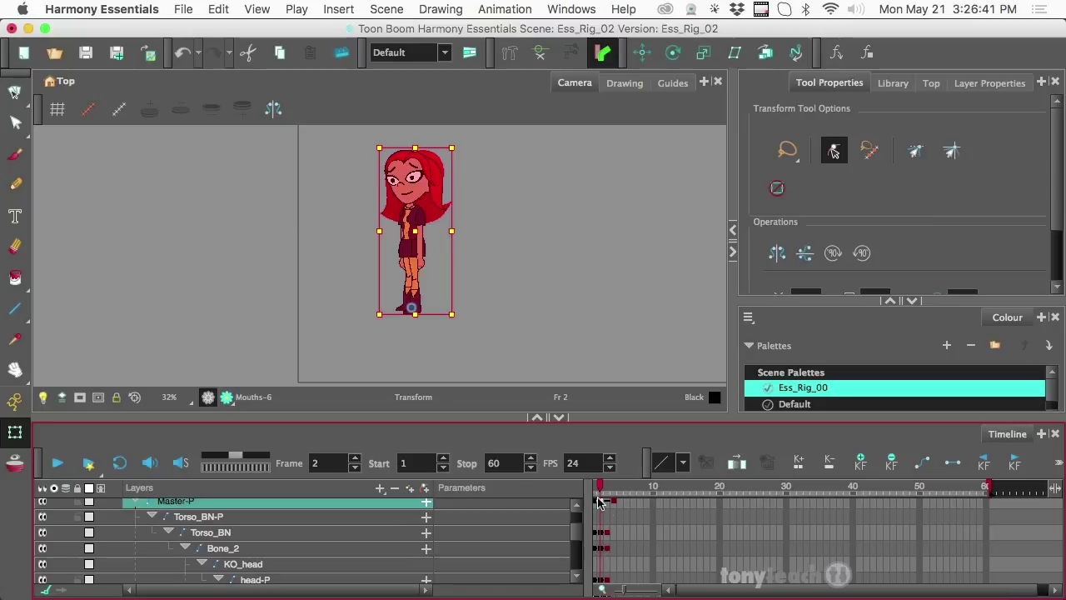
left_click_drag(604, 491, 602, 493)
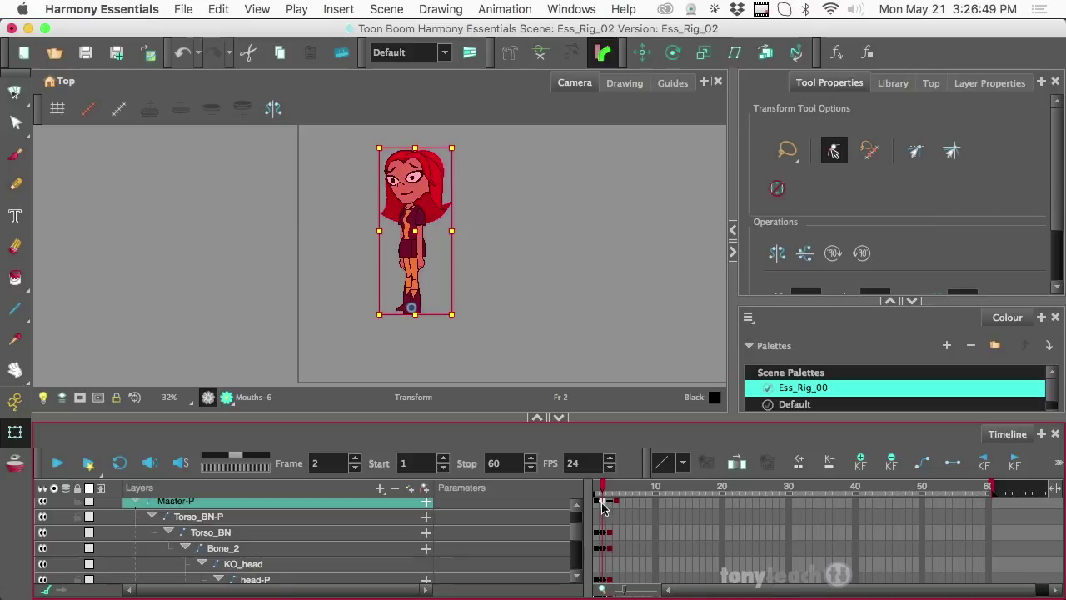
Convert the Master-P keyframe at frame 2 to a stop-motion keyframe and scrub through the neighbouring frames.
key("super+l")
left_click(613, 488)
left_click_drag(613, 488, 604, 492)
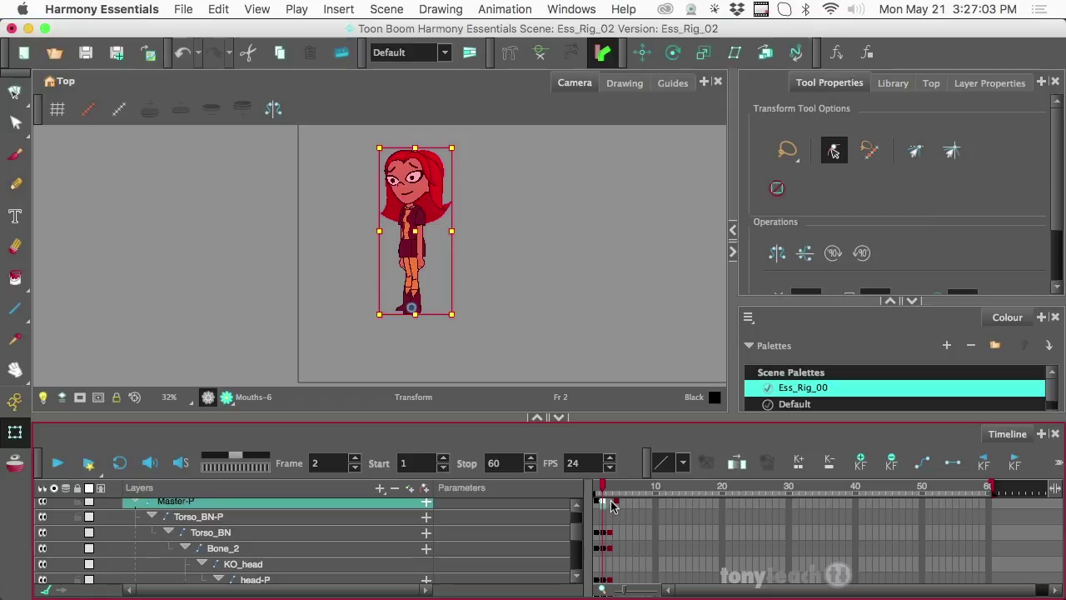
Collapse the Master-P hierarchy and add a drawing layer named Drawing above the guide layer.
scroll(245, 540, "up", 3)
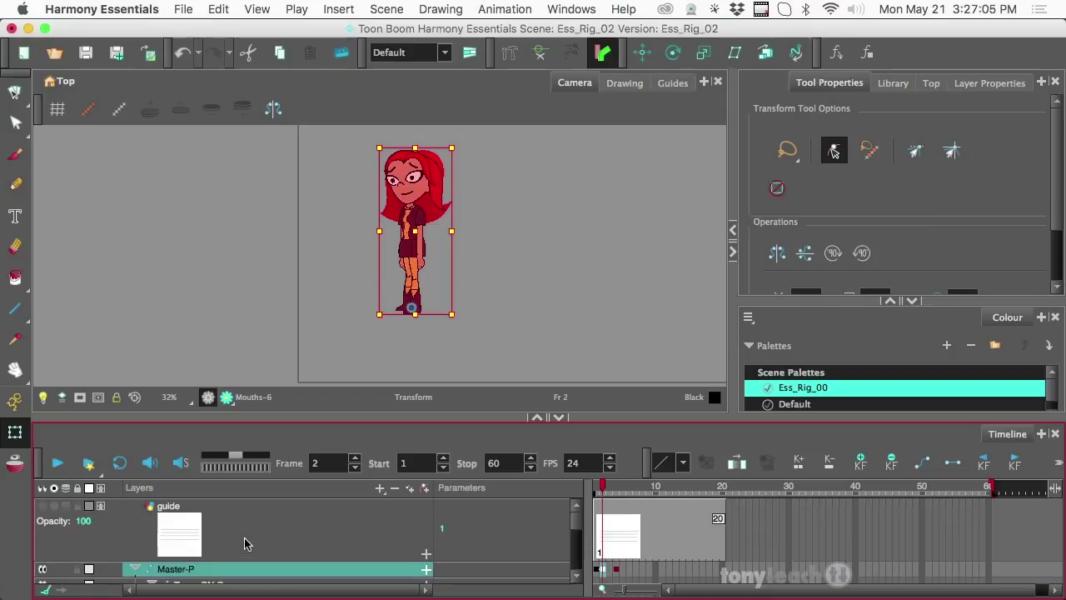
left_click(178, 523)
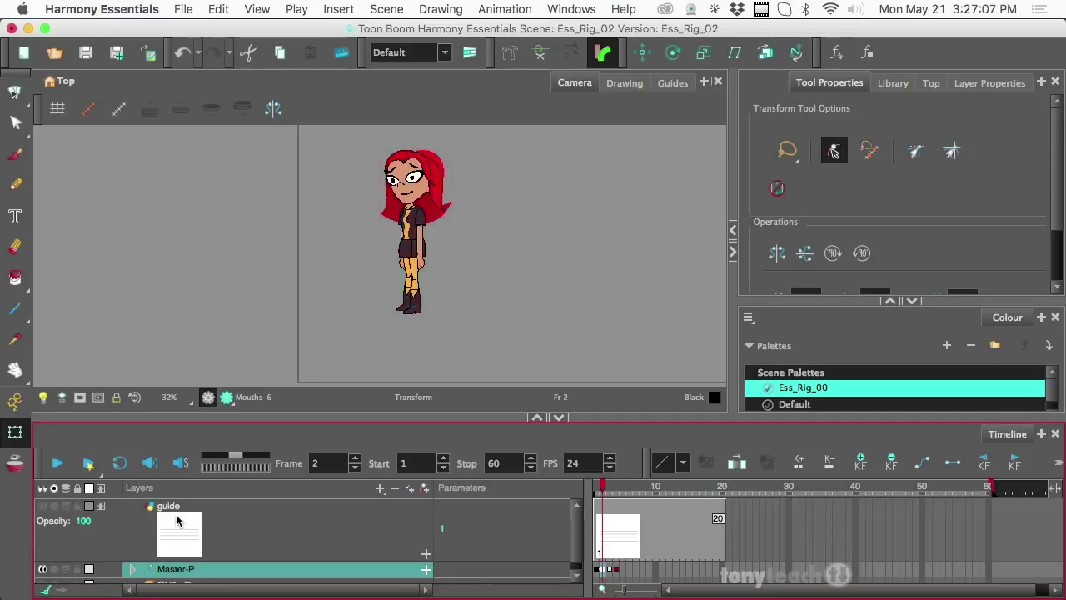
left_click(409, 490)
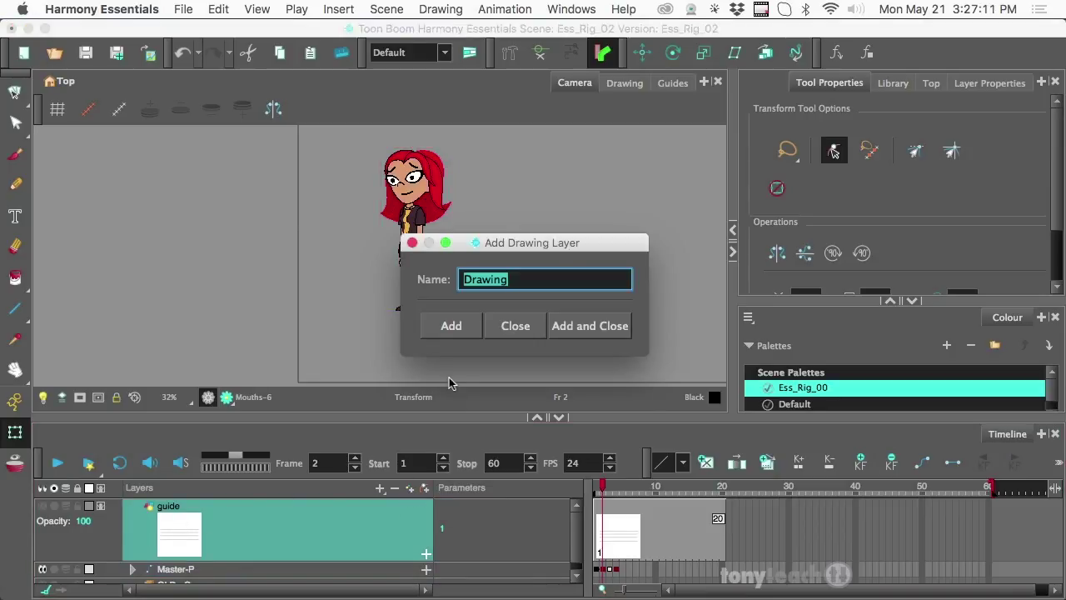
left_click(583, 326)
Solo the Drawing layer at frame 1 and draw a circle with the Brush at a maximum size of 44.4.
left_click(597, 508)
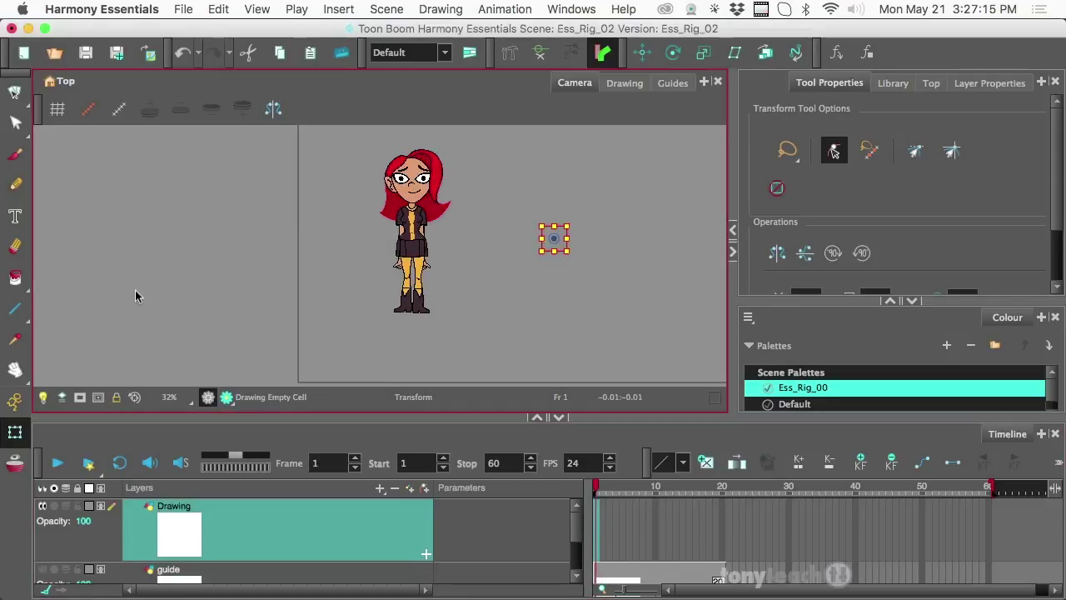
left_click(15, 154)
left_click(239, 507)
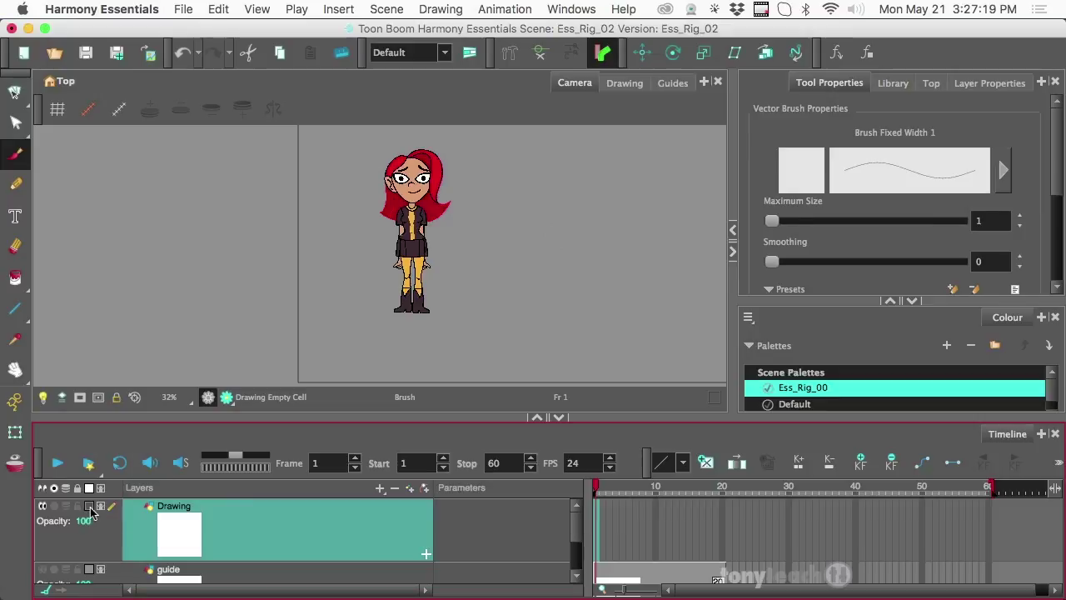
left_click(54, 506)
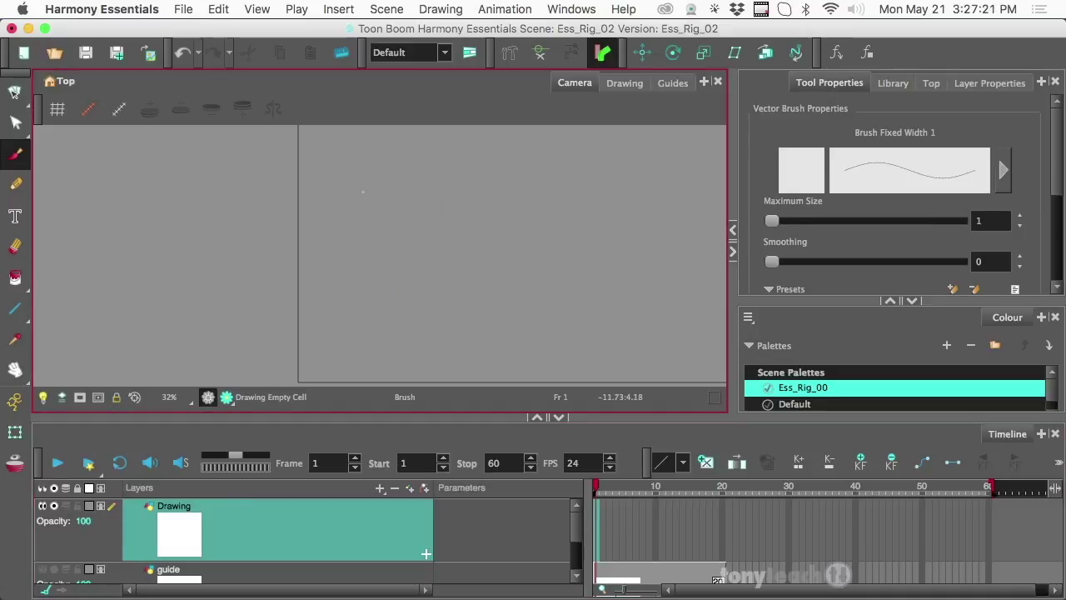
mouse_move(344, 210)
left_mouse_down()
mouse_move(344, 240)
mouse_move(362, 215)
left_mouse_up()
key("super+z")
mouse_move(358, 201)
left_mouse_down()
mouse_move(320, 216)
mouse_move(337, 248)
mouse_move(325, 240)
mouse_move(377, 215)
mouse_move(355, 191)
left_mouse_up()
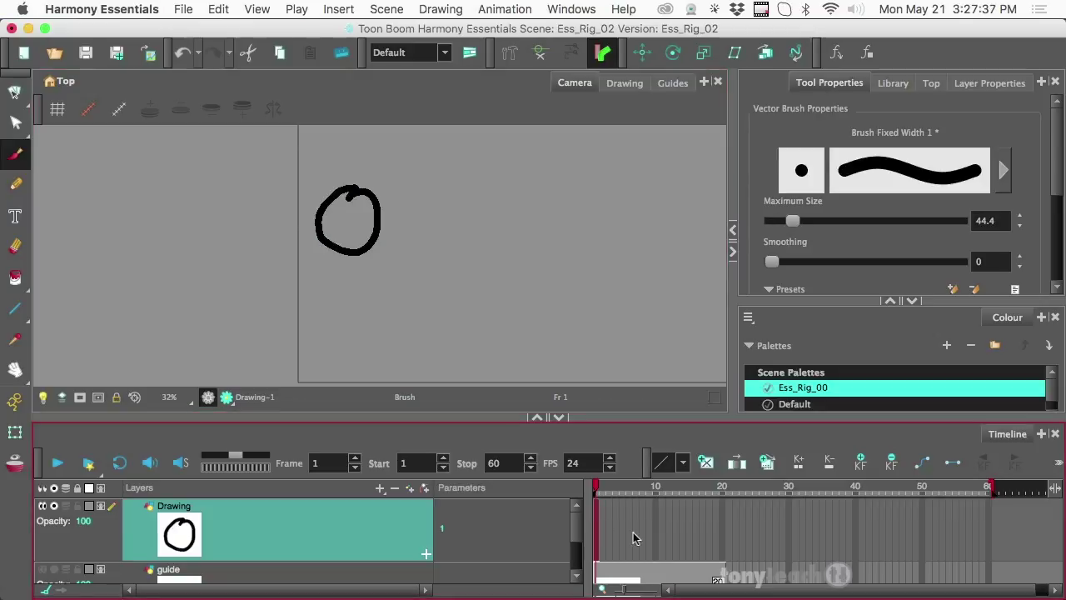
Extend the circle drawing's exposure to frame 10 on the Drawing layer and return to frame 1.
left_click(657, 535)
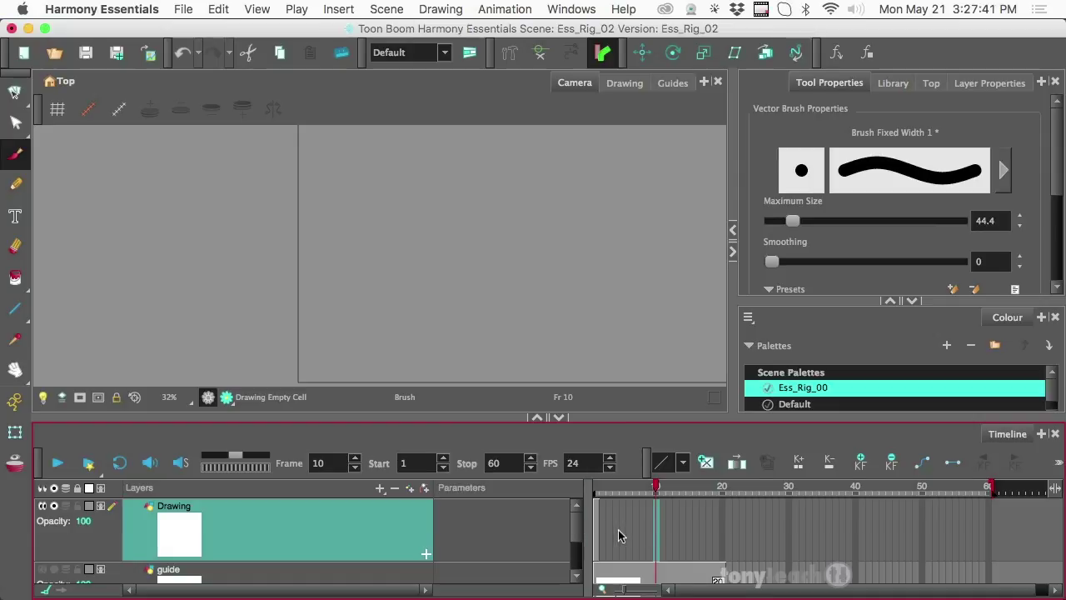
key("F5")
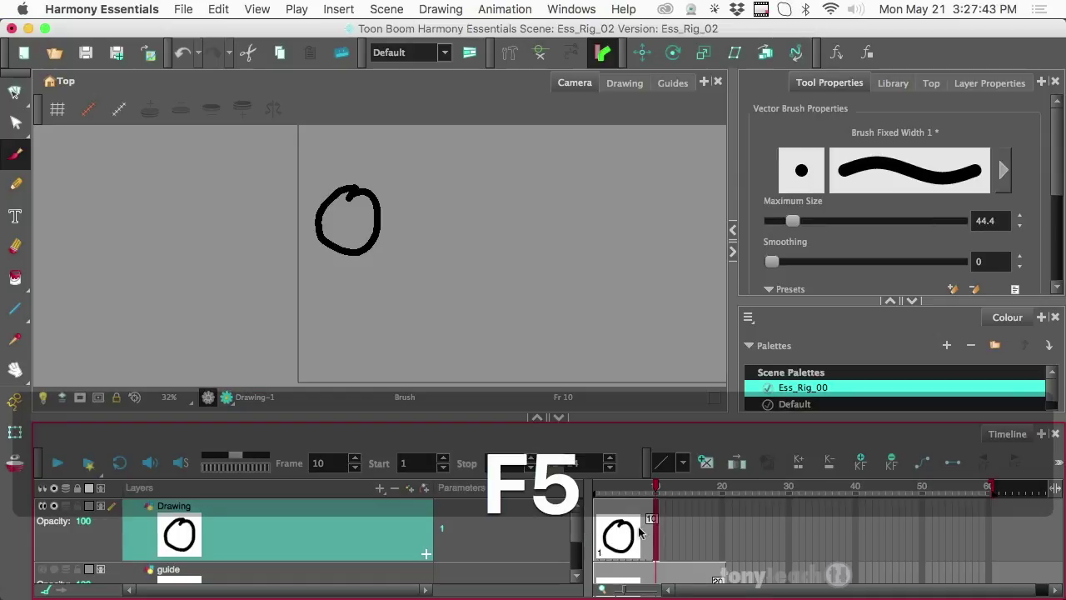
left_click(591, 492)
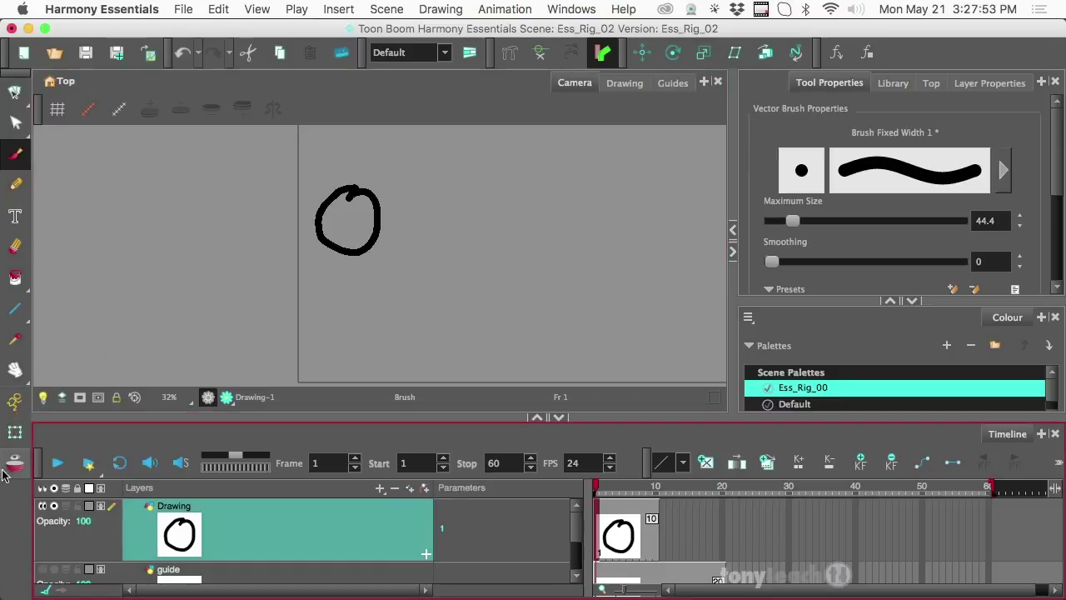
Add keyframes at frames 1 and 10 of the Drawing layer, shift the circle right at frame 10, and scrub the motion.
left_click(14, 433)
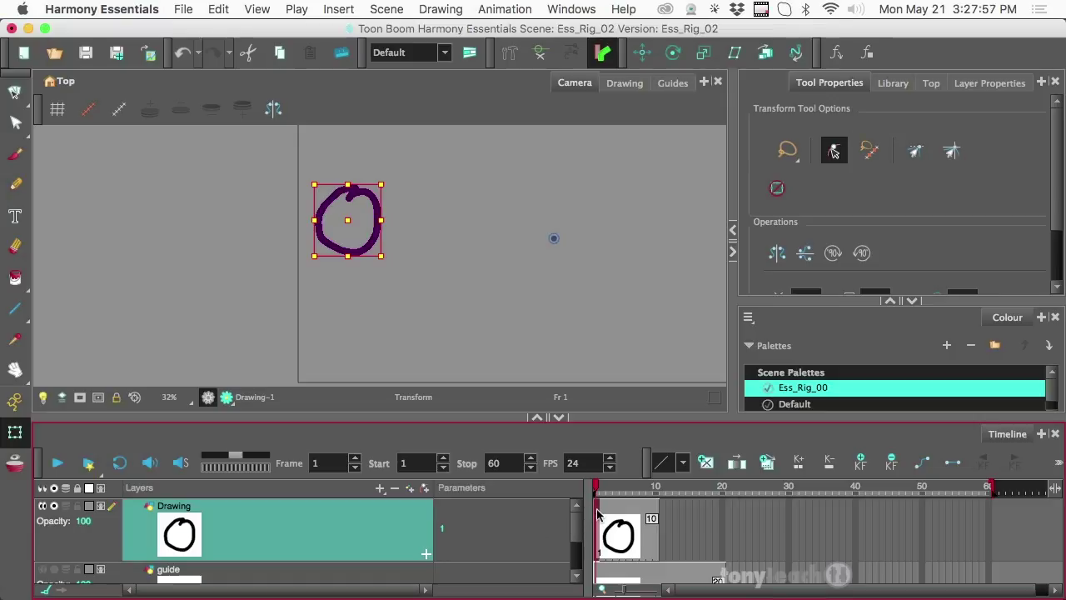
key("F6")
left_click_drag(596, 490, 655, 489)
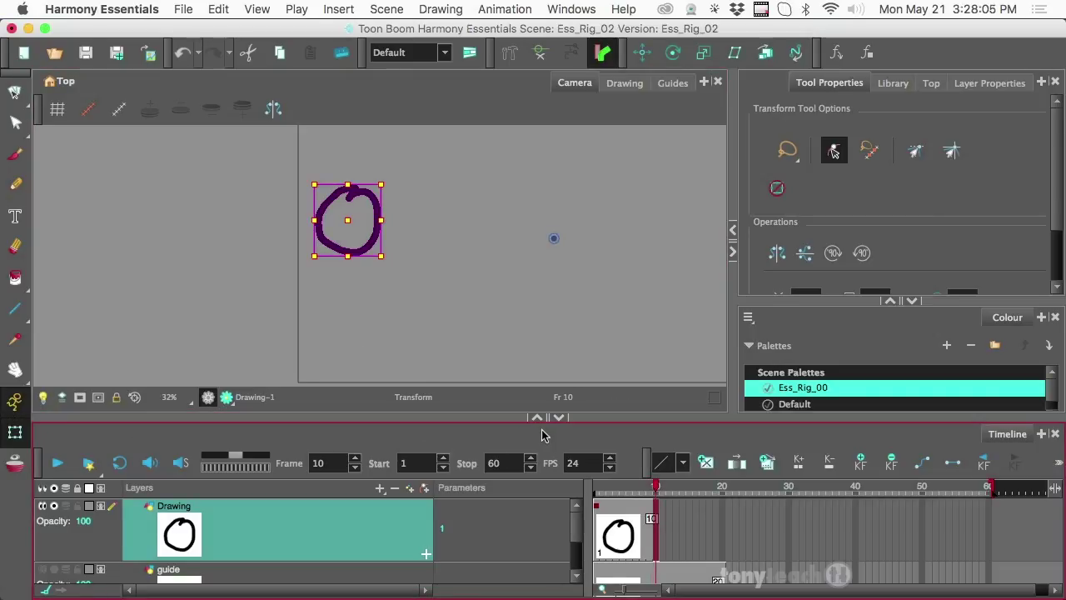
key("F6")
left_click_drag(353, 221, 642, 232)
left_click_drag(655, 486, 608, 491)
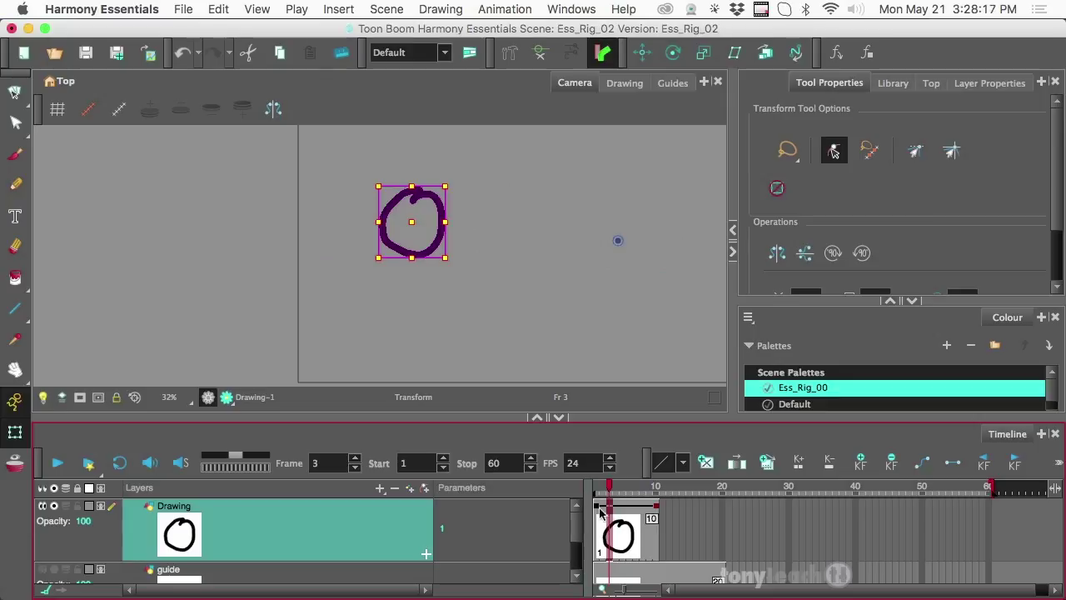
Convert the Drawing layer's frame 1 keyframe to stop-motion and switch it back to a motion keyframe.
left_click(597, 511)
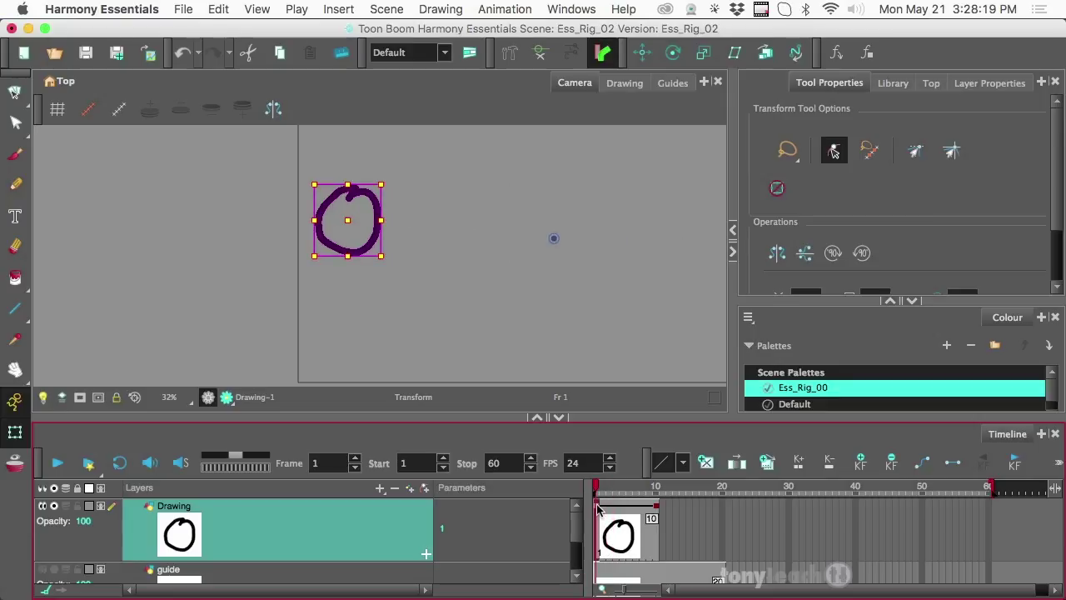
key("super+l")
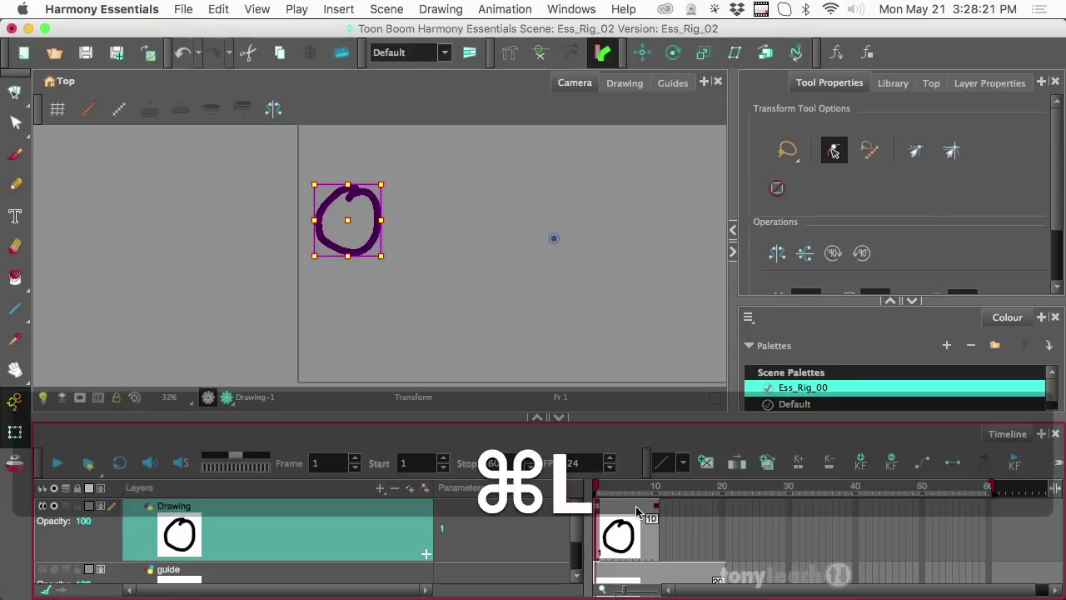
mouse_move(599, 489)
left_mouse_down()
mouse_move(663, 492)
mouse_move(598, 493)
left_mouse_up()
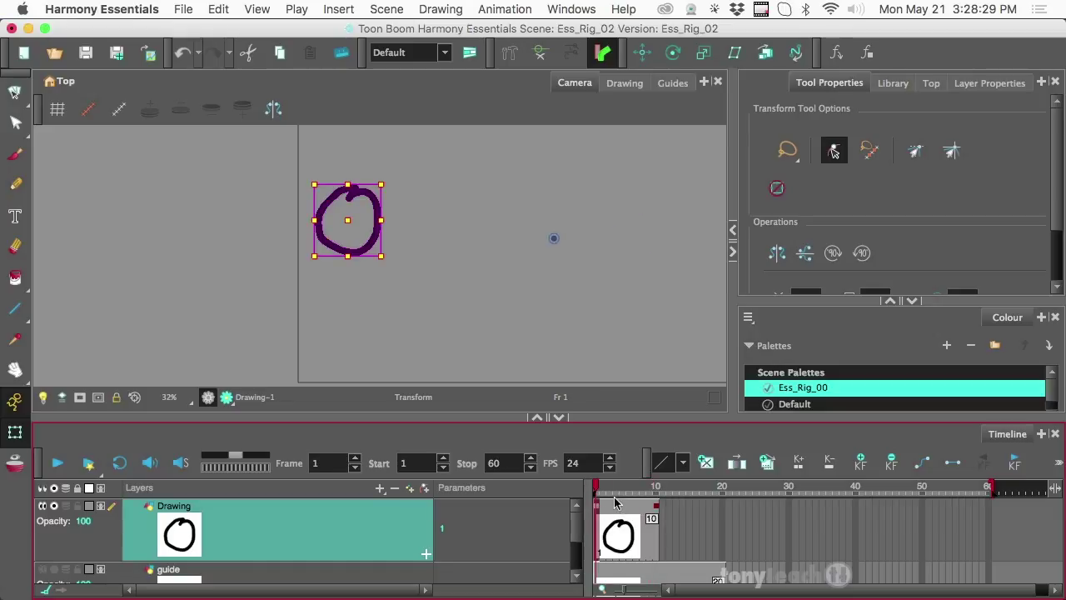
key("super+k")
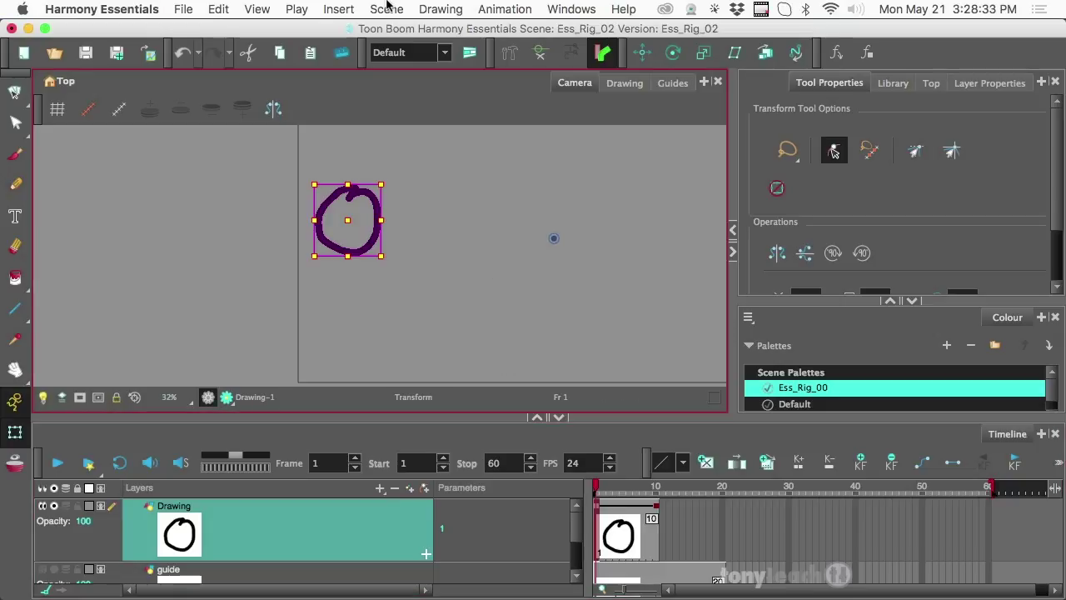
left_click(493, 8)
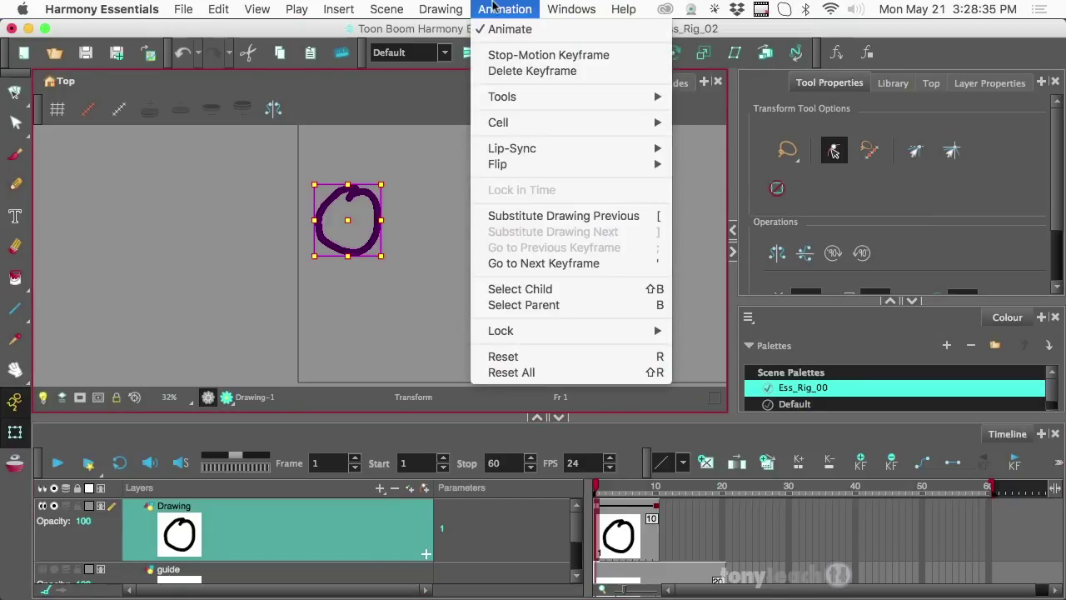
left_click(514, 55)
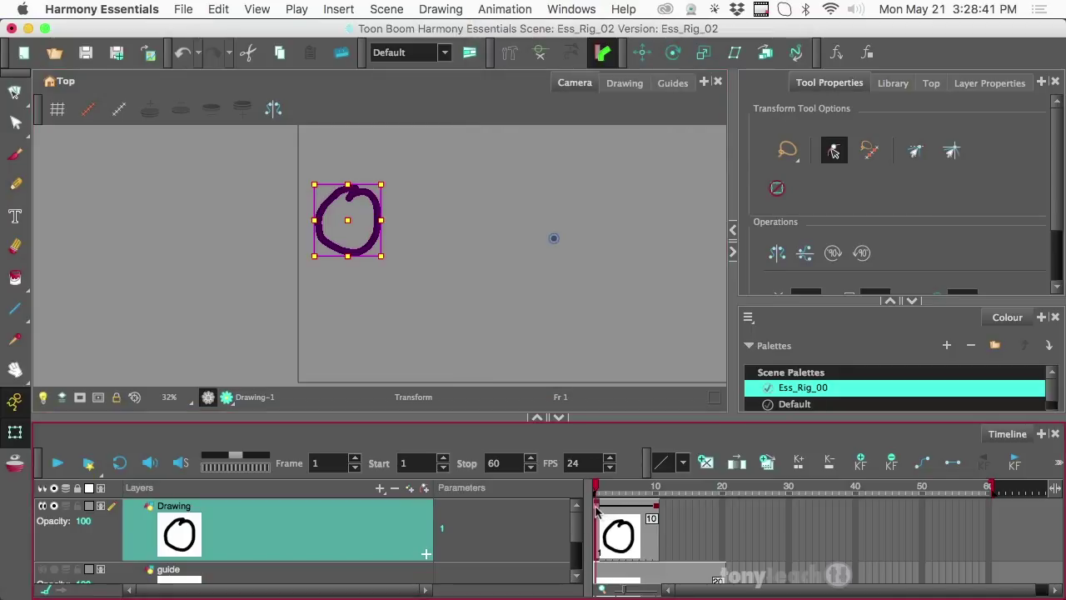
mouse_move(598, 492)
left_mouse_down()
mouse_move(654, 490)
mouse_move(584, 489)
left_mouse_up()
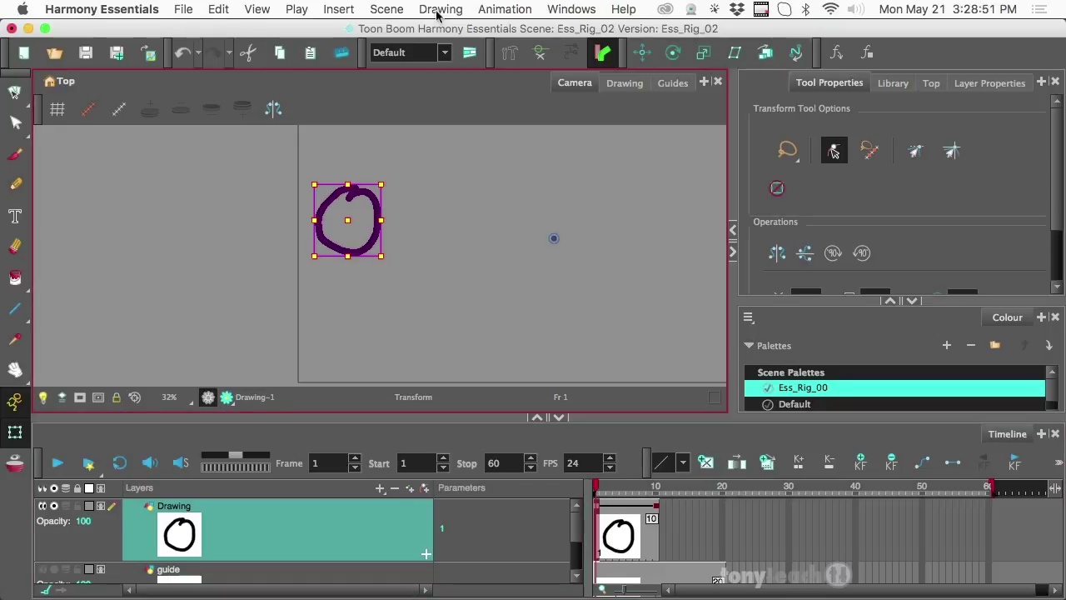
left_click(493, 10)
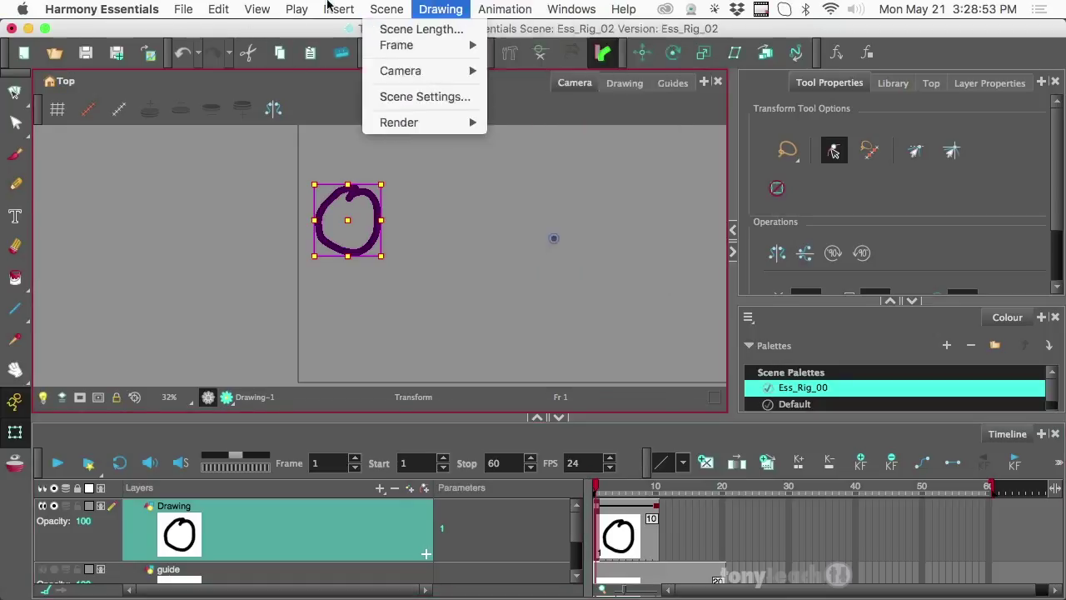
mouse_move(221, 10)
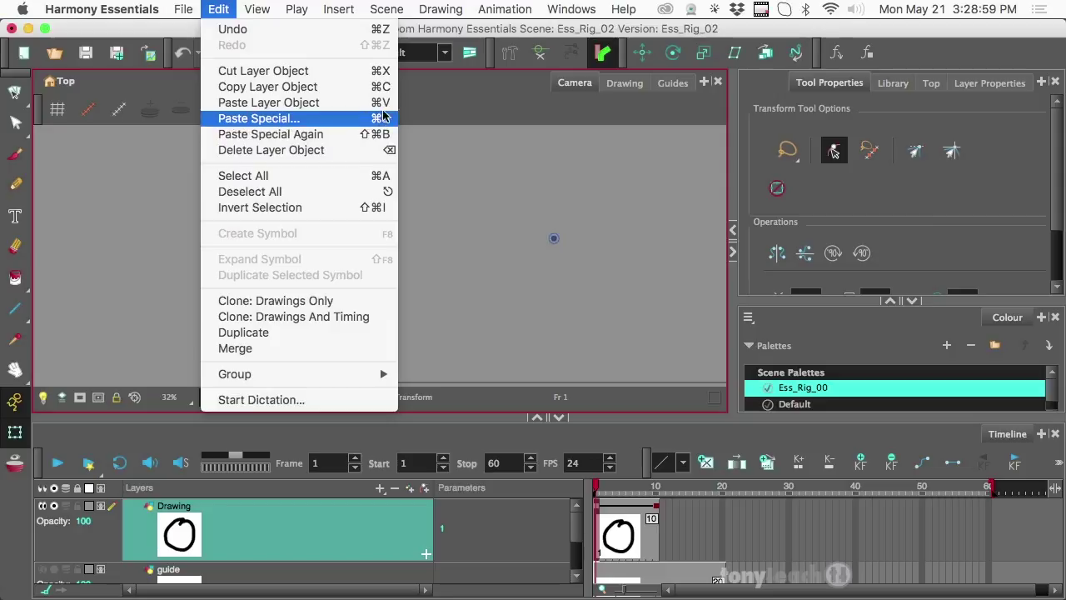
left_click(391, 7)
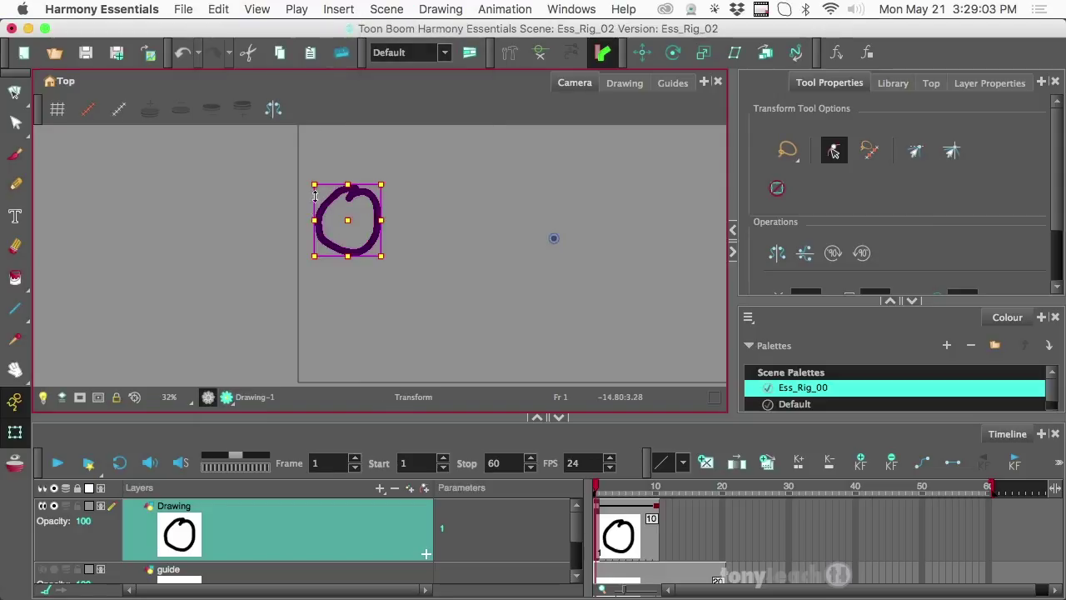
key("super+Tab")
key("Tab")
key("Tab")
key("shift+Tab")
key("shift+Tab")
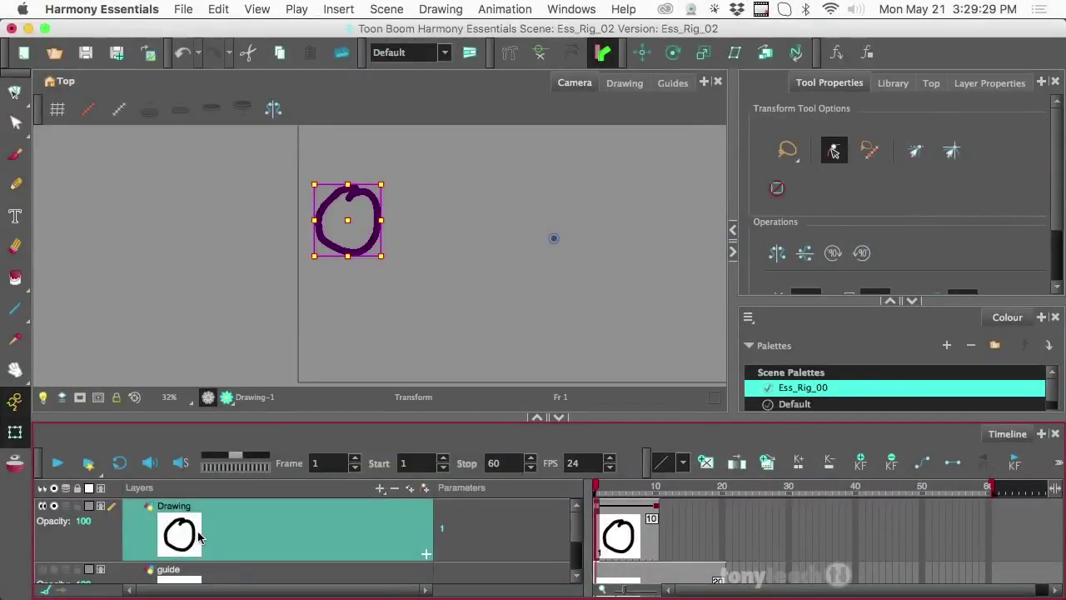
Disable the Drawing layer and clone it with the drawings-only option.
left_click(43, 505)
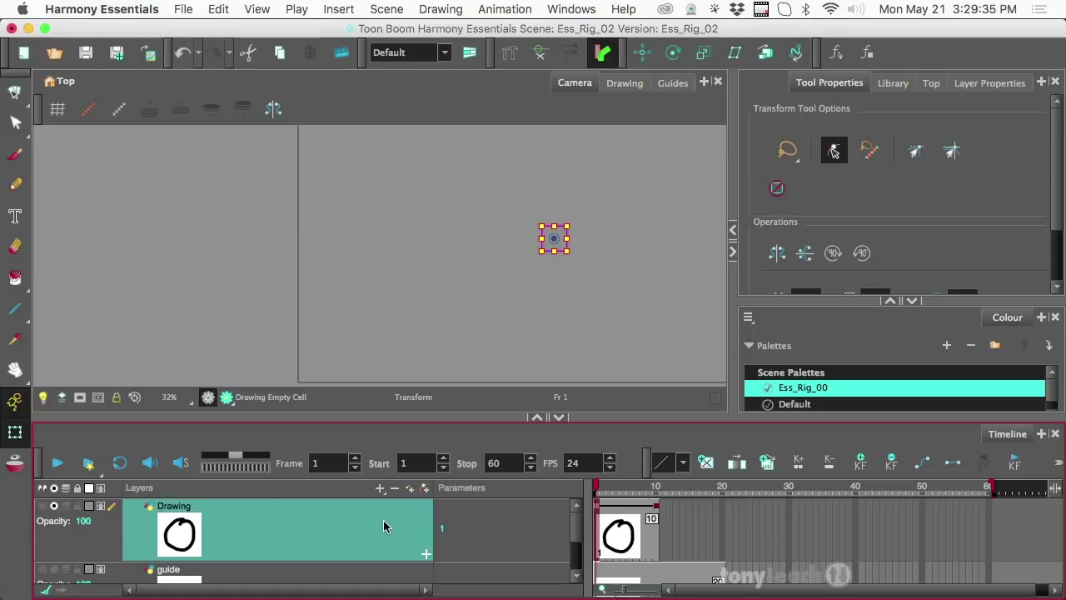
right_click(278, 526)
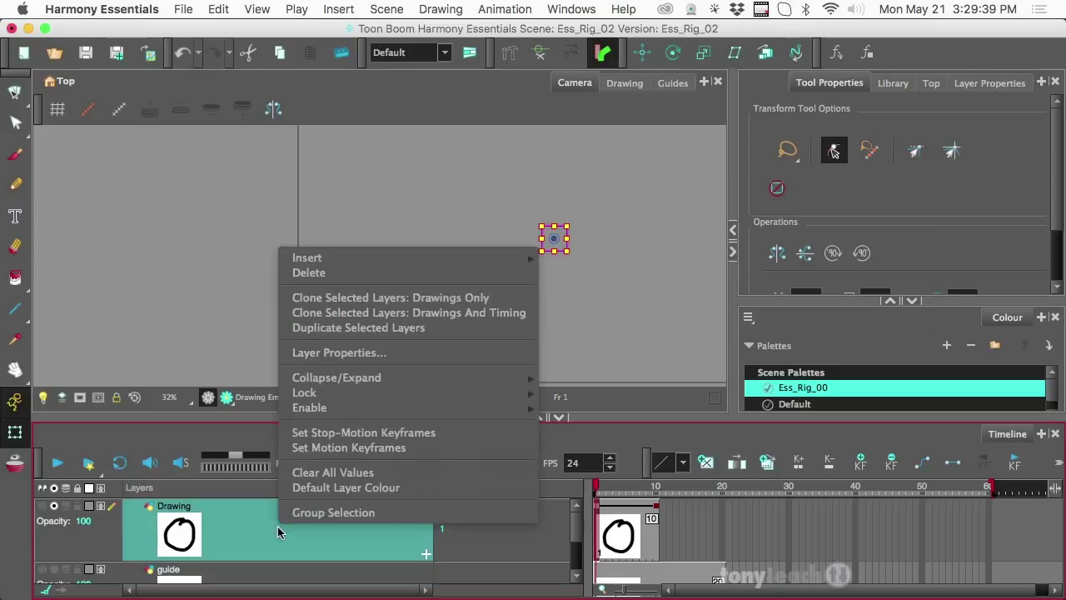
left_click(362, 298)
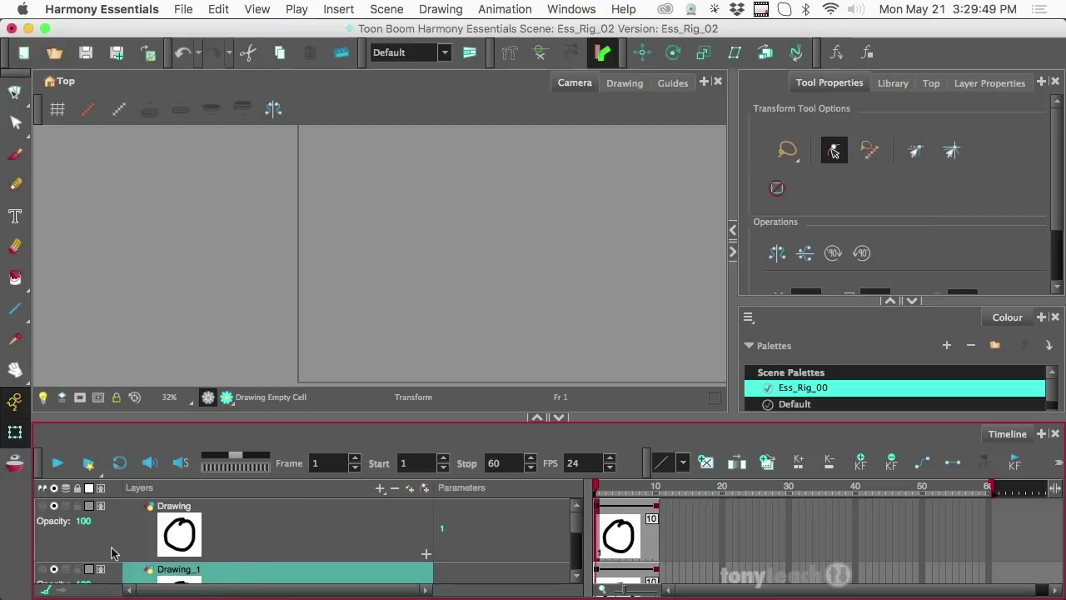
Go to frame 2, enlarge the timeline area, and enable both the Drawing and Drawing_1 layers.
left_click(602, 503)
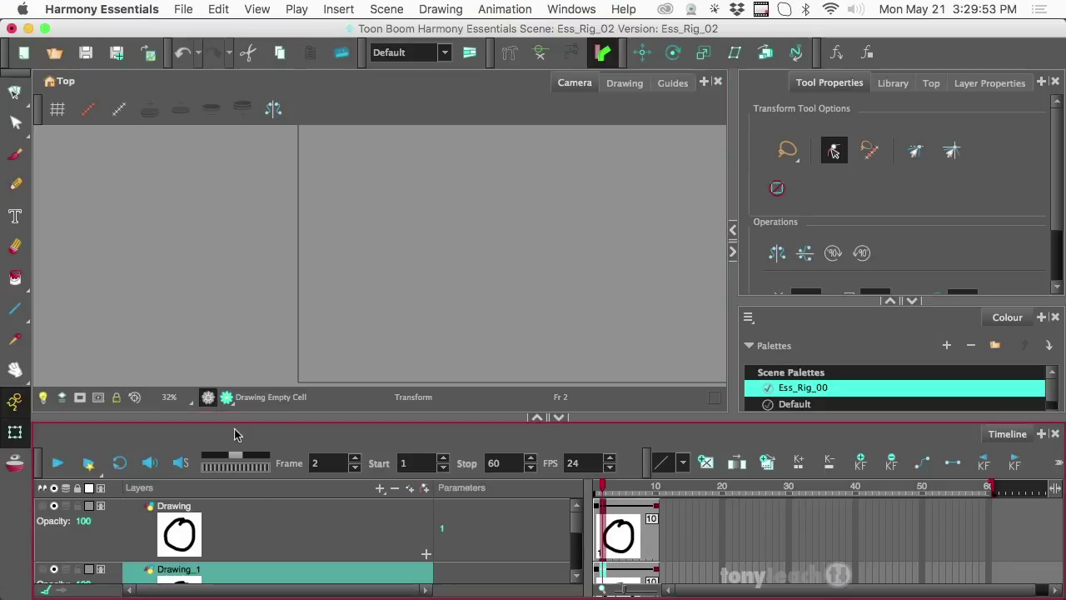
left_click_drag(234, 416, 231, 311)
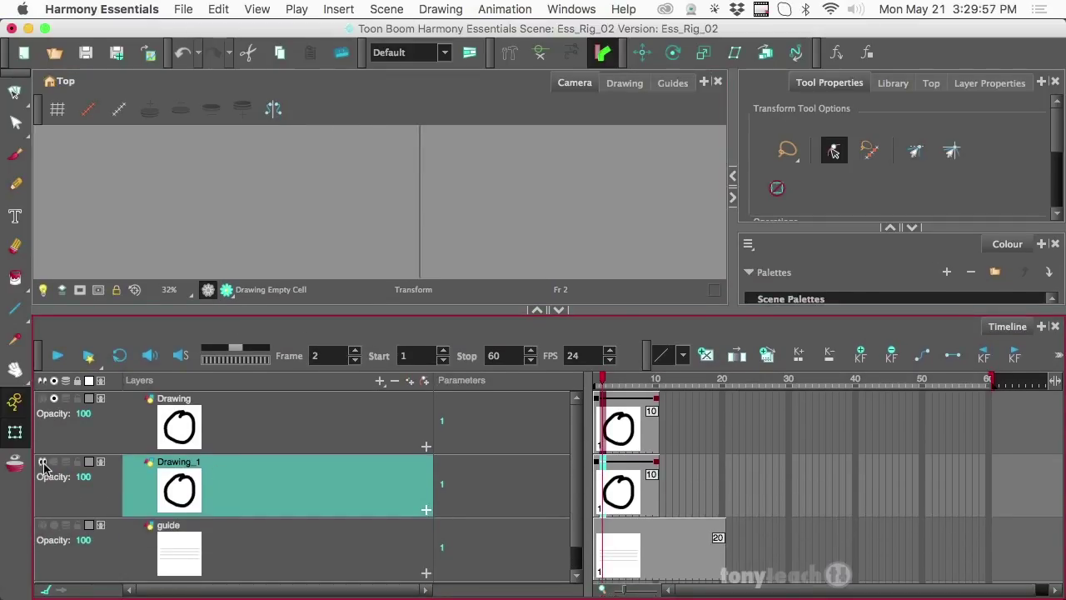
left_click(43, 399)
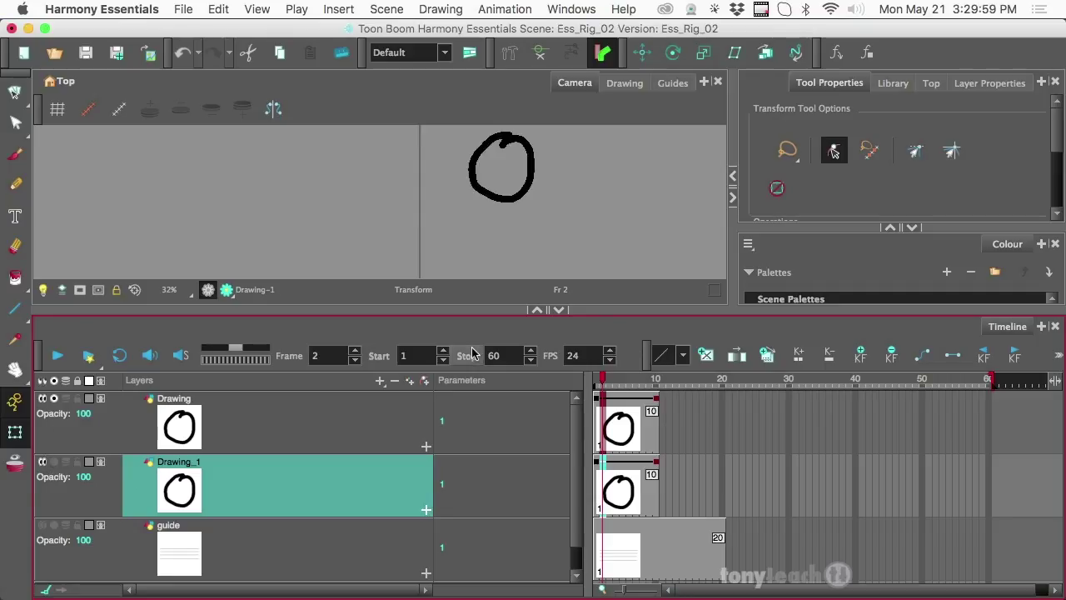
scroll(539, 202, "down", 1)
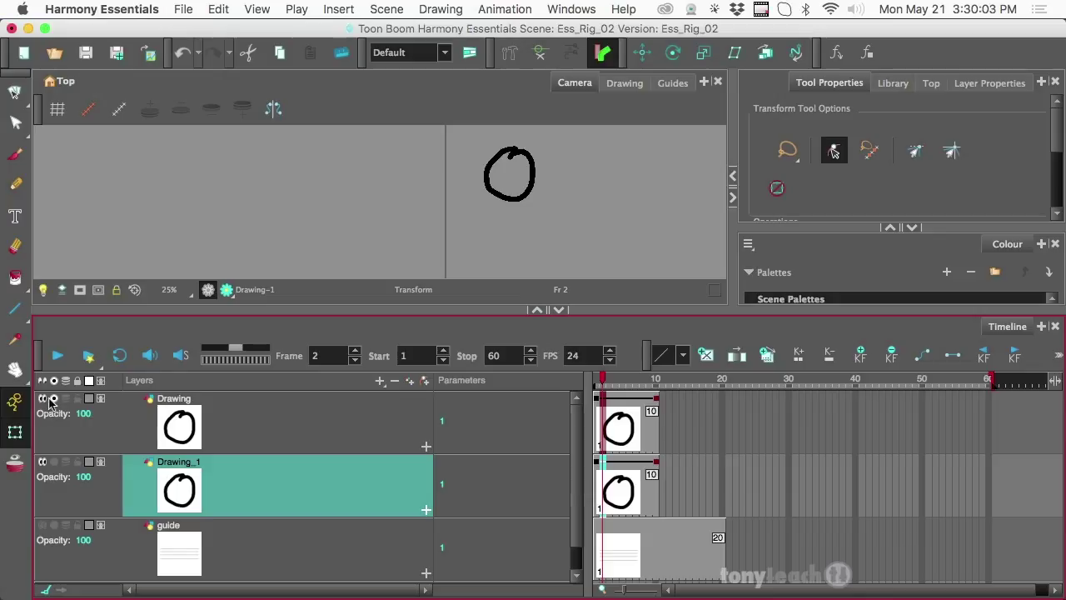
Solo both Drawing and Drawing_1, and brush a second, smaller circle to the right of the first on Drawing_1.
left_click(54, 398)
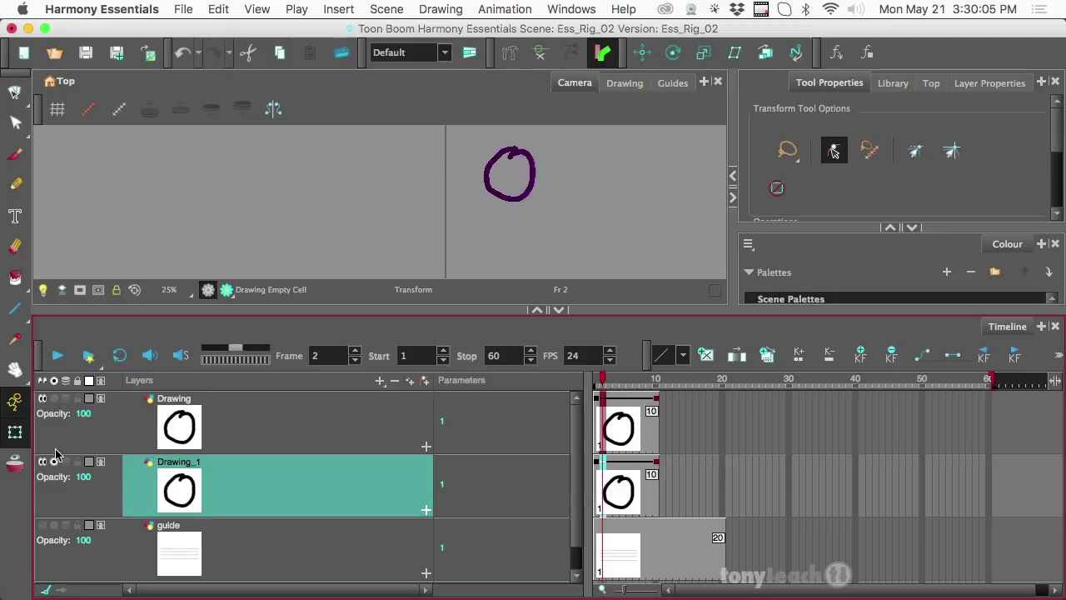
left_click(54, 399)
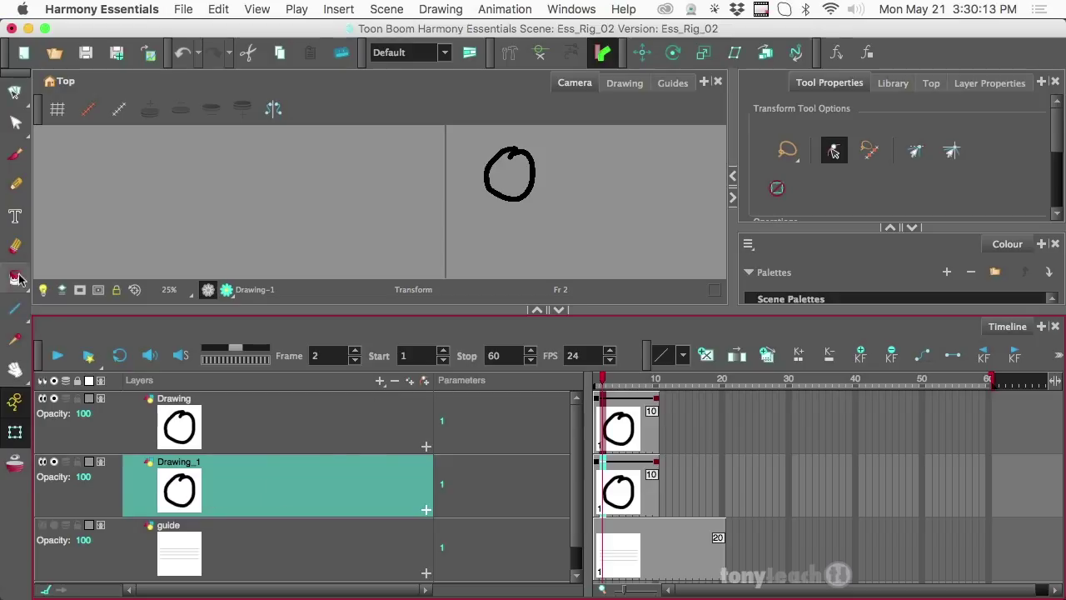
left_click(15, 155)
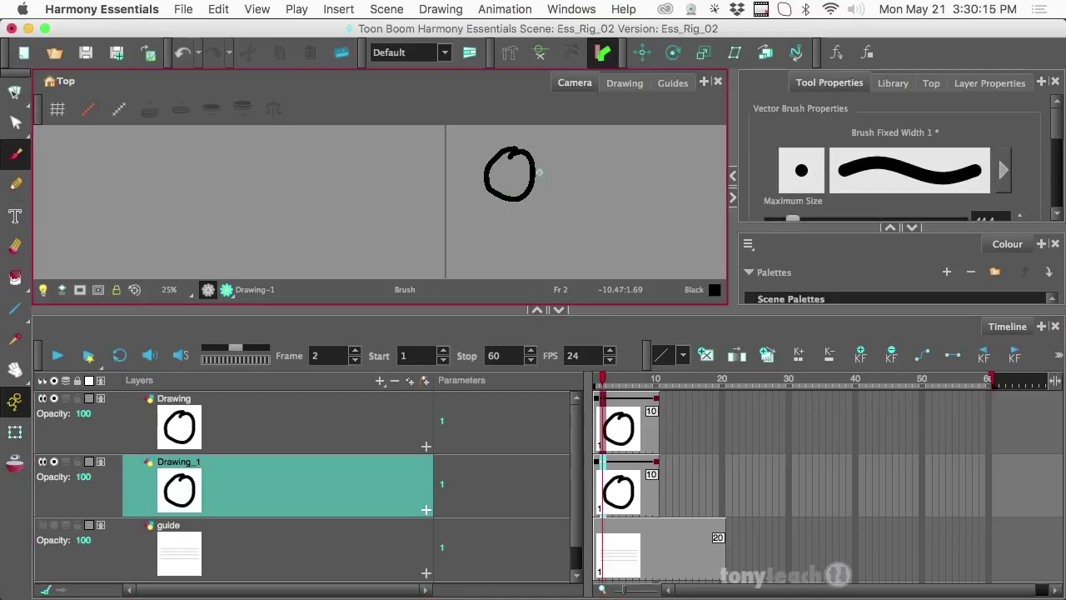
mouse_move(568, 151)
left_mouse_down()
mouse_move(584, 182)
mouse_move(574, 153)
left_mouse_up()
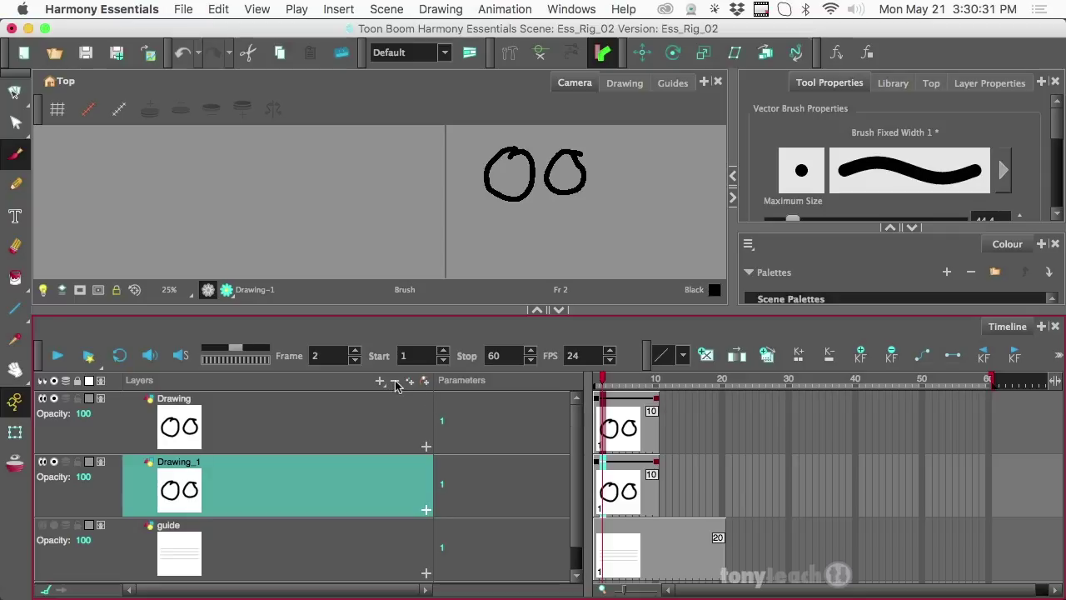
Delete the Drawing and Drawing_1 layers from the timeline.
left_click(330, 425)
left_click(396, 383)
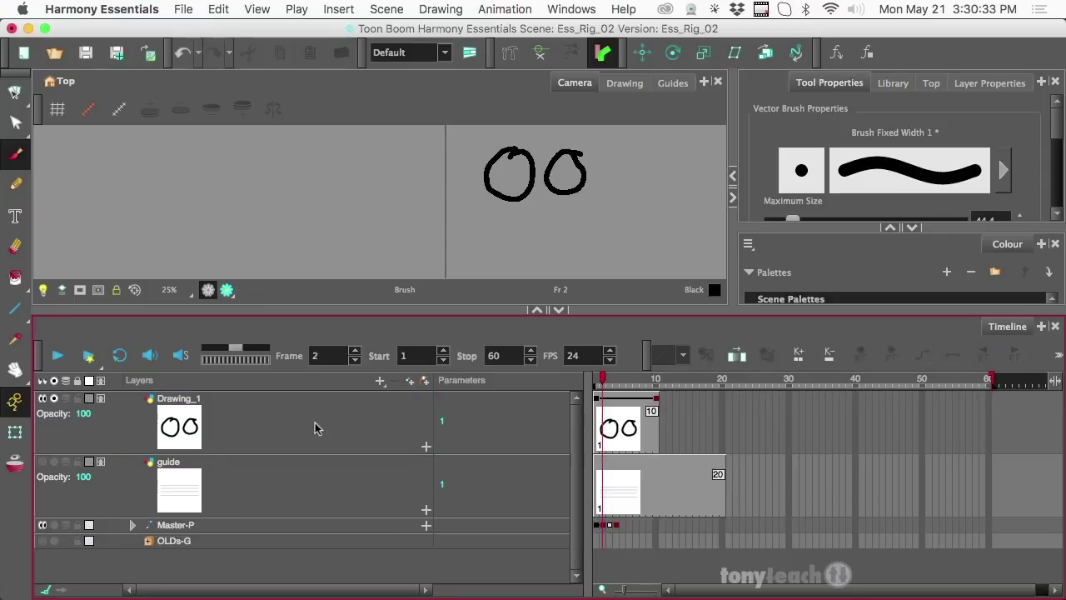
left_click(344, 416)
left_click(396, 383)
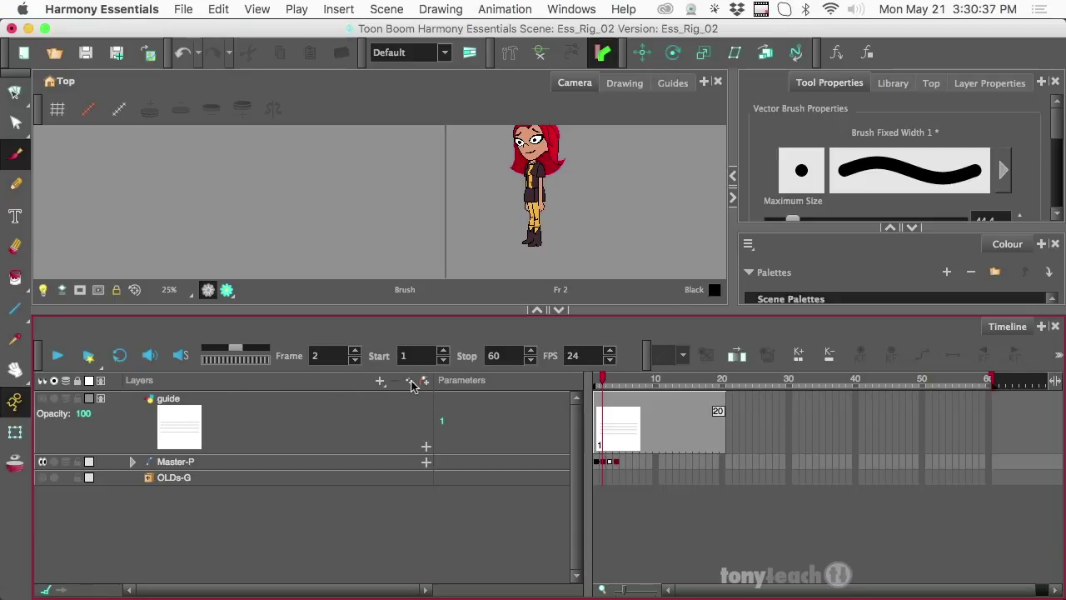
Add a drawing layer named Drawing, solo it, and enlarge the camera view to show the whole camera frame.
left_click(410, 382)
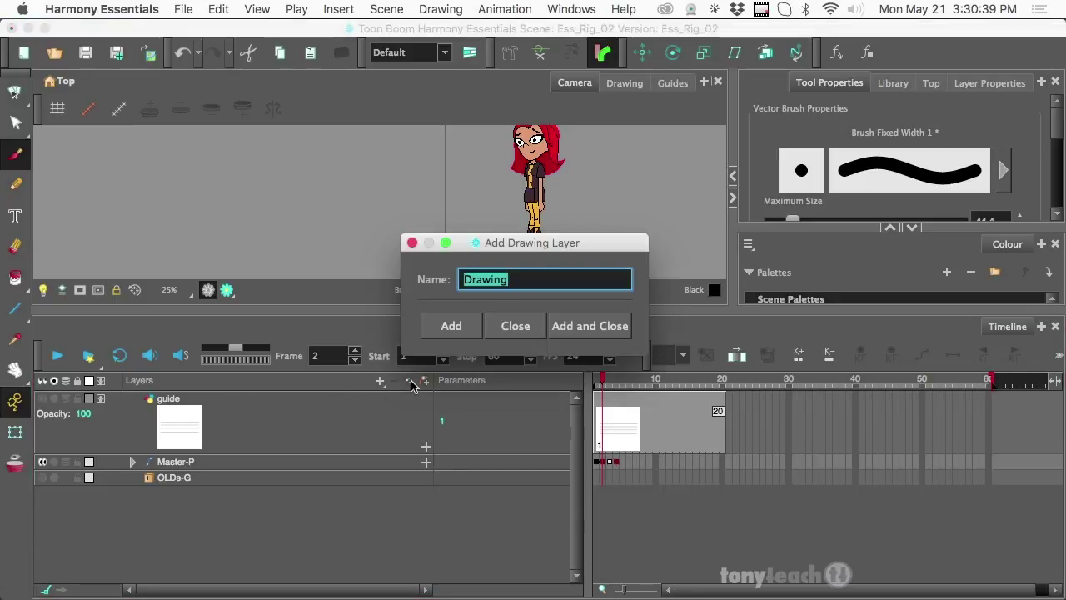
left_click(574, 326)
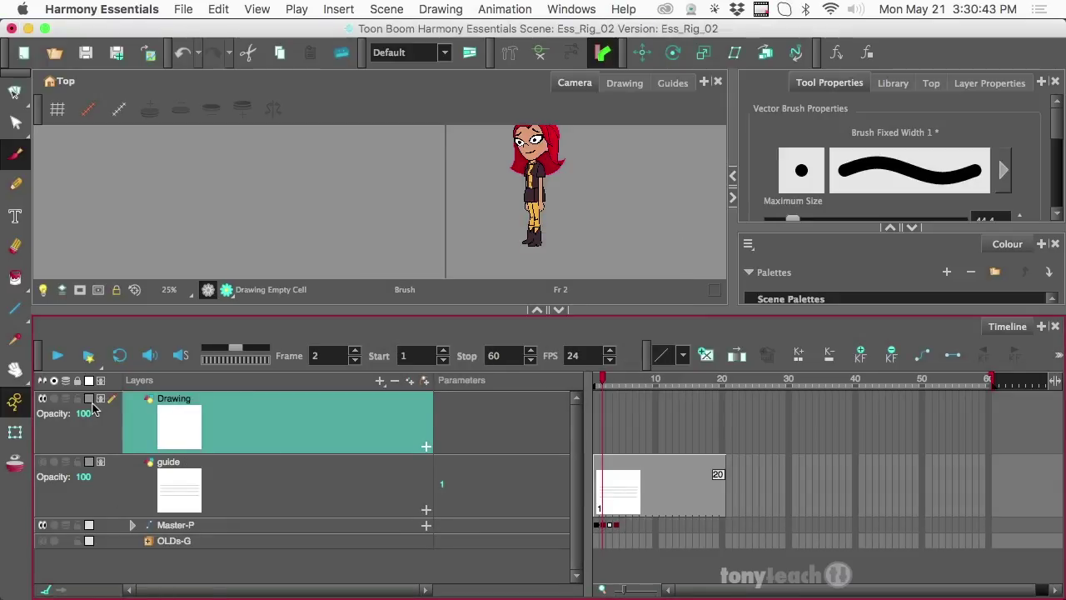
left_click(54, 399)
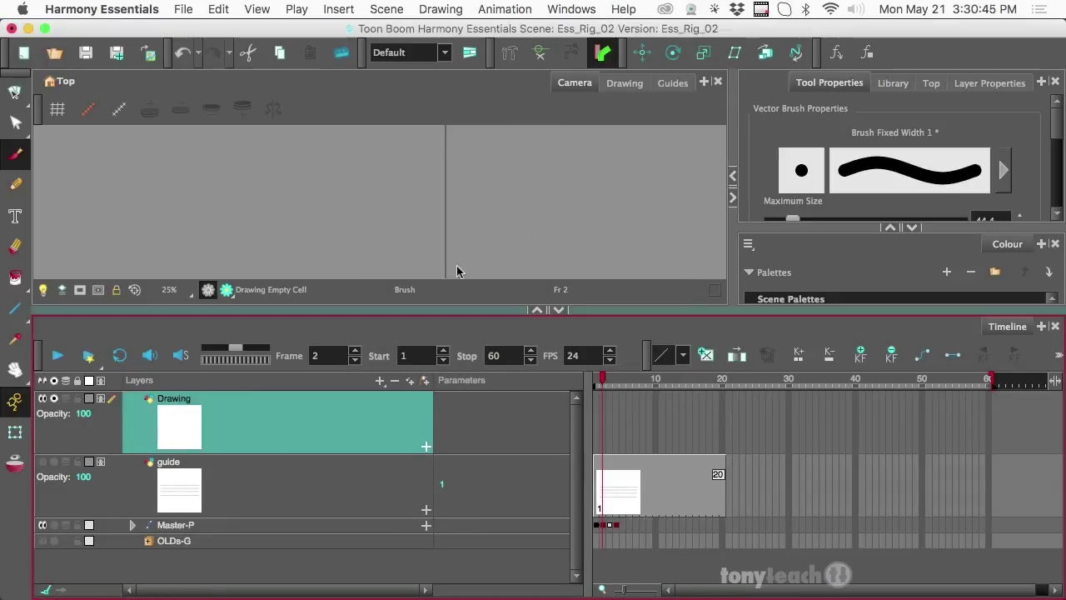
left_click_drag(526, 208, 327, 233)
left_click_drag(368, 308, 373, 471)
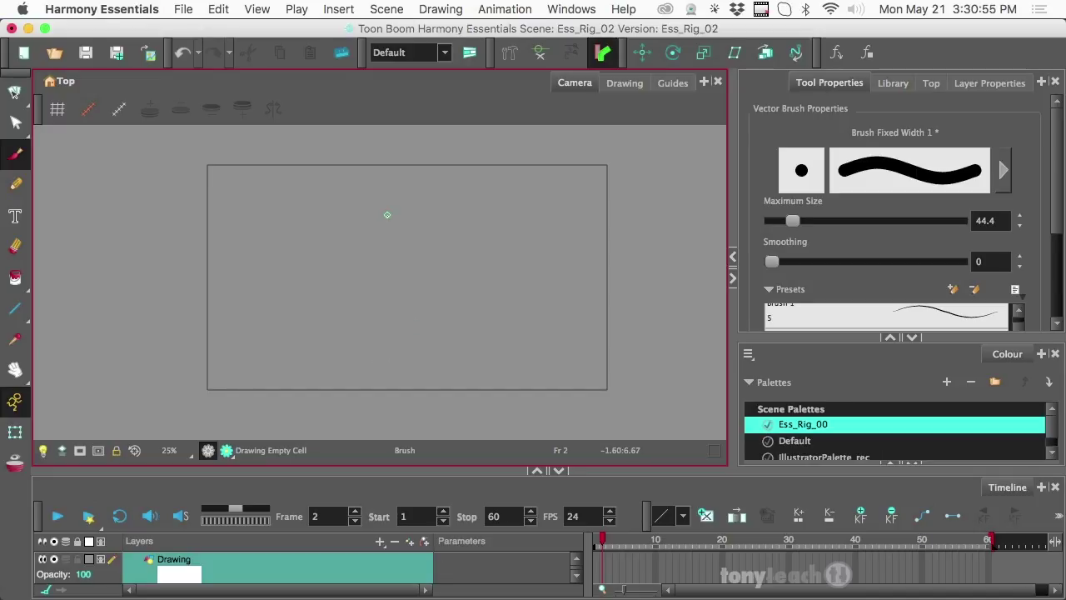
Brush a closed oval near the centre of the camera frame on frame 2 of the Drawing layer.
mouse_move(388, 212)
left_mouse_down()
mouse_move(315, 287)
mouse_move(463, 275)
mouse_move(372, 206)
left_mouse_up()
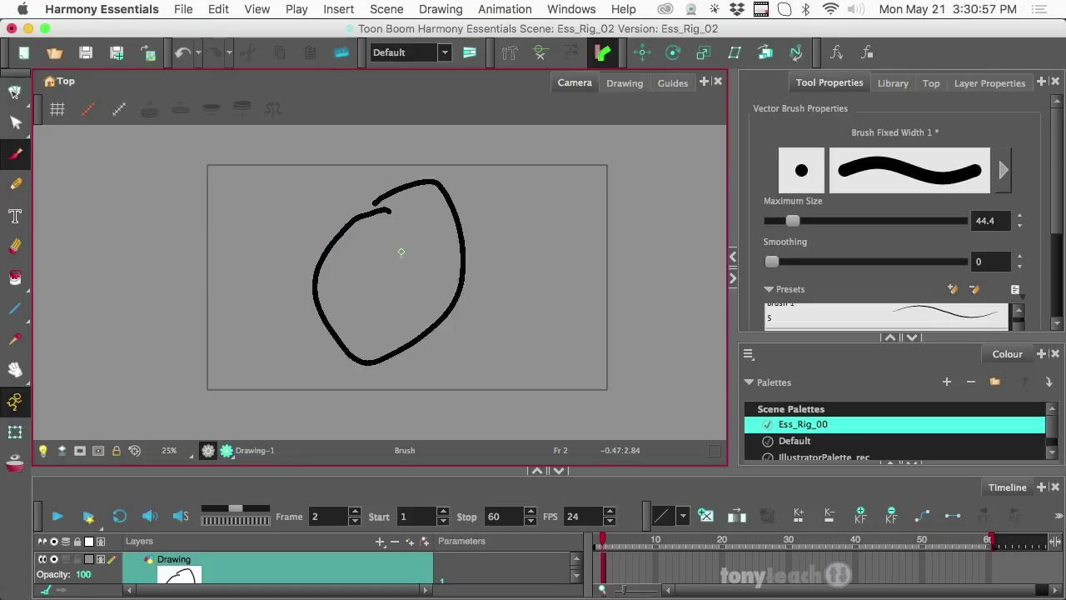
key("super+z")
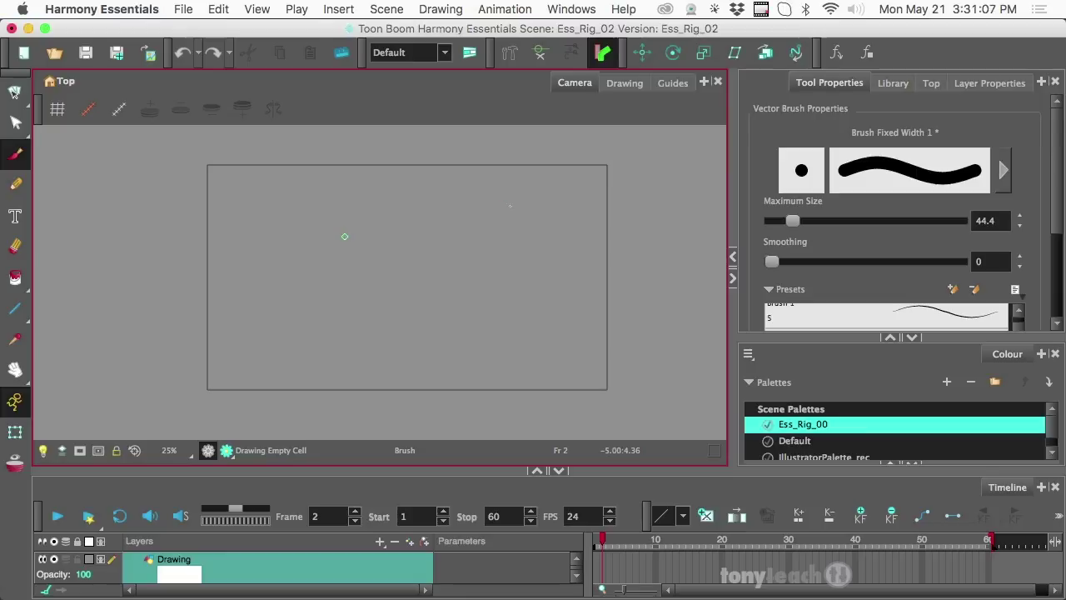
left_click_drag(383, 210, 410, 211)
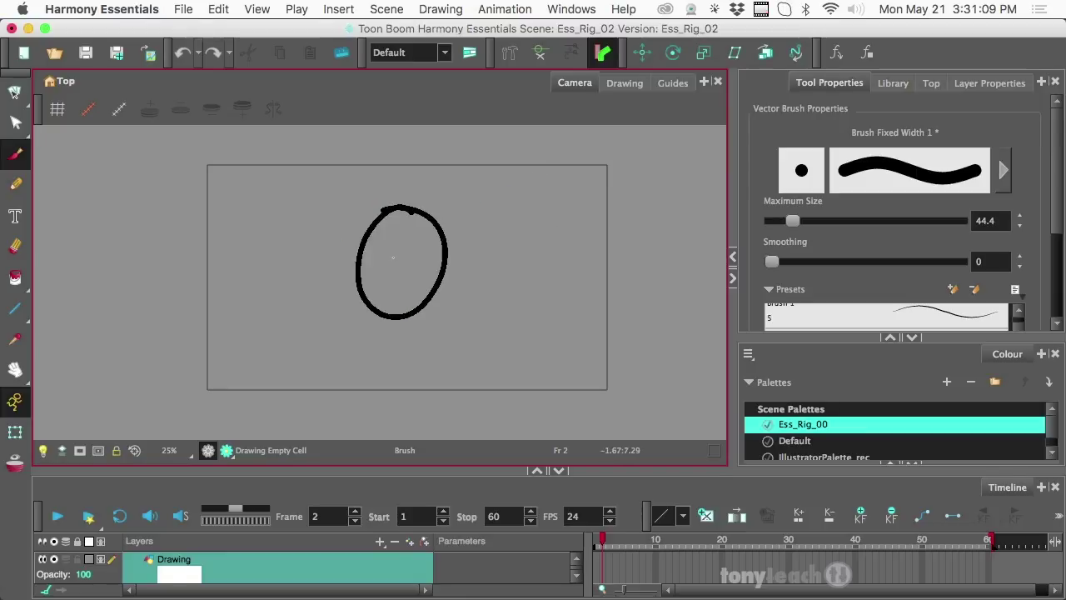
Extend the oval drawing's exposure to cover frames 1 to 4 and enlarge the timeline area.
left_click(616, 568)
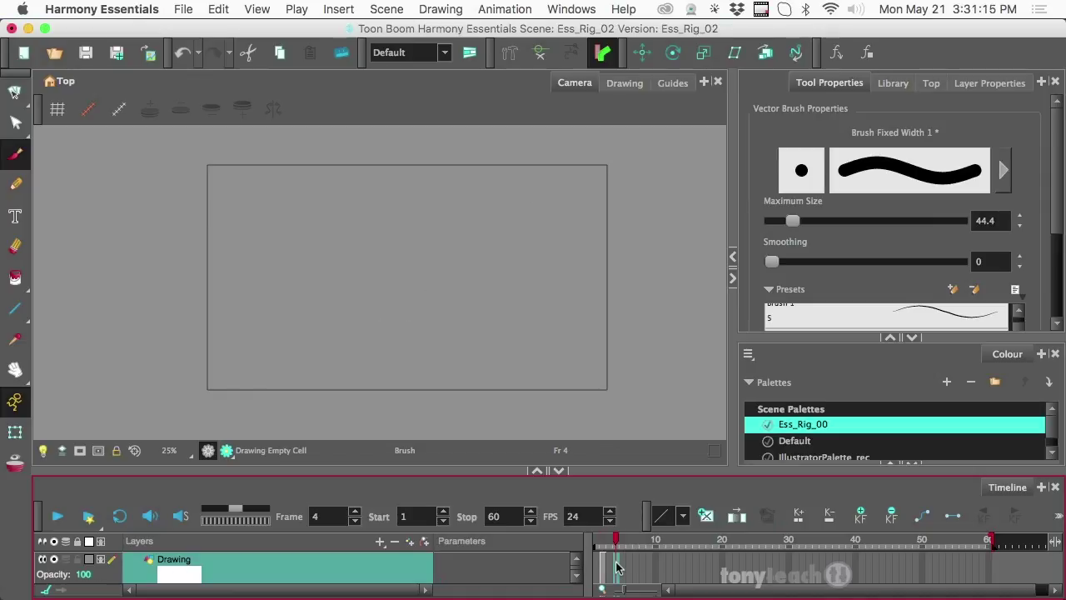
key("F5")
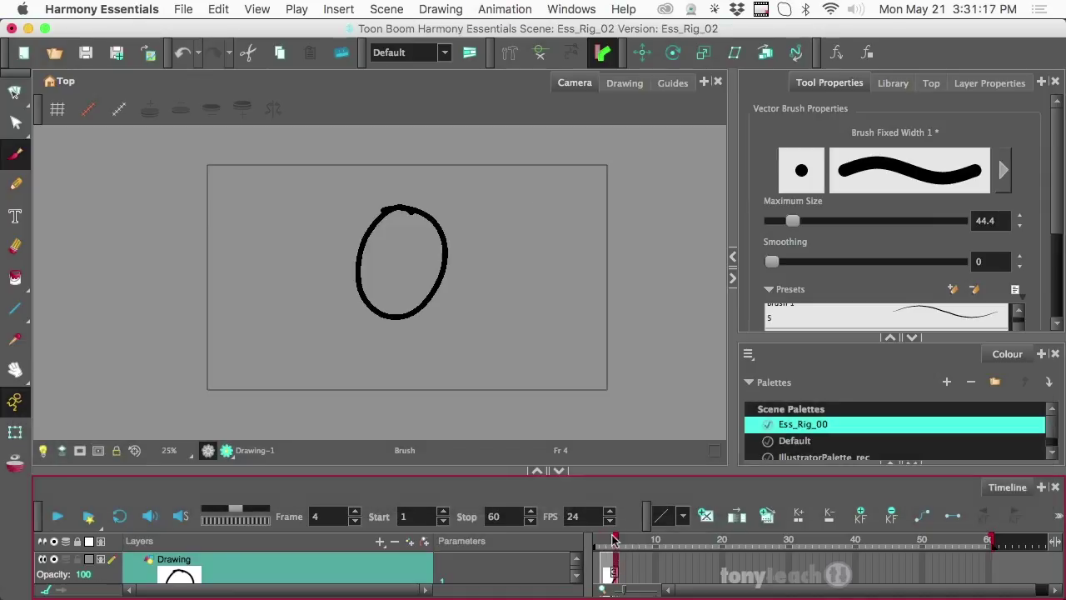
left_click_drag(590, 471, 591, 375)
left_click(605, 477)
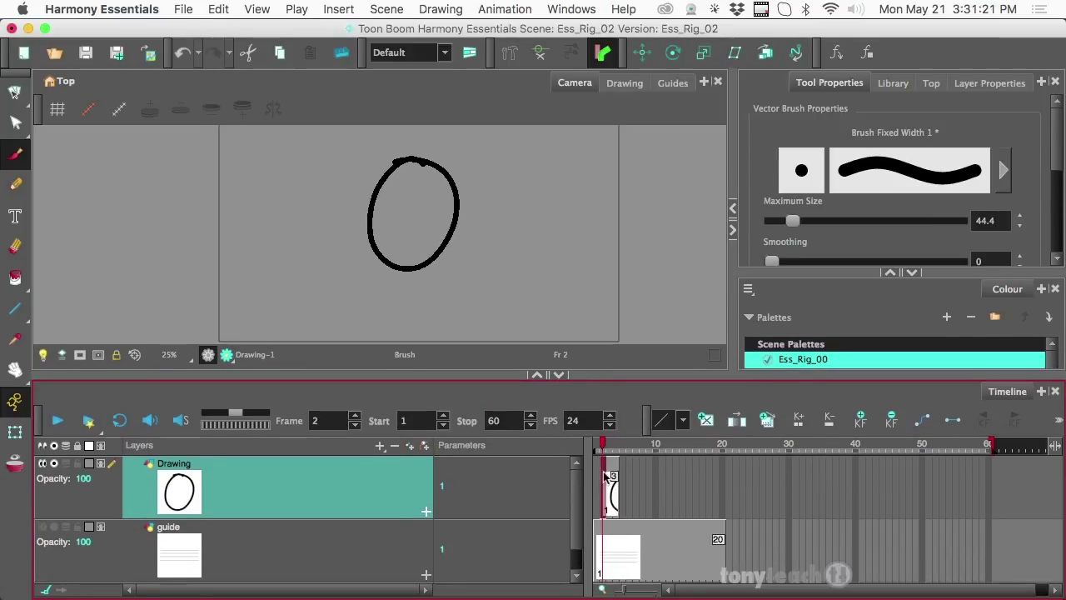
left_click(596, 446)
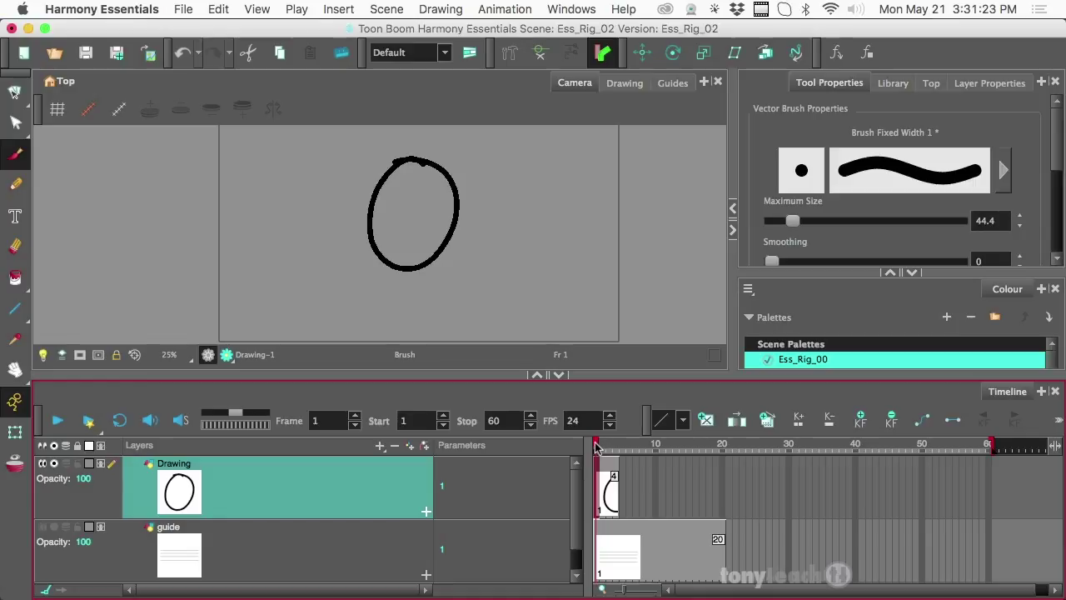
Brush a short curved stroke off the oval's right side on frame 2, check it across frames 1 to 4, and undo it.
mouse_move(598, 448)
left_mouse_down()
mouse_move(615, 450)
mouse_move(593, 450)
left_mouse_up()
left_click(601, 448)
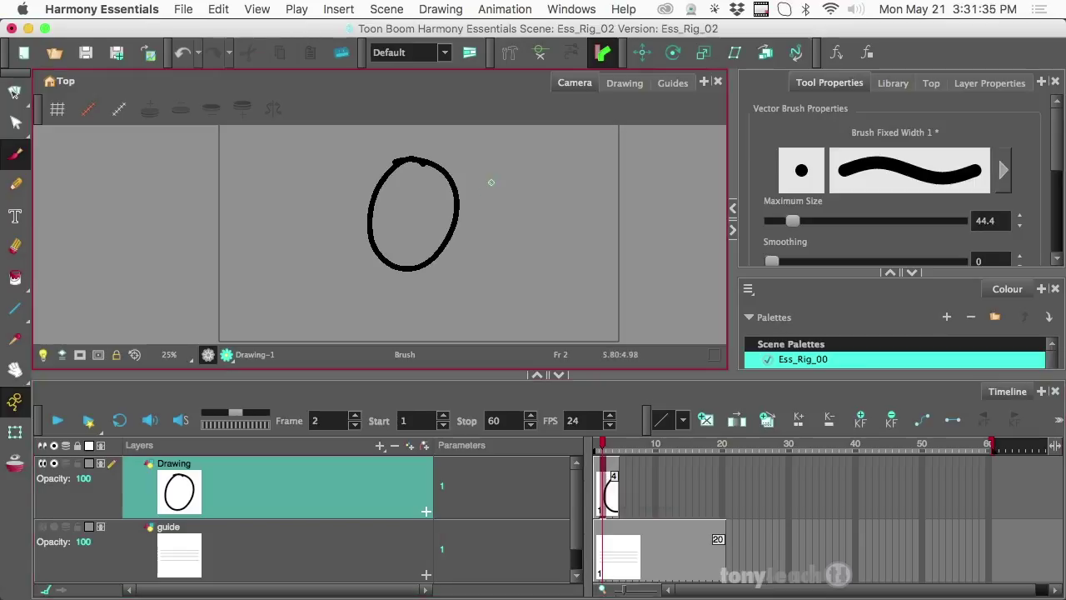
left_click_drag(444, 208, 507, 177)
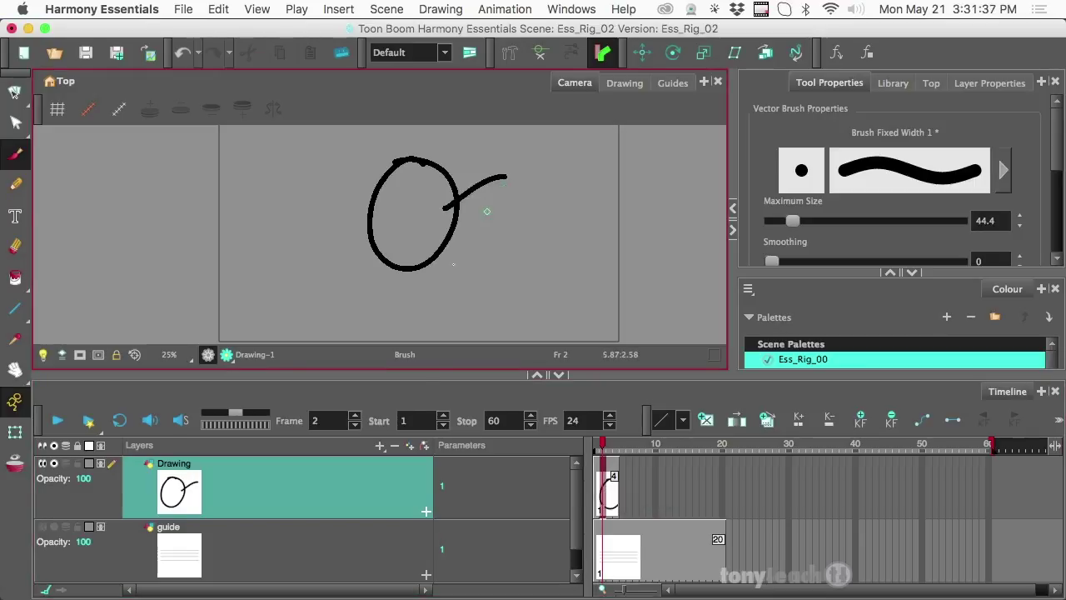
left_click(597, 448)
left_click_drag(597, 449, 614, 451)
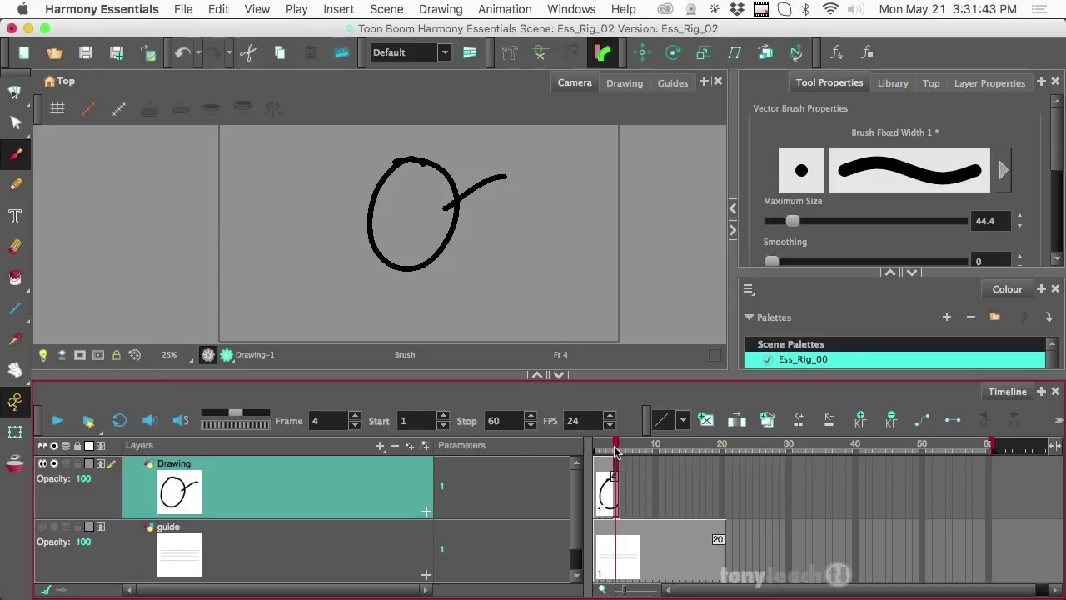
key("super+z")
Show the enlarged Drawing Substitution preview in the Library and examine which drawing is exposed on frames 1 to 4.
left_click(598, 492)
left_click(603, 491)
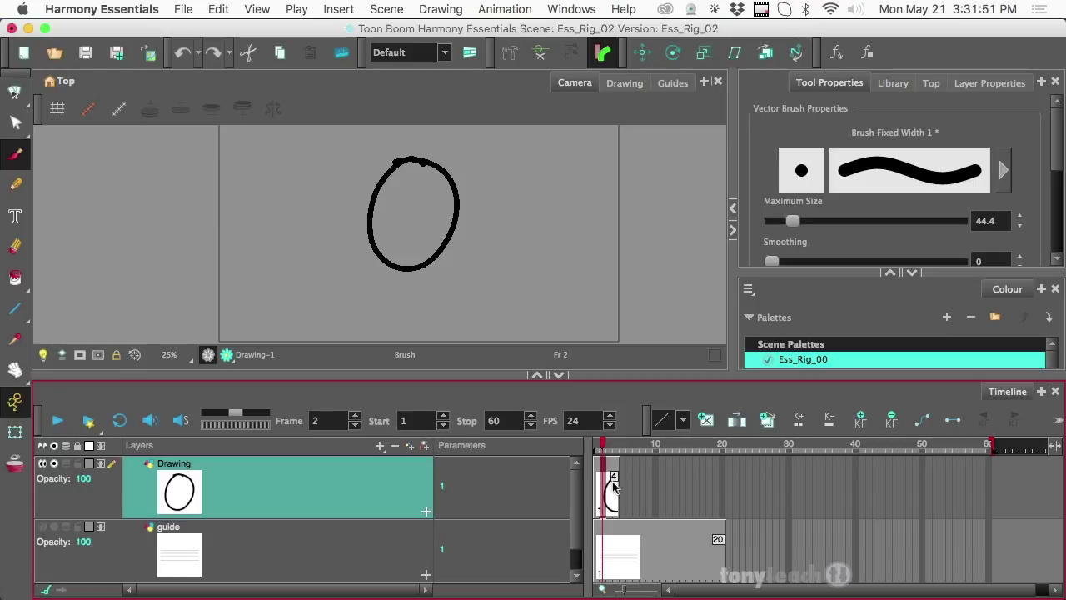
left_click_drag(603, 450, 621, 452)
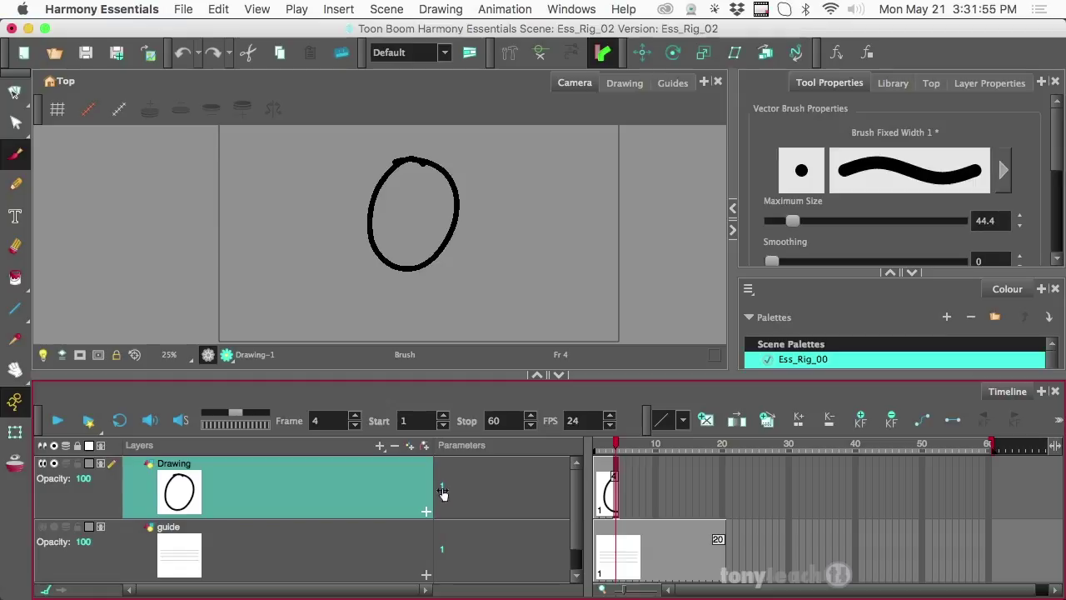
left_click(892, 82)
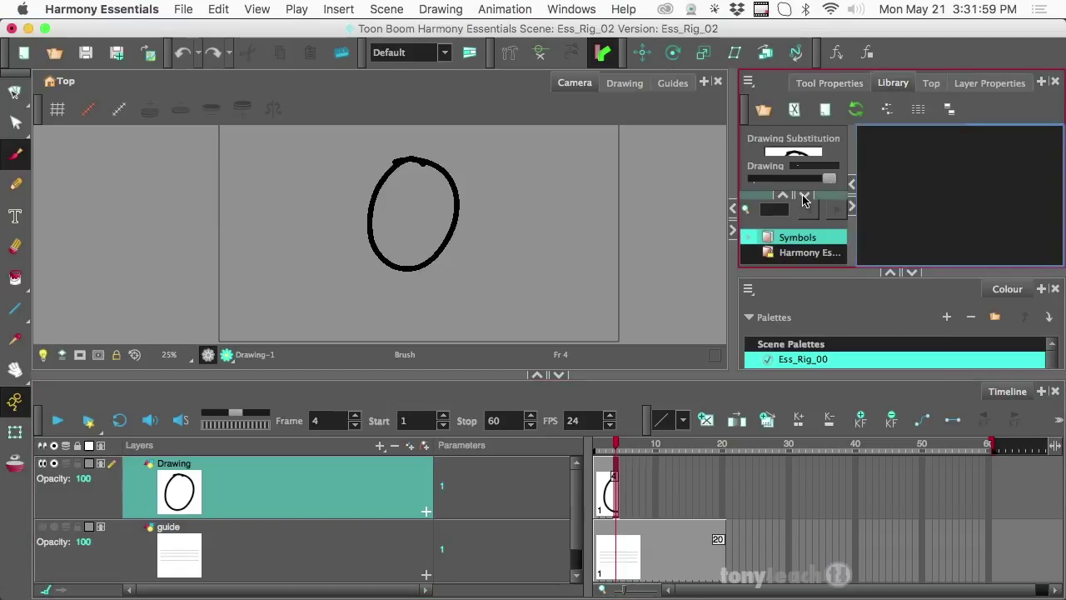
left_click(803, 195)
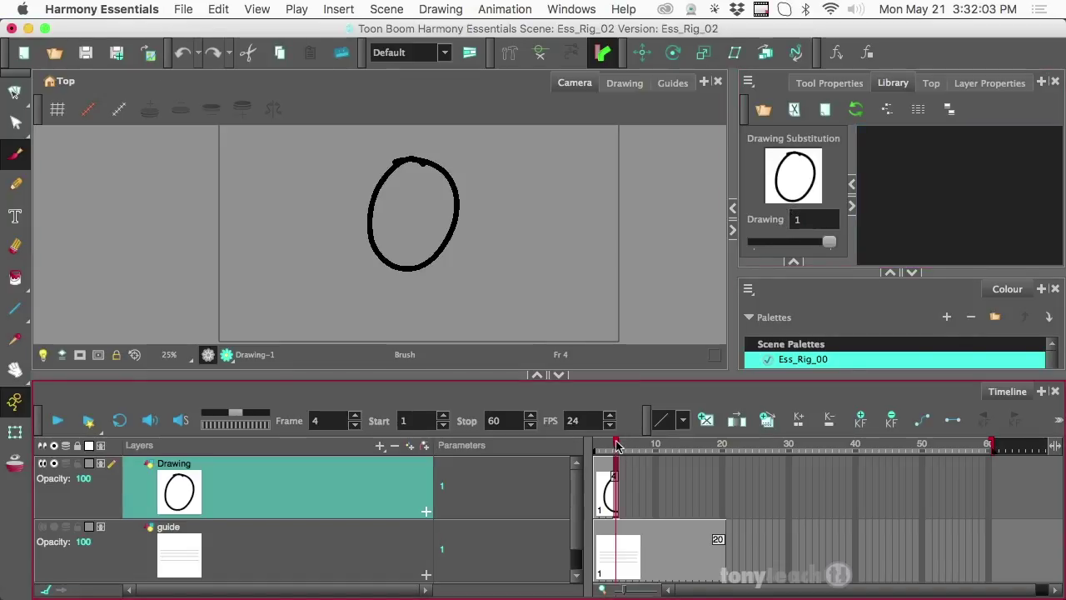
left_click_drag(613, 445, 586, 451)
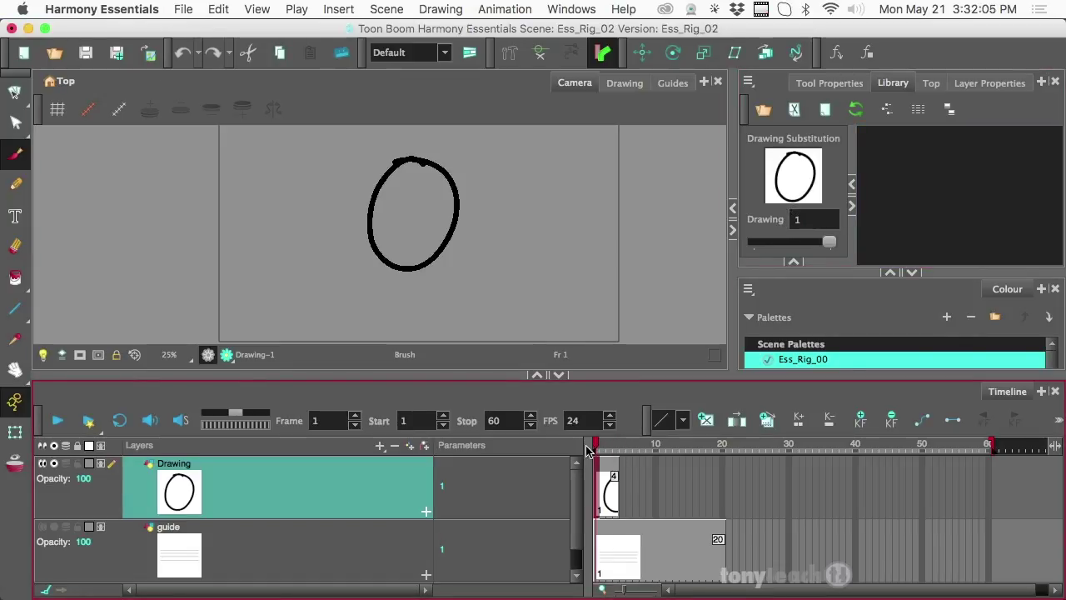
Duplicate the Drawing layer's drawing at frame 2 and brush a numeral 2 inside the oval.
left_click(602, 451)
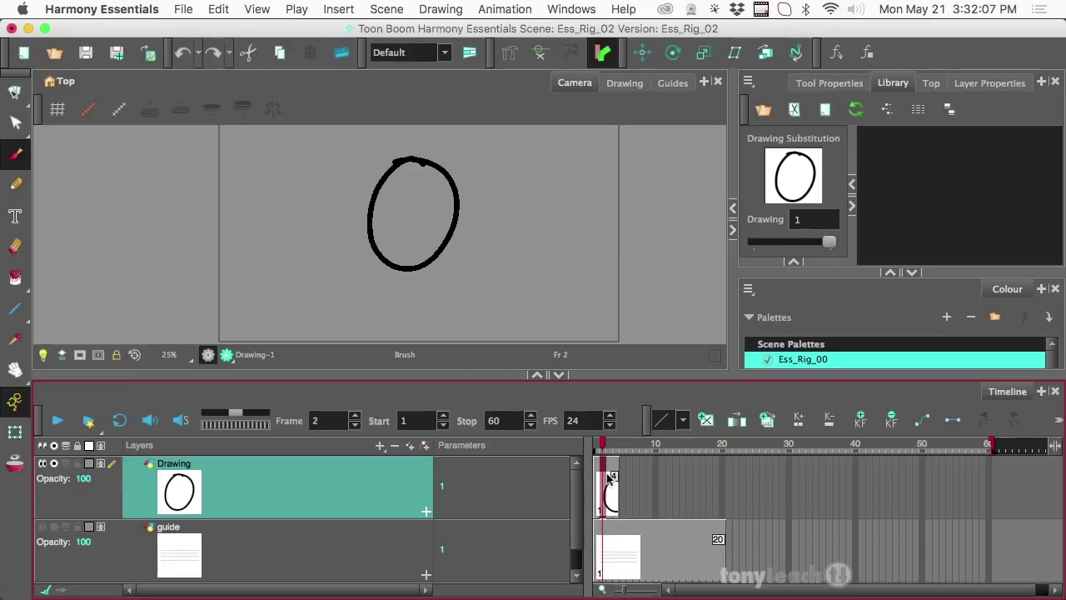
right_click(607, 478)
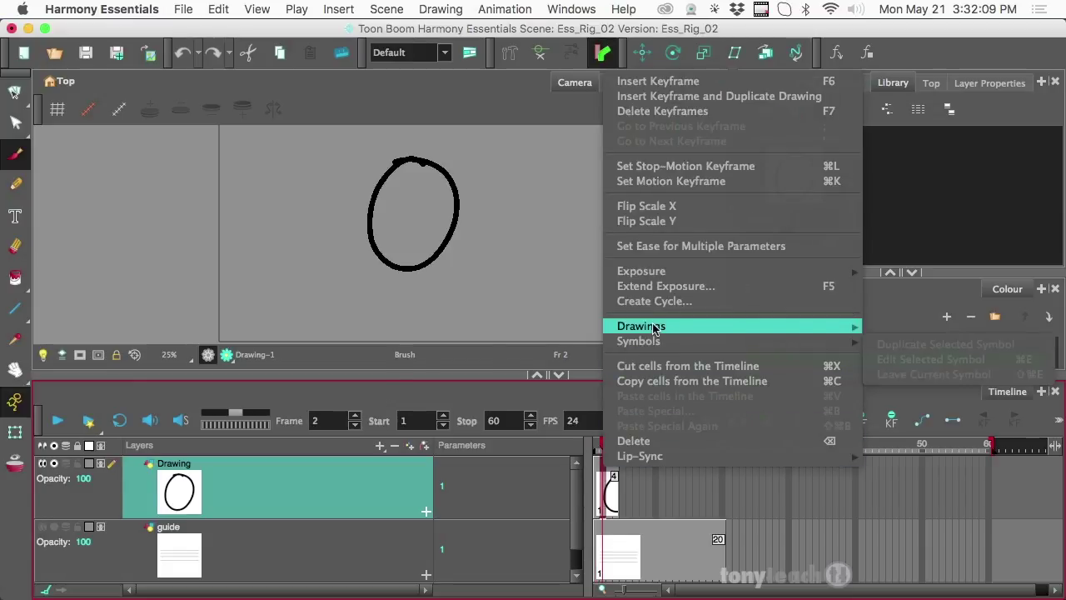
mouse_move(641, 325)
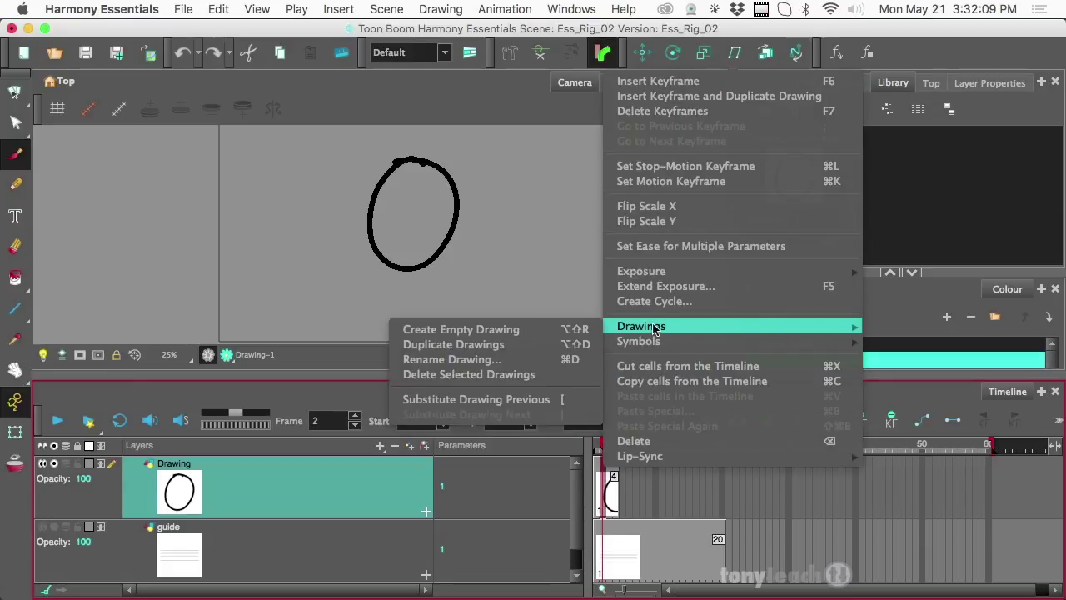
left_click(525, 344)
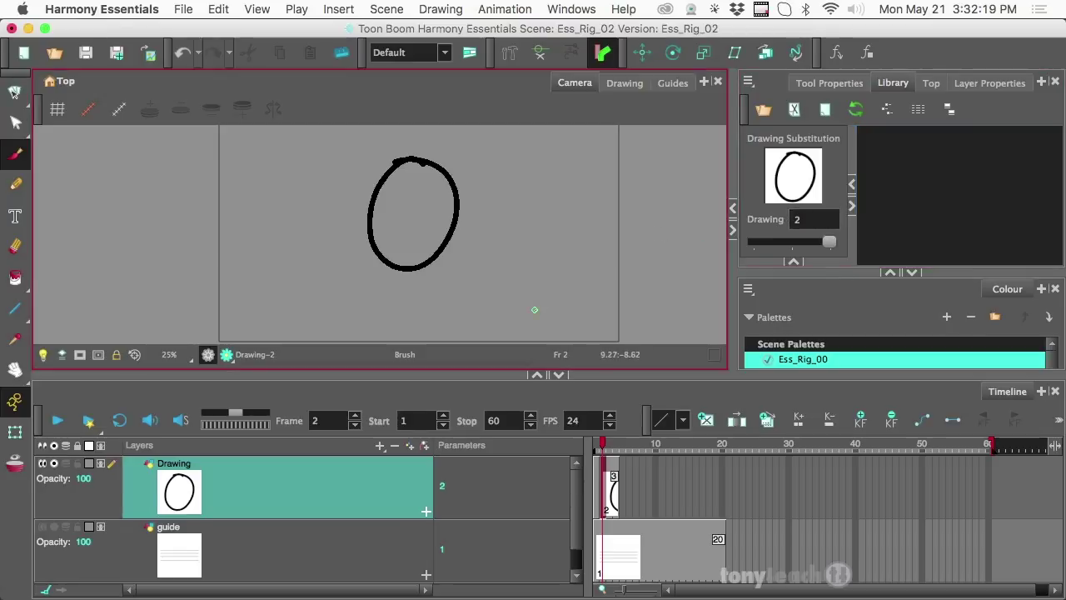
mouse_move(397, 193)
left_mouse_down()
mouse_move(398, 243)
mouse_move(425, 236)
left_mouse_up()
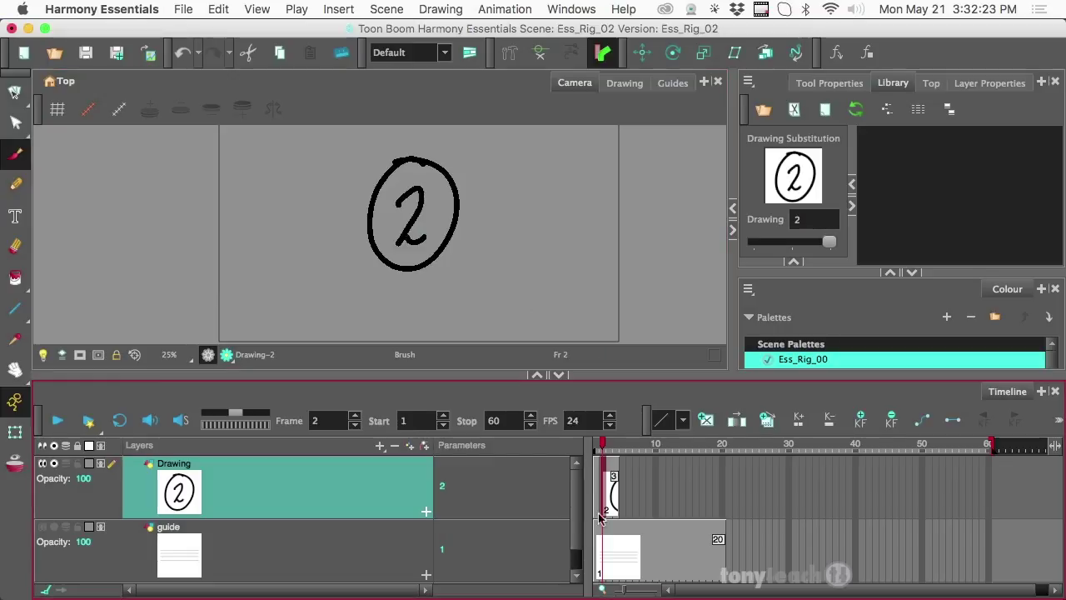
Compare the drawings on frames 1 and 2, and duplicate the drawing at frame 3.
left_click(600, 448)
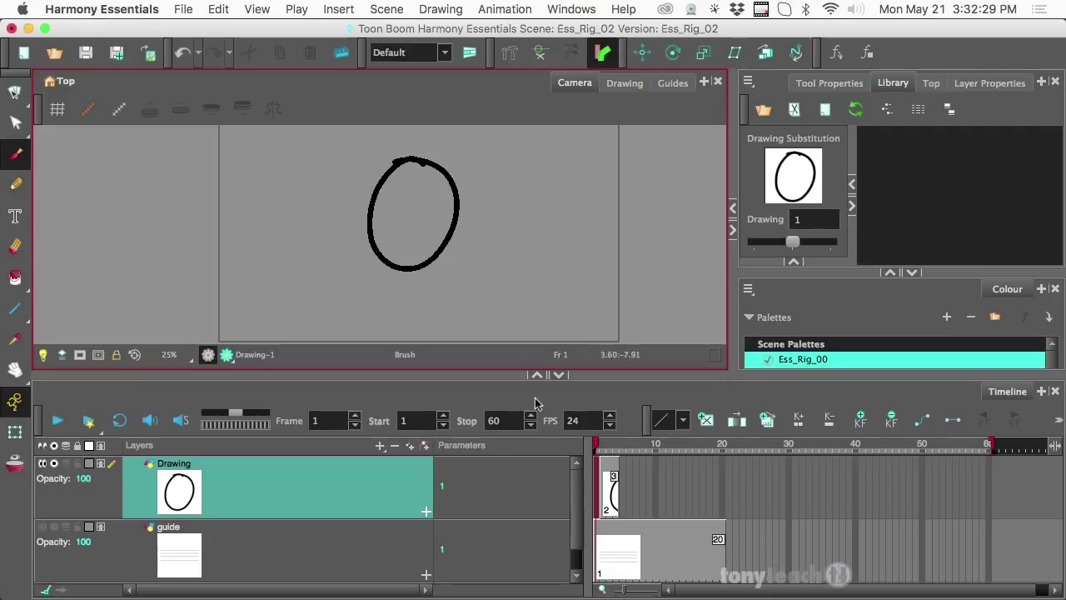
left_click(605, 449)
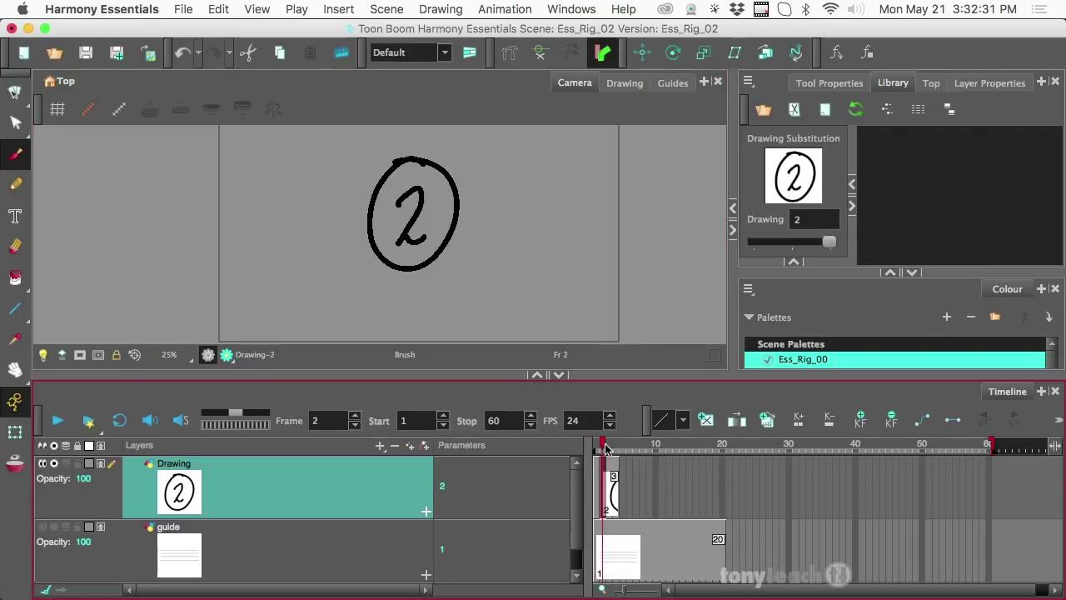
left_click(608, 448)
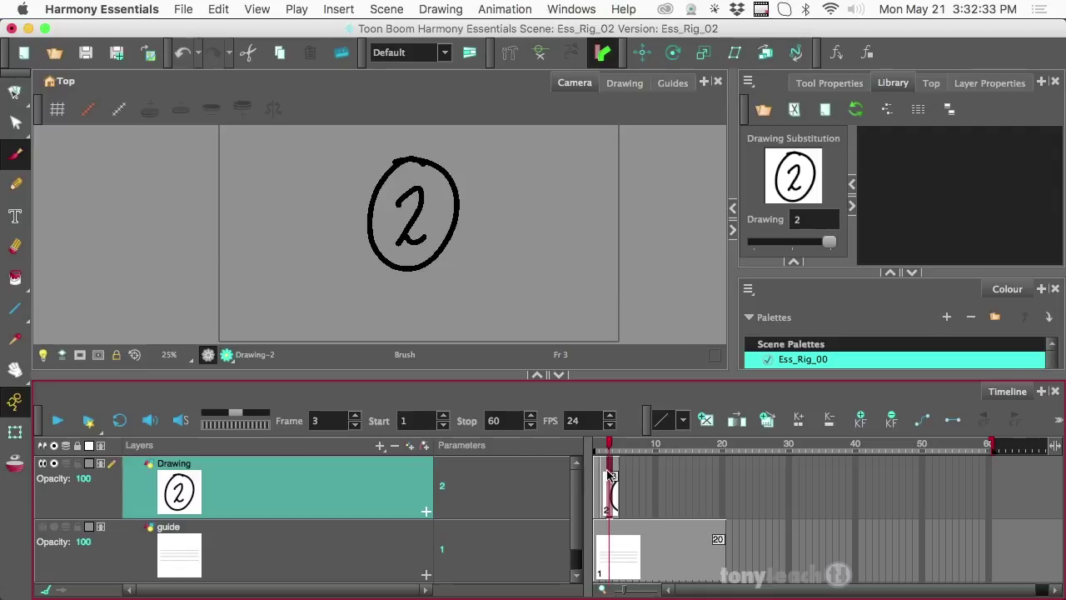
right_click(613, 475)
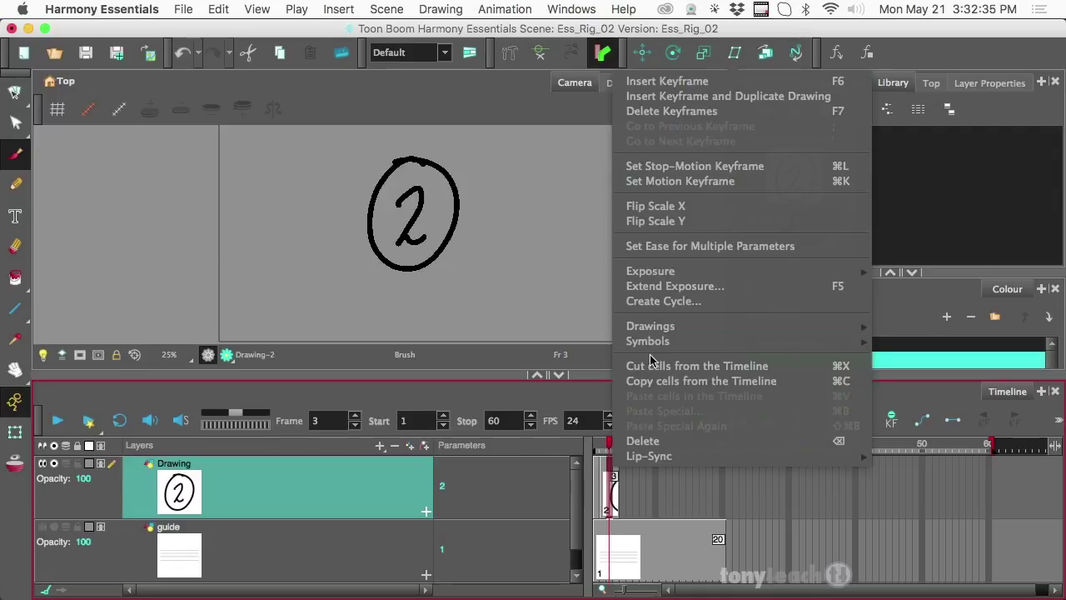
mouse_move(660, 333)
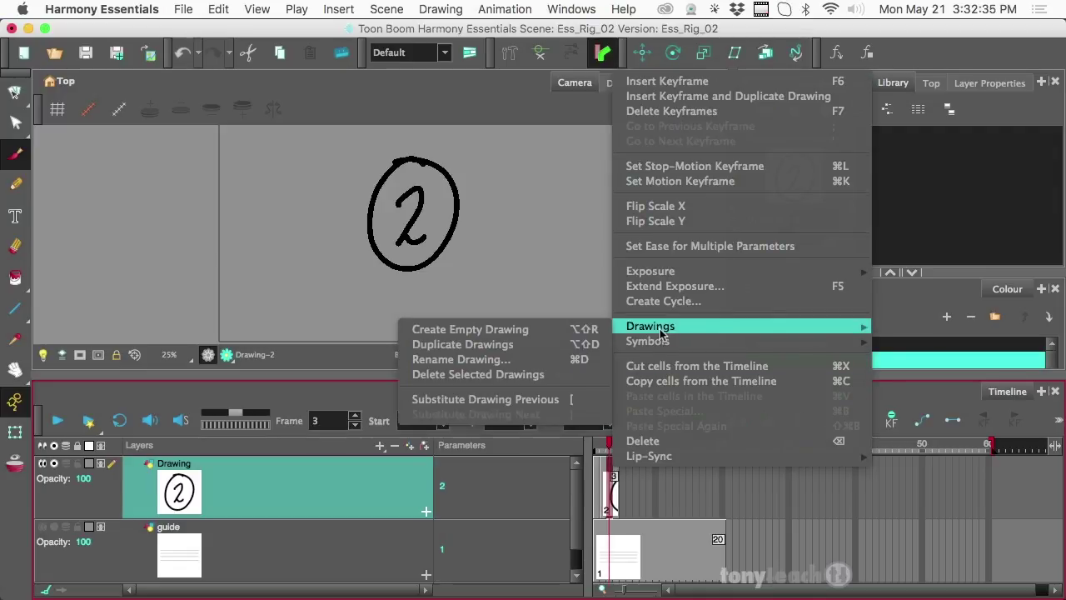
left_click(565, 351)
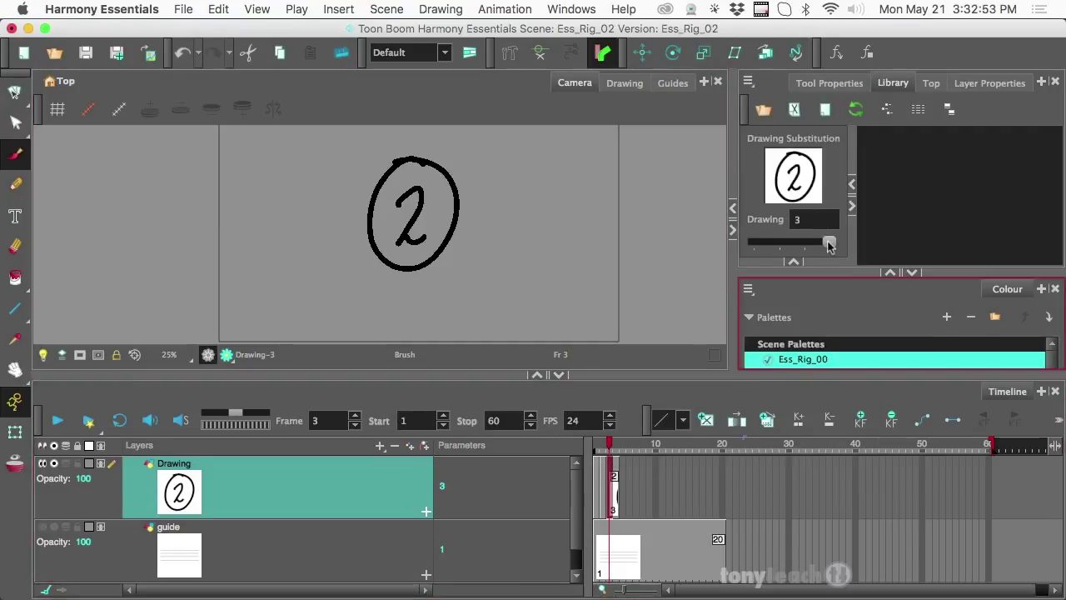
Delete the numeral 2 from the frame 3 drawing and brush a numeral 3 inside the oval.
left_click(420, 200, "super")
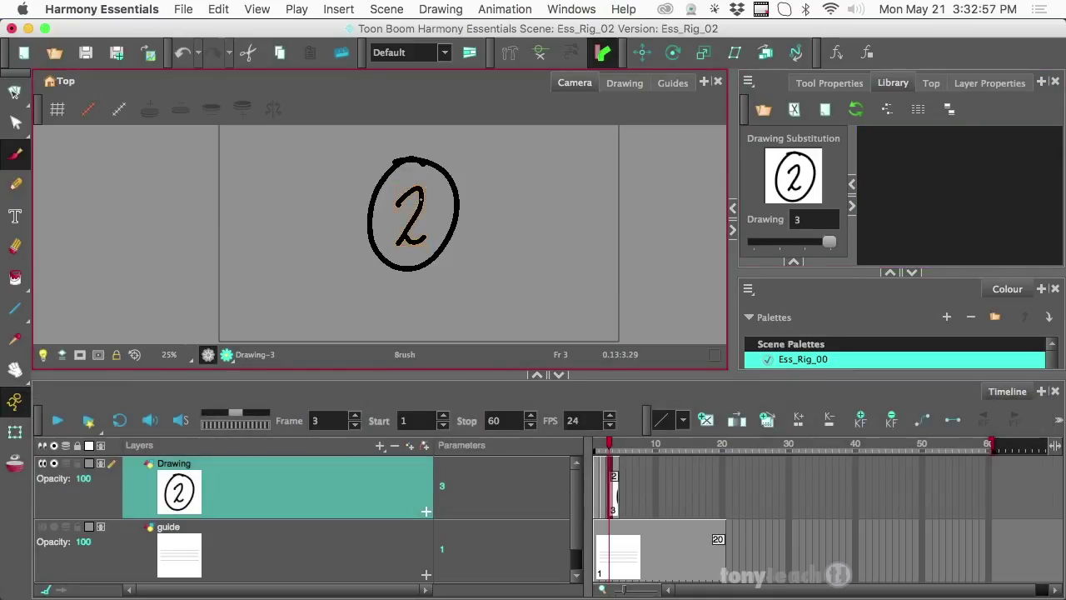
key("Delete")
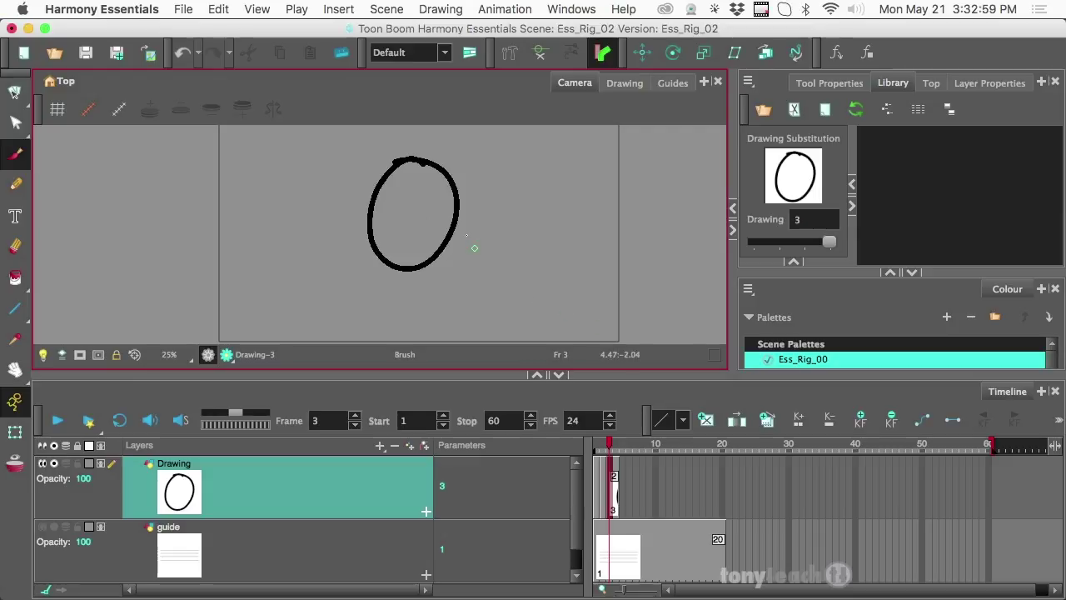
left_click_drag(400, 192, 400, 246)
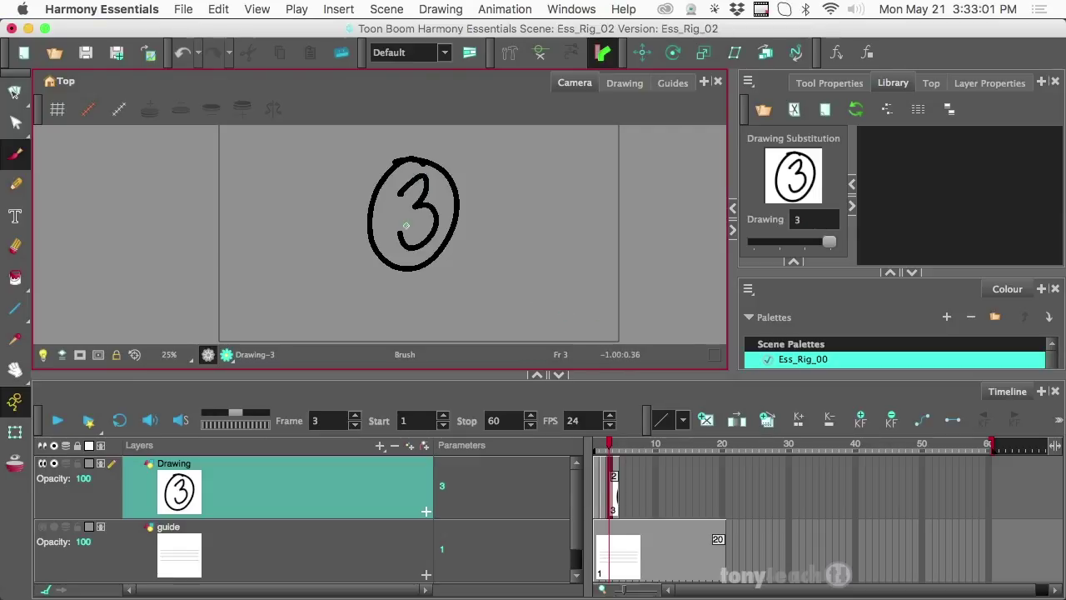
Return to frame 1 and zoom in the timeline to examine the three separate drawings on the Drawing layer.
left_click(691, 529)
left_click_drag(610, 446, 597, 447)
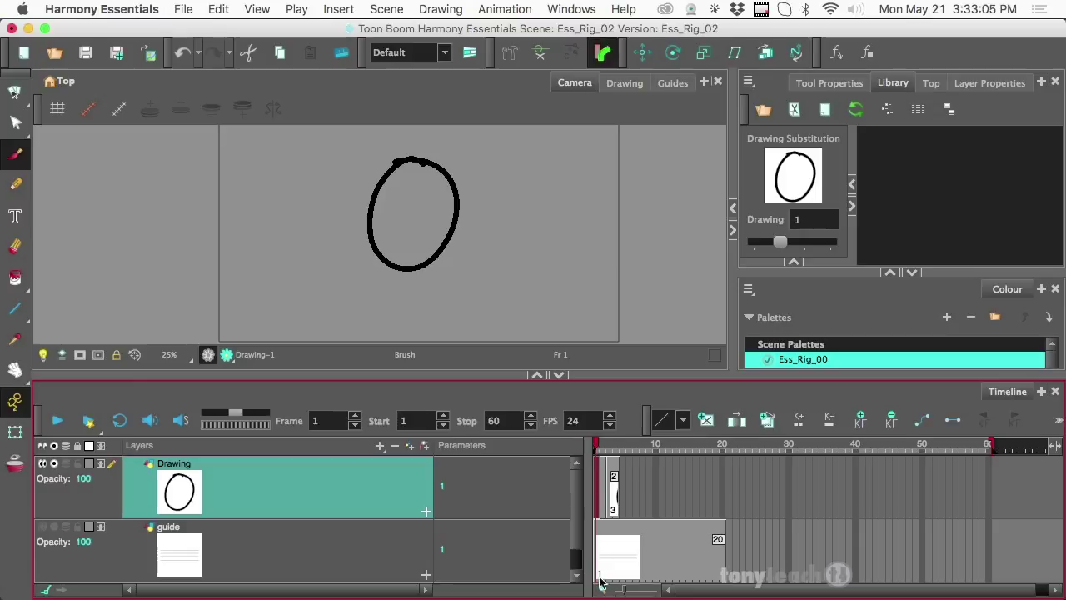
left_click_drag(624, 592, 639, 593)
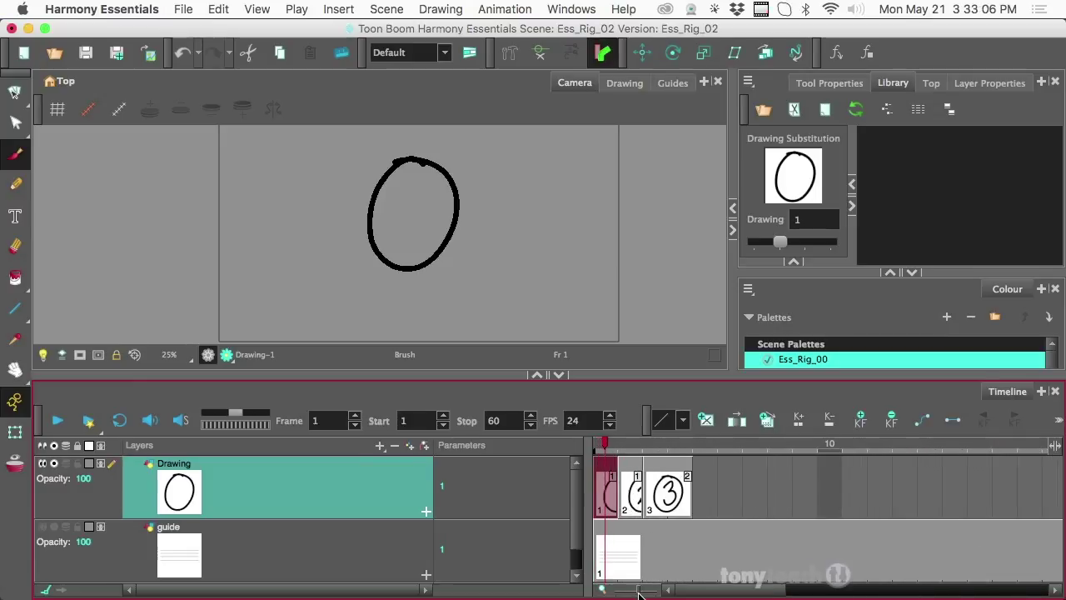
Step through frames 1, 2 and 3 of the Drawing layer to compare the oval, numeral 2 and numeral 3 drawings.
left_click_drag(648, 459, 623, 461)
left_click(628, 479)
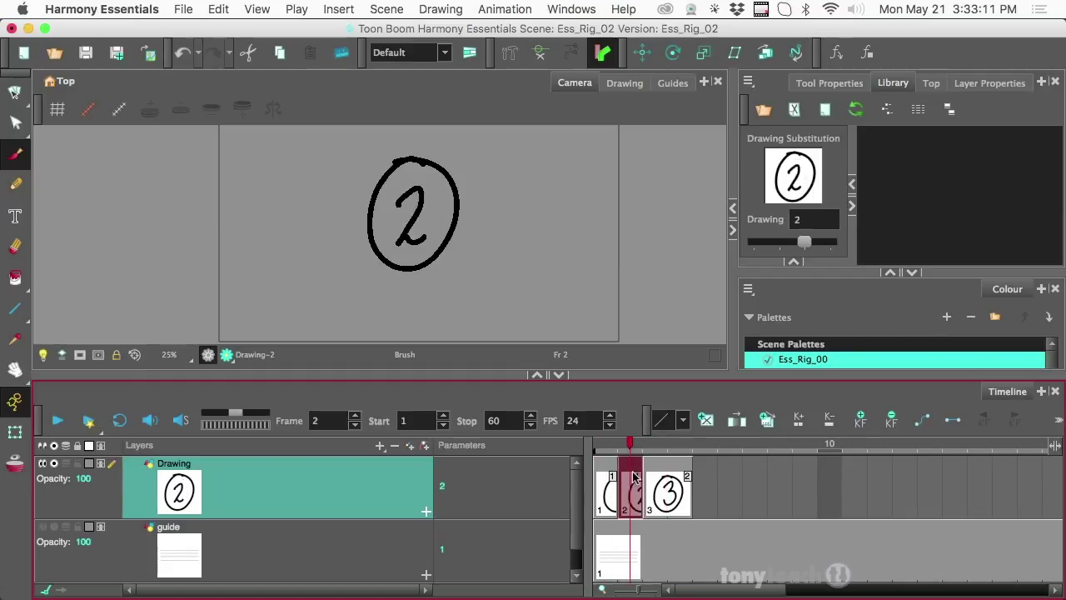
left_click(647, 547)
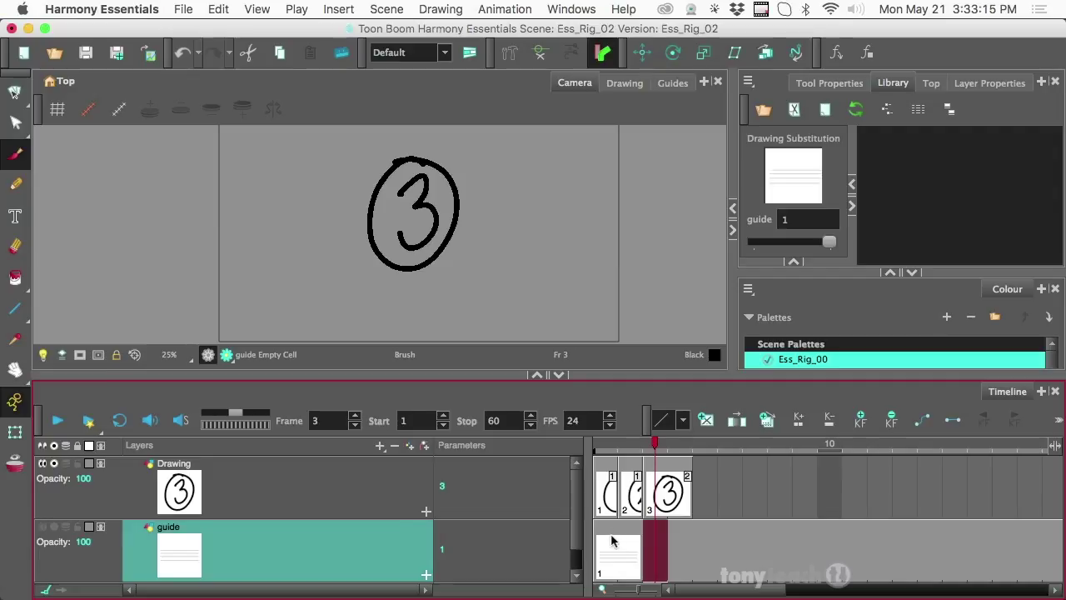
left_click(630, 491)
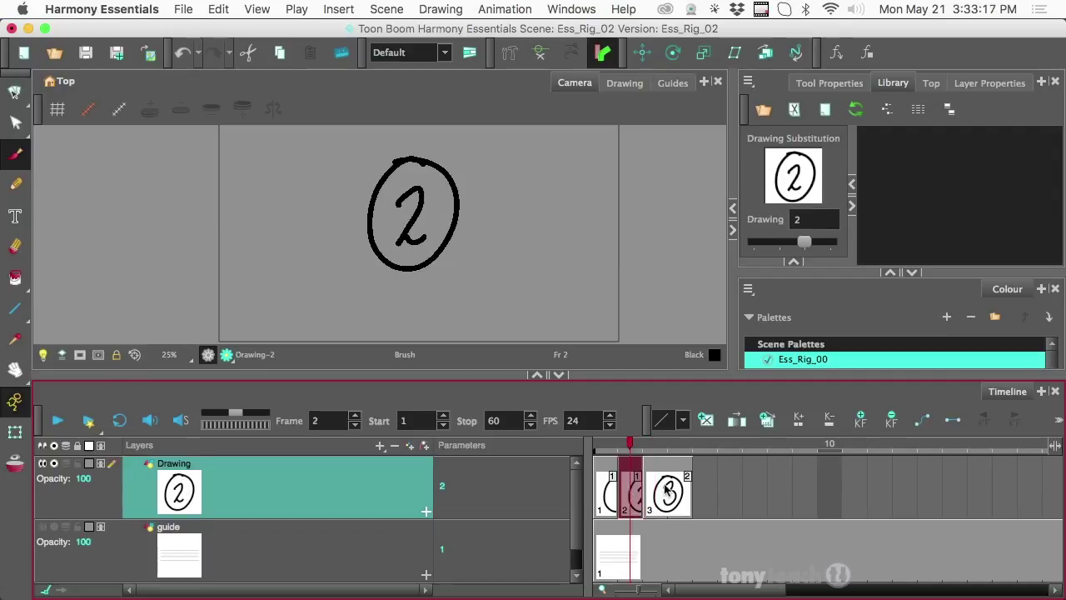
left_click(658, 491)
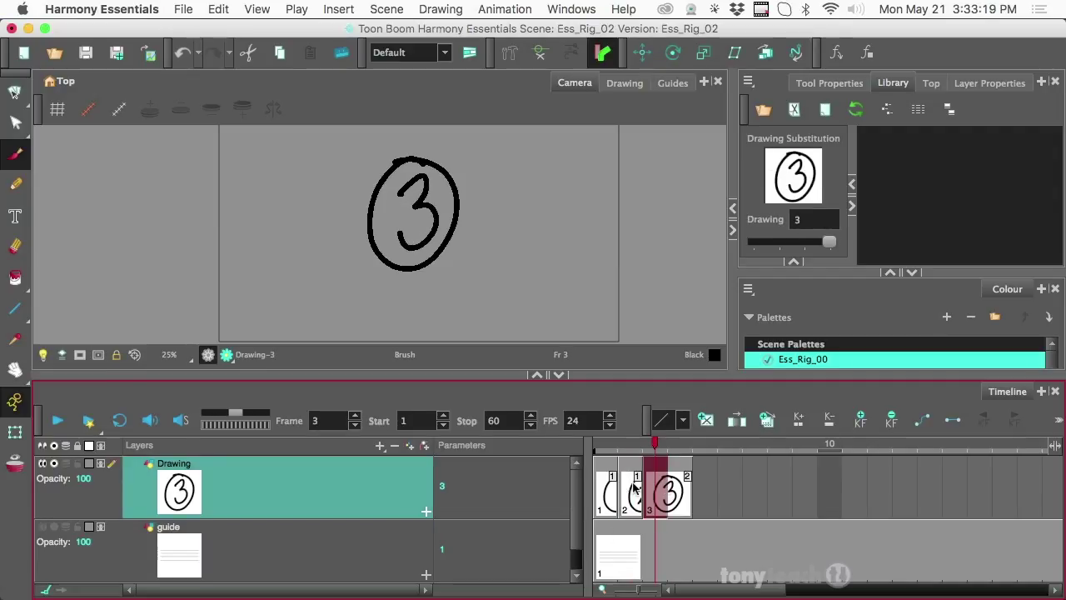
left_click(631, 491)
left_click(605, 490)
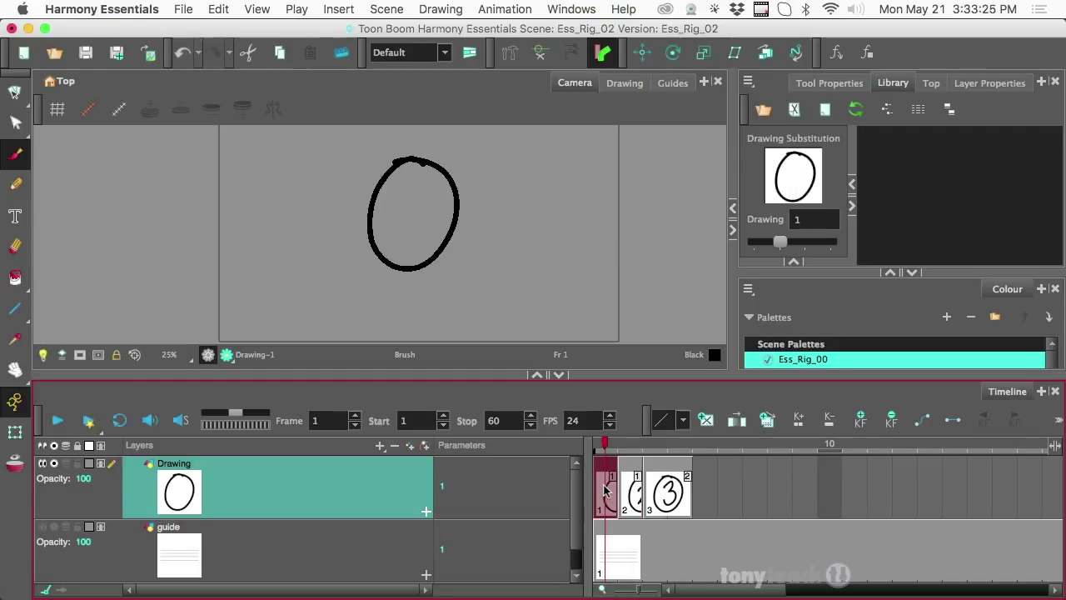
left_click_drag(604, 485, 666, 493)
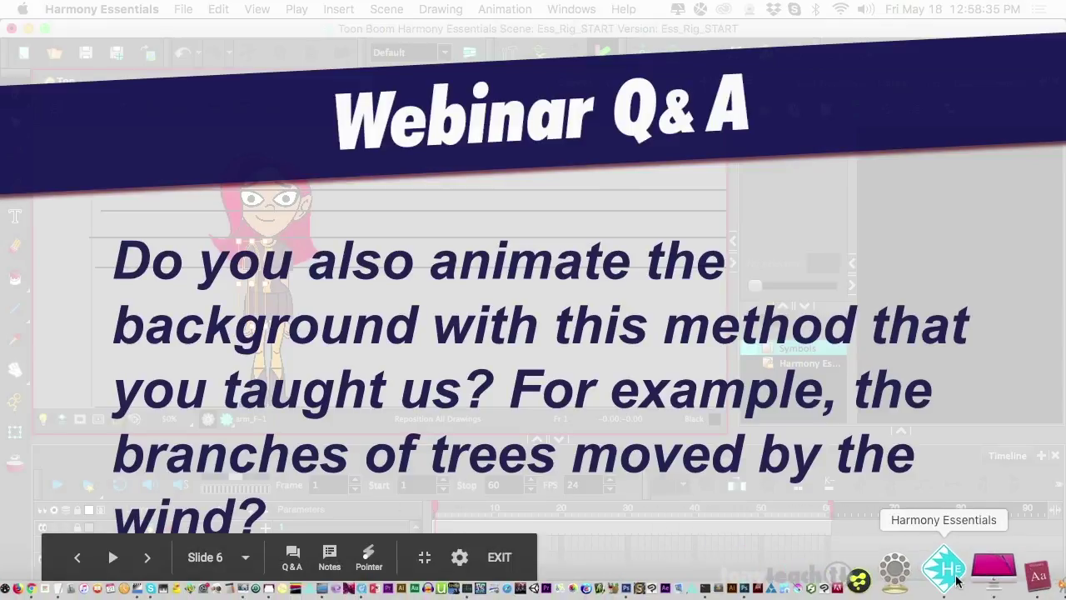
left_click(945, 569)
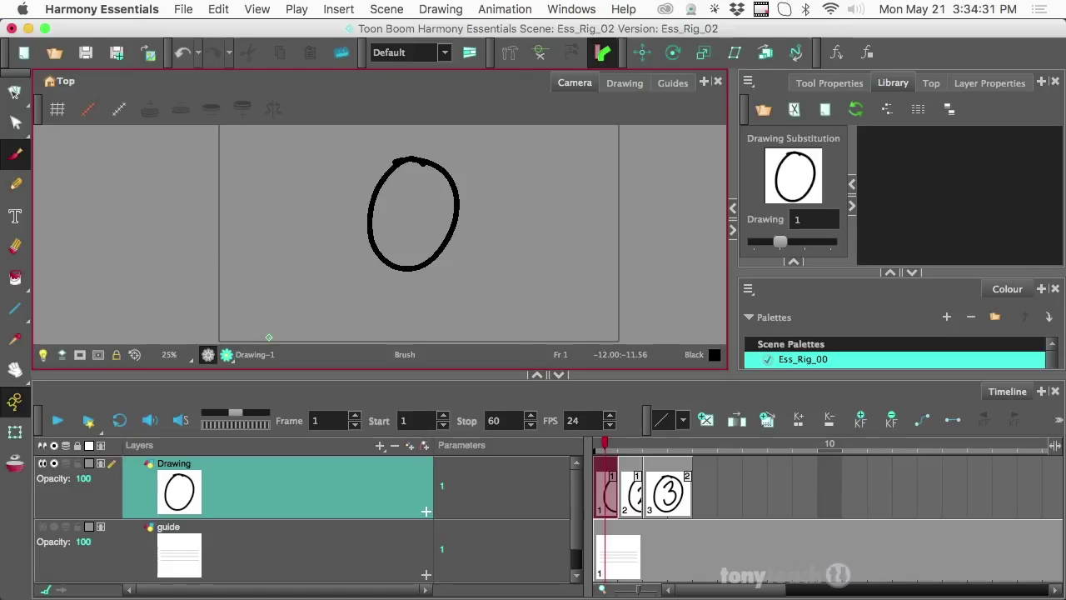
key("super+Tab")
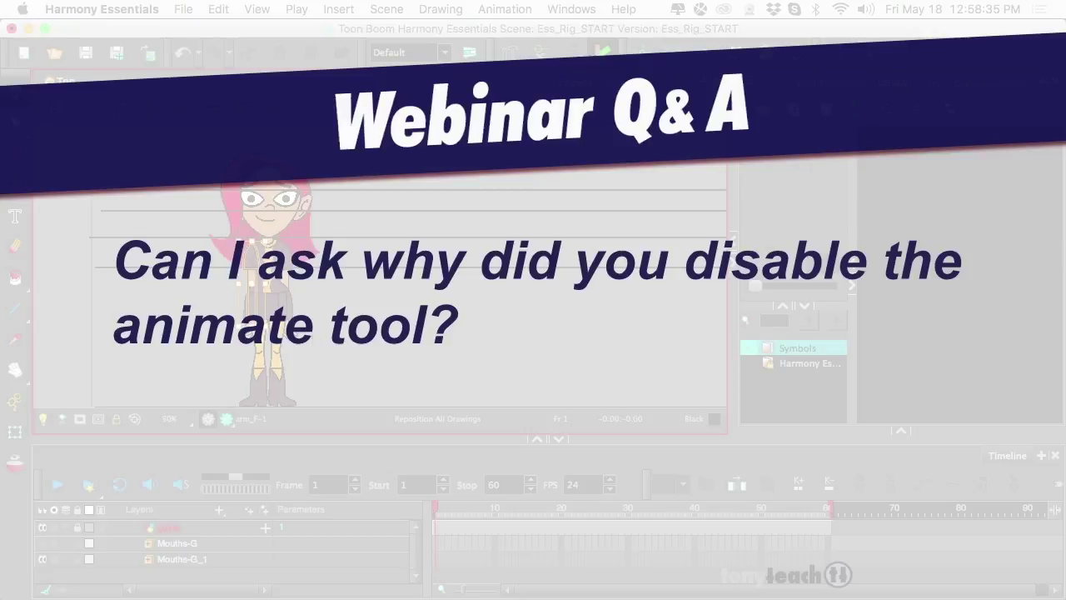
mouse_move(941, 579)
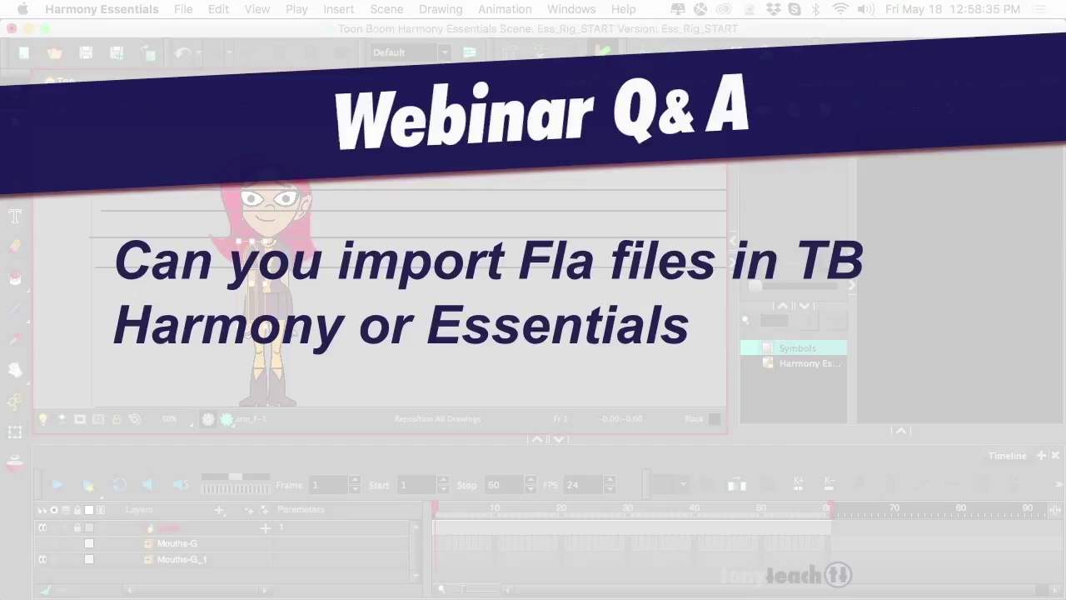
Switch from the Q&A slides to Harmony Essentials and examine which file types the scene can import.
mouse_move(714, 587)
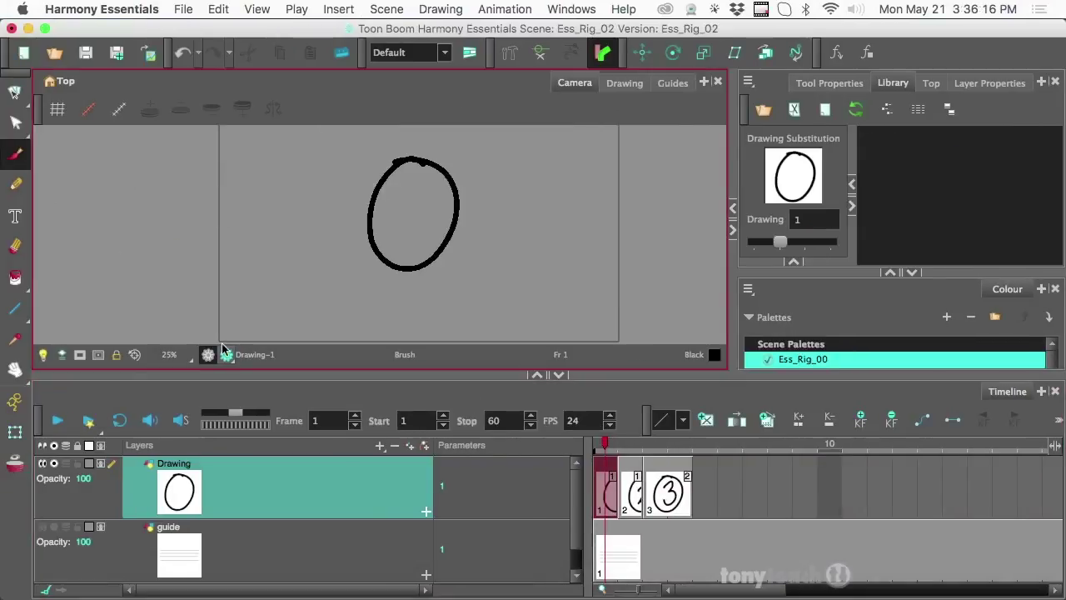
left_click(180, 8)
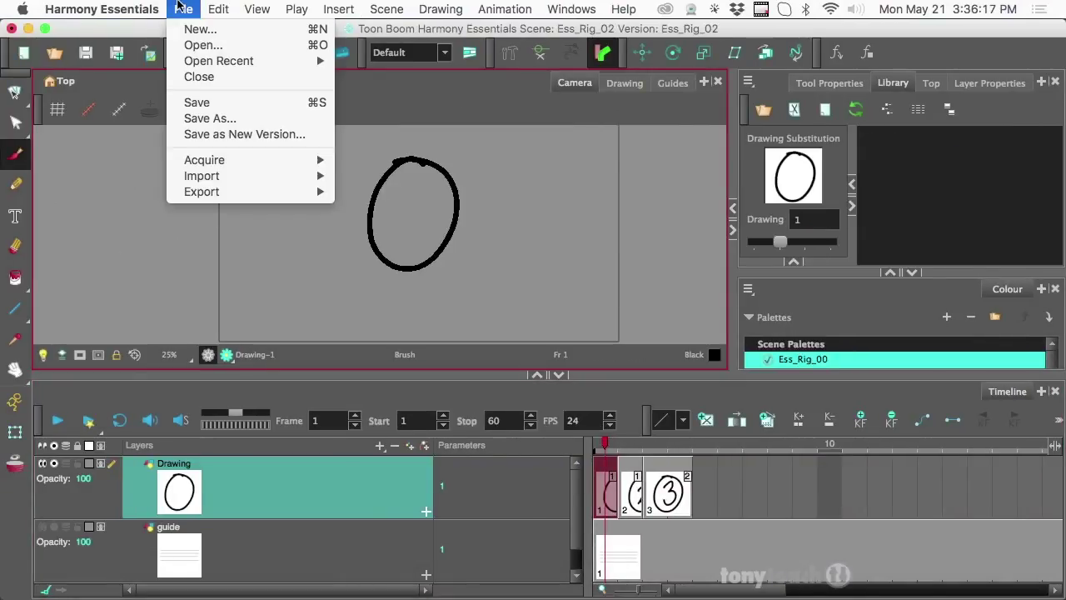
mouse_move(316, 177)
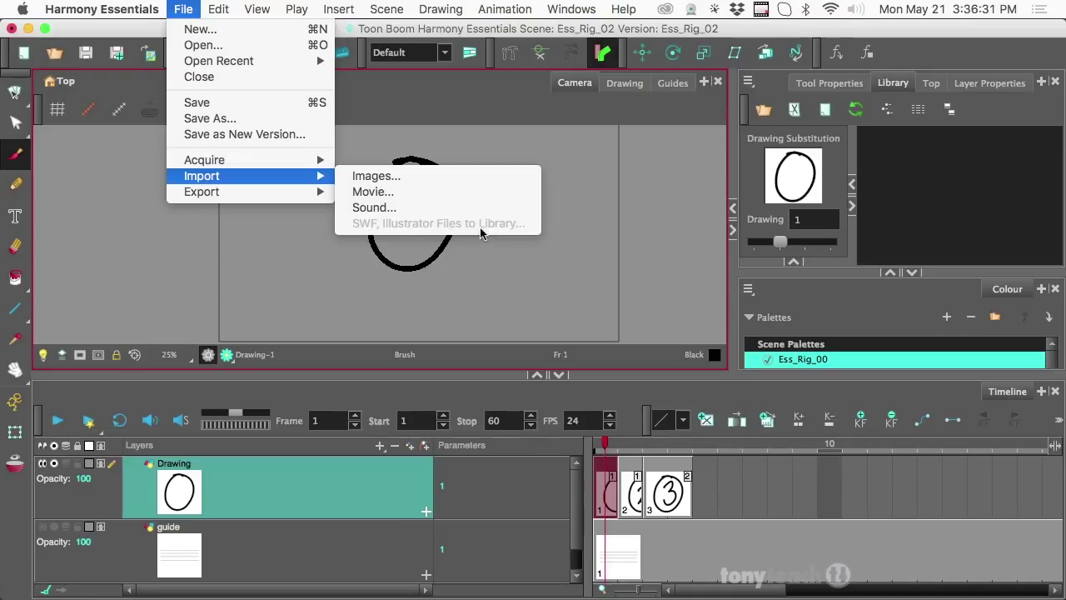
left_click(279, 242)
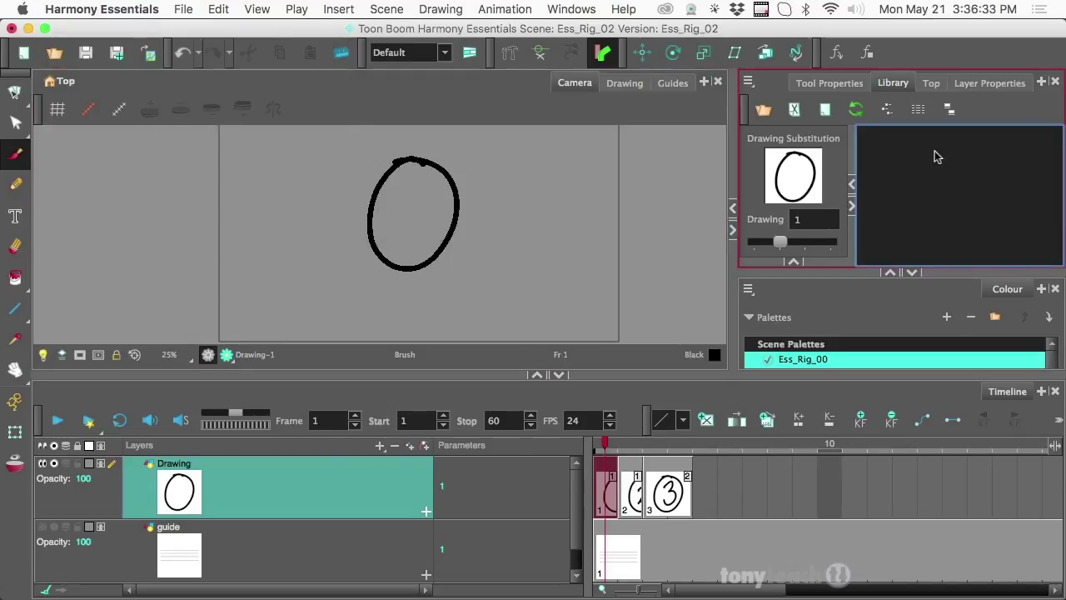
Enlarge the library view, reveal its folder list, and grant the right to modify on the Harmony Essentials library.
mouse_move(836, 273)
left_mouse_down()
mouse_move(837, 170)
mouse_move(836, 304)
left_mouse_up()
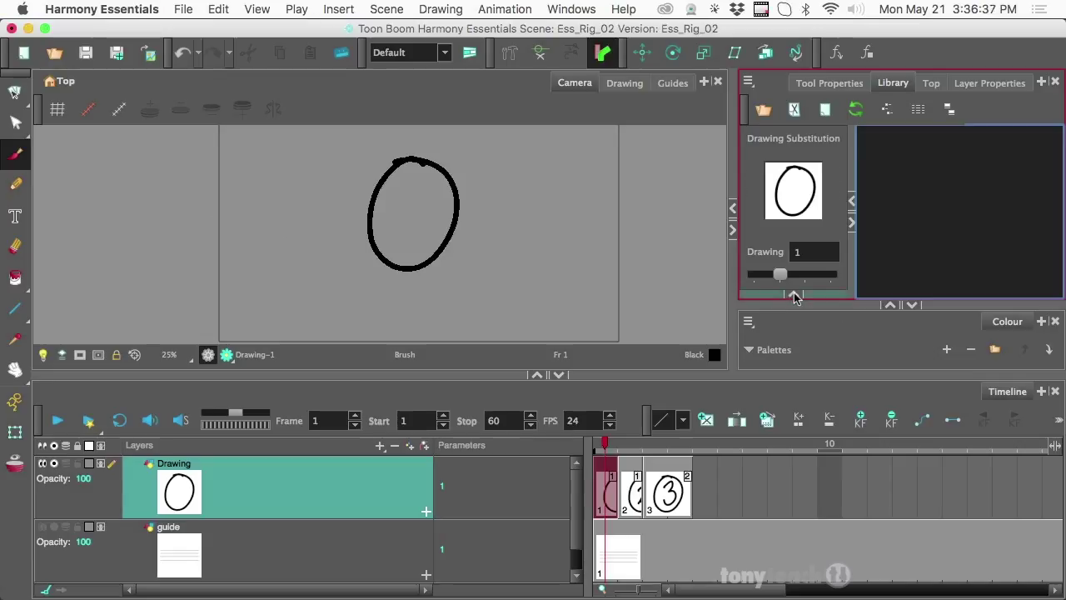
left_click(793, 292)
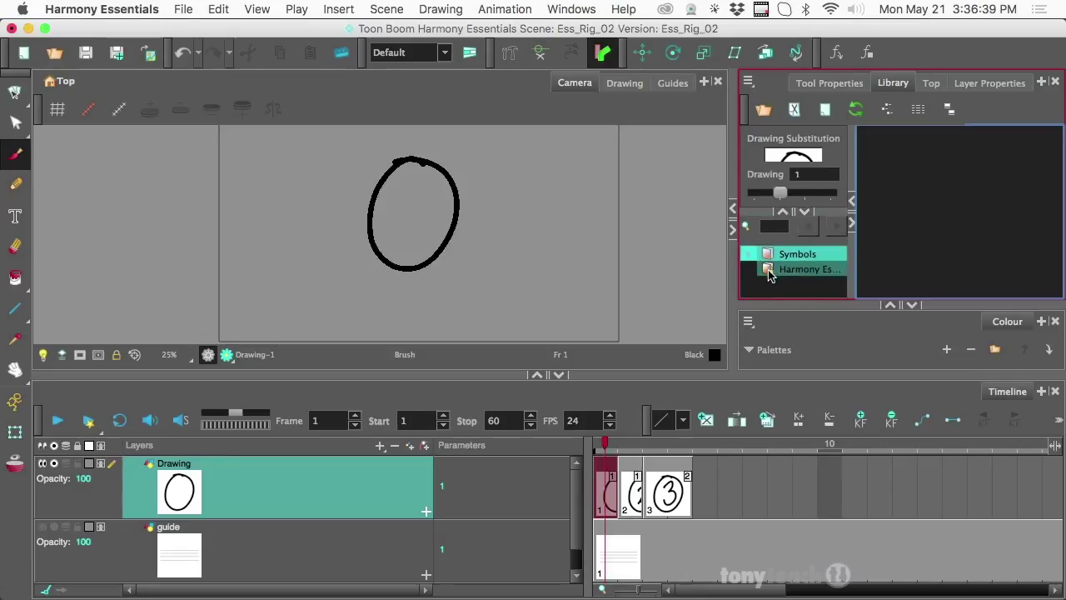
left_click(769, 272)
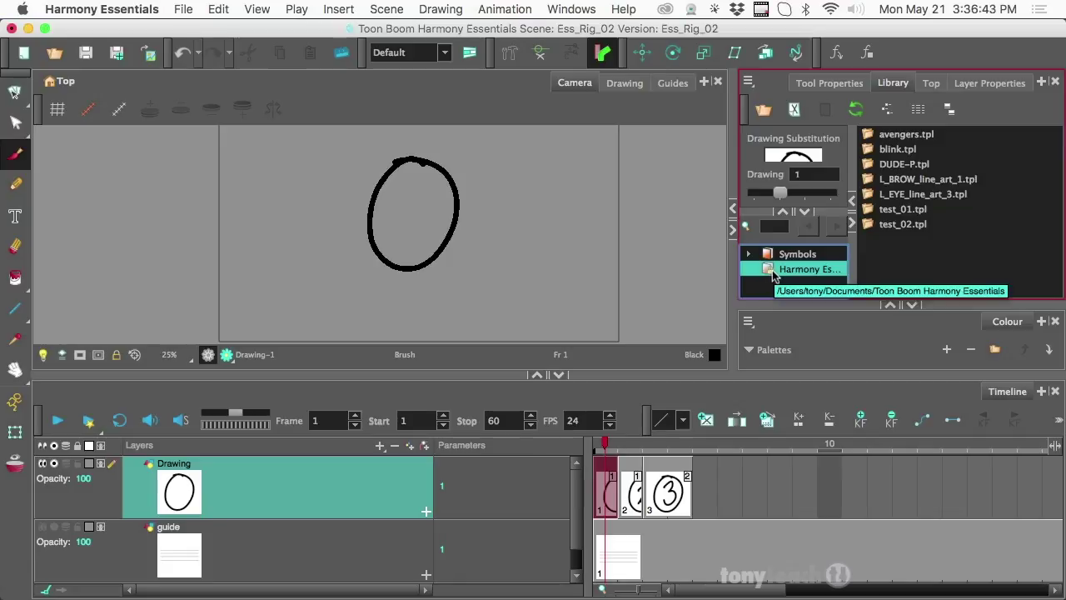
right_click(773, 278)
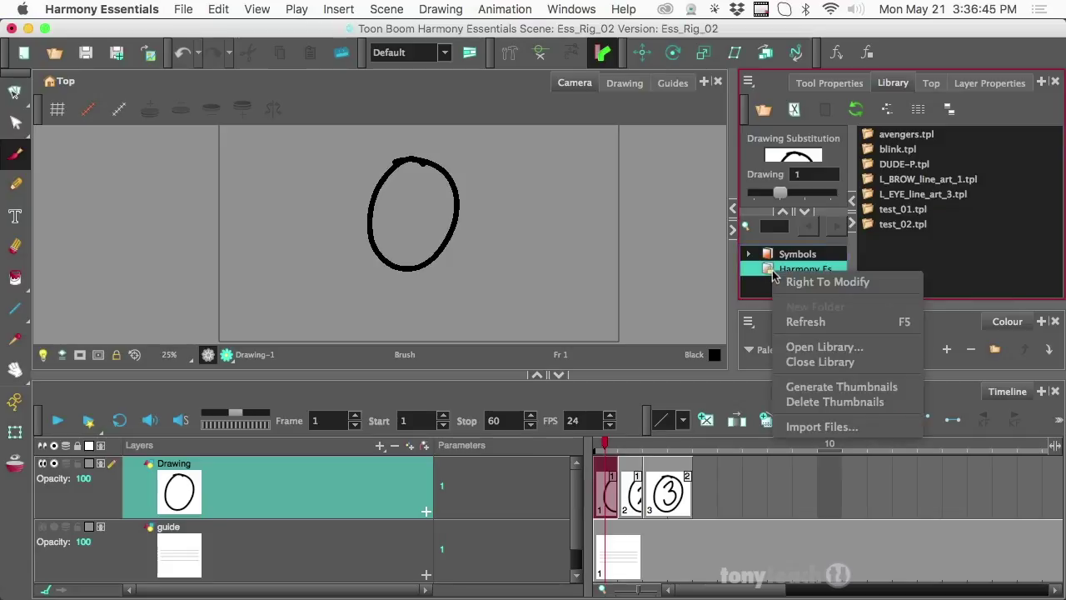
left_click(831, 283)
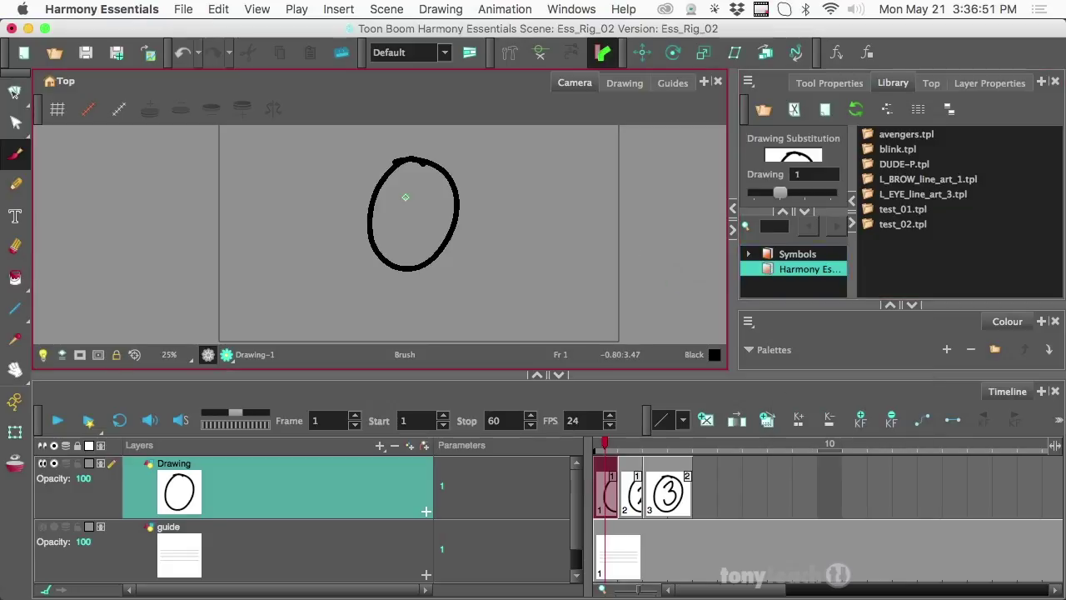
Check the import option for SWF and Illustrator files to the library, and switch to the Q&A slides.
left_click(183, 9)
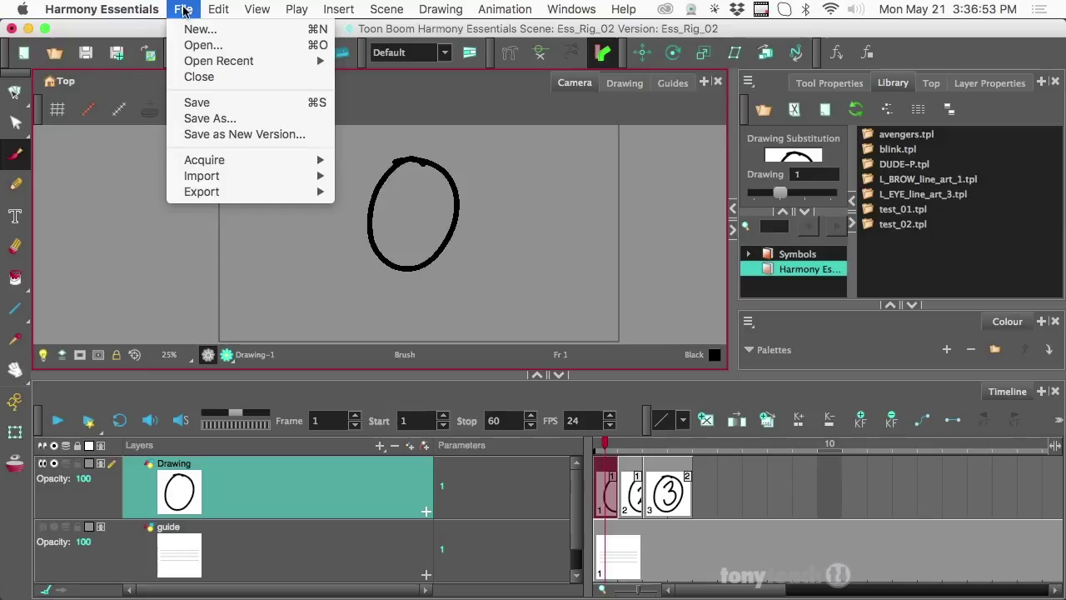
mouse_move(208, 176)
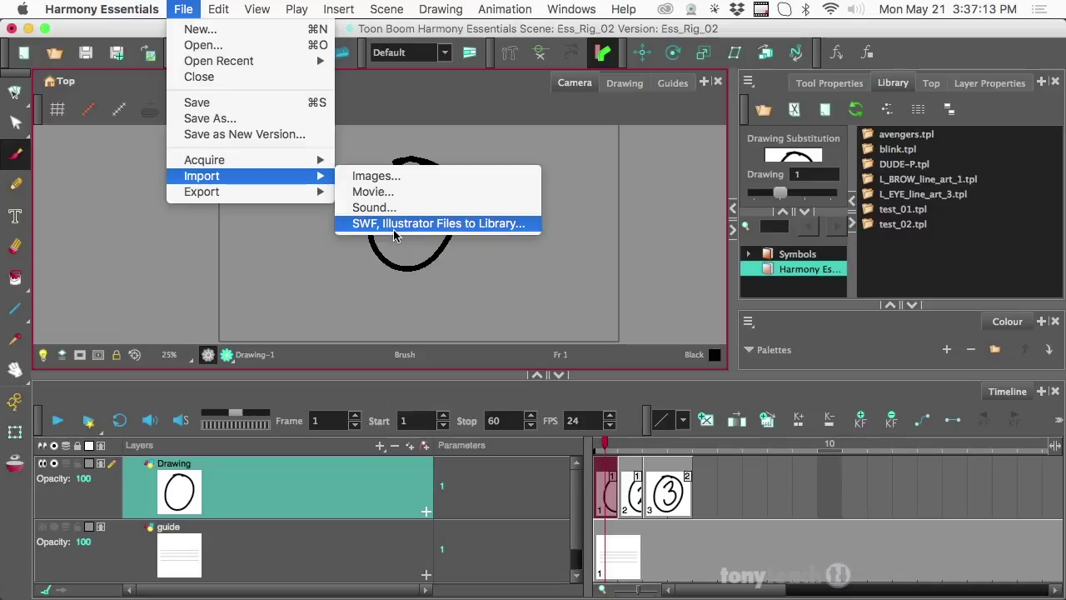
key("super+Tab")
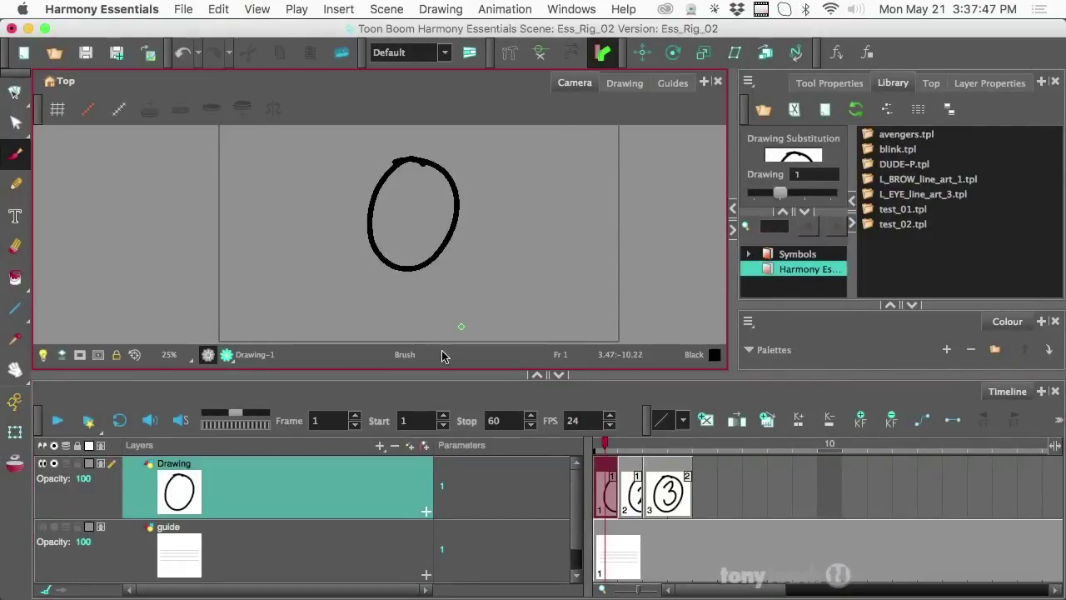
Turn off solo on the Drawing layer to reveal the character beside the oval, and activate the Contour Editor.
left_click(100, 492)
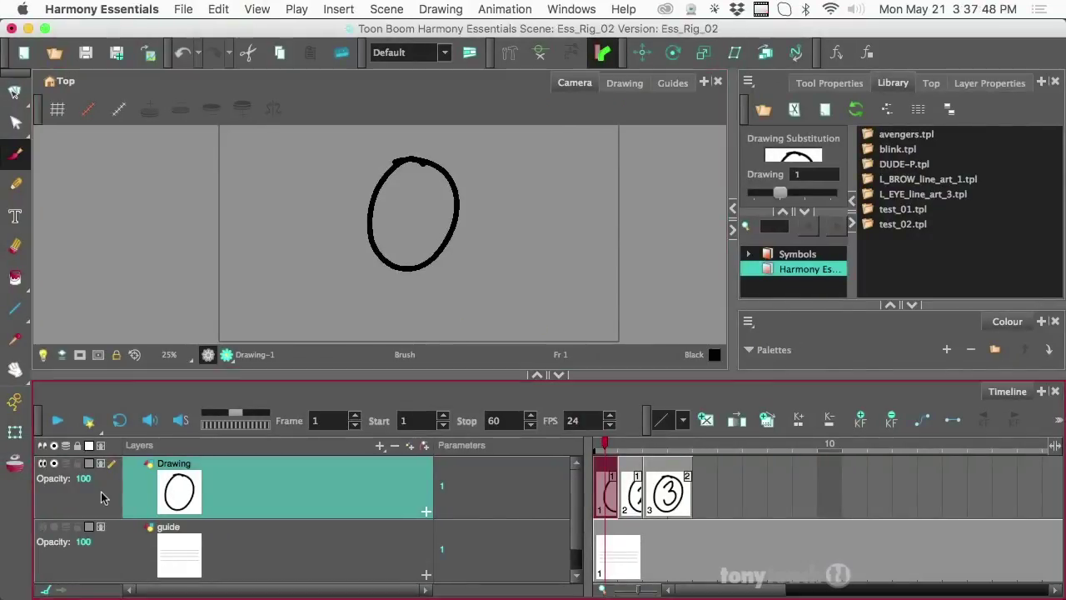
left_click(53, 463)
scroll(357, 225, "up", 4)
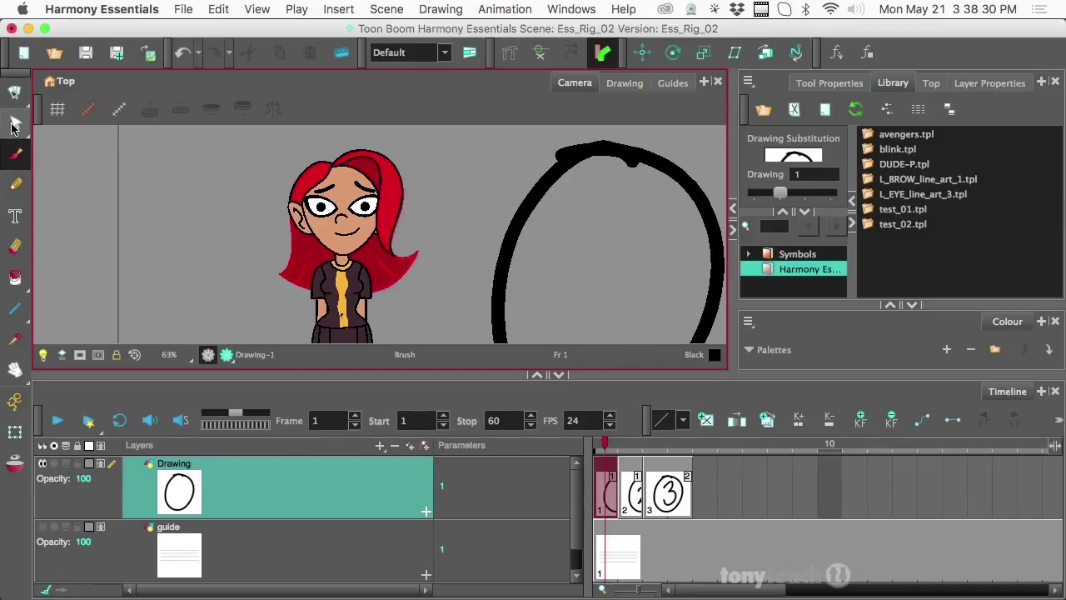
left_click(12, 125)
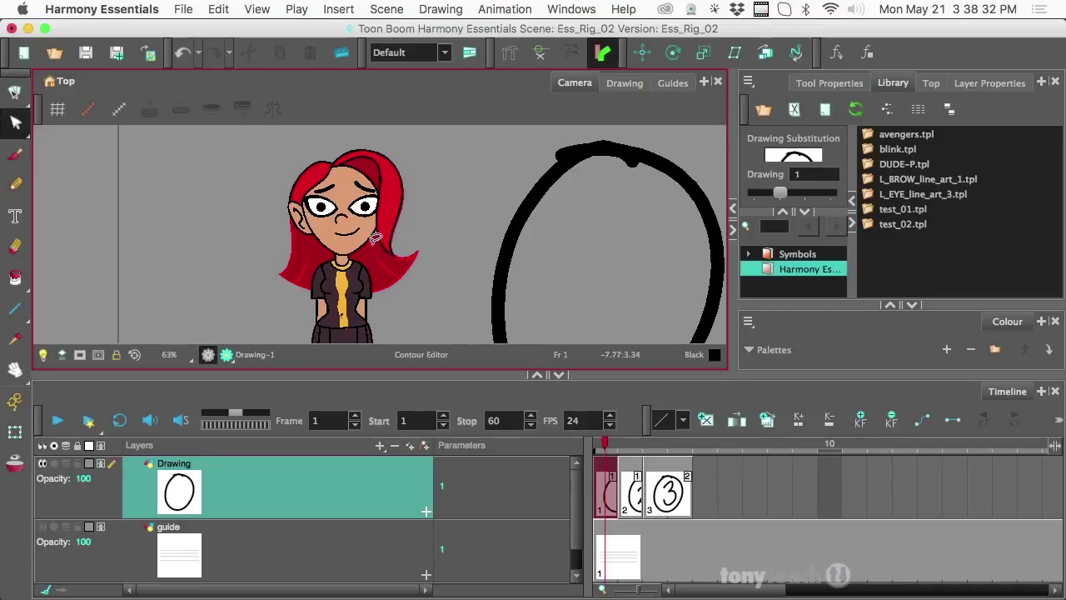
Hide the Master-P layer, show the OLDs-G layer in solo, and examine its spare limbs and suited character.
scroll(257, 528, "down", 2)
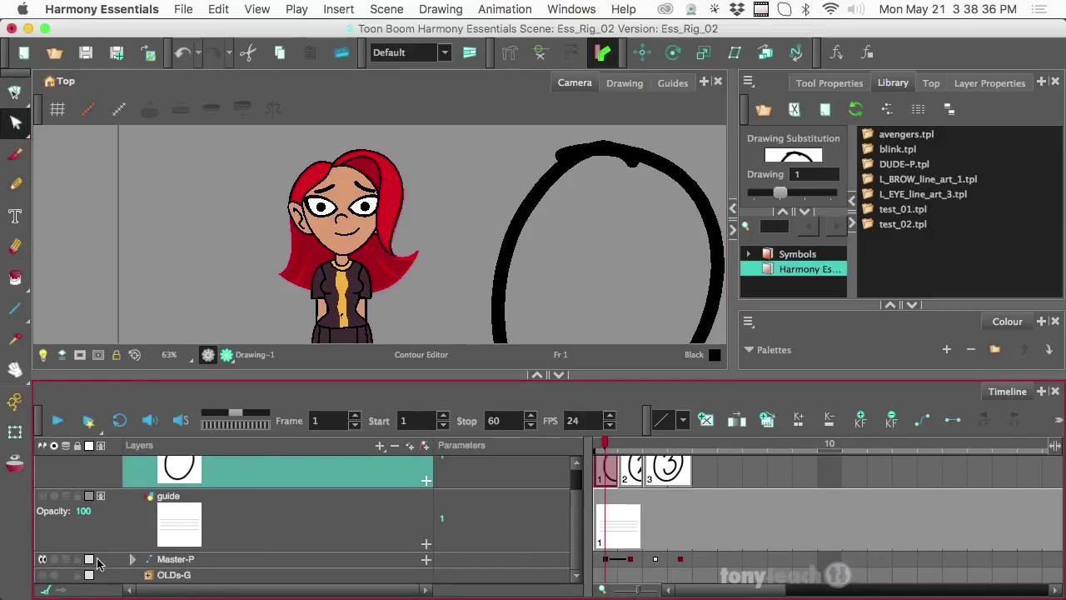
left_click(43, 560)
left_click(44, 575)
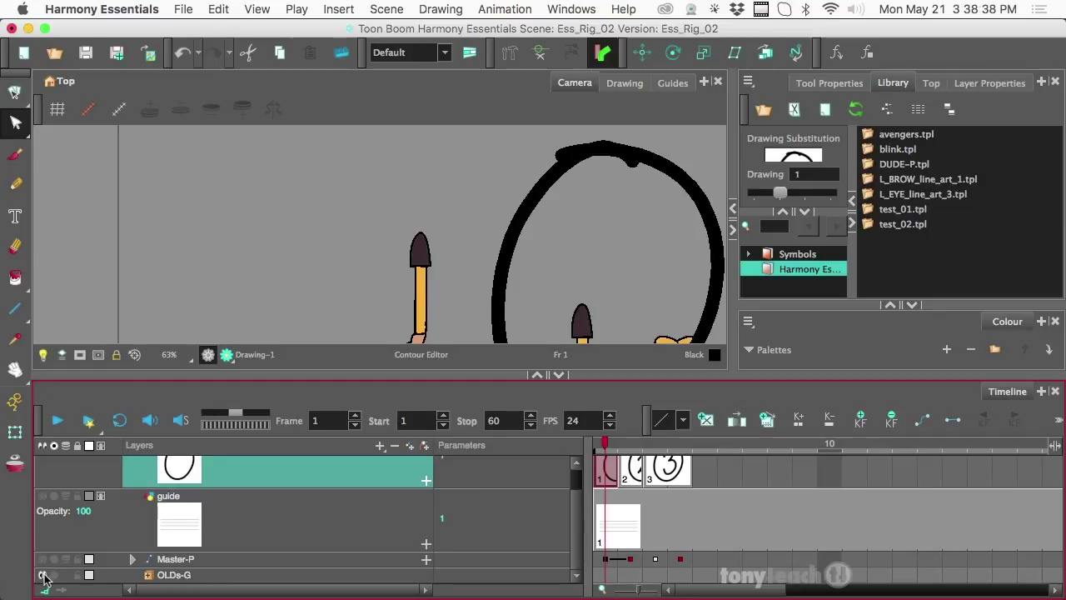
scroll(551, 193, "down", 4)
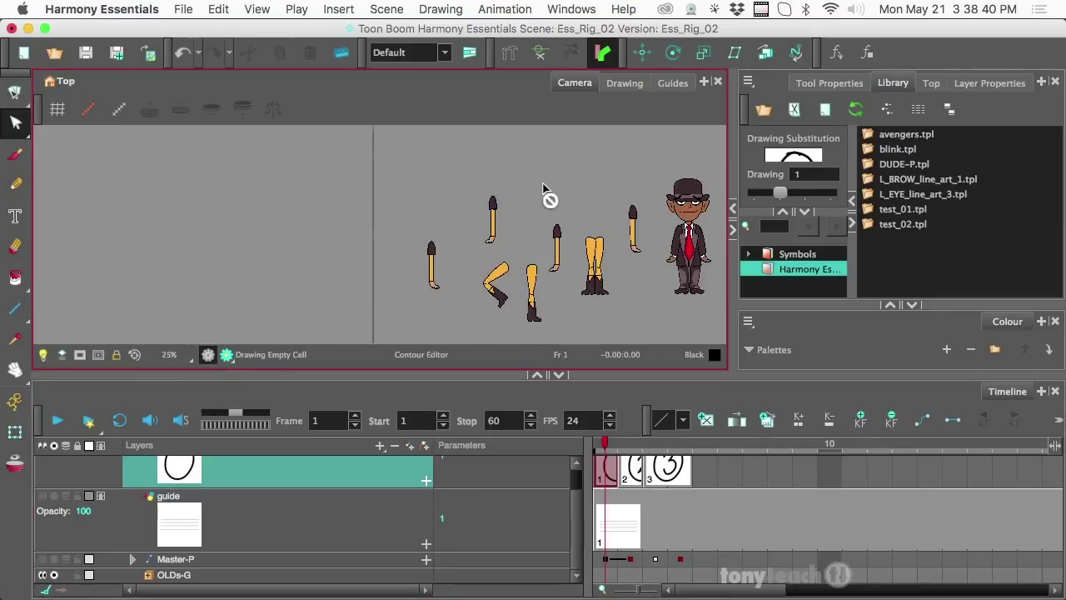
scroll(551, 191, "up", 3)
left_click_drag(555, 205, 638, 162)
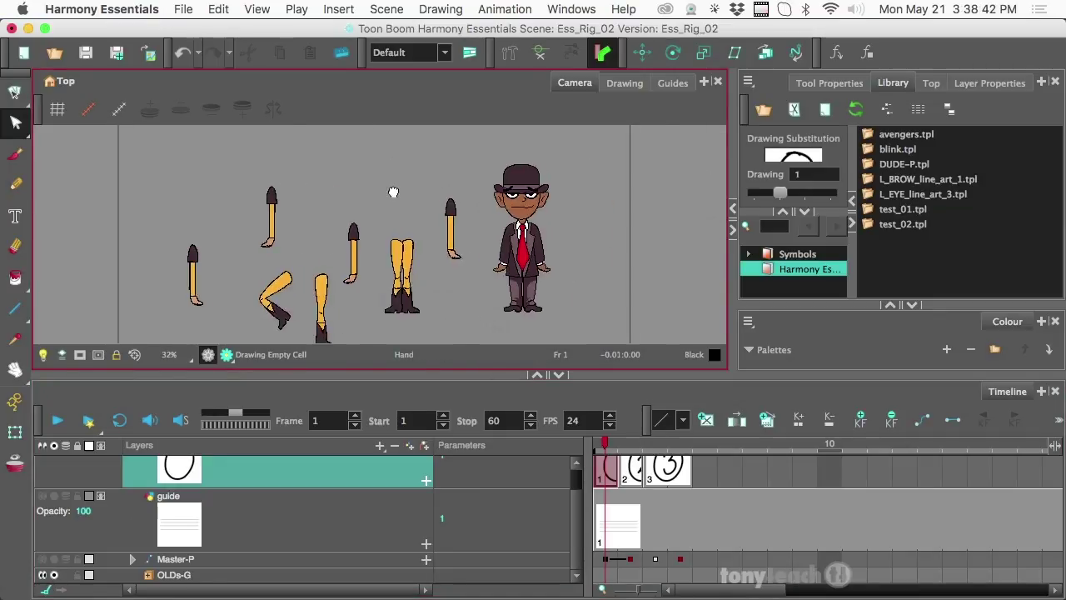
scroll(514, 237, "up", 3)
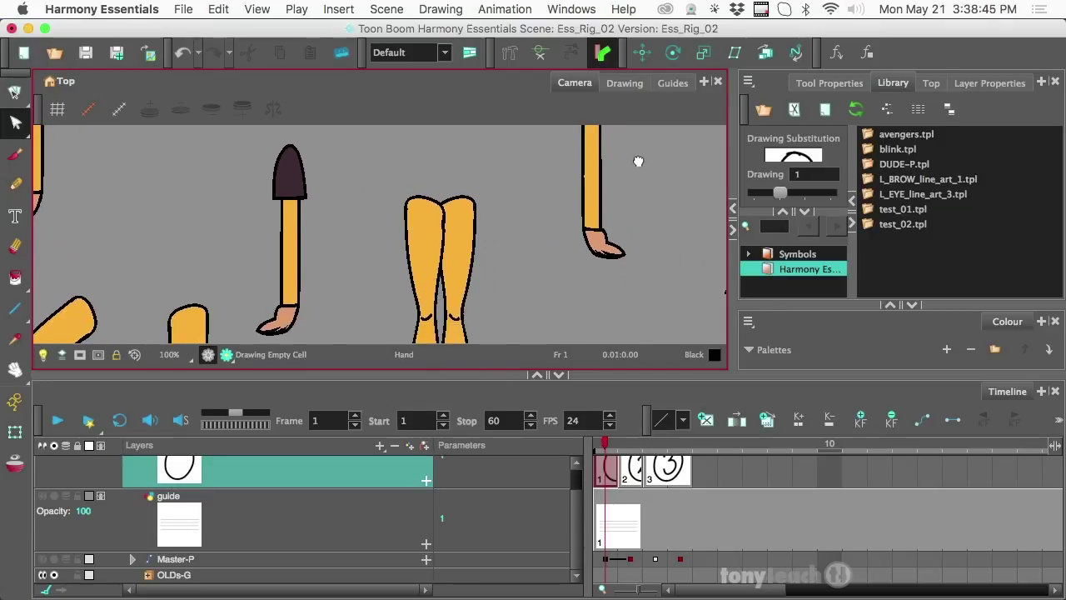
left_click_drag(440, 219, 600, 226)
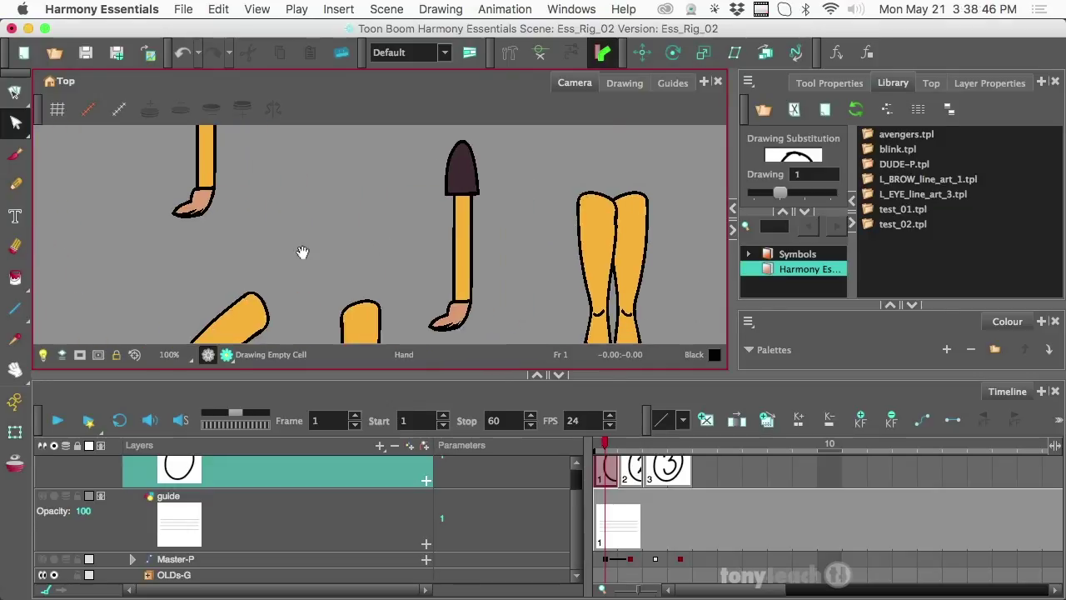
scroll(304, 255, "down", 2)
scroll(304, 255, "down", 2)
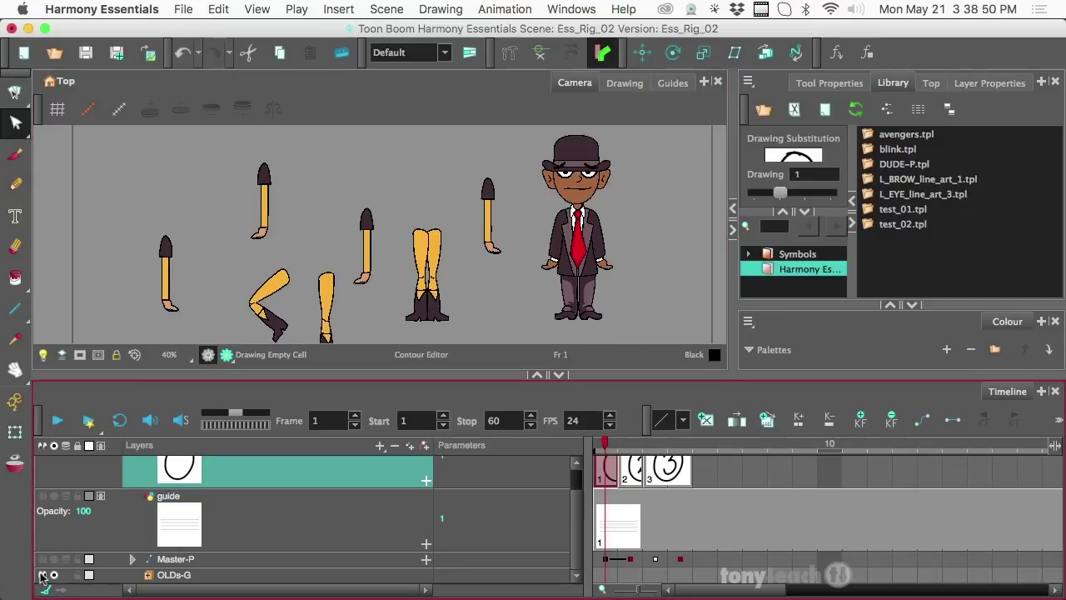
Swap the visible layer back from OLDs-G to Master-P, with solo off, and switch to the Q&A slides.
left_click(53, 577)
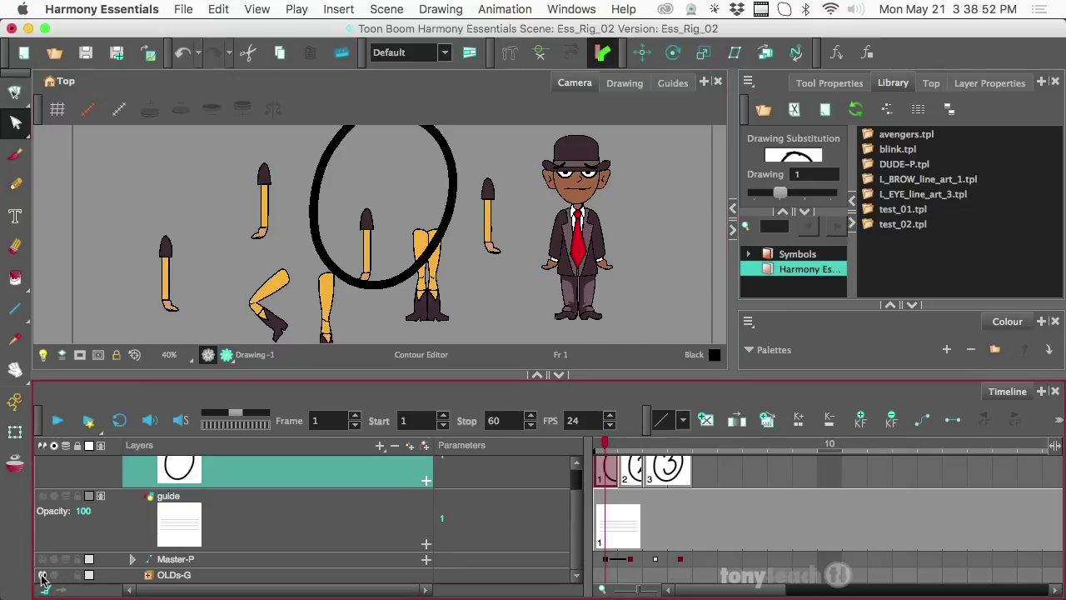
left_click(43, 577)
scroll(98, 538, "up", 2)
scroll(99, 531, "down", 2)
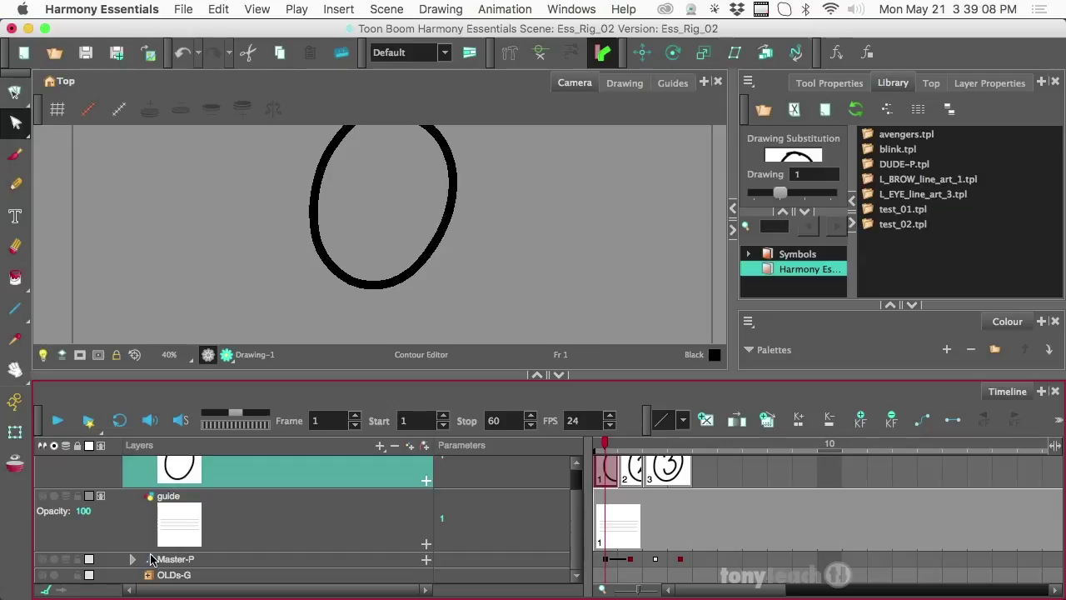
left_click(43, 560)
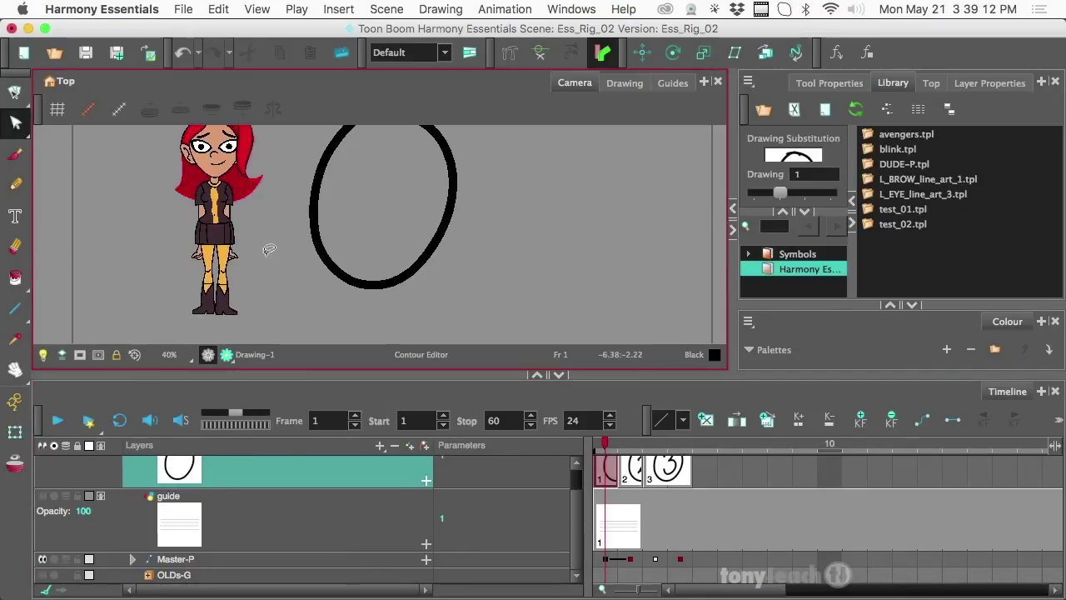
key("super+Tab")
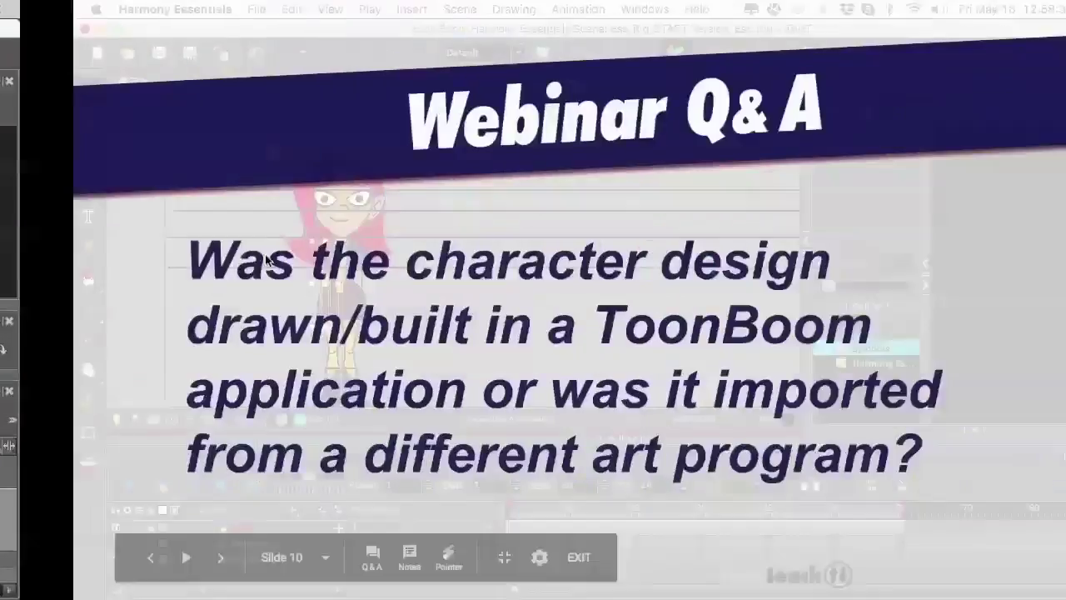
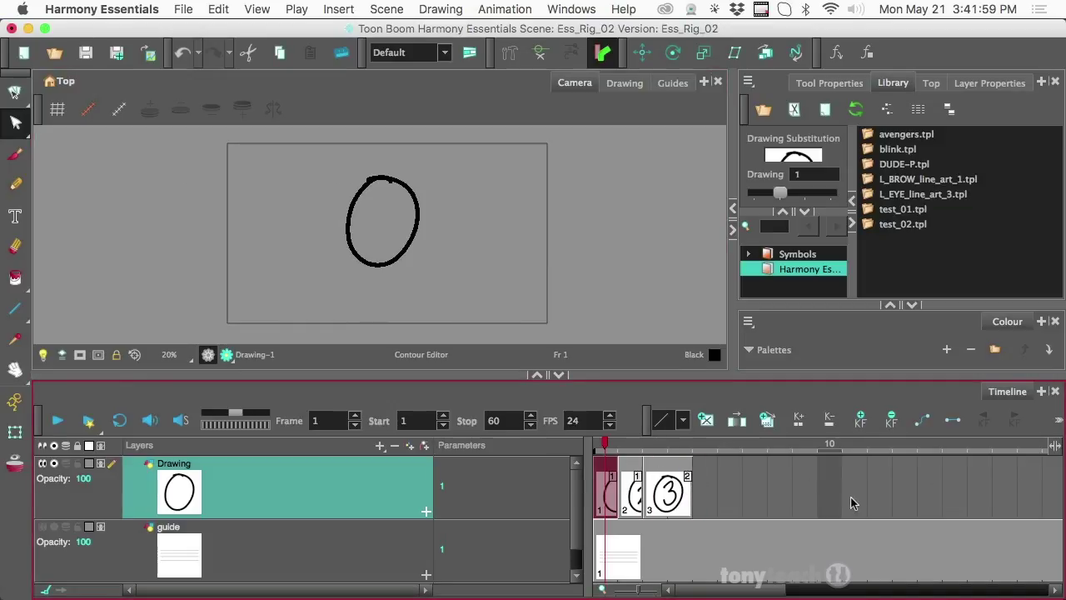
Extend the exposure of drawing 3 on the Drawing layer through frame 60.
left_click_drag(599, 587, 617, 591)
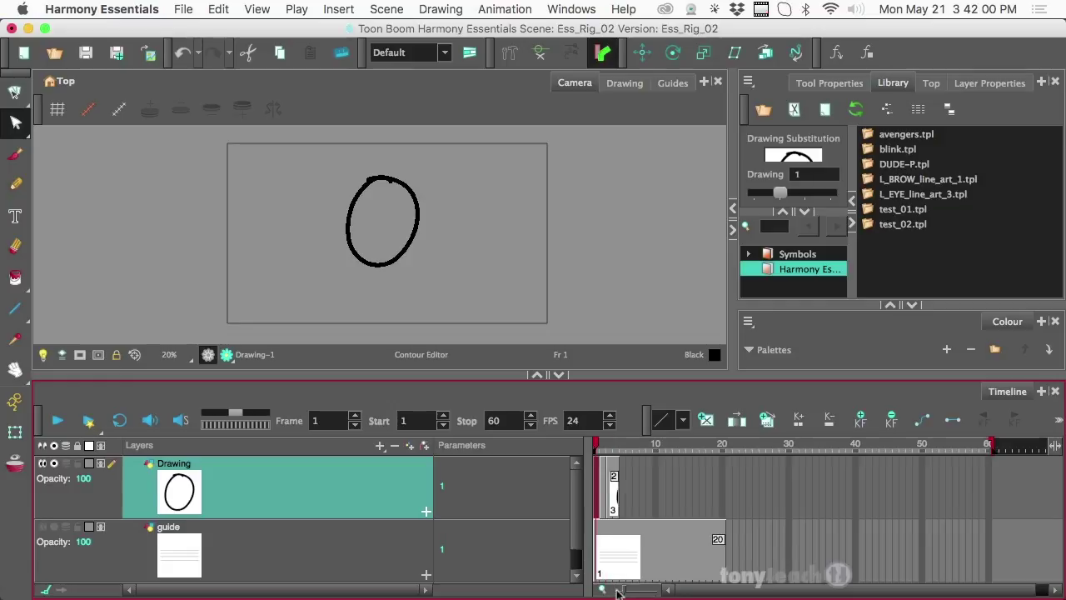
left_click(989, 500)
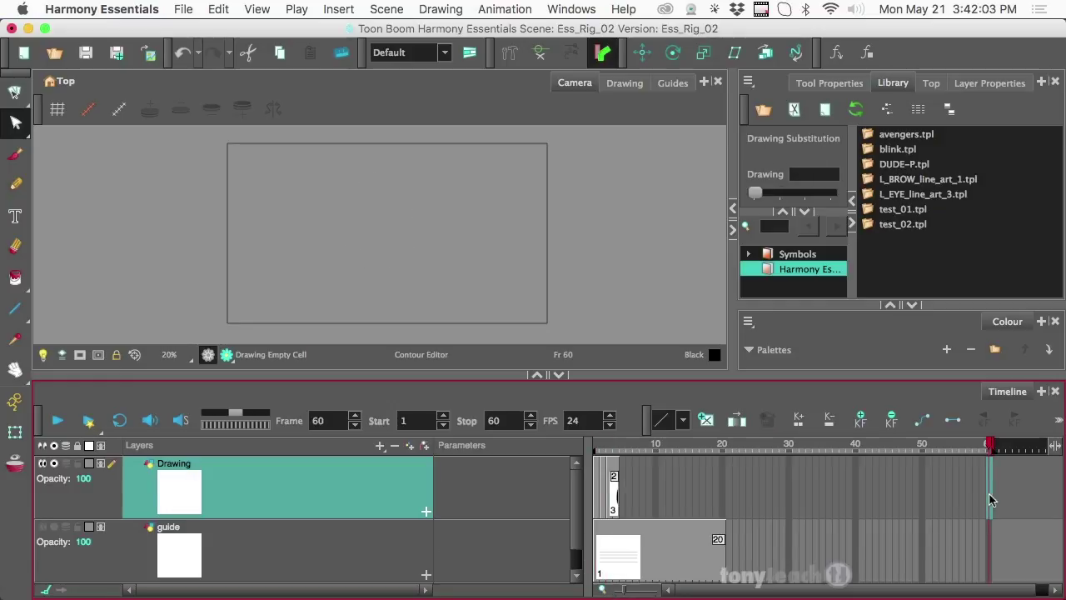
key("F5")
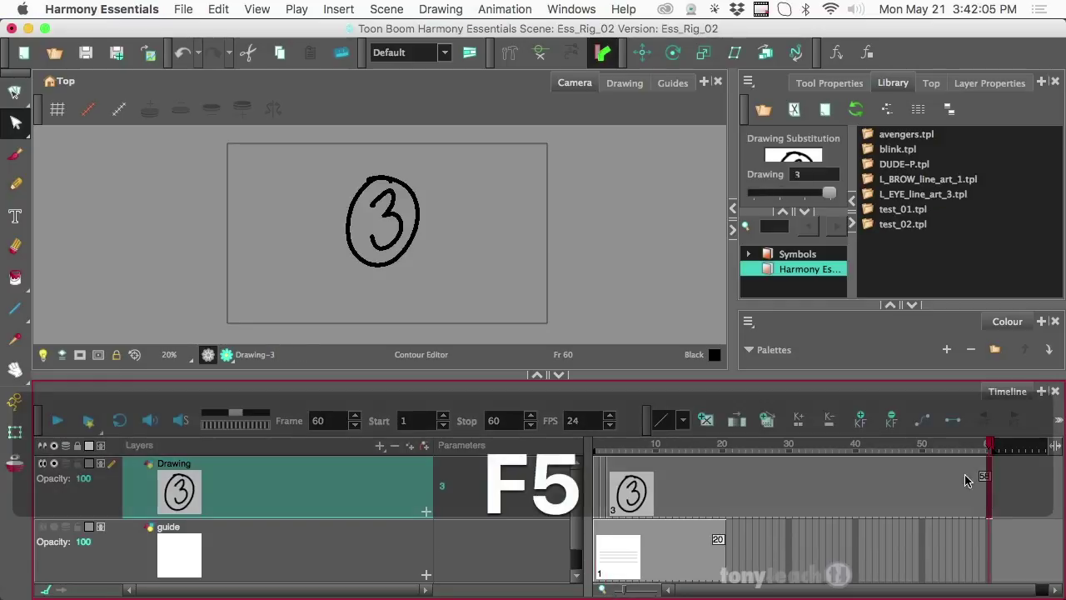
Return to frame 1 and draw the numeral 1 inside the oval with the Brush tool.
mouse_move(966, 475)
left_mouse_down()
mouse_move(658, 472)
mouse_move(593, 476)
mouse_move(624, 478)
mouse_move(595, 485)
left_mouse_up()
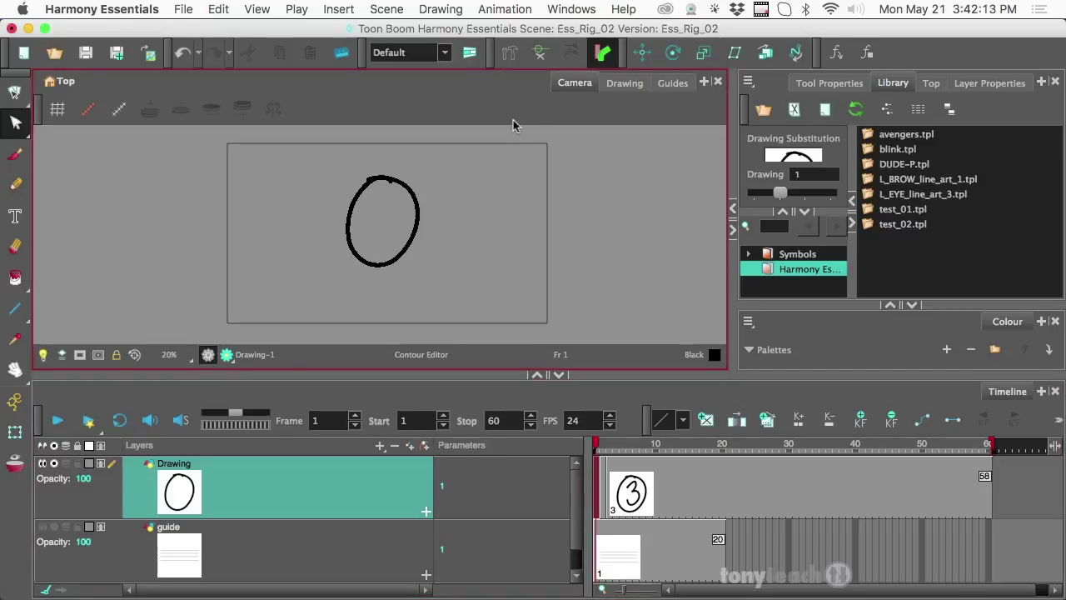
left_click(20, 155)
mouse_move(369, 213)
left_mouse_down()
mouse_move(384, 254)
mouse_move(400, 242)
left_mouse_up()
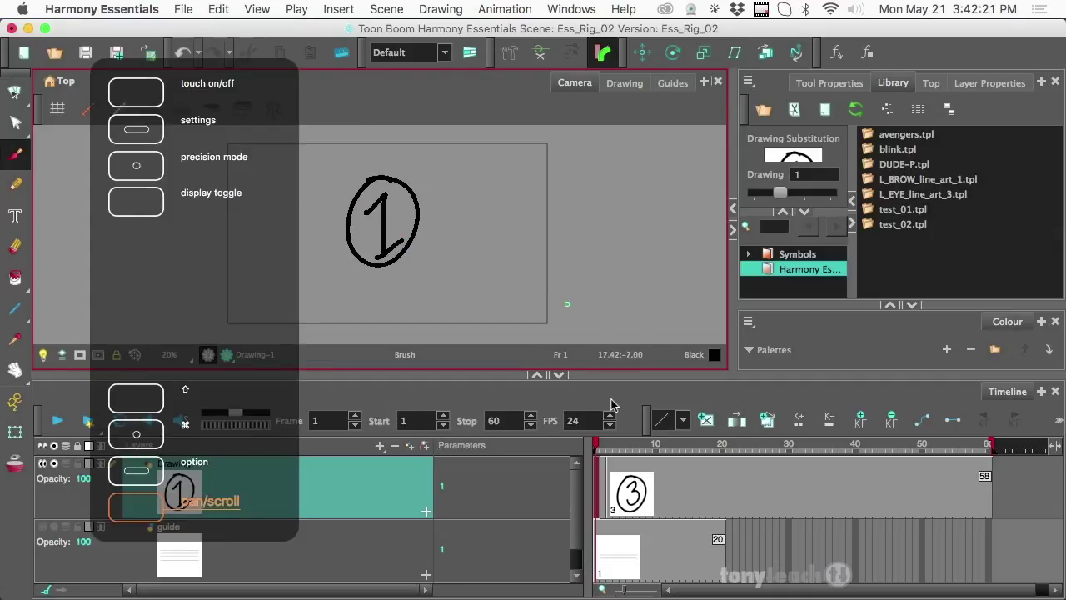
Remove the key exposures across frames 1 to 4 of the Drawing layer so drawing 1 is held throughout.
left_click(633, 496)
left_click(654, 502, "shift")
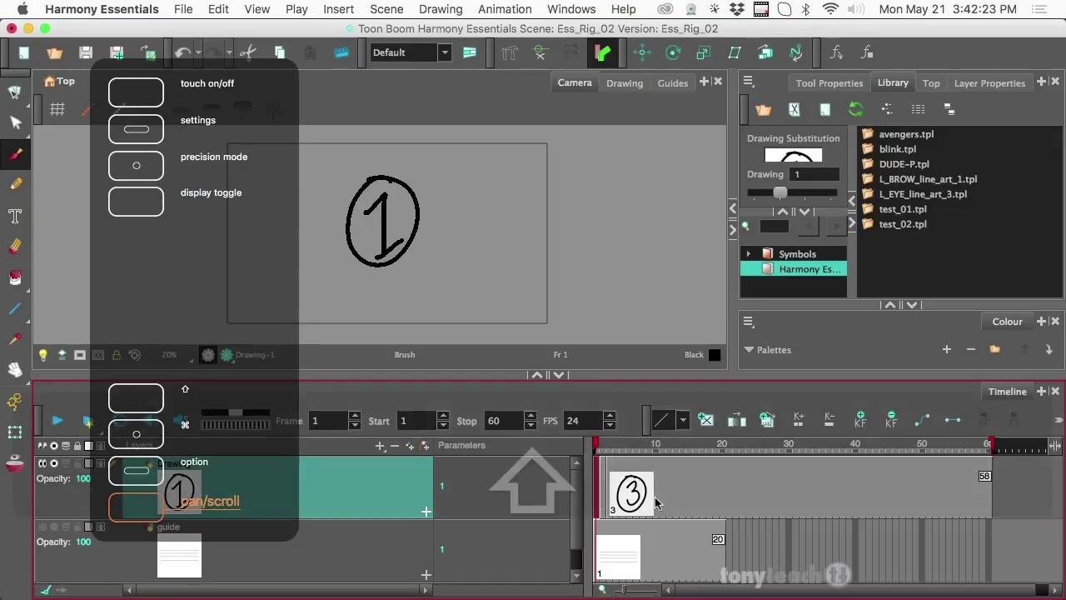
left_click(615, 497)
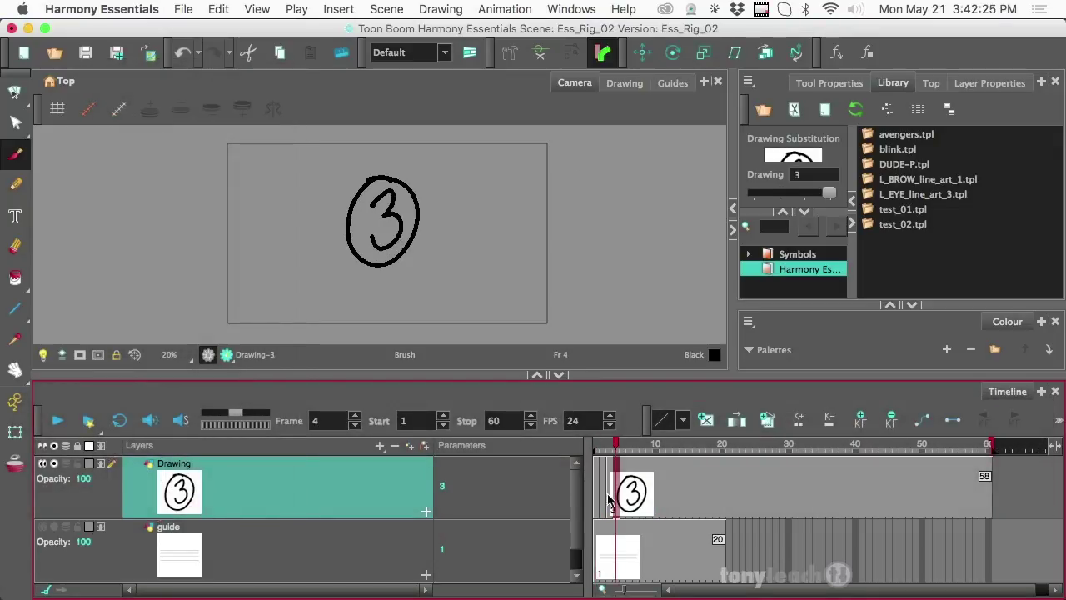
left_click(596, 499)
left_click(658, 500, "shift")
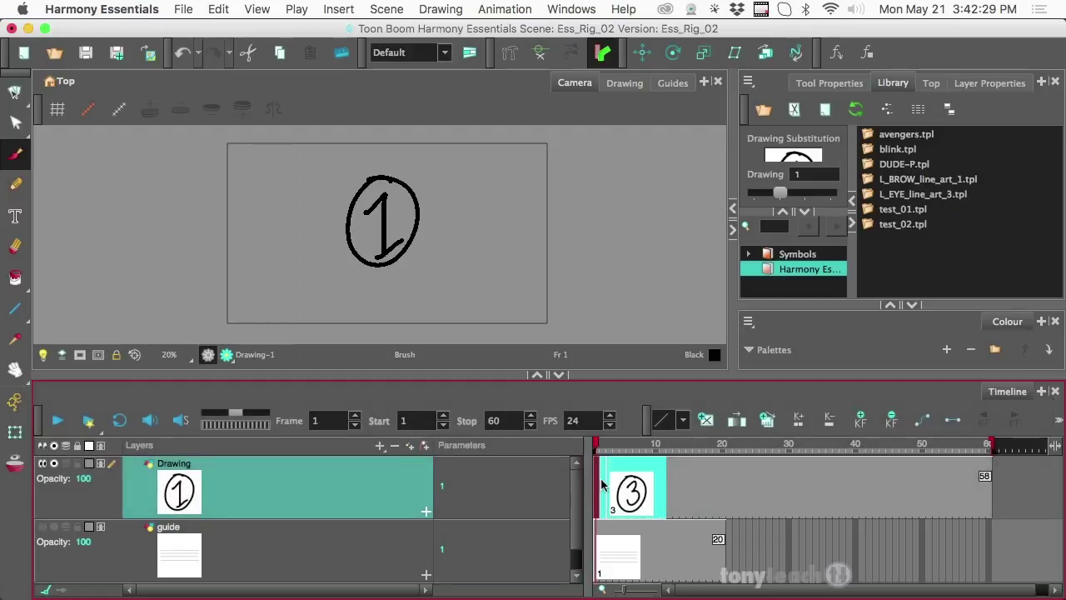
left_click(604, 448)
mouse_move(604, 448)
left_mouse_down()
mouse_move(616, 450)
mouse_move(595, 452)
left_mouse_up()
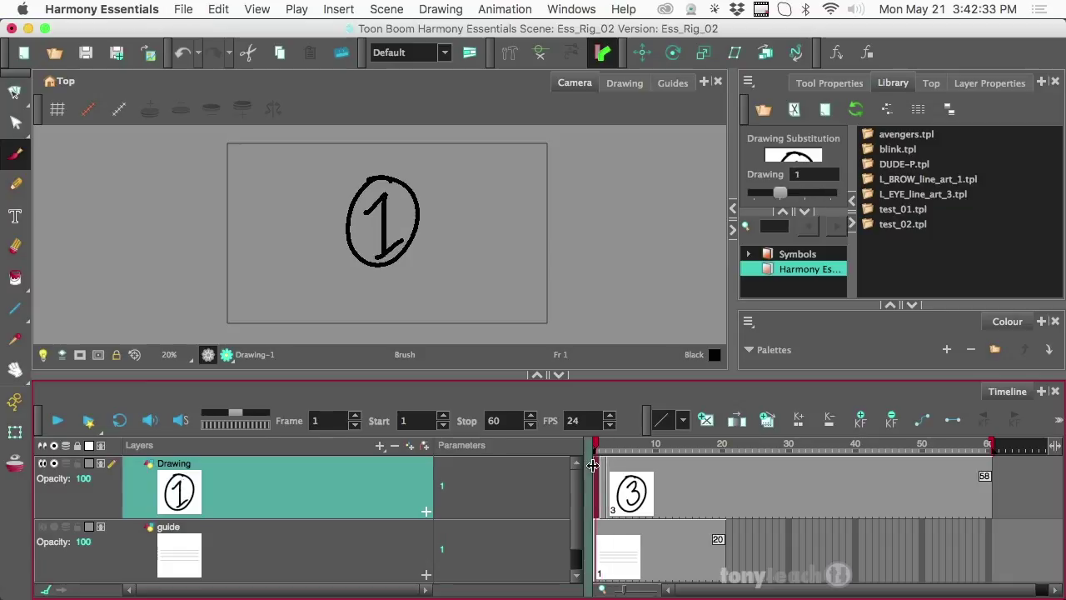
left_click(617, 476, "shift")
left_click(831, 421)
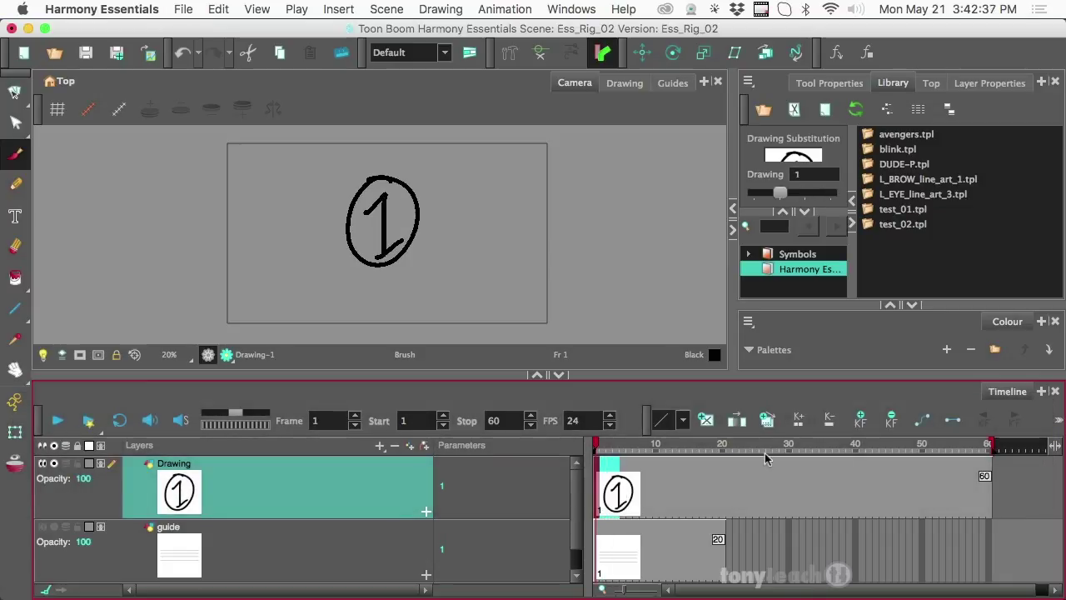
Substitute drawings on the Drawing layer: 2 at frame 19, 3 at frame 21, 2 at frame 27 and 1 at frame 29.
left_click(636, 448)
left_click_drag(670, 449, 716, 456)
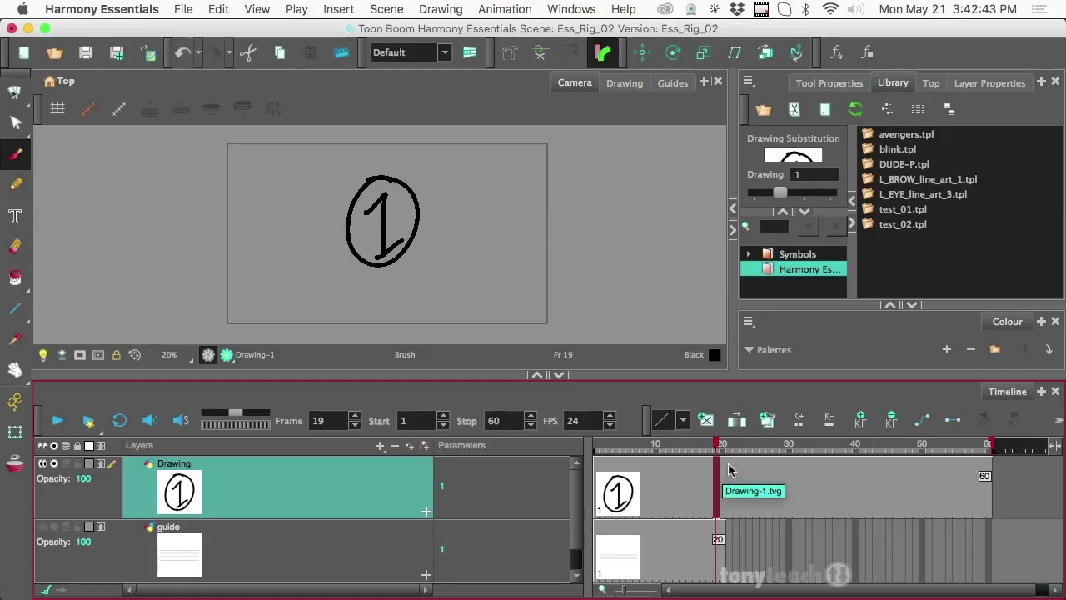
key("]")
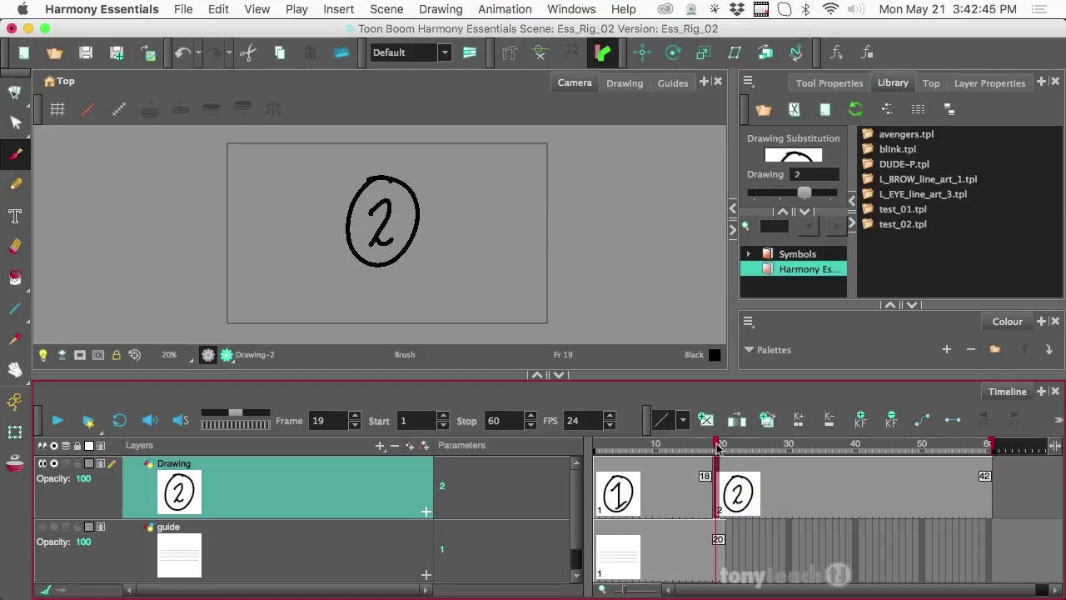
mouse_move(717, 447)
left_mouse_down()
mouse_move(792, 459)
mouse_move(782, 460)
left_mouse_up()
key("]")
key("[")
key("[")
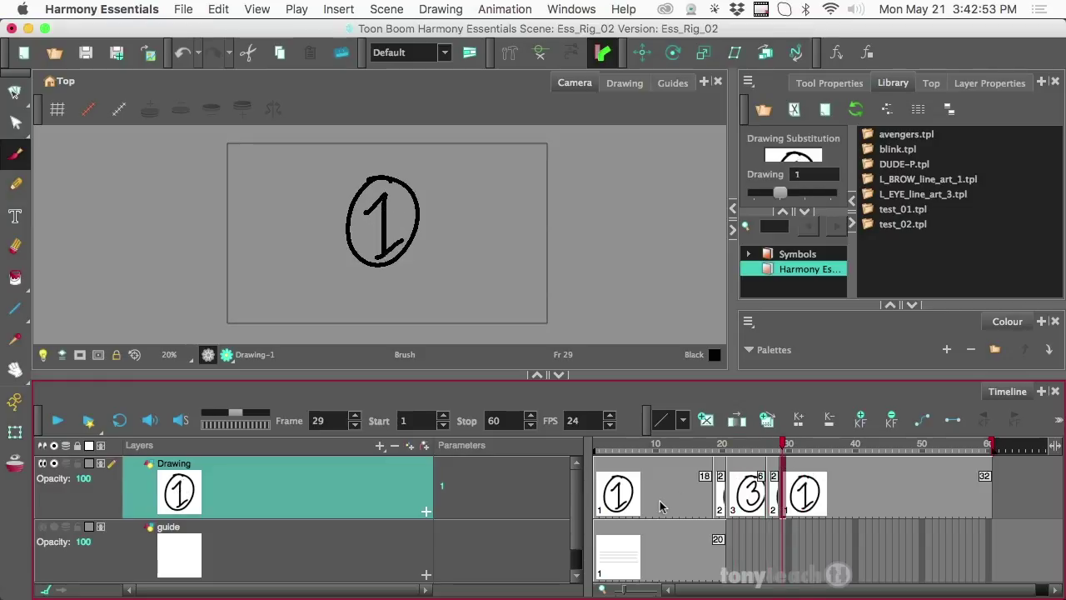
Store the Drawing layer's cells from frame 18 to 30 as a library template named numbers.tpl.
left_click_drag(712, 487, 710, 489)
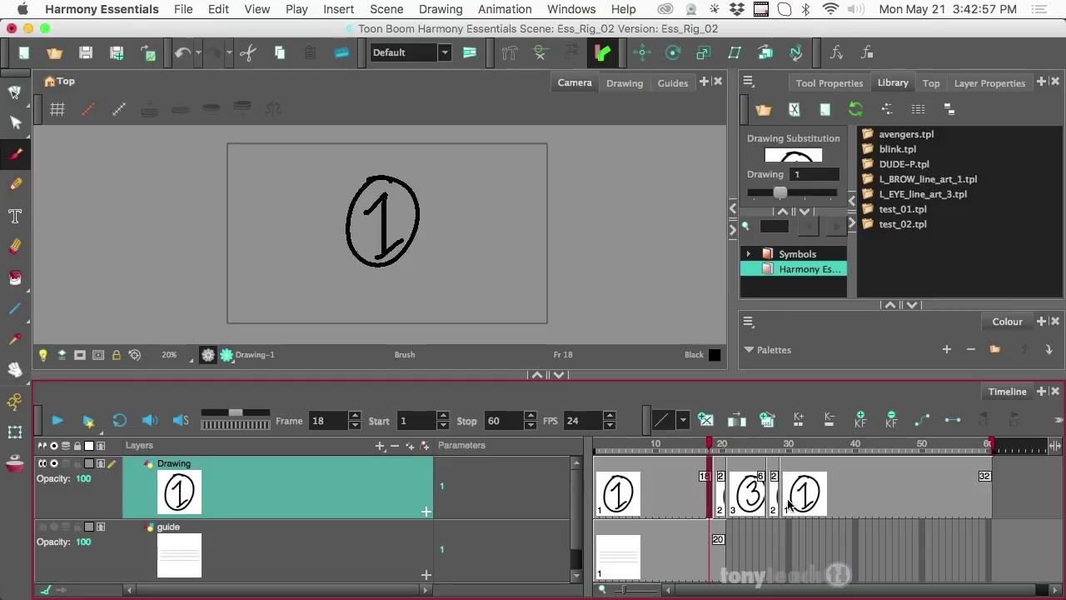
left_click_drag(792, 506, 716, 500)
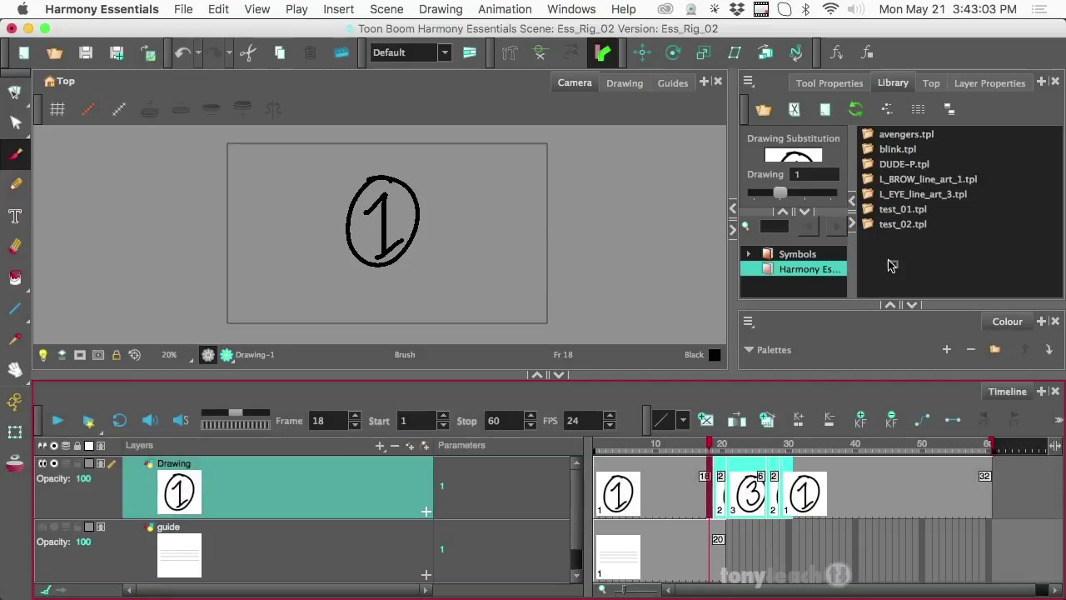
left_click_drag(890, 265, 890, 265)
left_click_drag(464, 303, 506, 307)
type("number")
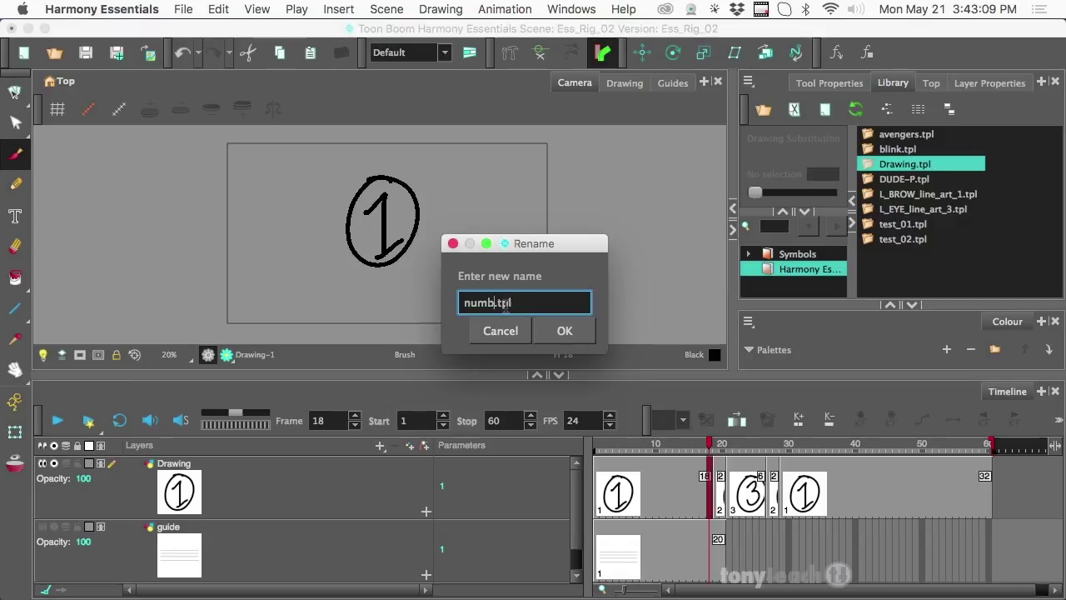
type("s")
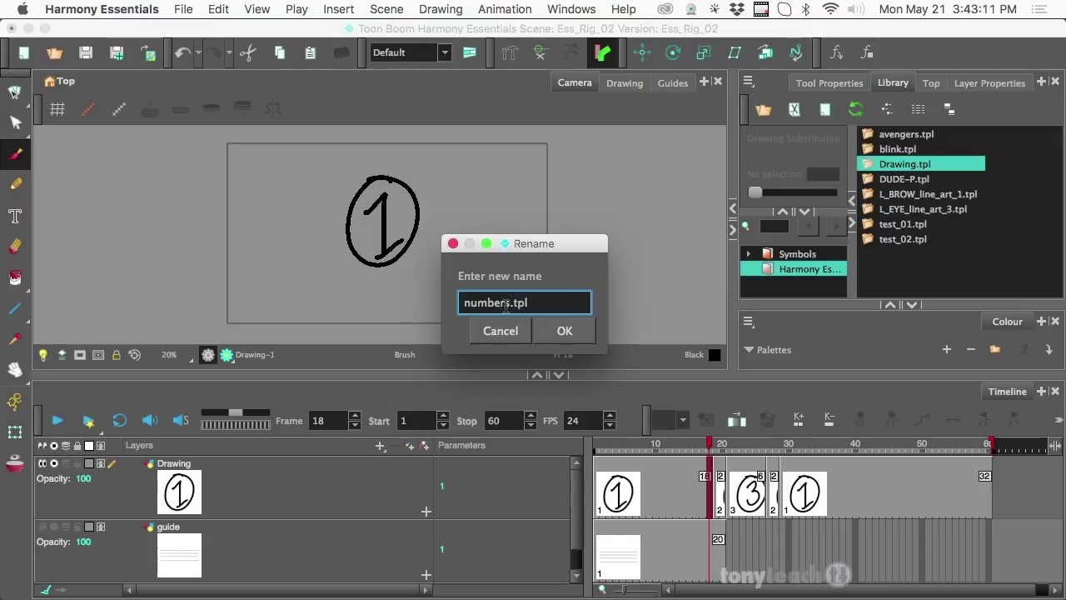
left_click(556, 331)
left_click(895, 230)
Remove the key exposures between frames 16 and 37 on the Drawing layer and scrub through the held drawing.
left_click(696, 492)
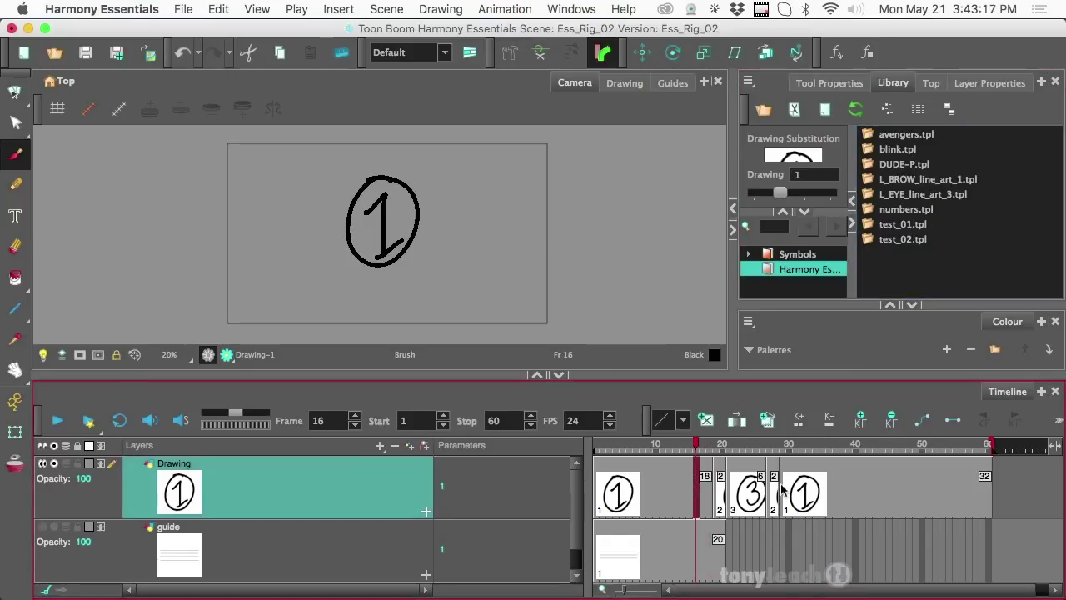
left_click(837, 495, "shift")
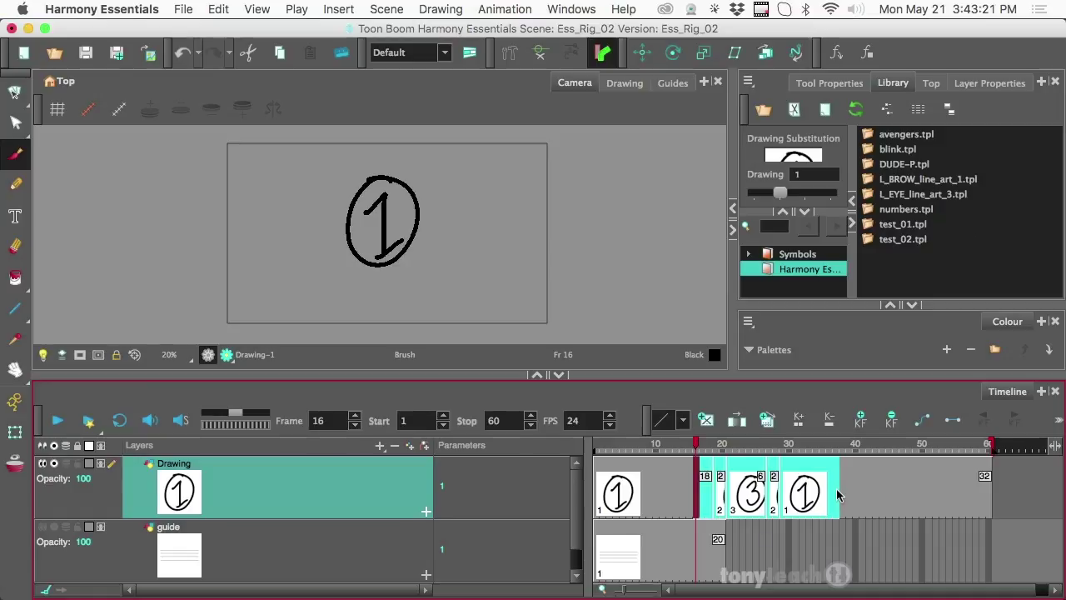
left_click(832, 424)
left_click_drag(638, 448, 785, 454)
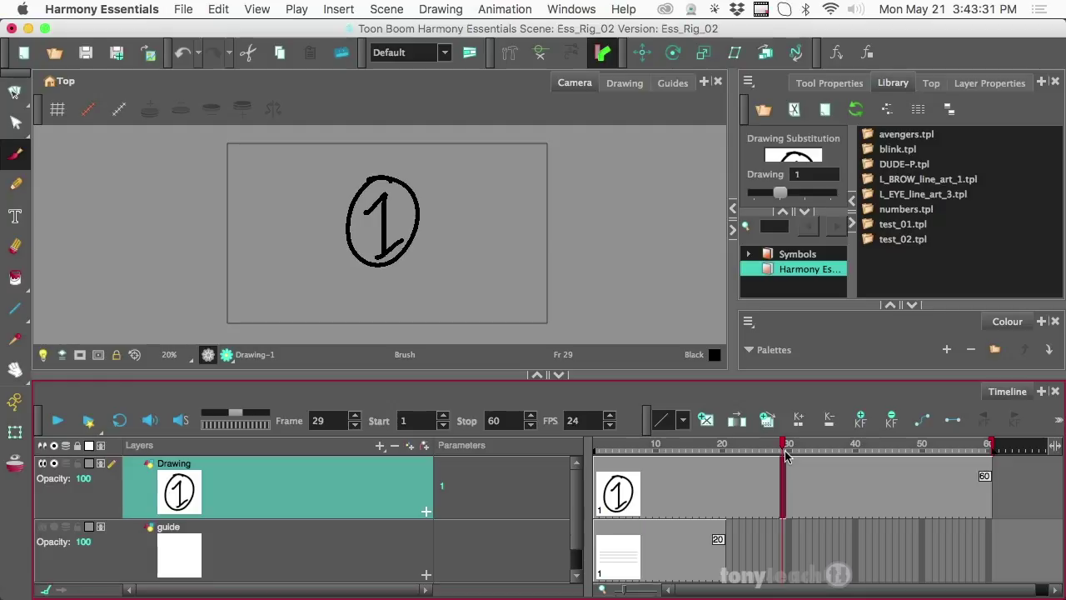
Place the numbers.tpl template on the Drawing layer at frame 39 and scrub through its substitutions.
left_click(870, 182)
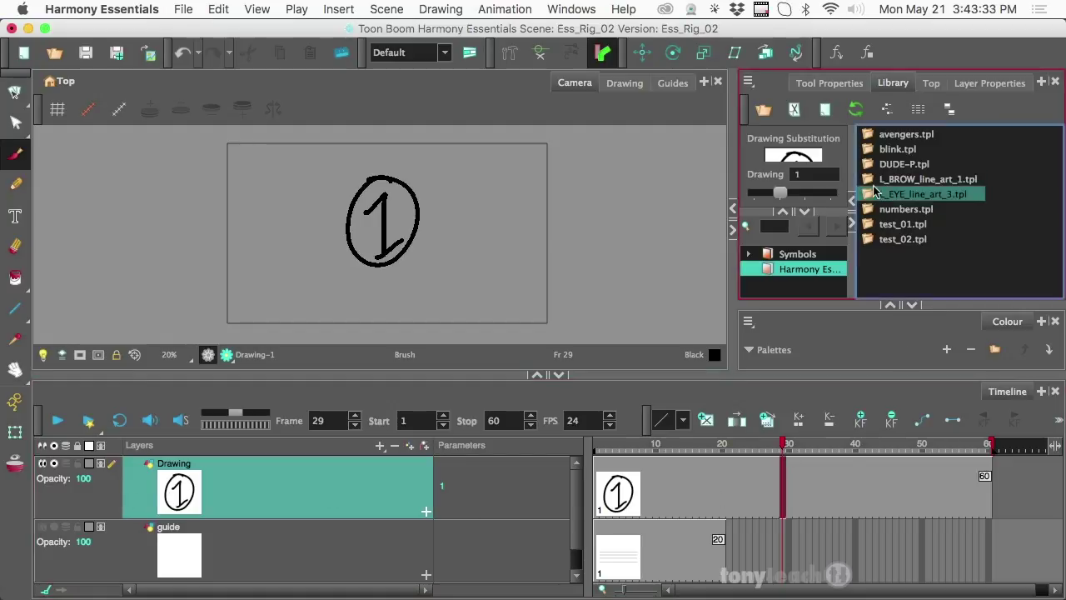
left_click(867, 195)
left_click_drag(871, 209, 848, 491)
mouse_move(851, 449)
left_mouse_down()
mouse_move(918, 454)
mouse_move(860, 458)
left_mouse_up()
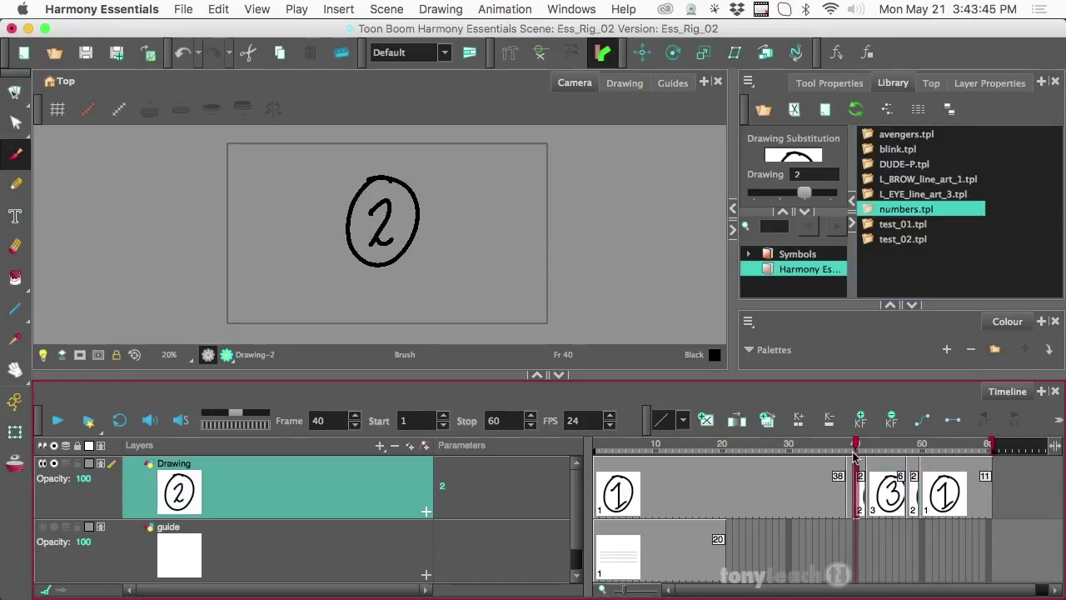
Show the guide layer and extend the exposure of its drawing through frame 59.
left_click(236, 567)
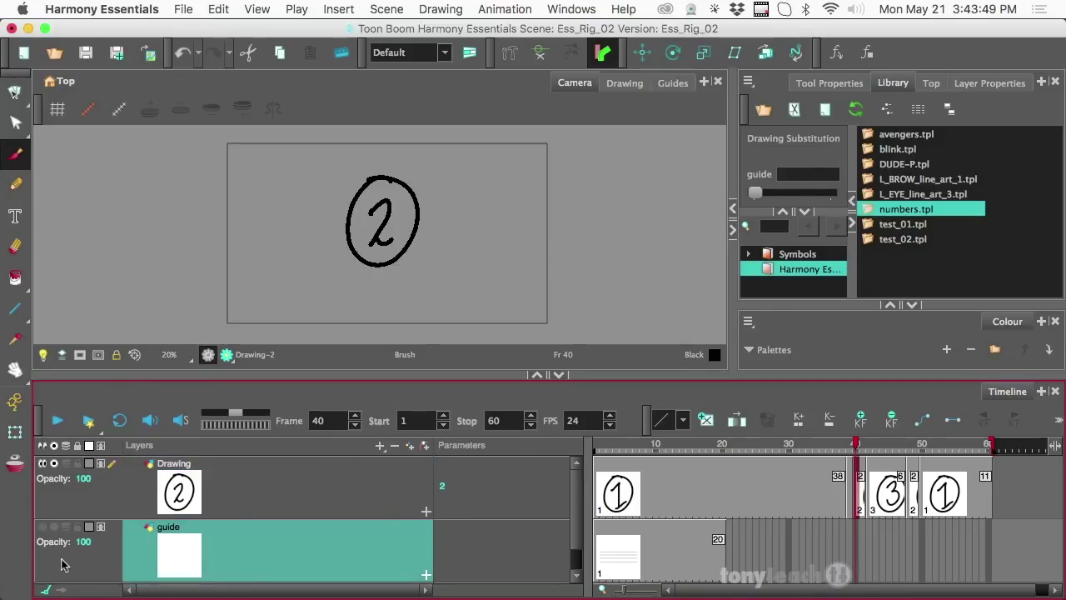
left_click(55, 529)
left_click(722, 549)
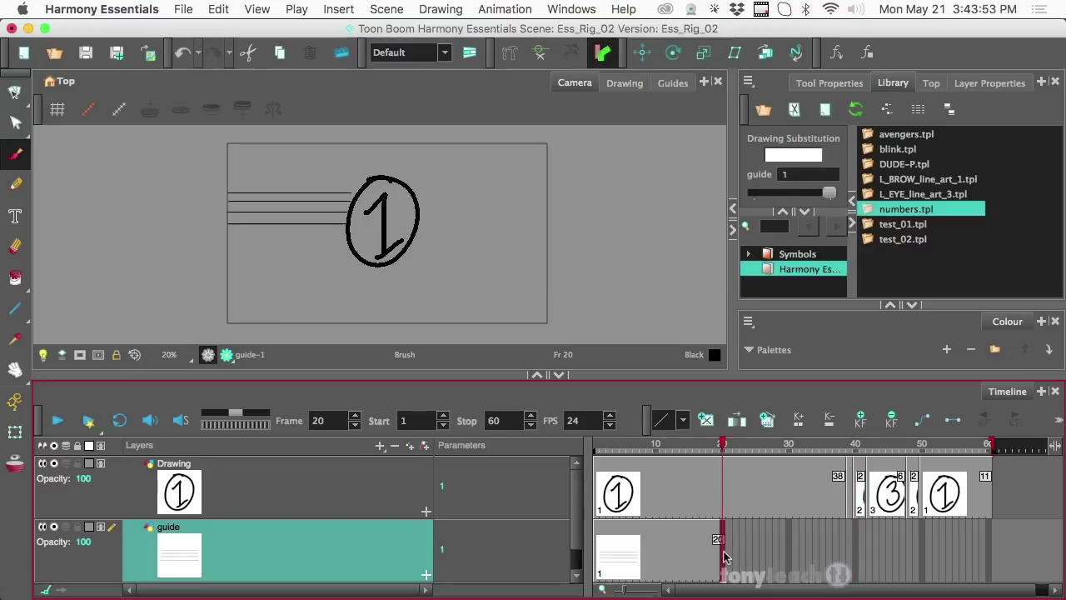
left_click(989, 556)
left_click(723, 557)
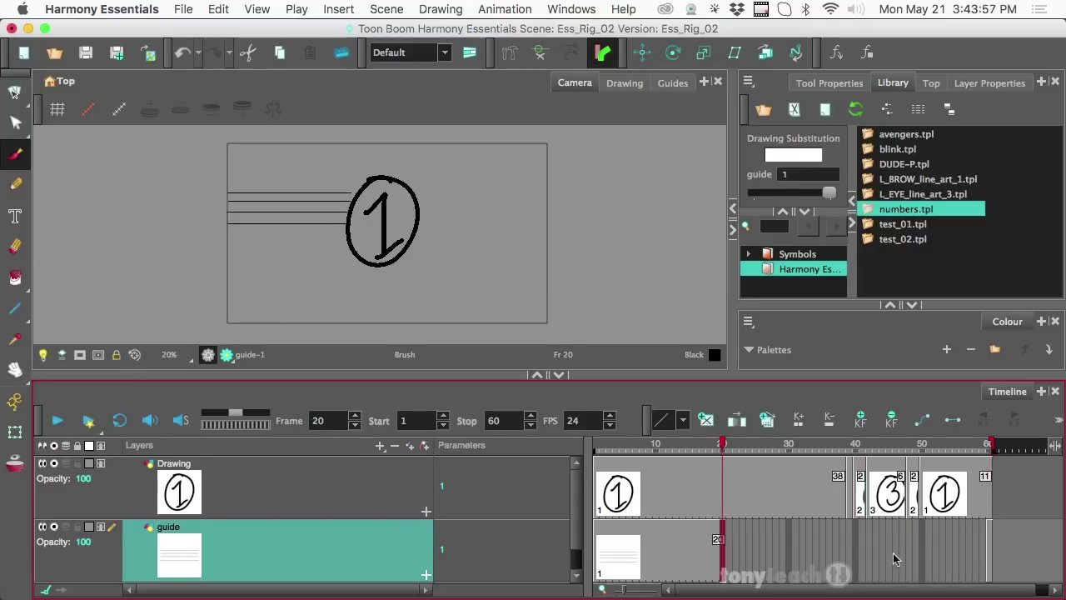
left_click(990, 545)
left_click(983, 545)
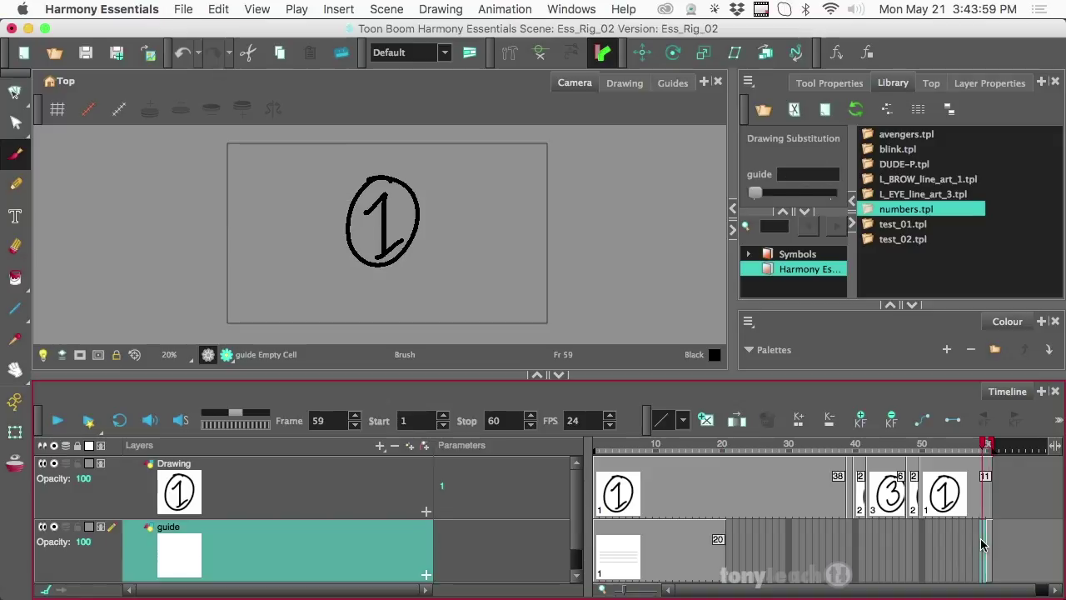
key("F5")
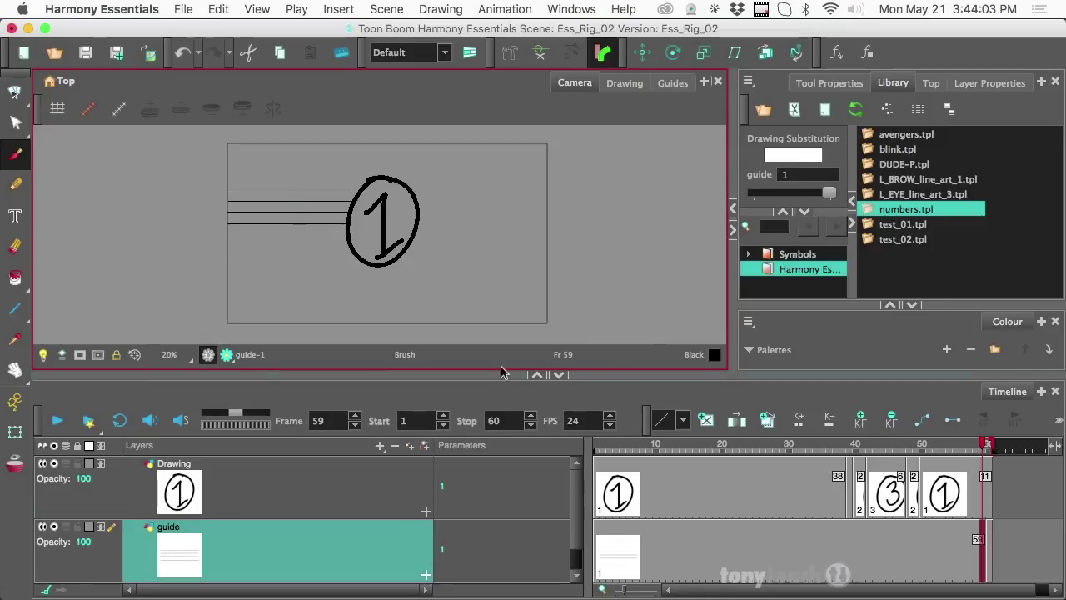
Try placing the numbers.tpl template on the guide layer at frame 15, and check the cells it changes.
left_click_drag(904, 209, 687, 536)
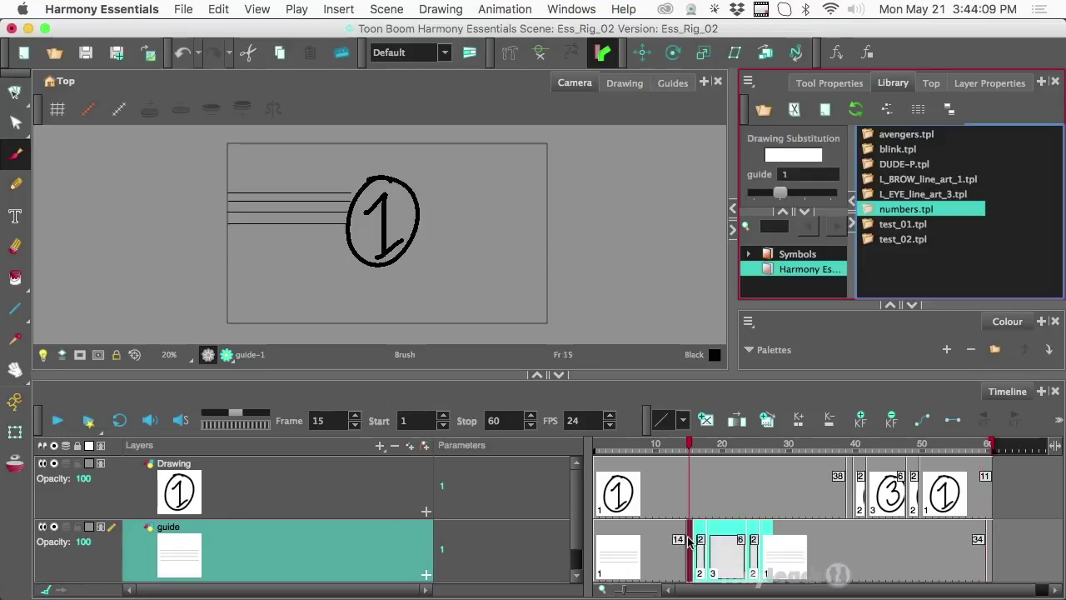
left_click_drag(690, 453, 742, 462)
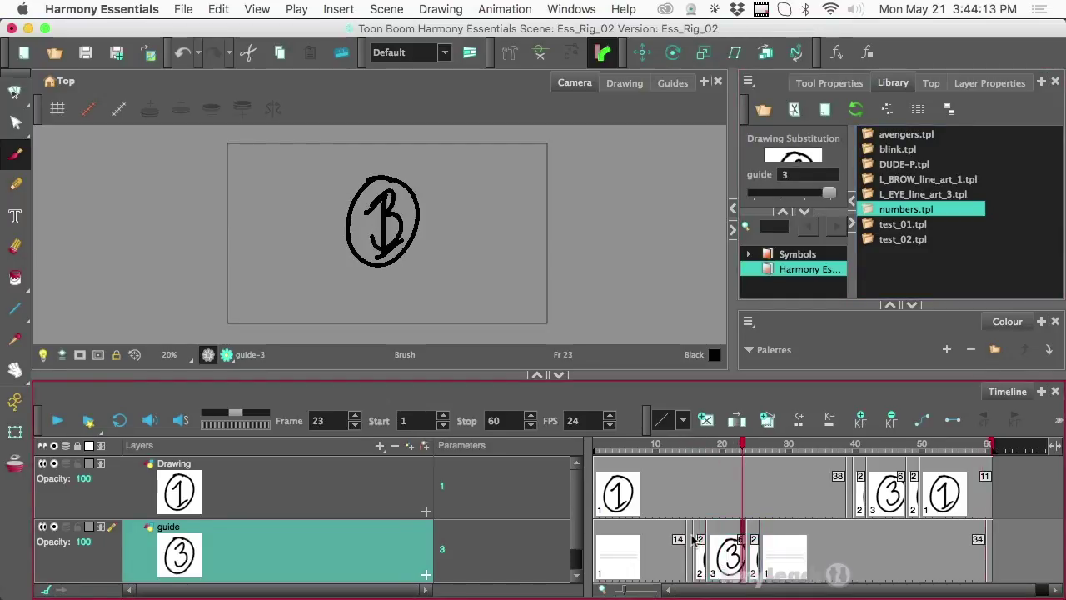
left_click(717, 551)
left_click(751, 550)
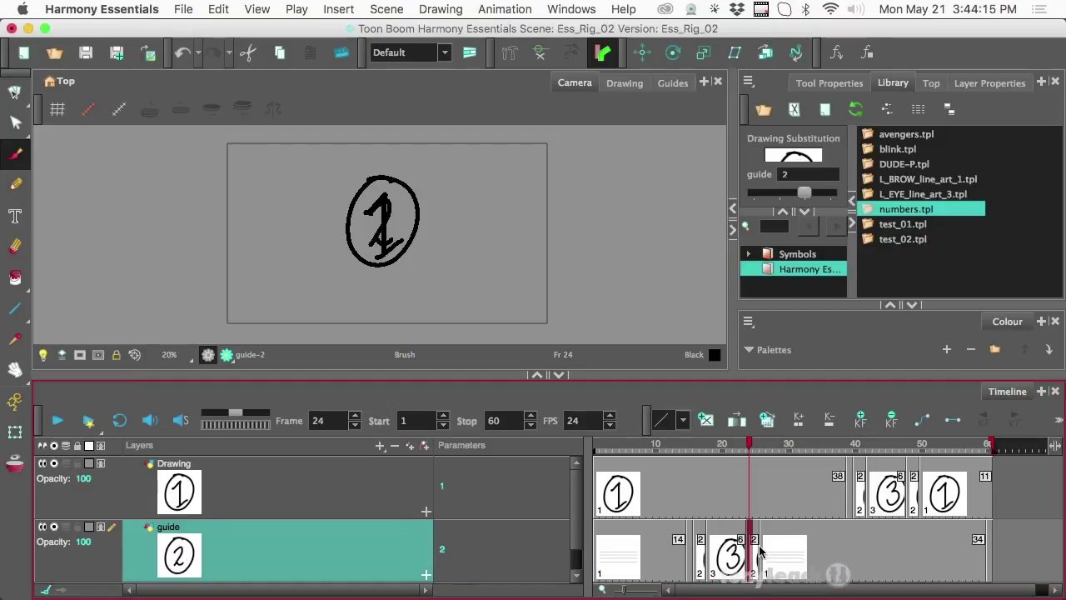
left_click(784, 549)
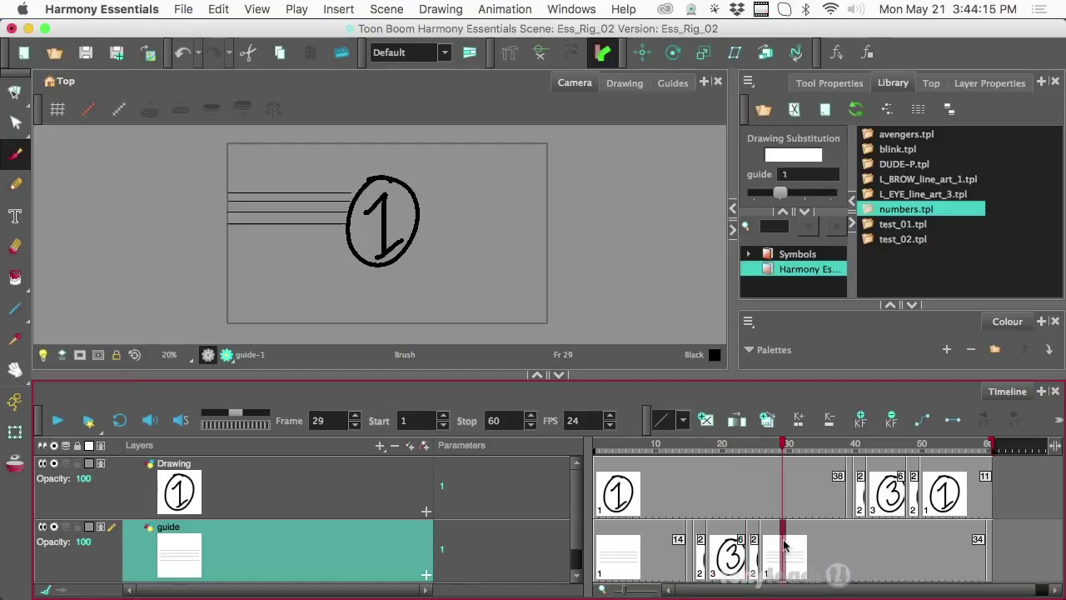
Turn off solo on the Drawing layer to review the guide layer, and undo this change and the template placement.
left_click(45, 466)
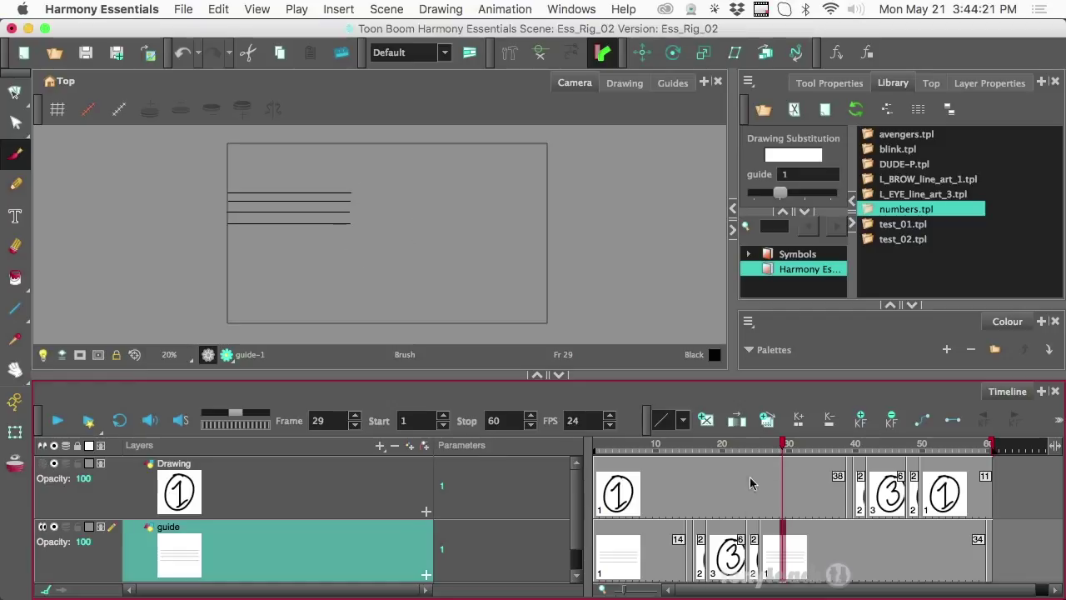
mouse_move(732, 450)
left_mouse_down()
mouse_move(683, 451)
mouse_move(712, 467)
mouse_move(683, 465)
mouse_move(792, 492)
mouse_move(676, 488)
left_mouse_up()
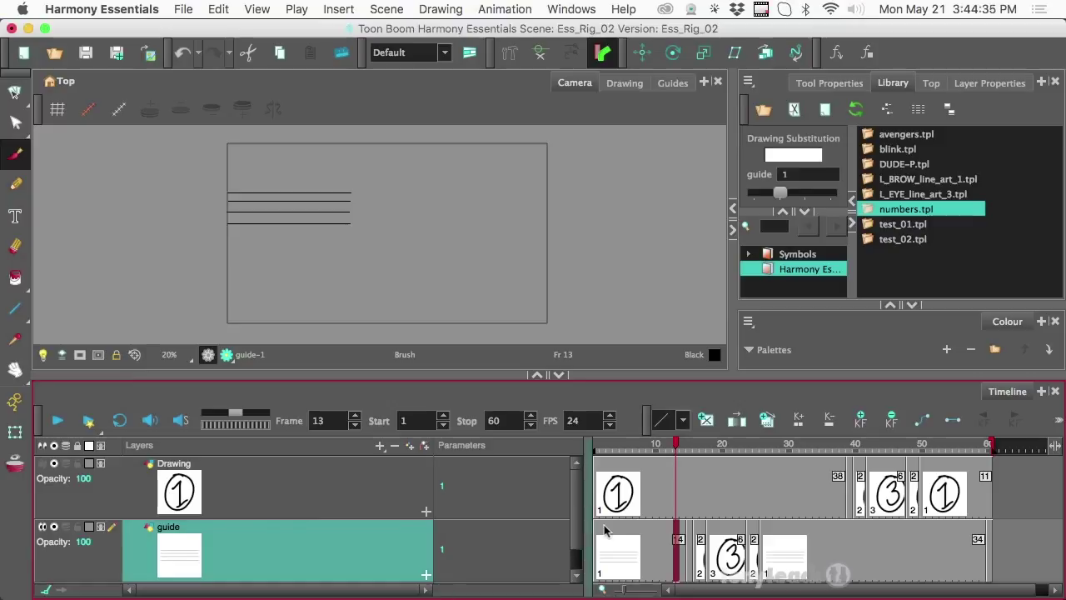
key("super+z")
key("super+z")
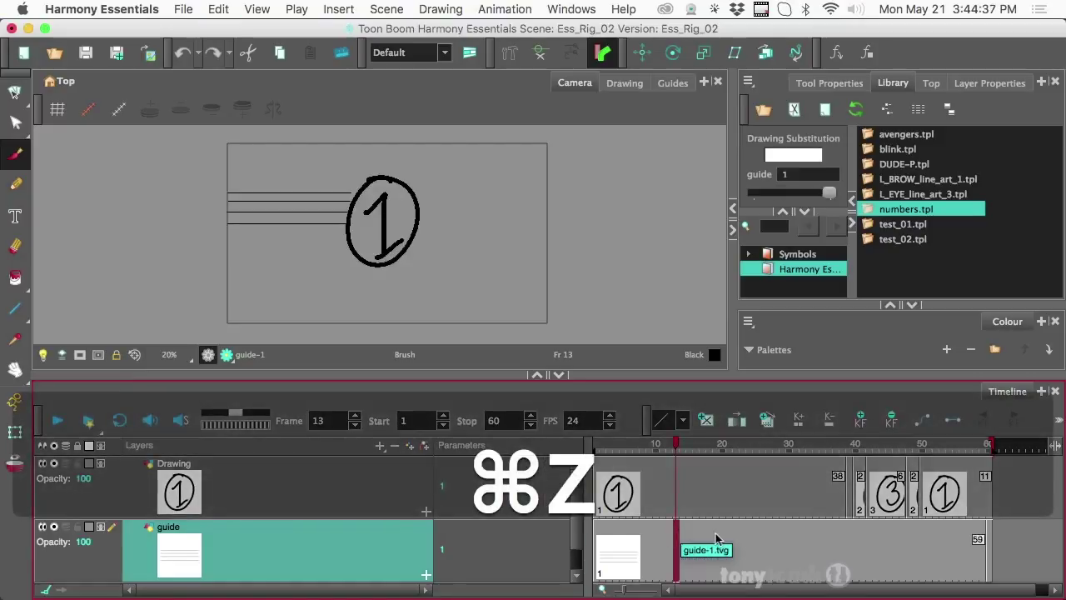
scroll(554, 533, "down", 2)
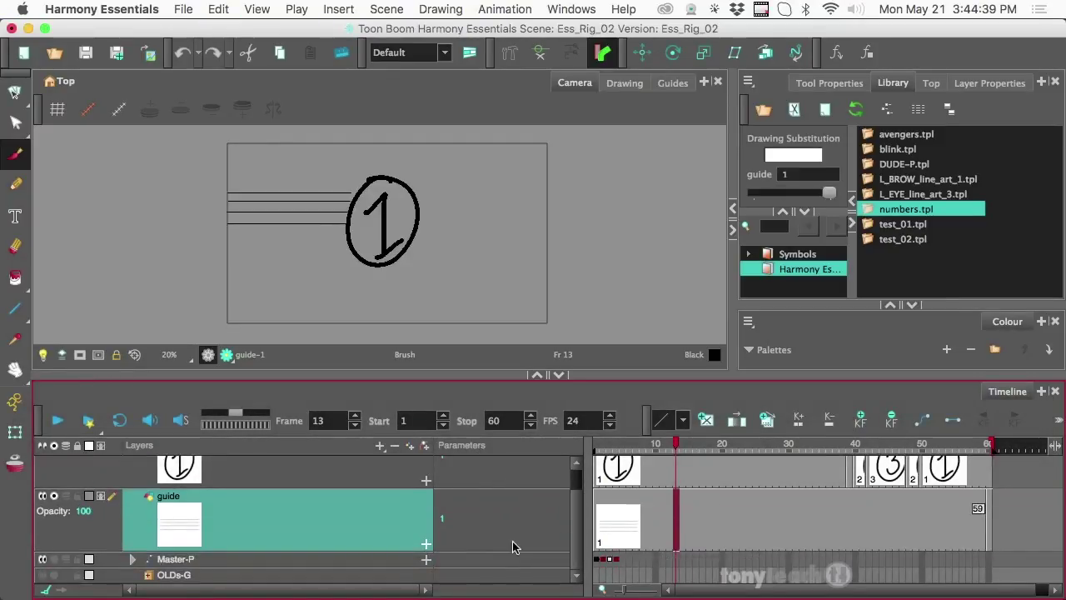
mouse_move(866, 212)
left_mouse_down()
mouse_move(683, 566)
mouse_move(599, 575)
mouse_move(745, 565)
mouse_move(904, 250)
mouse_move(868, 222)
left_mouse_up()
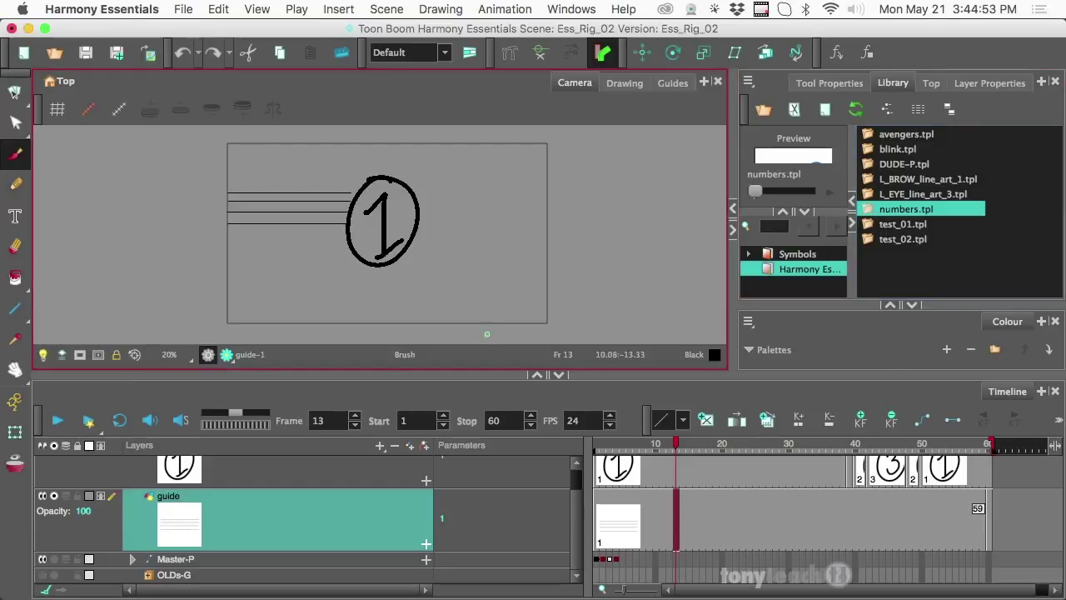
scroll(480, 486, "up", 1)
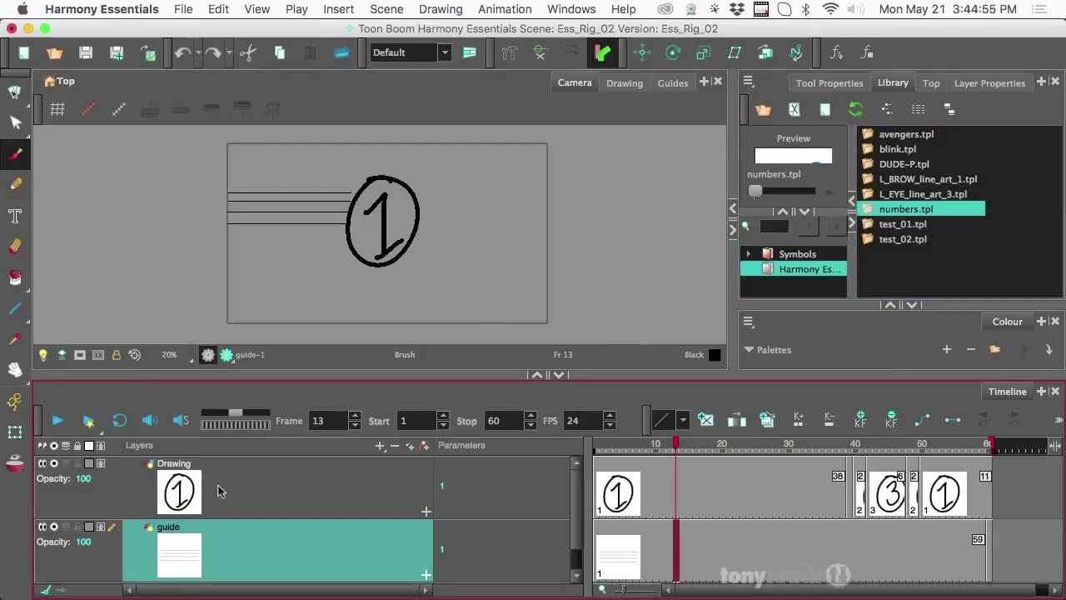
mouse_move(275, 596)
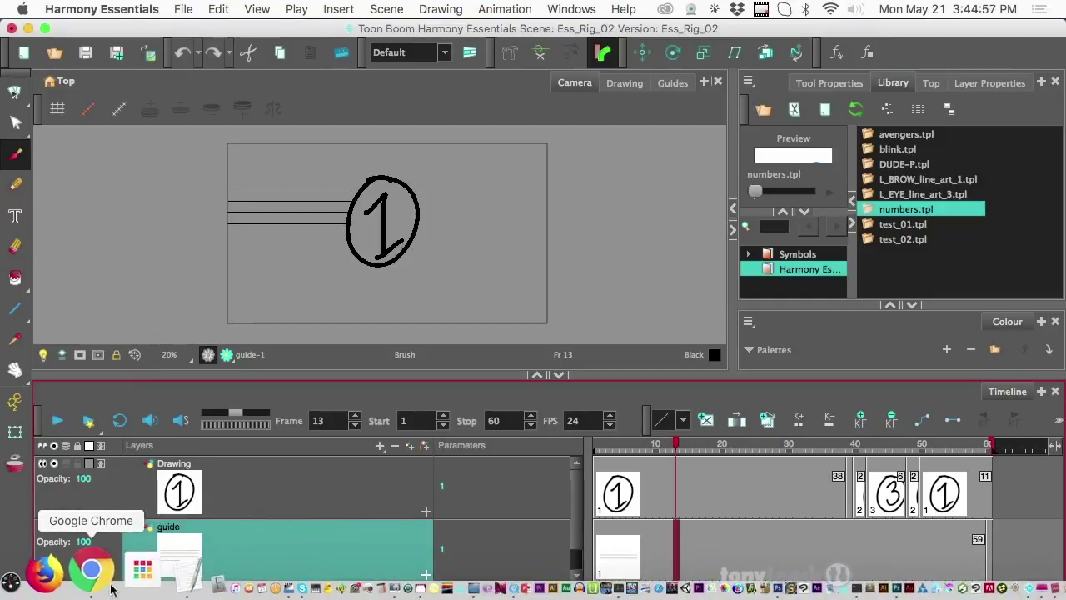
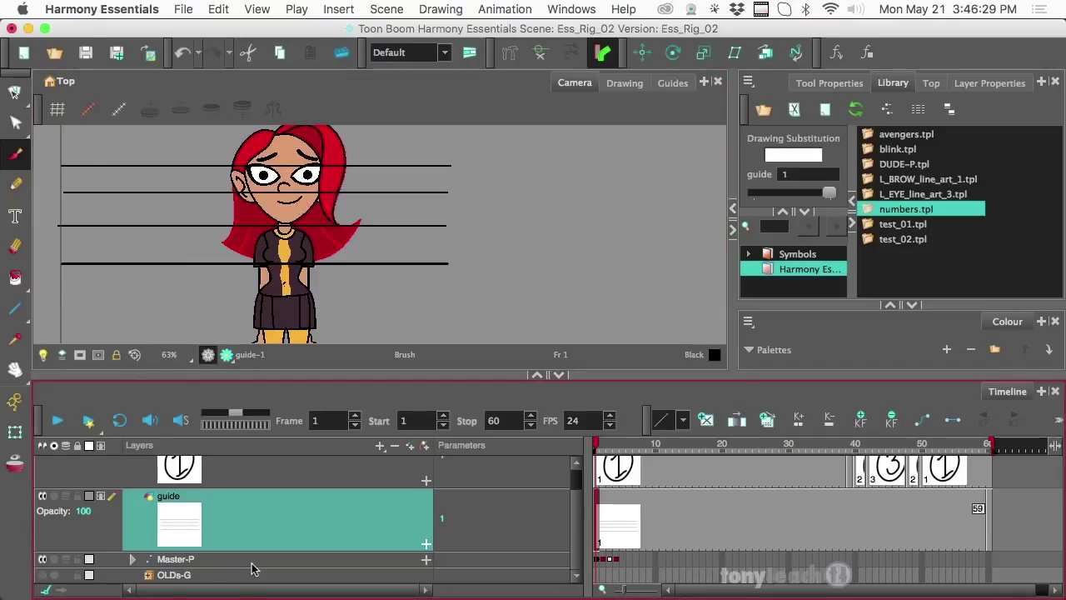
Expand the Master-P hierarchy and solo the head layer to isolate the character's head drawing.
left_click(133, 559)
scroll(177, 579, "down", 2)
scroll(179, 580, "down", 3)
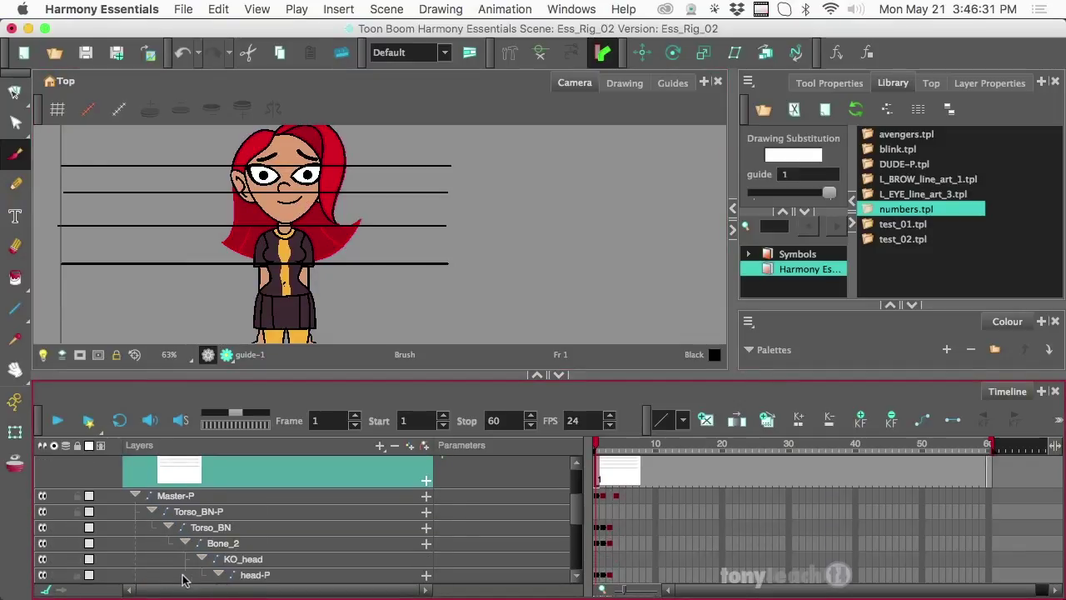
left_click(308, 545)
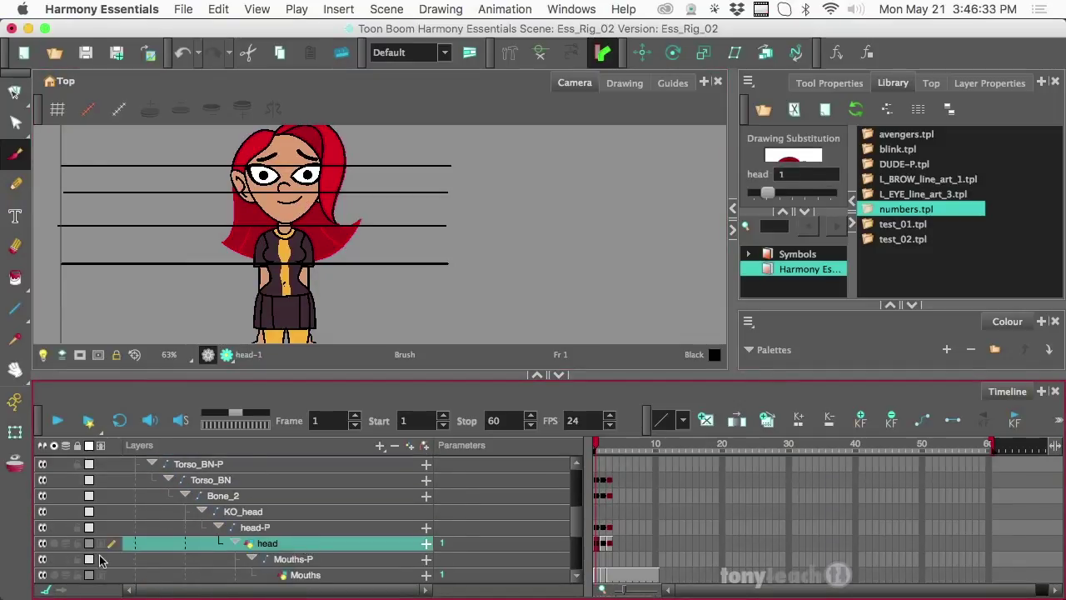
left_click(54, 543)
scroll(300, 172, "up", 3)
scroll(302, 171, "down", 2)
key("space")
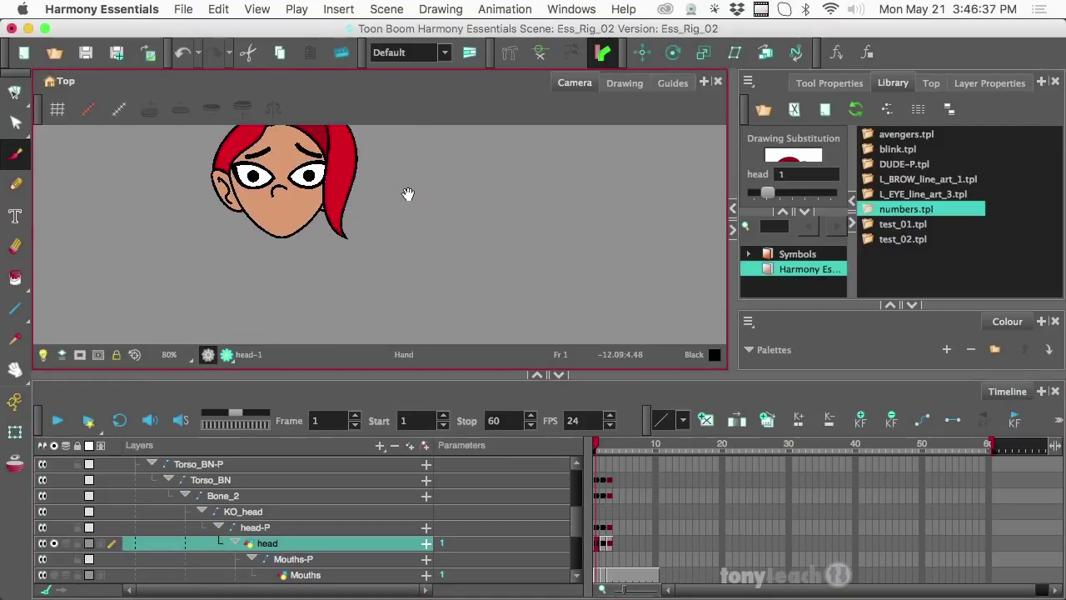
left_click_drag(408, 194, 409, 250)
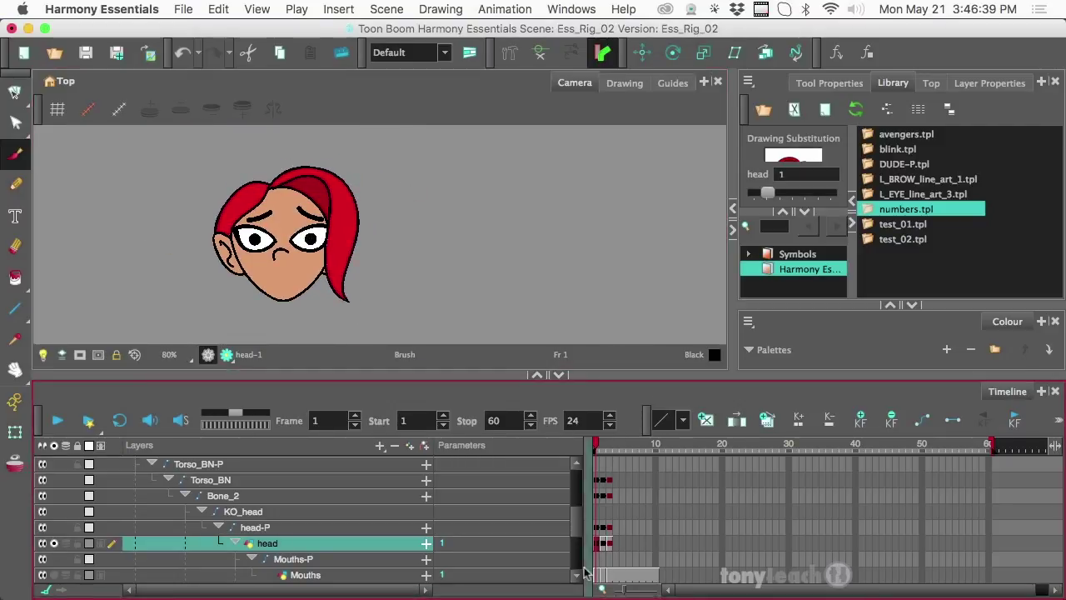
Examine the head layer's drawings at frames 1, 2 and 3, and return to frame 1.
scroll(602, 556, "up", 2)
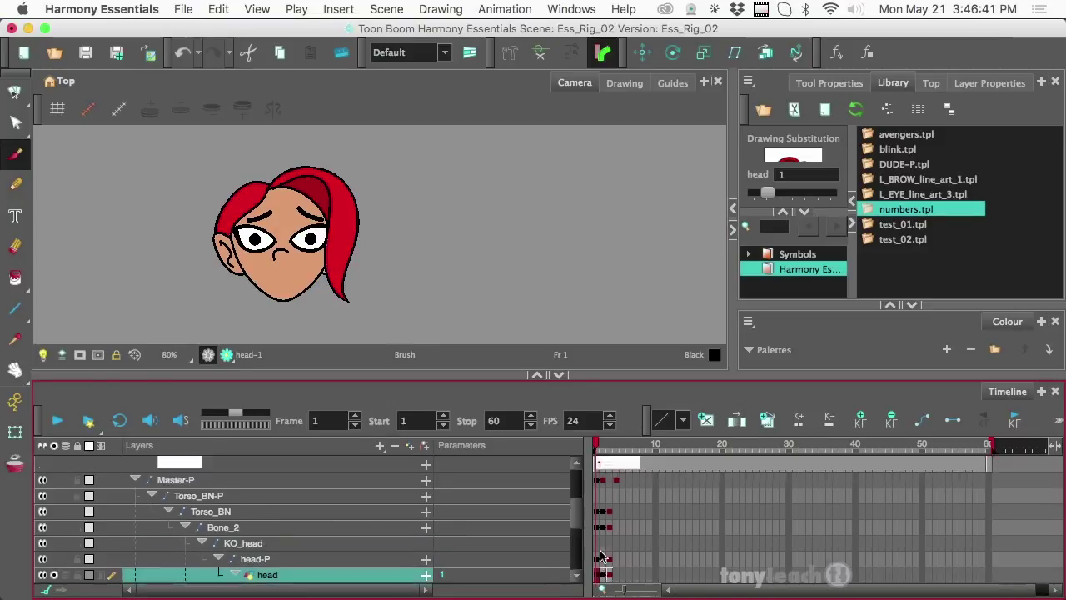
scroll(603, 556, "down", 4)
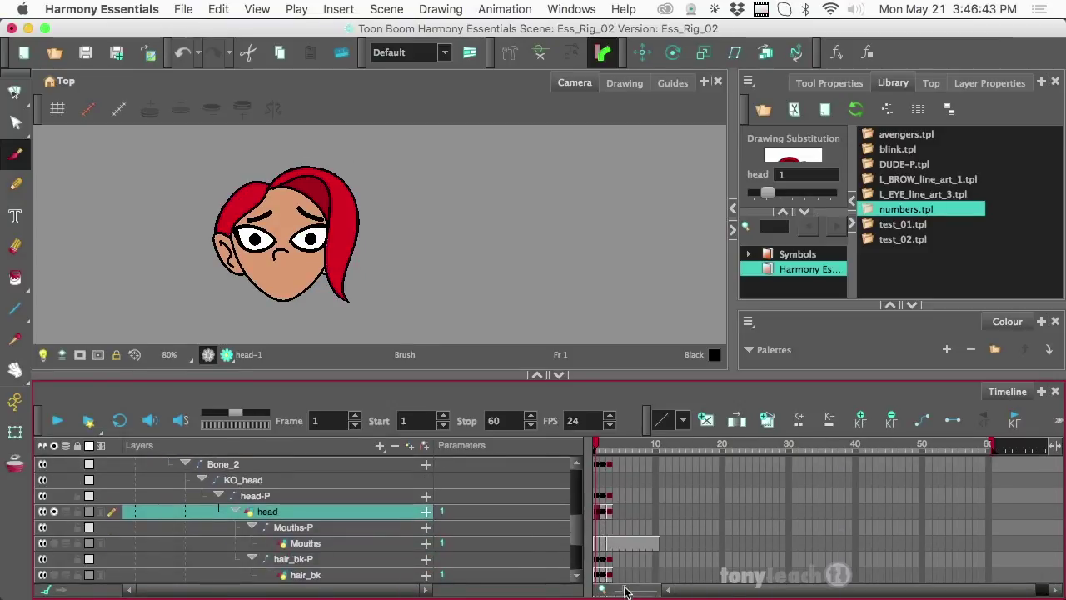
left_click_drag(627, 592, 638, 591)
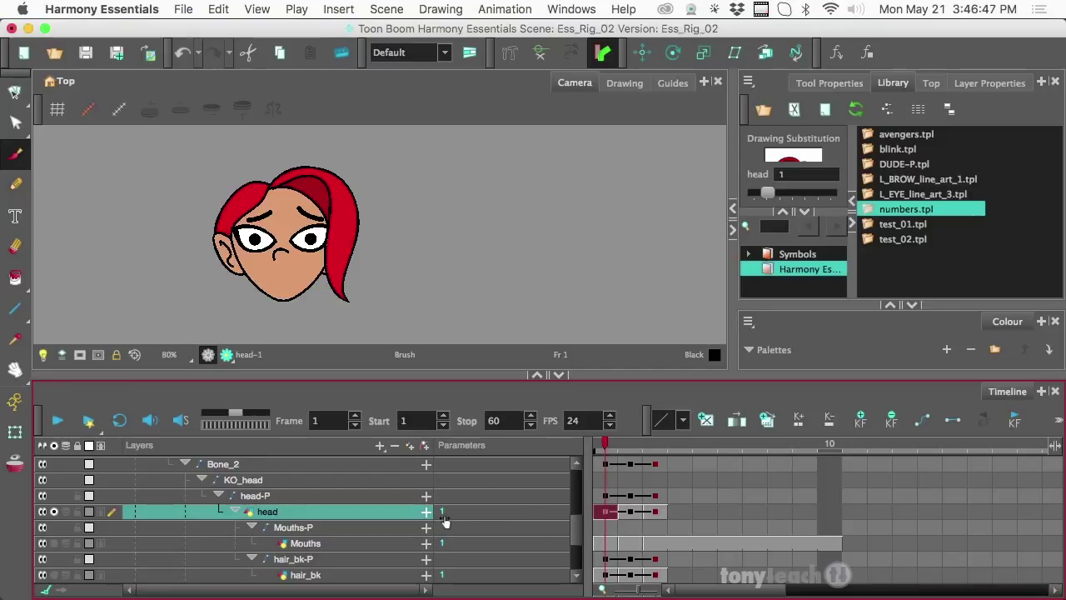
left_click(630, 515)
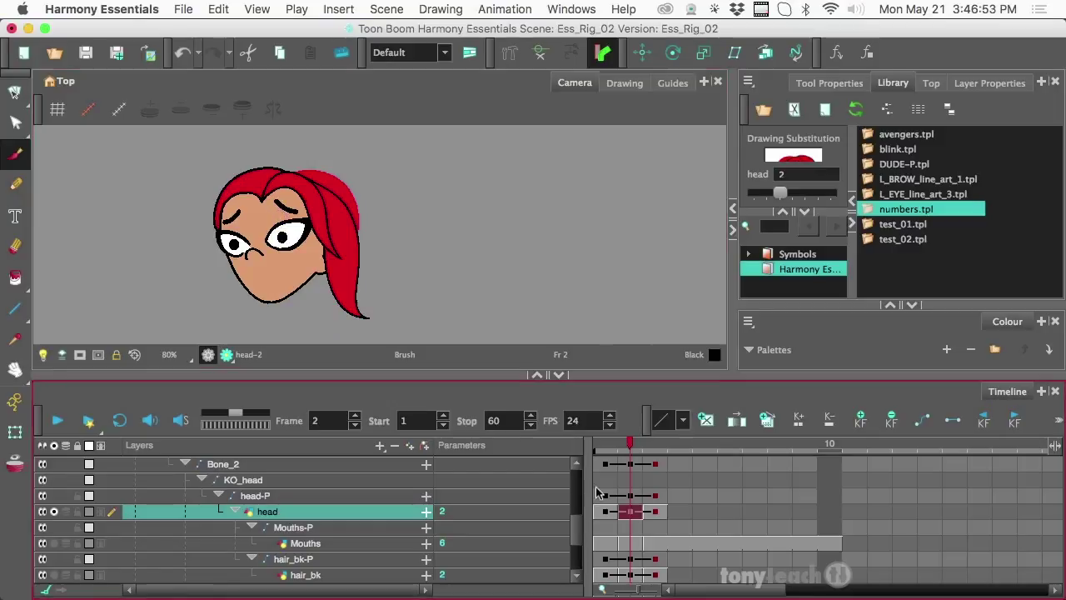
left_click(658, 516)
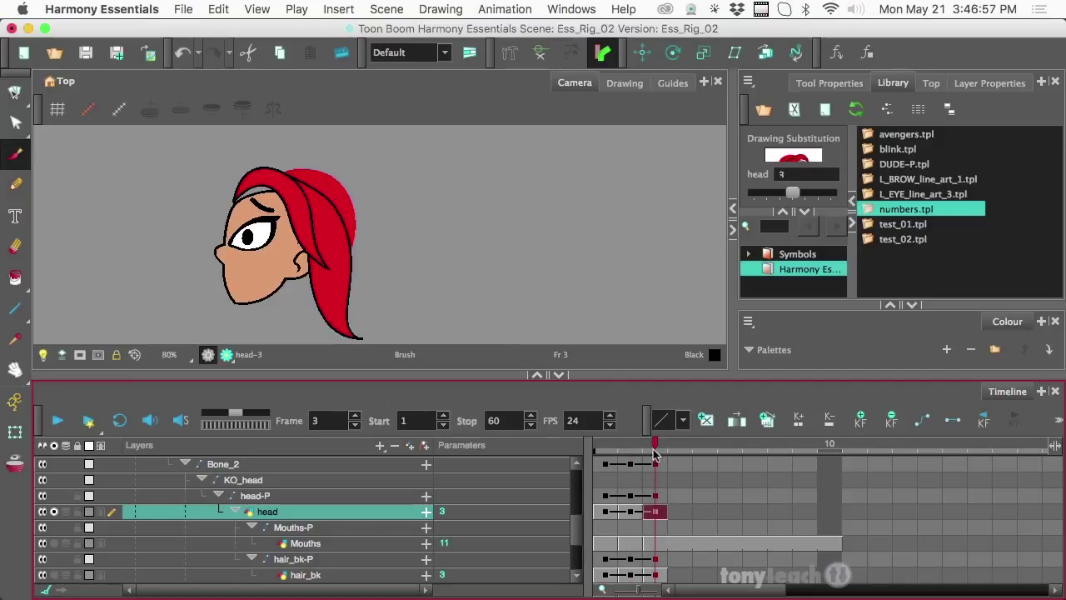
left_click_drag(654, 448, 612, 454)
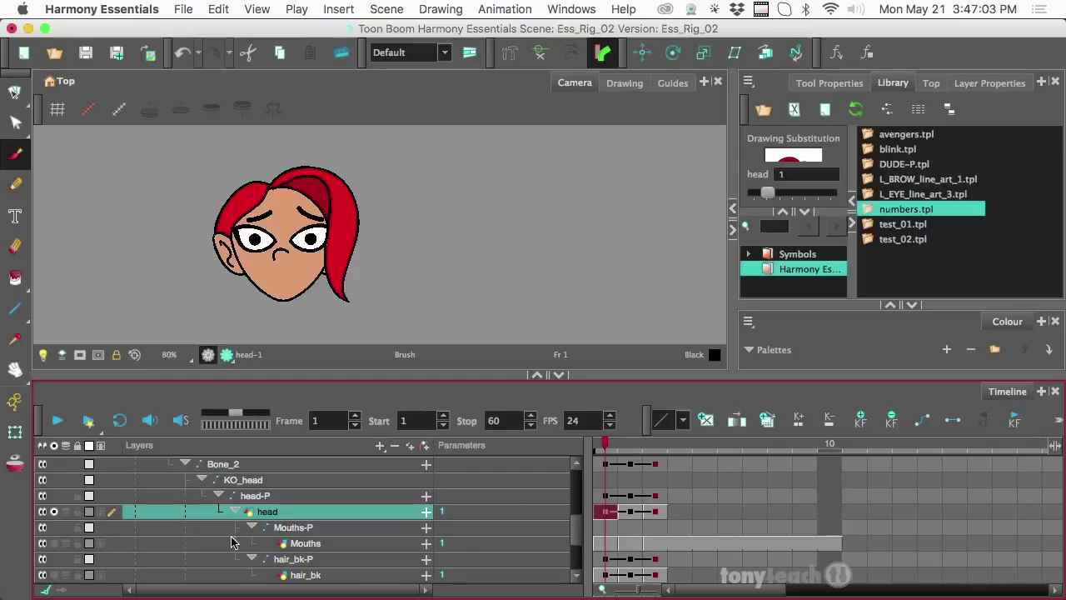
Solo the Mouths layer along with the head and examine its drawings at frames 1, 2 and 3.
left_click(317, 549)
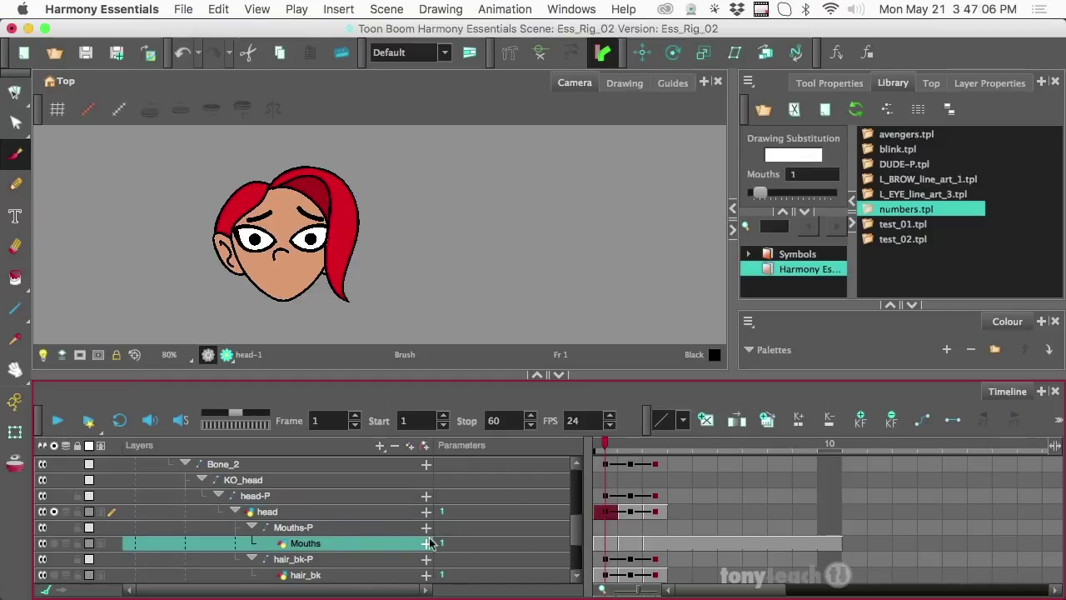
left_click(607, 546)
key("1")
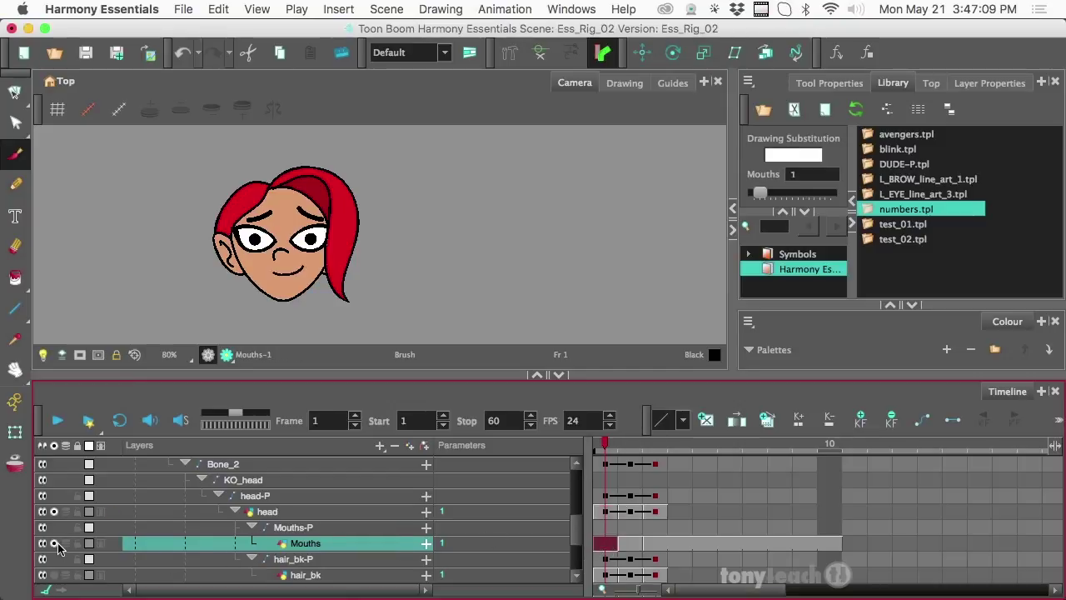
left_click(630, 448)
key("6")
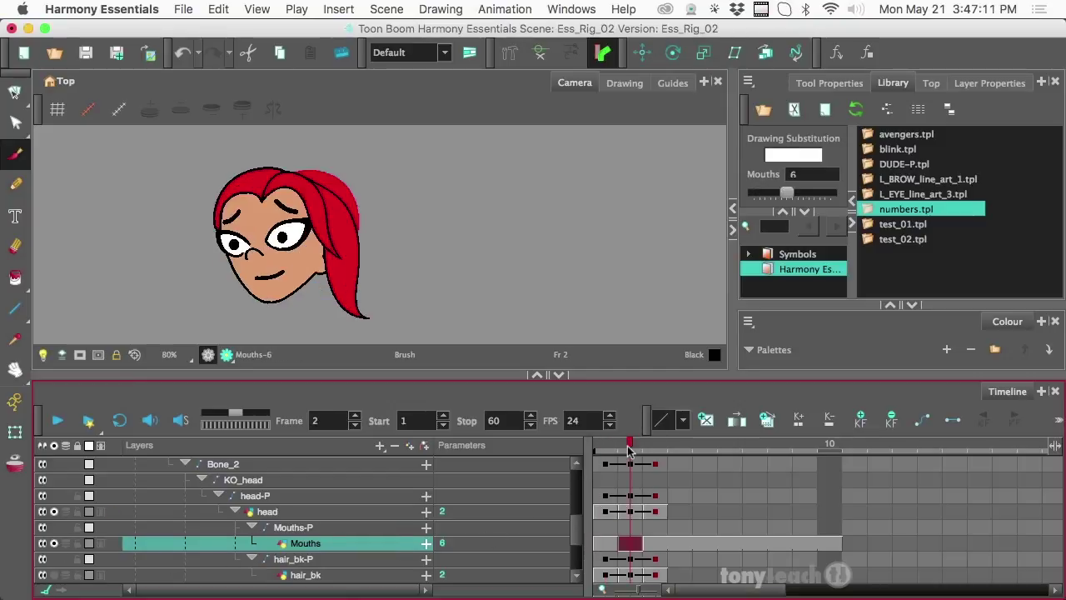
left_click(655, 546)
type("11")
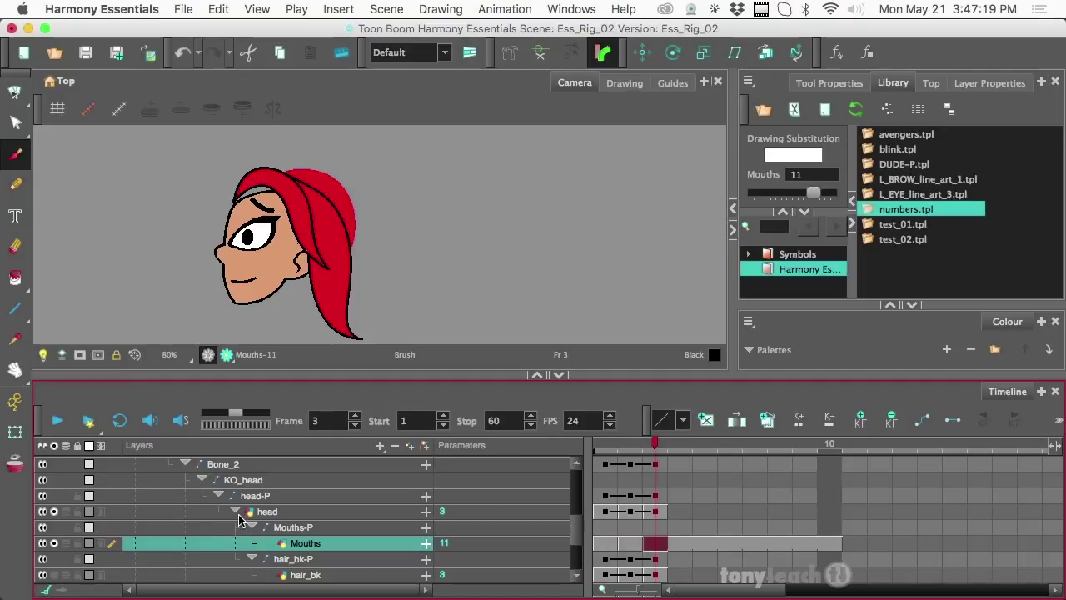
Add the torso layer to the solo and examine its drawings at frames 1, 2 and 3, ending on frame 1.
scroll(231, 518, "down", 4)
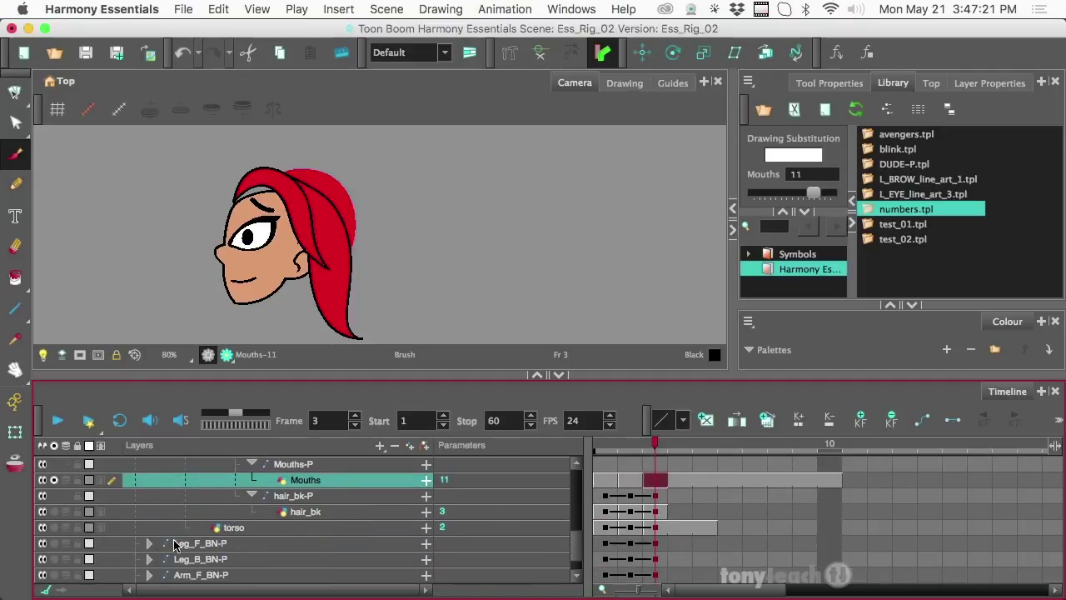
left_click(54, 527)
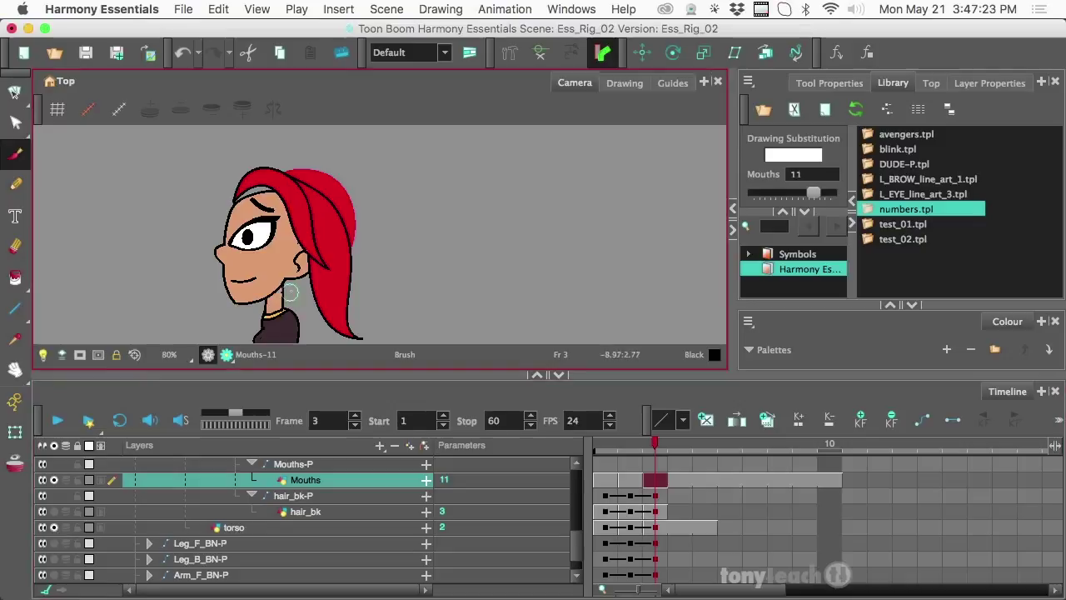
scroll(296, 286, "down", 1)
scroll(295, 286, "down", 3)
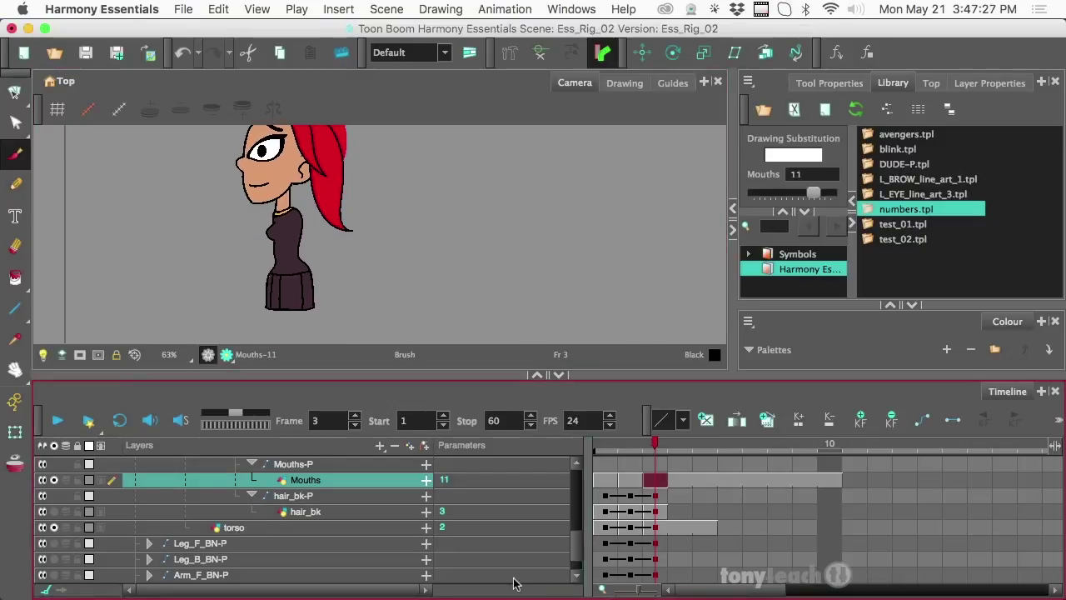
left_click(598, 530)
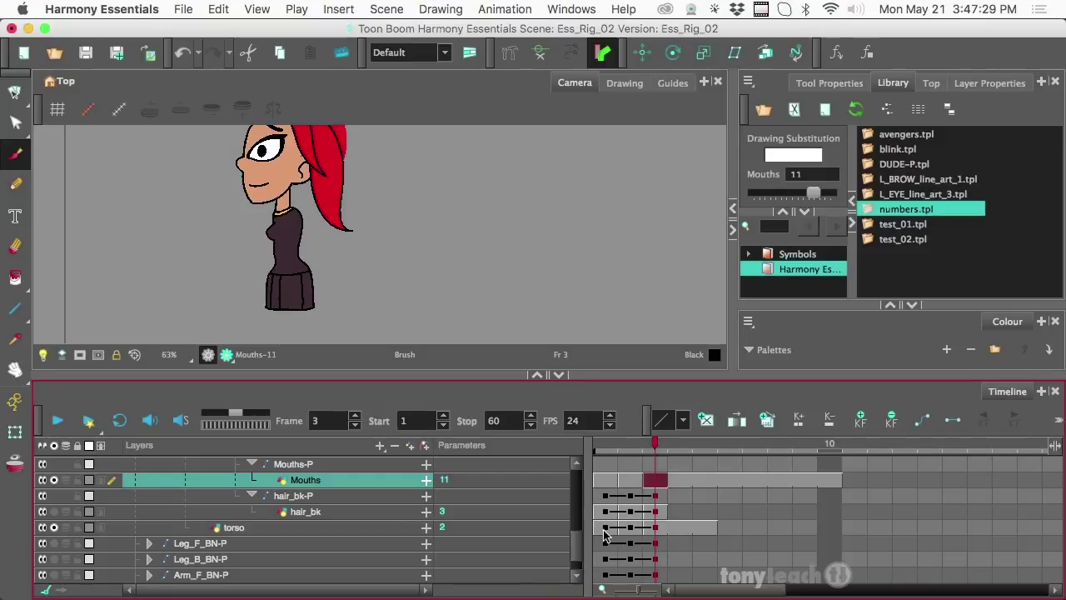
left_click(606, 531)
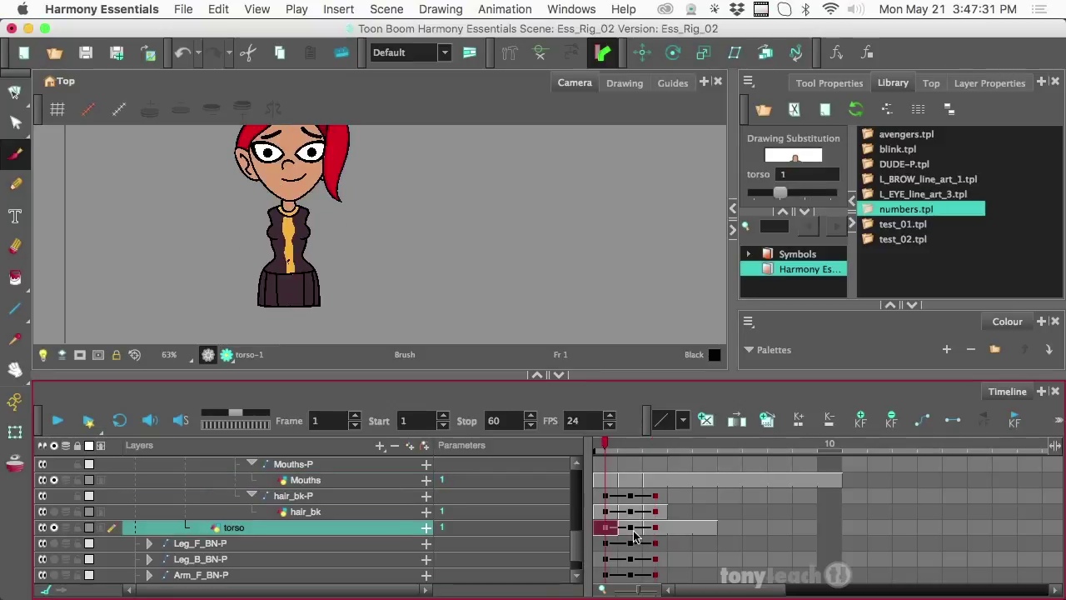
left_click(634, 533)
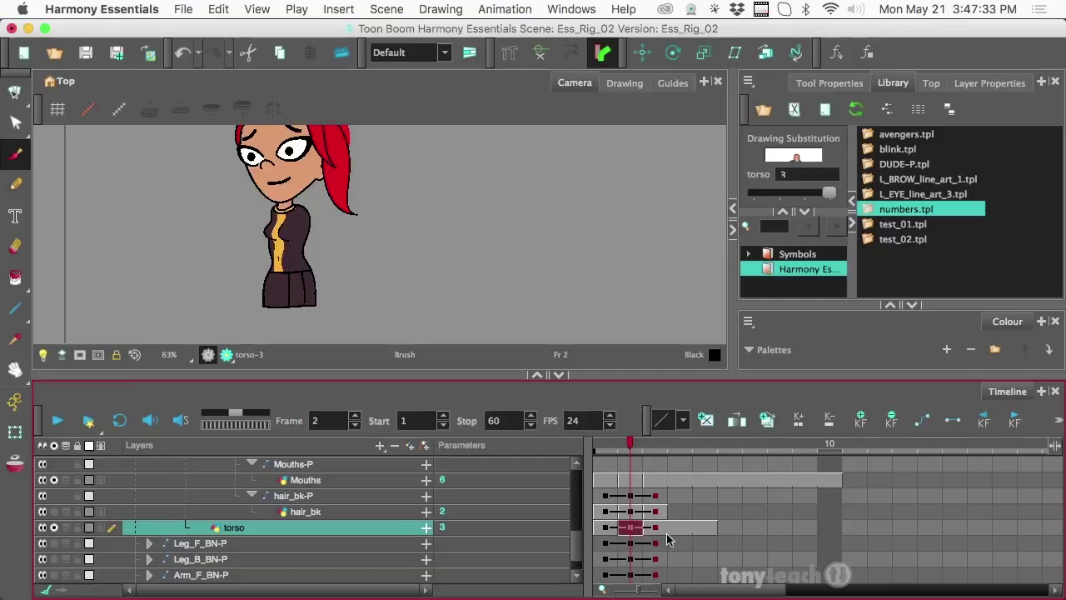
left_click(664, 535)
left_click(606, 528)
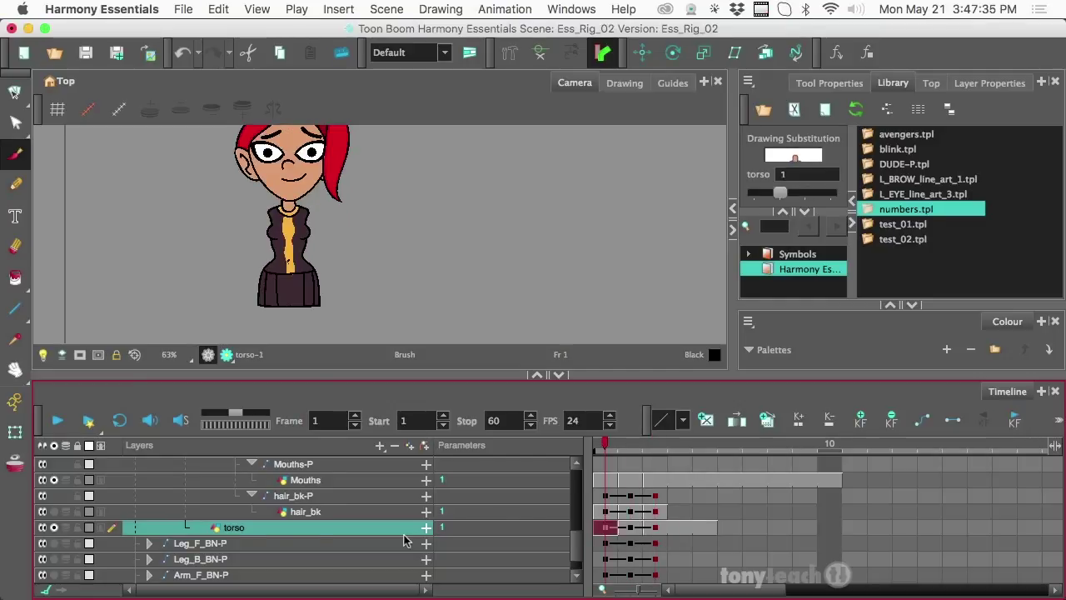
Collapse the Master-P hierarchy and turn off the soloed layers to show the complete character at frame 1.
scroll(403, 540, "up", 6)
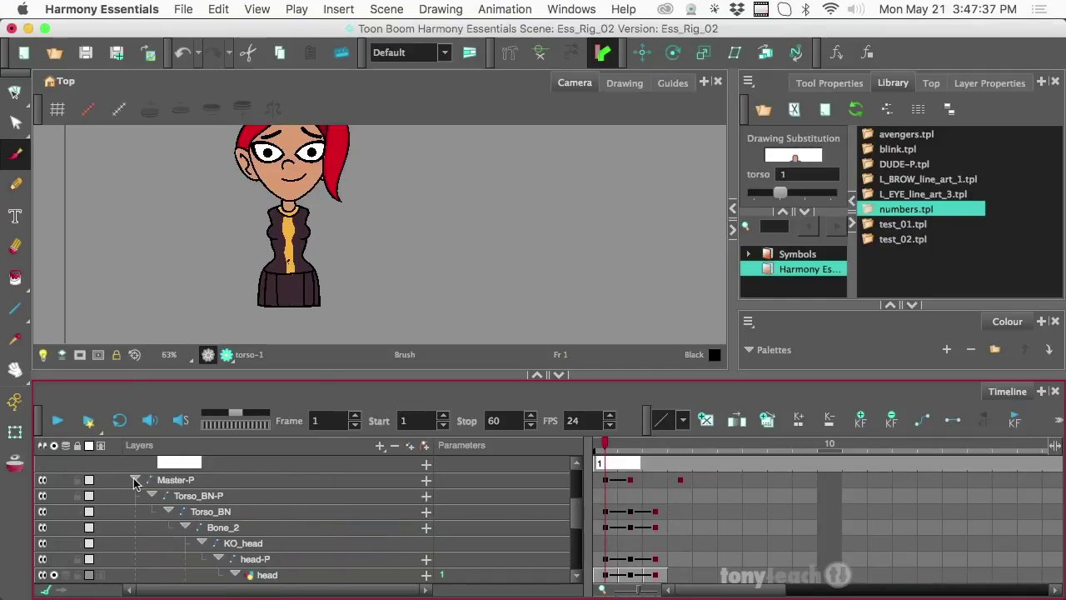
left_click(135, 481)
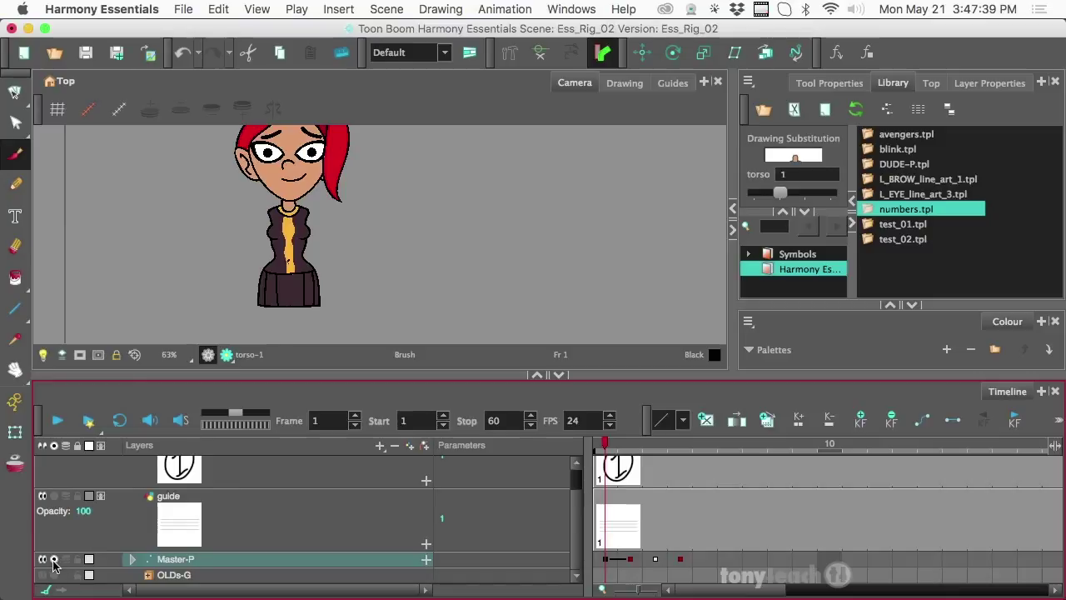
left_click(52, 561)
left_click(43, 562)
left_click(49, 563)
mouse_move(608, 446)
left_mouse_down()
mouse_move(631, 447)
mouse_move(605, 446)
left_mouse_up()
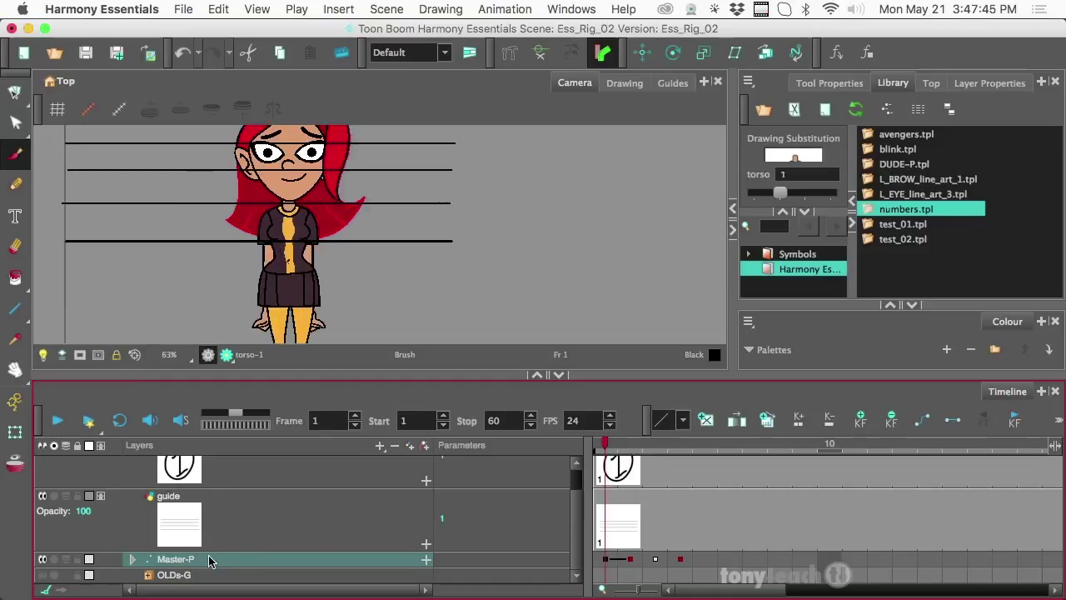
Select the whole rig through Master-P with the Transform tool and flip the character horizontally at frame 1.
left_click(16, 433)
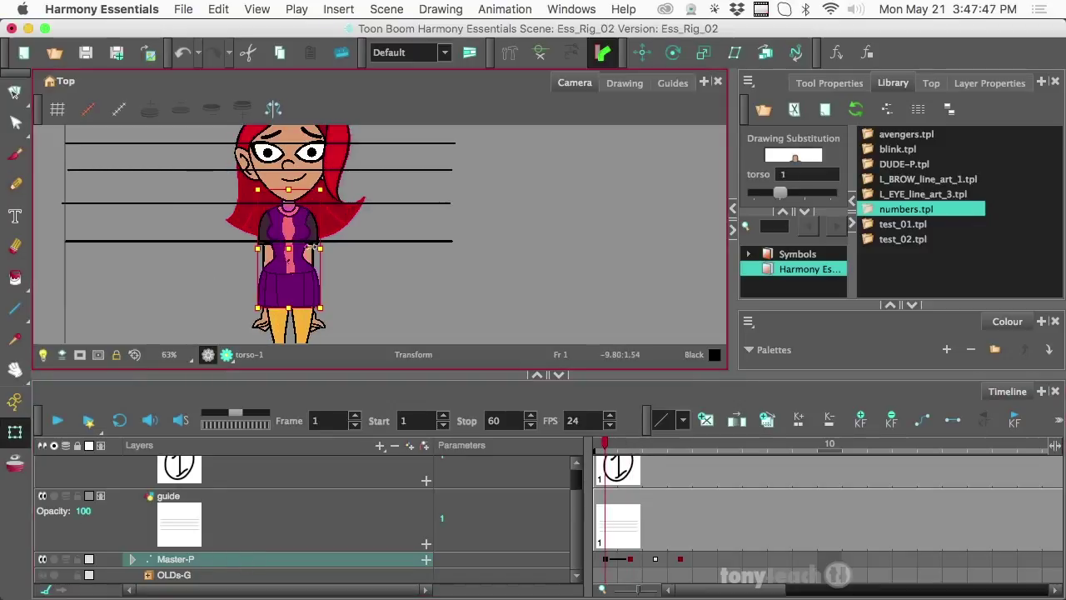
left_click(344, 559)
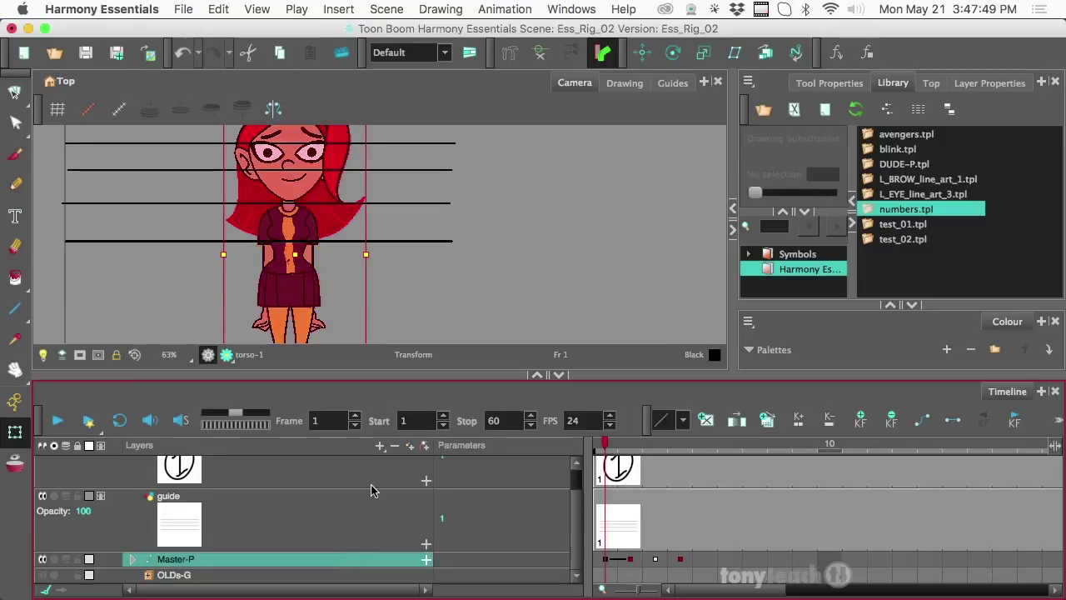
scroll(357, 288, "down", 2)
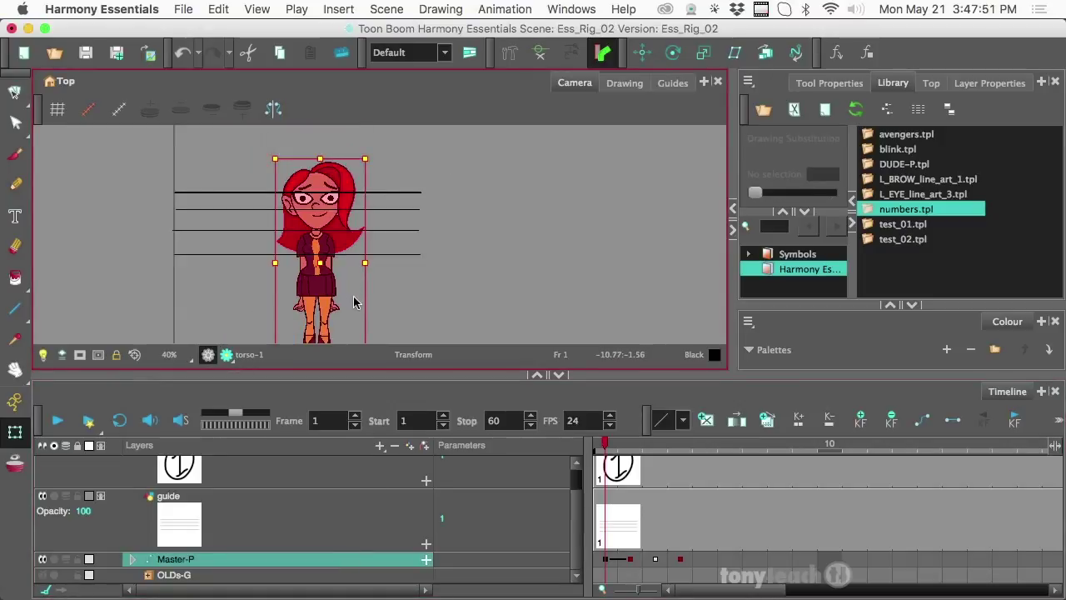
left_click_drag(354, 302, 345, 302)
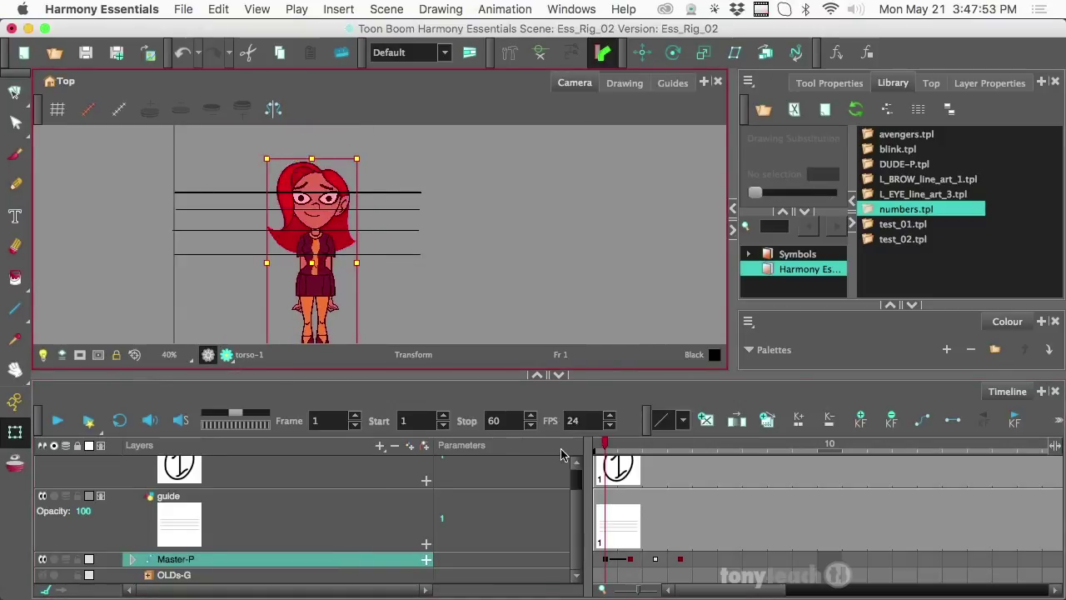
Switch to the Webinar Q&A slide asking whether rotated parts such as the 3/4 head are drawing substitutions.
left_click(596, 448)
mouse_move(596, 448)
left_mouse_down()
mouse_move(657, 454)
mouse_move(598, 454)
left_mouse_up()
mouse_move(312, 583)
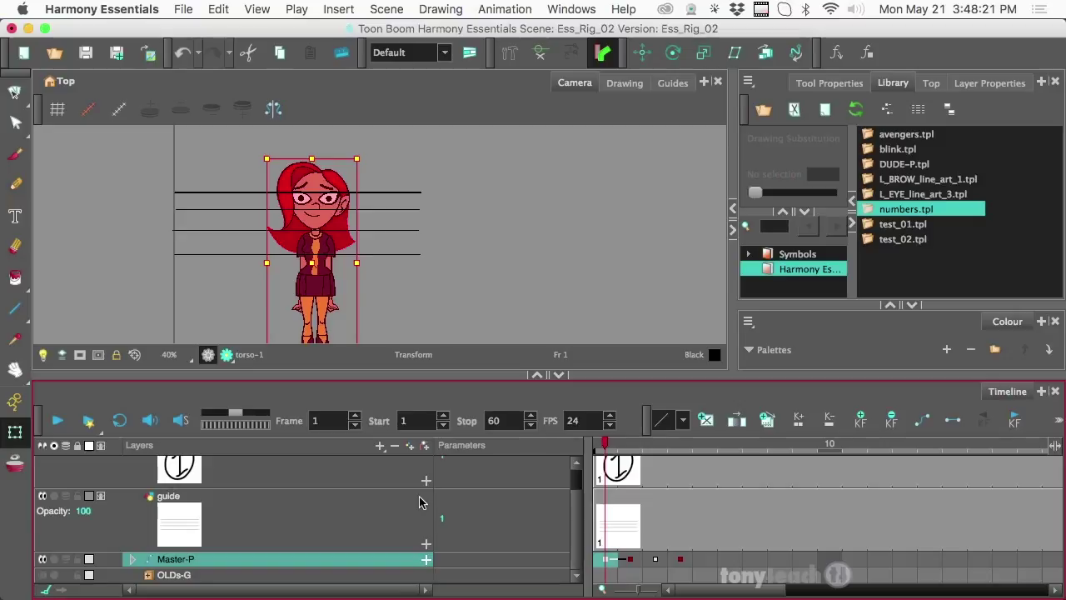
key("super+Tab")
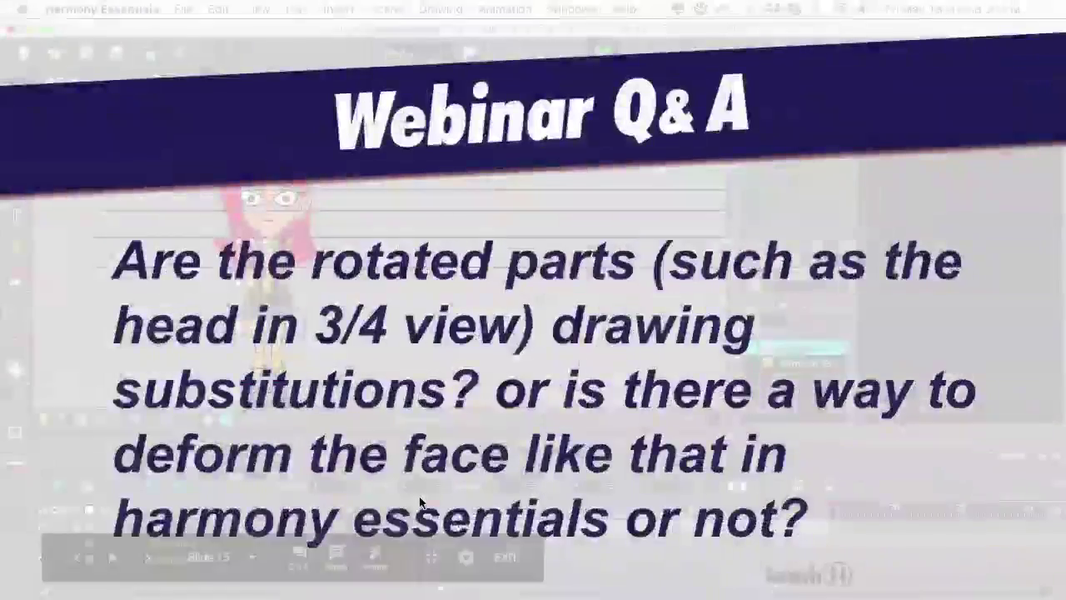
Return to the Ess_Rig_02 scene and add a drawing layer with the default name directly above Master-P.
key("Right")
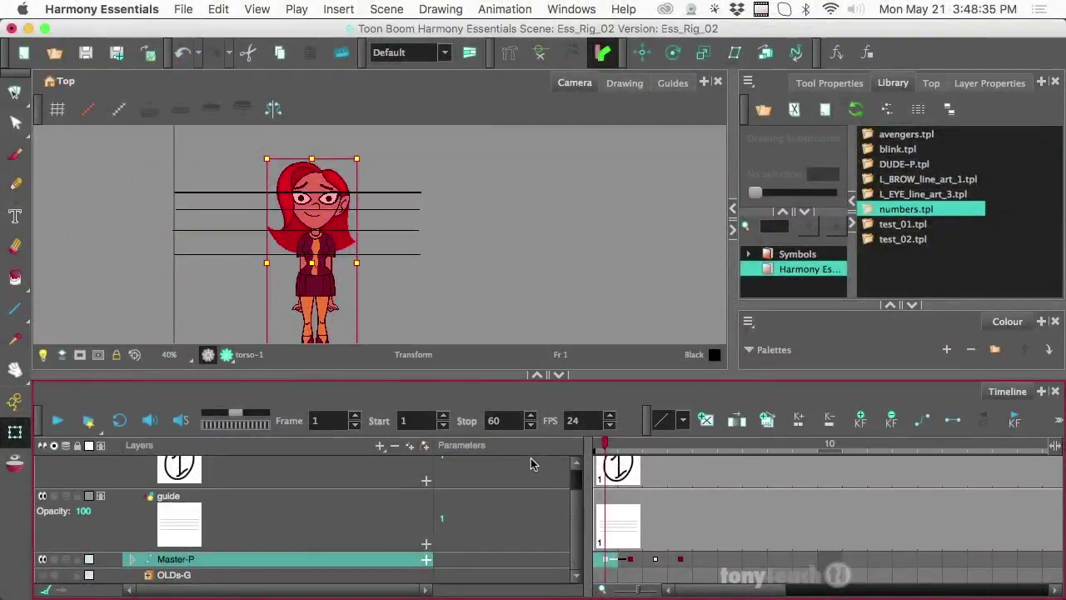
scroll(416, 495, "up", 2)
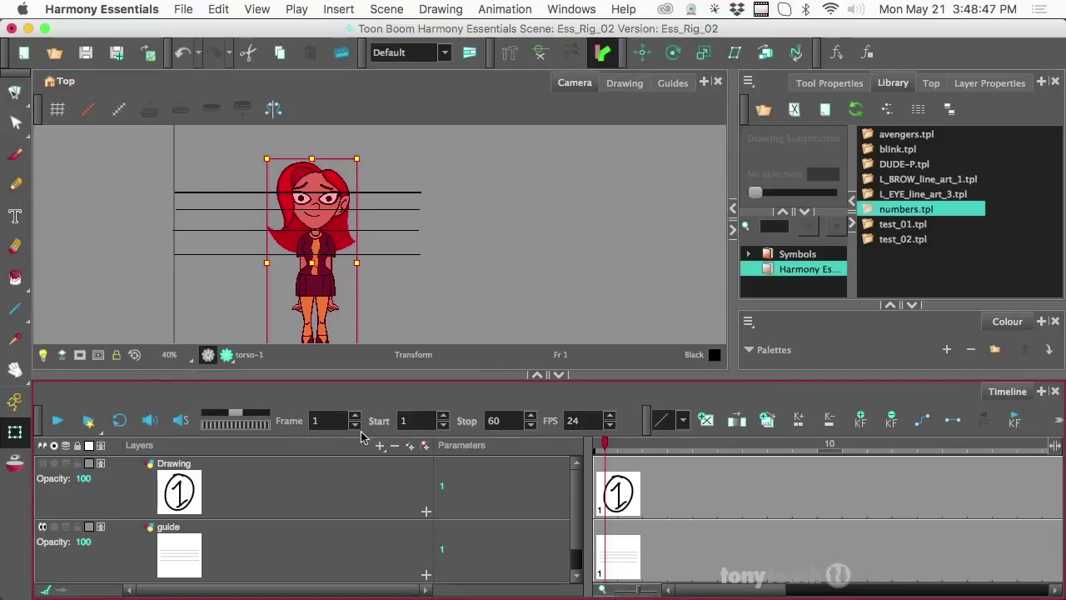
left_click(408, 447)
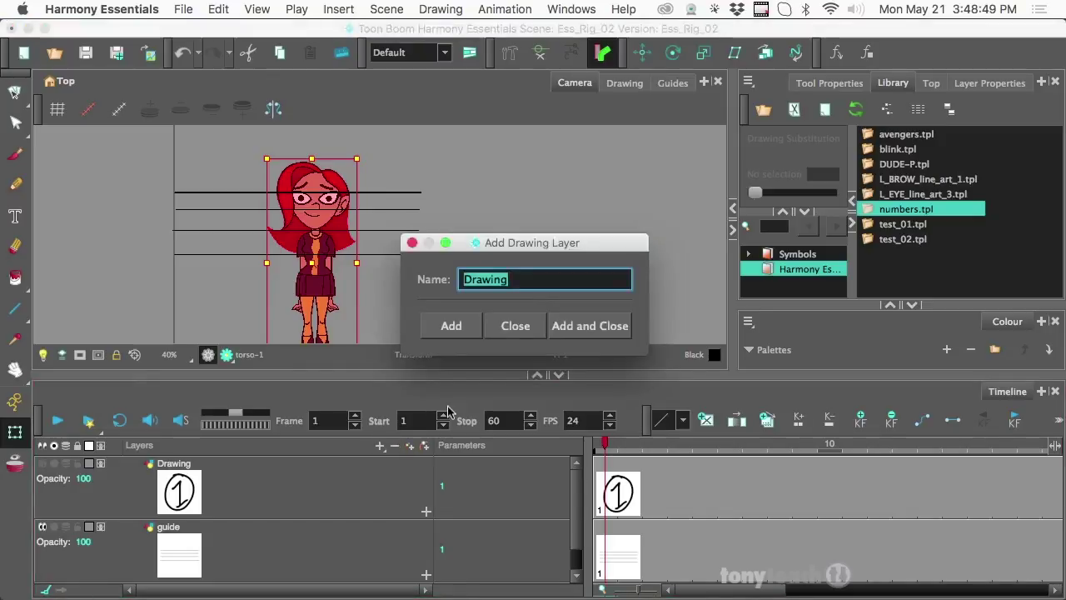
left_click(574, 331)
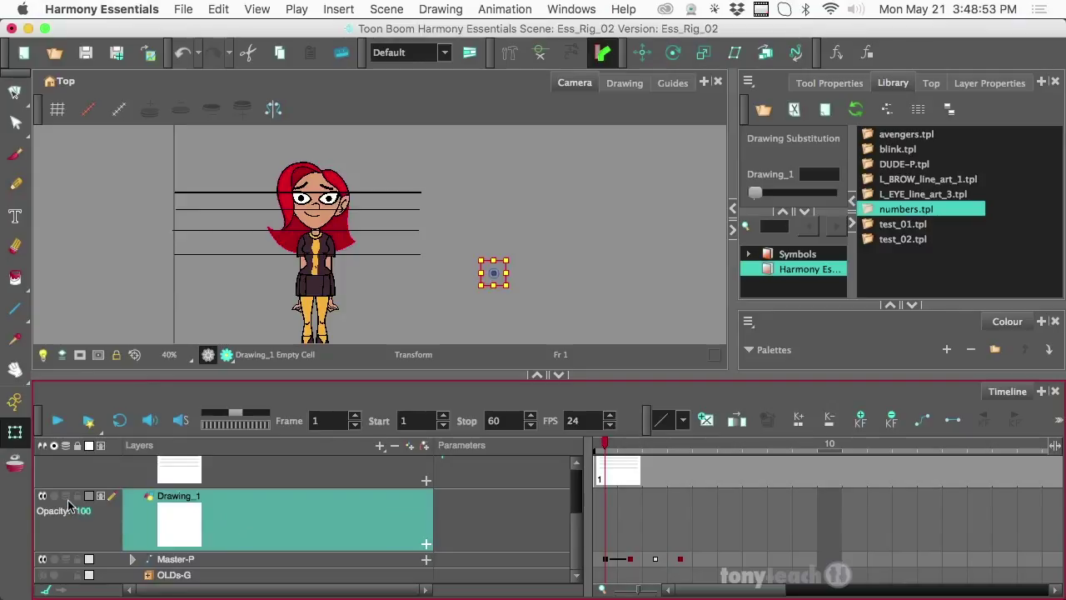
Solo the new drawing layer and brush a single near-vertical black stroke for the arm at frame 1.
left_click(54, 496)
left_click(15, 154)
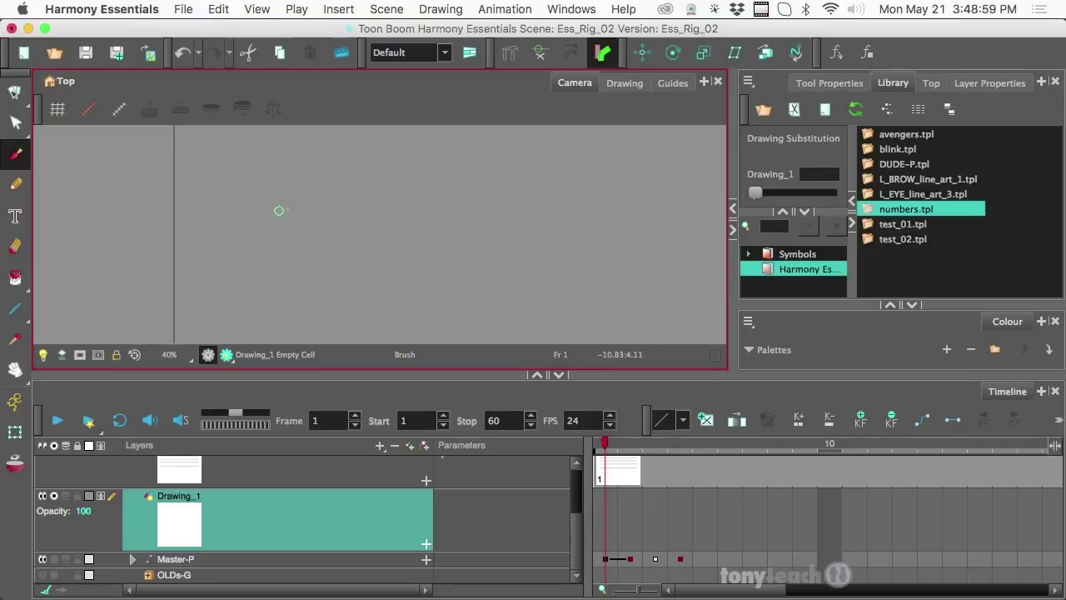
left_click_drag(381, 147, 375, 252)
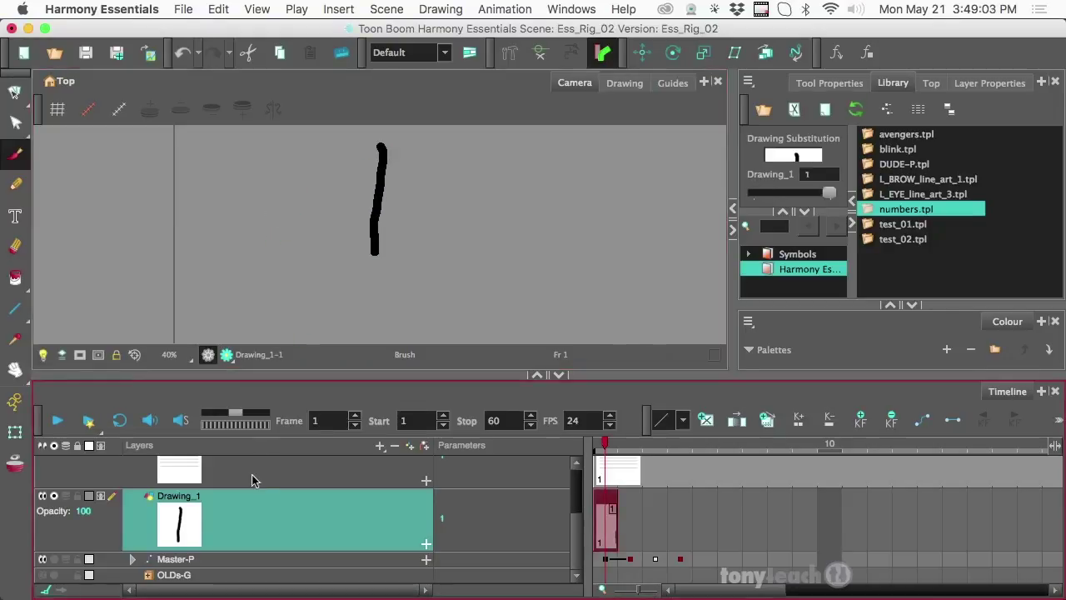
Rename the new drawing layer as arm.
double_click(175, 496)
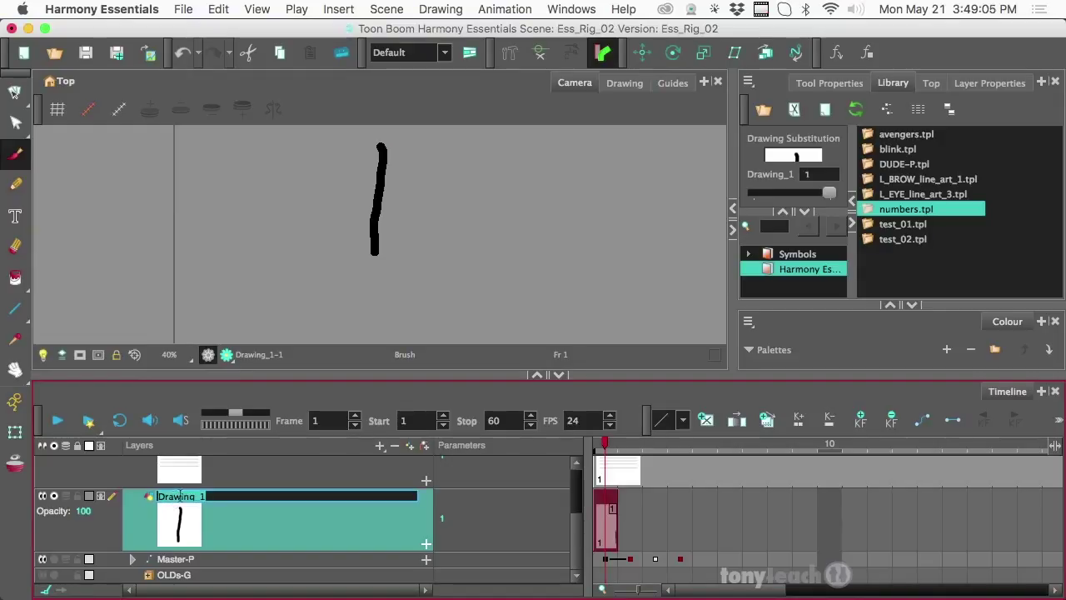
type("arm")
key("Return")
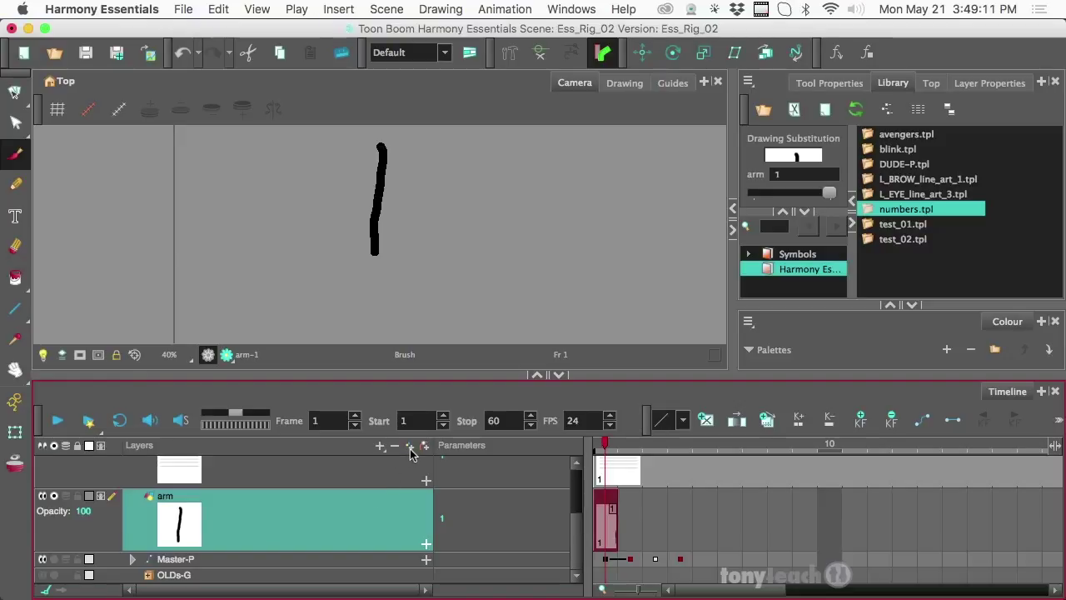
Add a drawing layer named hand below arm and brush a small forked hand at the lower end of the arm stroke.
key("super+r")
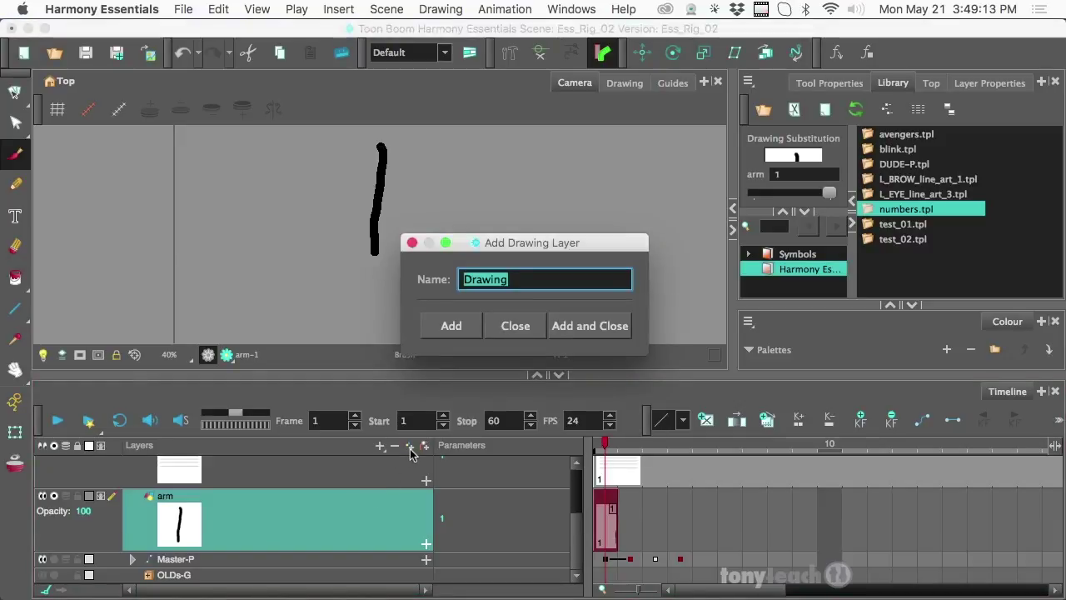
type("hand")
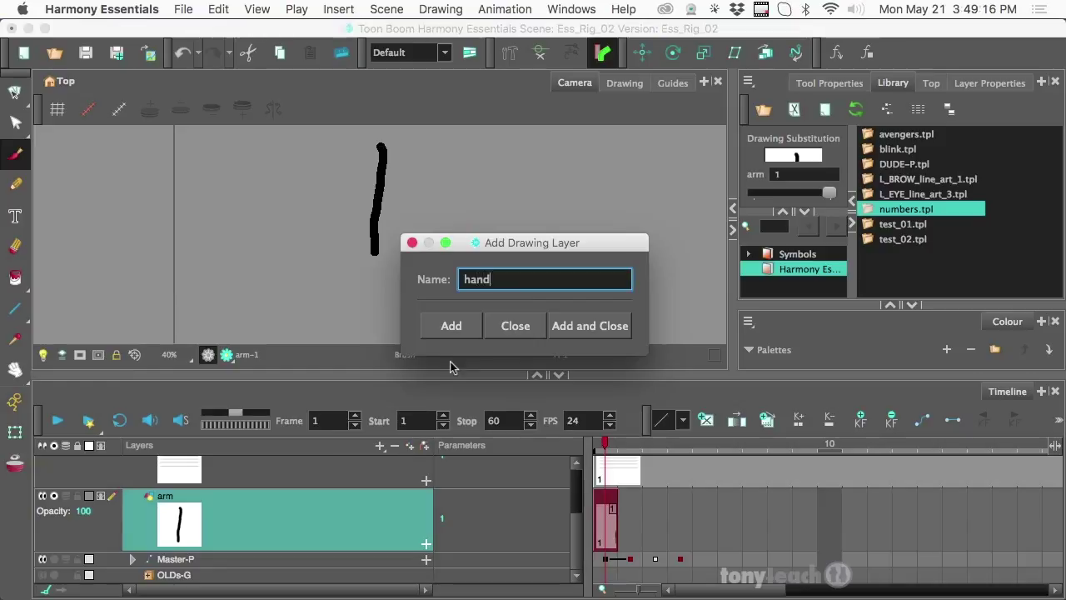
left_click(565, 327)
left_click_drag(210, 567, 191, 538)
left_click(186, 563)
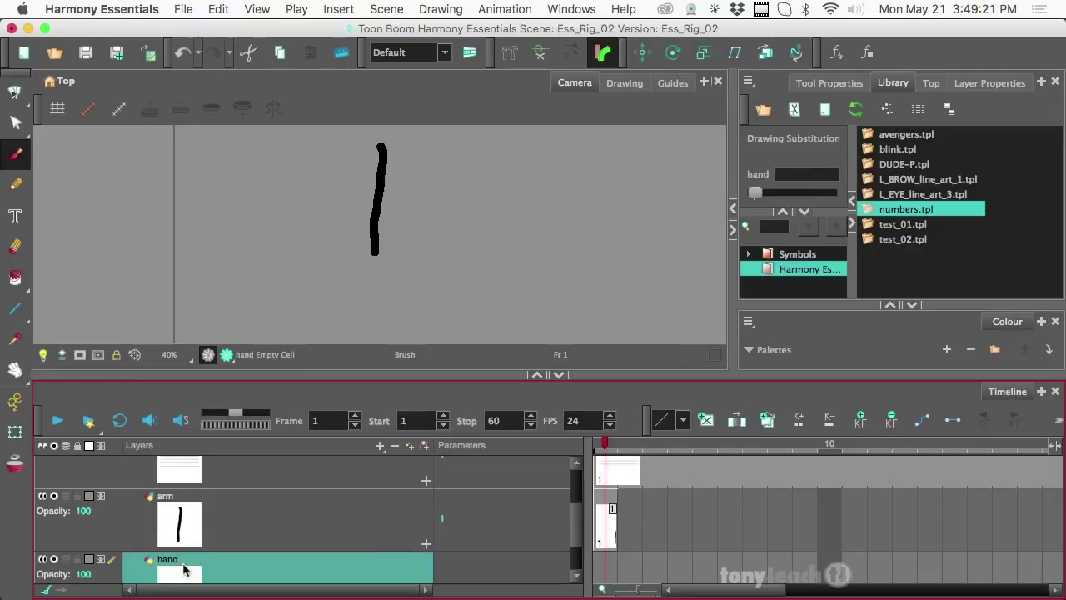
left_click_drag(370, 261, 360, 284)
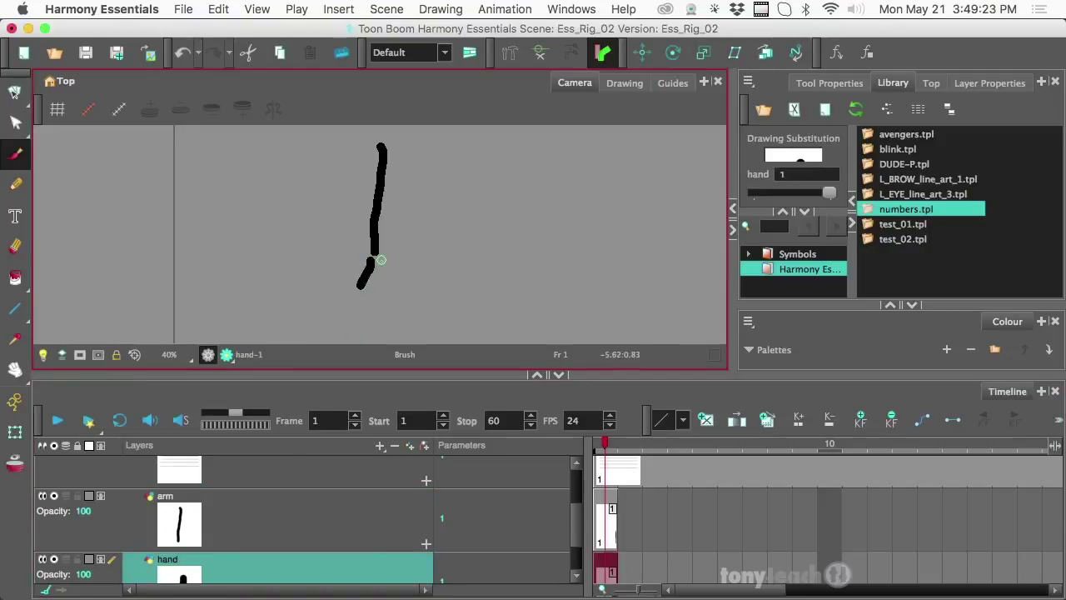
Rig the arm layer with a two-bone chain running from the shoulder through the elbow to the wrist.
left_click(209, 534)
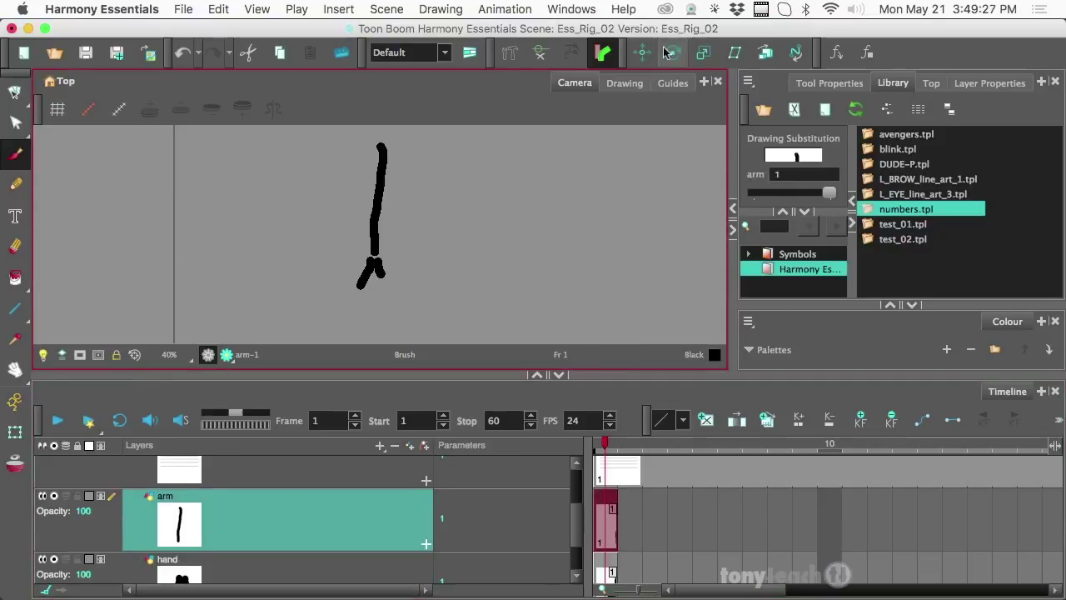
left_click(511, 54)
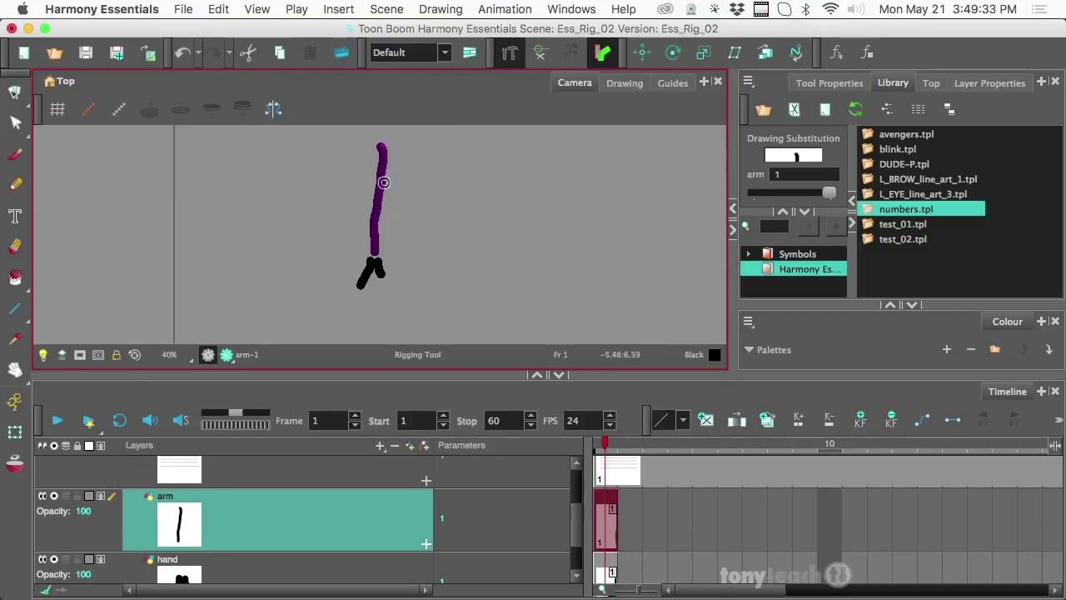
left_click(381, 147)
left_click(377, 251)
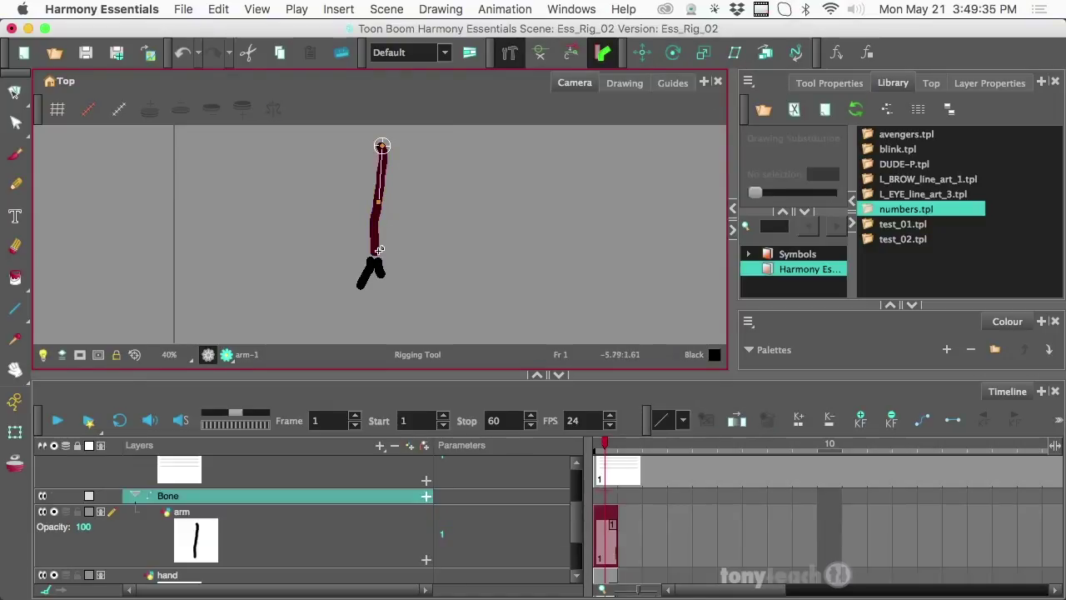
left_click(376, 252)
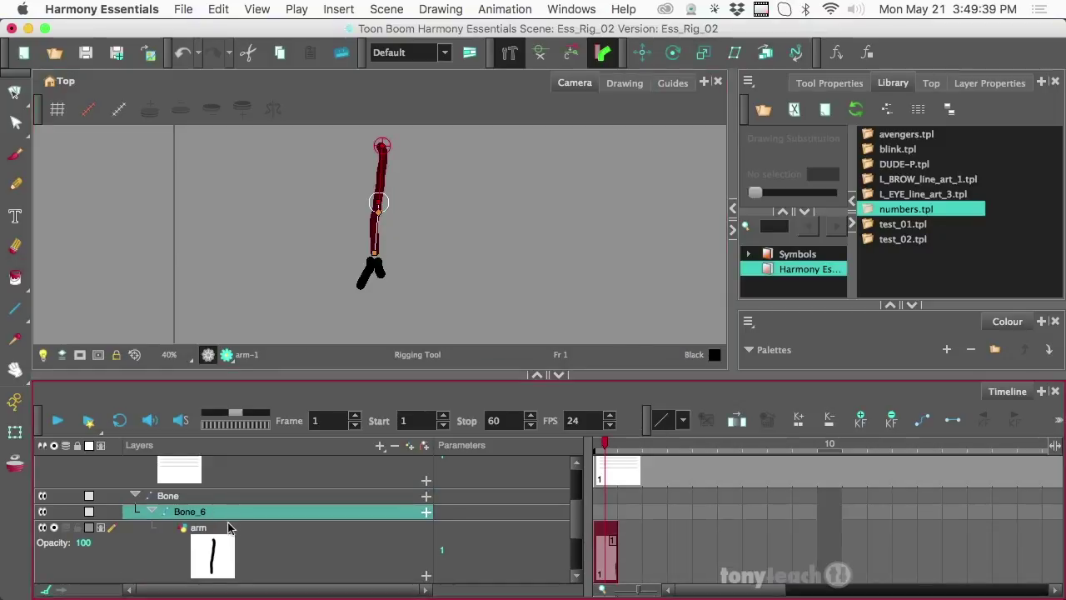
Test the lower arm bone with the Transform tool while the hand layer is still outside the bone hierarchy.
scroll(238, 530, "down", 3)
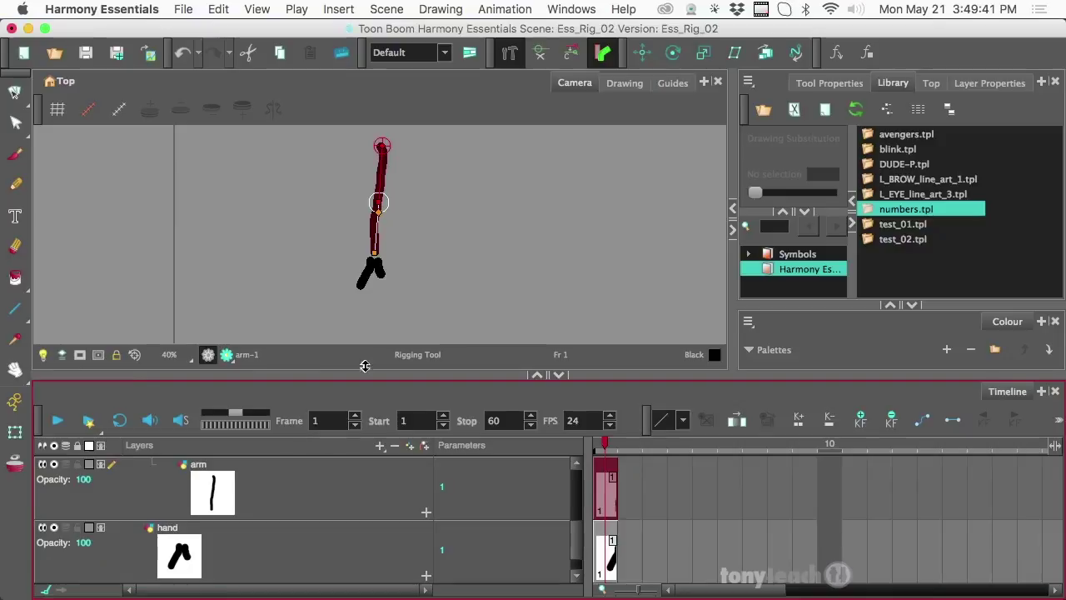
left_click(15, 433)
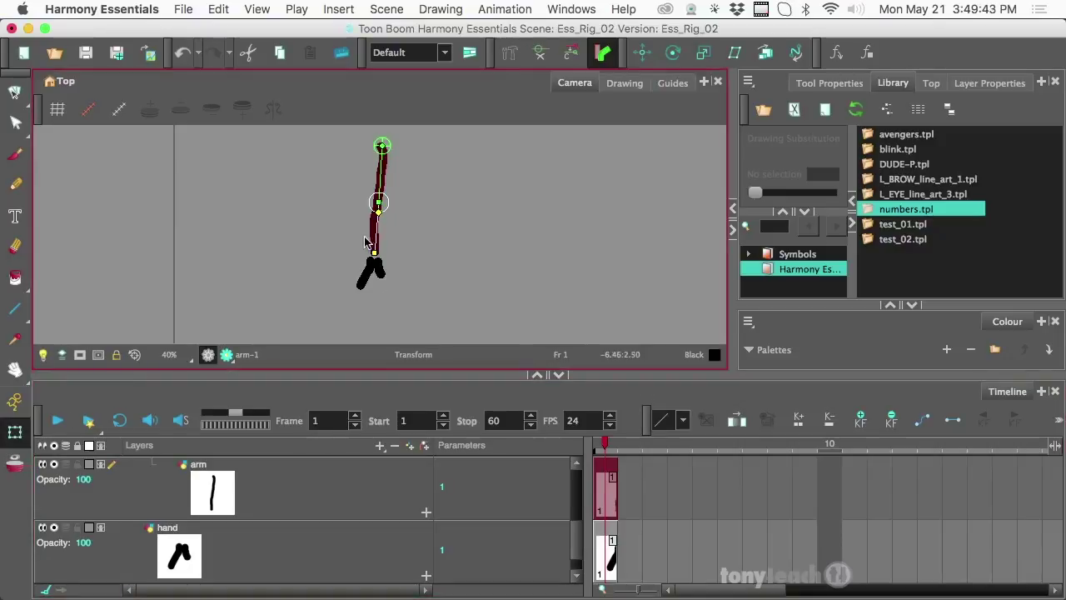
mouse_move(378, 228)
left_mouse_down()
mouse_move(410, 221)
mouse_move(346, 219)
mouse_move(379, 230)
left_mouse_up()
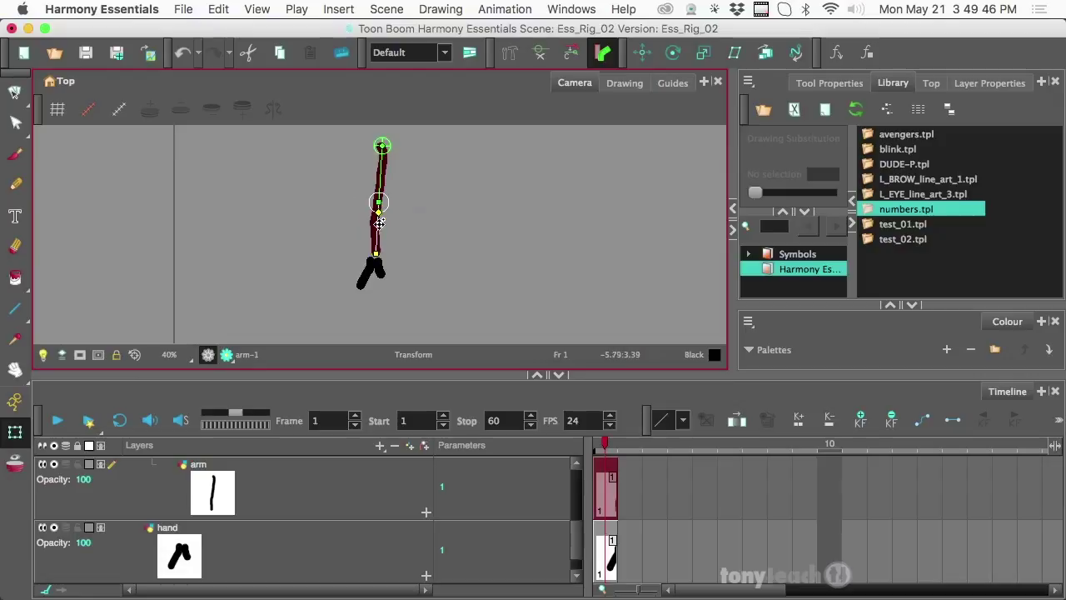
Parent the hand layer to the lower bone Bone_6, with the arm layer as its sibling placed above it.
left_click(209, 563)
left_click_drag(218, 491, 241, 498)
left_click(242, 568)
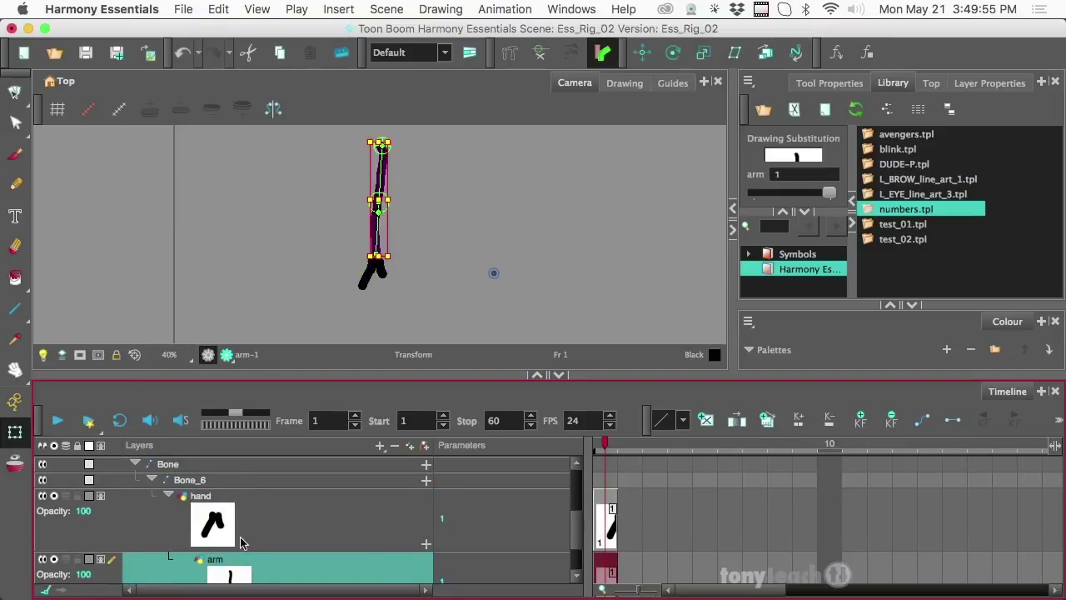
left_click_drag(243, 563, 240, 497)
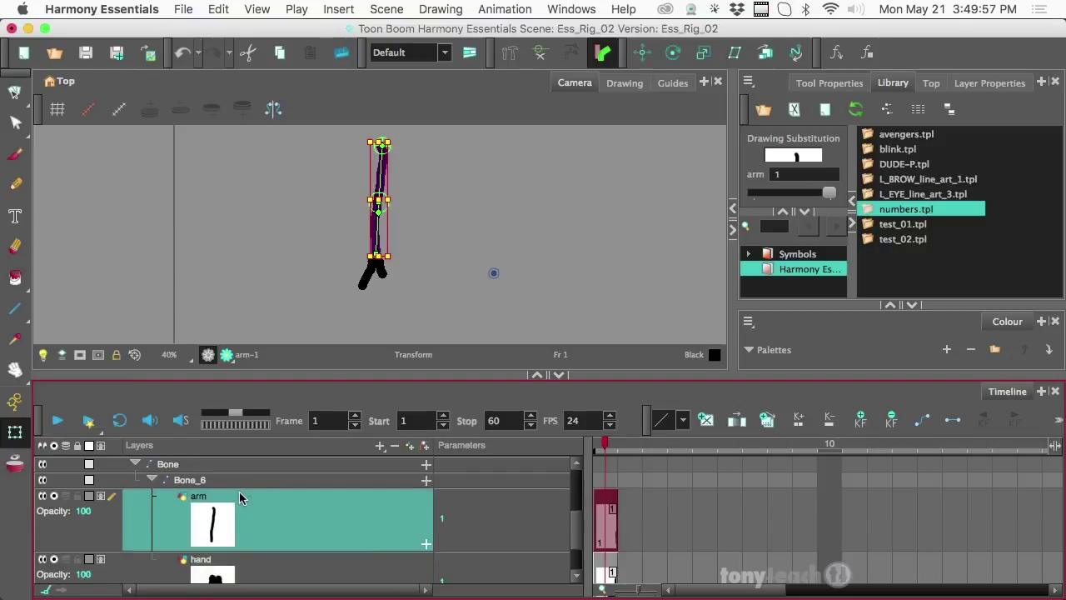
Bend the forearm bone at the elbow and rotate the upper arm bone outward from the shoulder, collapsing the Bone hierarchy.
left_click_drag(378, 229, 407, 219)
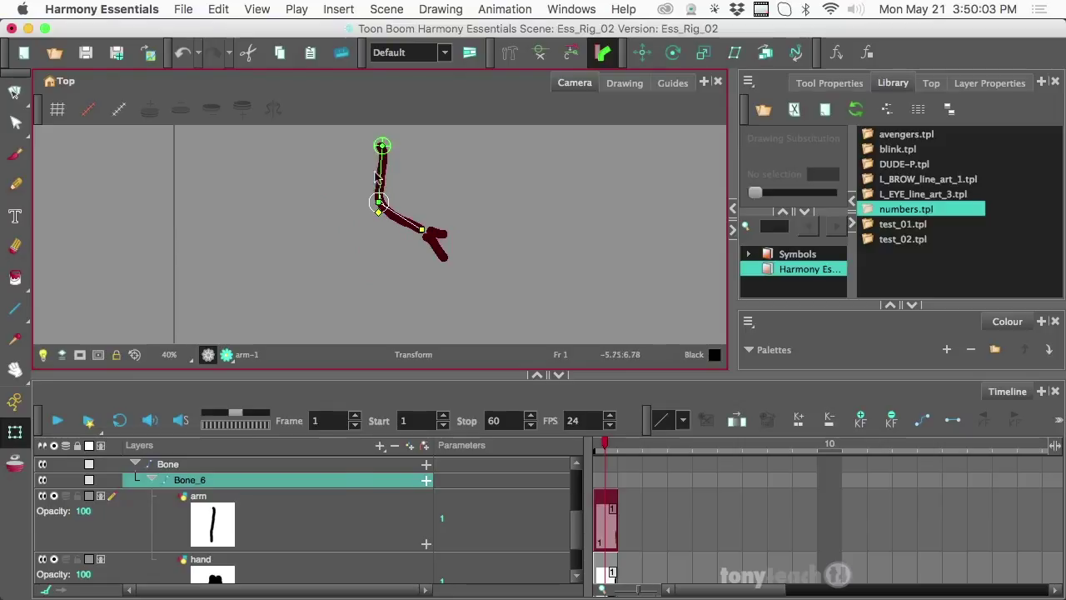
left_click_drag(377, 177, 350, 165)
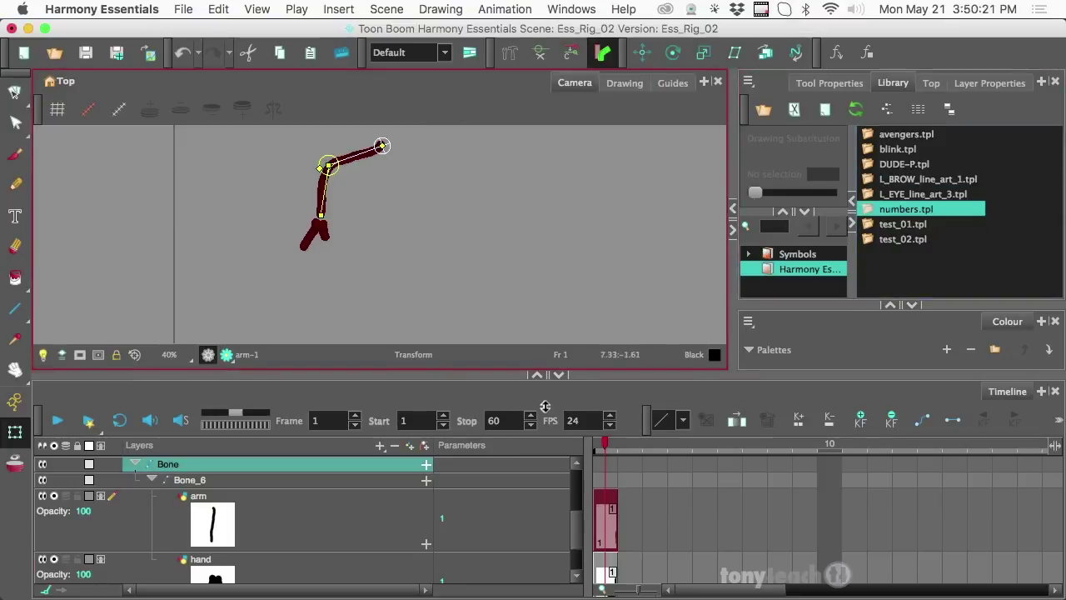
left_click(134, 464)
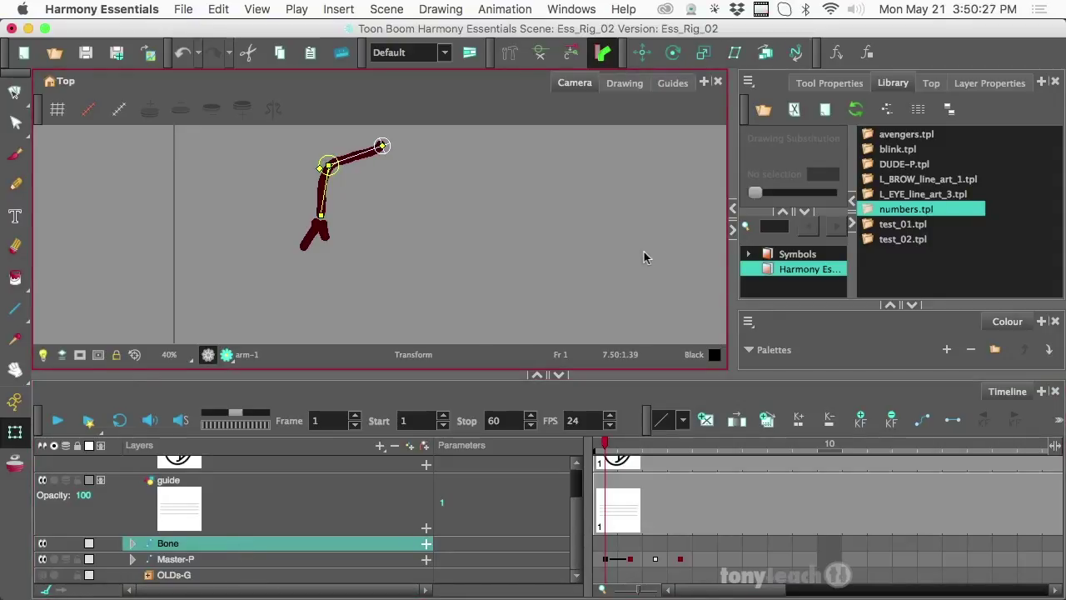
Delete the Drawing layer holding the circled number 1 from the timeline.
key("super+Tab")
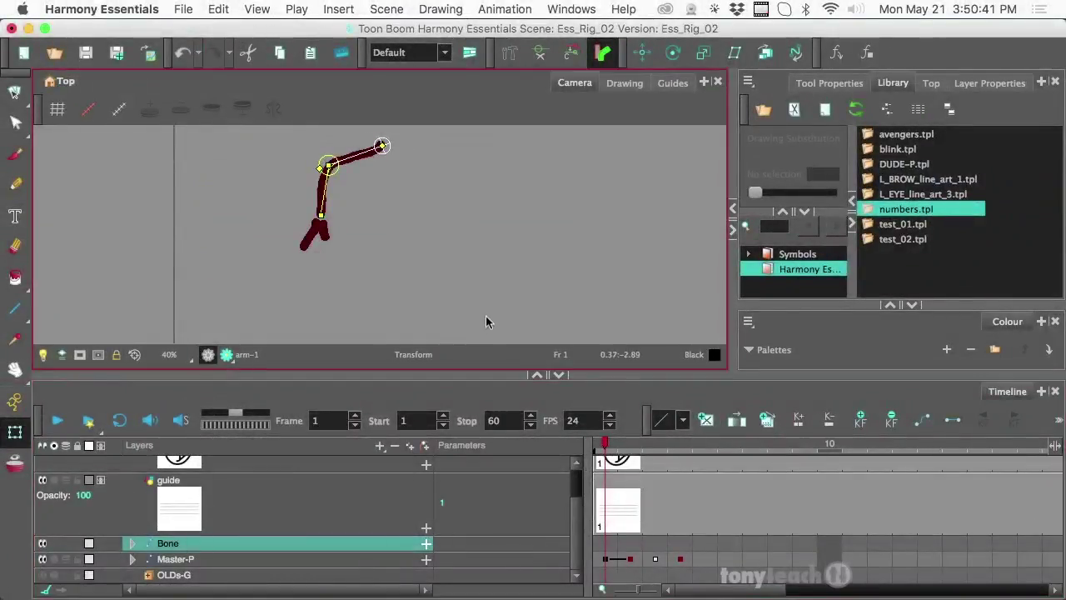
scroll(233, 508, "up", 1)
left_click(231, 500)
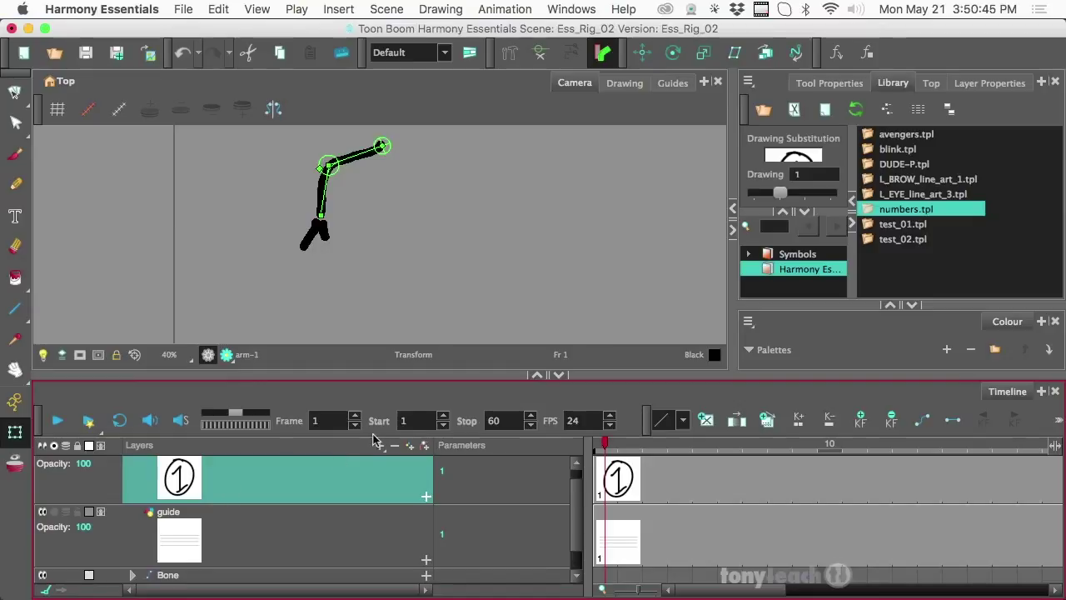
left_click(395, 446)
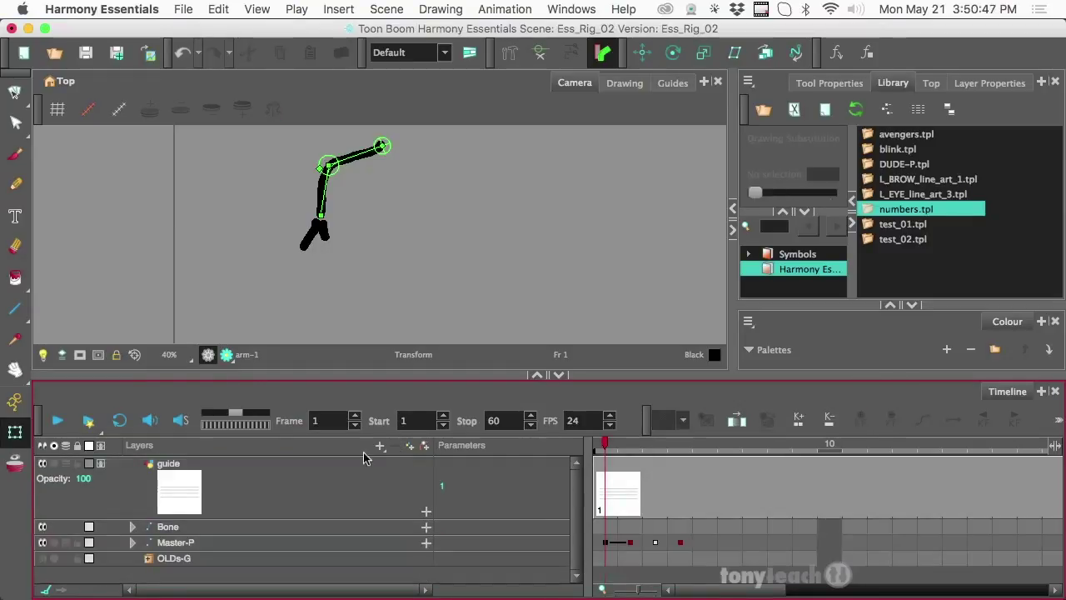
Delete the Bone hierarchy containing the demonstration arm and hand layers.
left_click(314, 476)
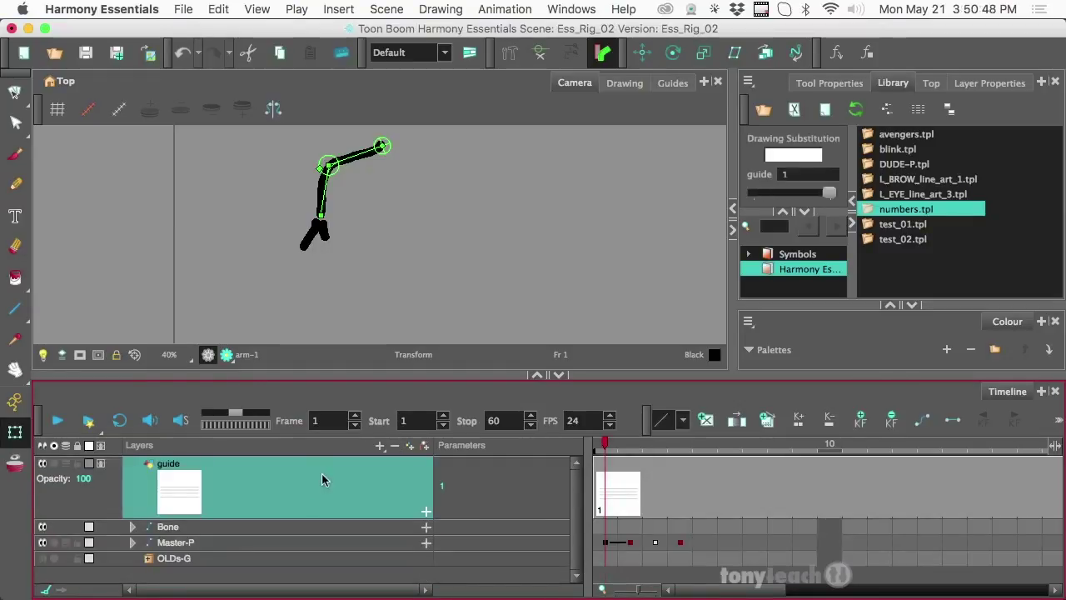
left_click(275, 535)
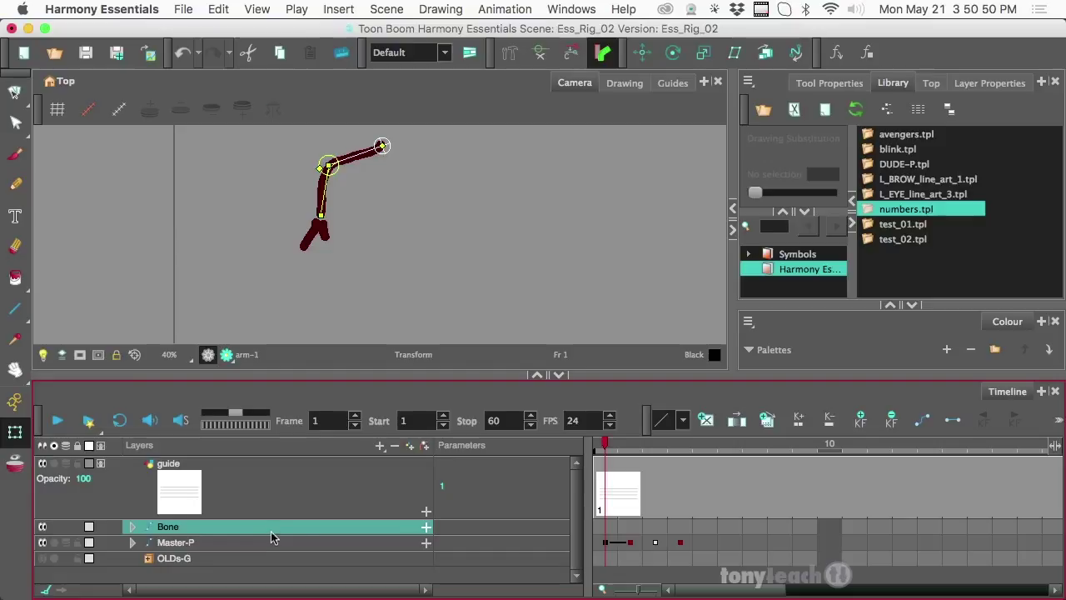
left_click(395, 446)
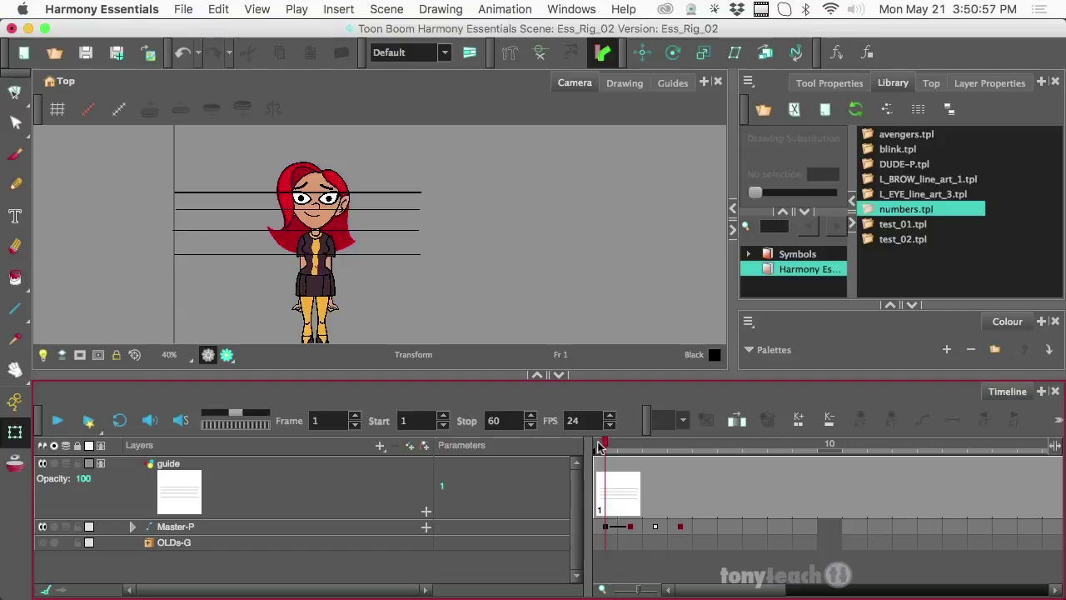
Select the character's head and torso group at frame 1, show its deformation chain, and examine it at frame 2.
left_click(325, 260)
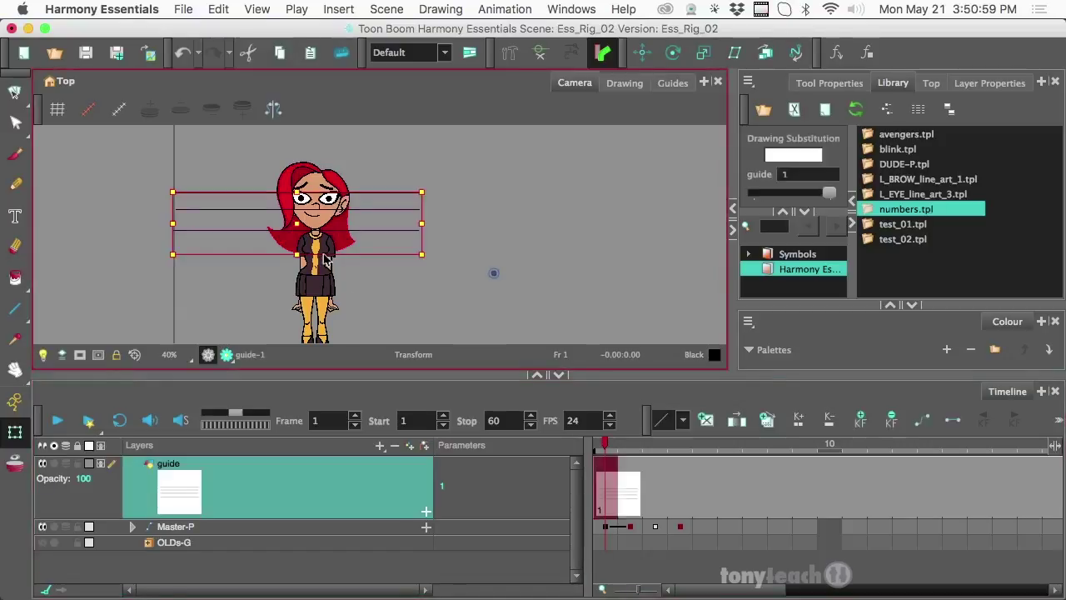
left_click(244, 525)
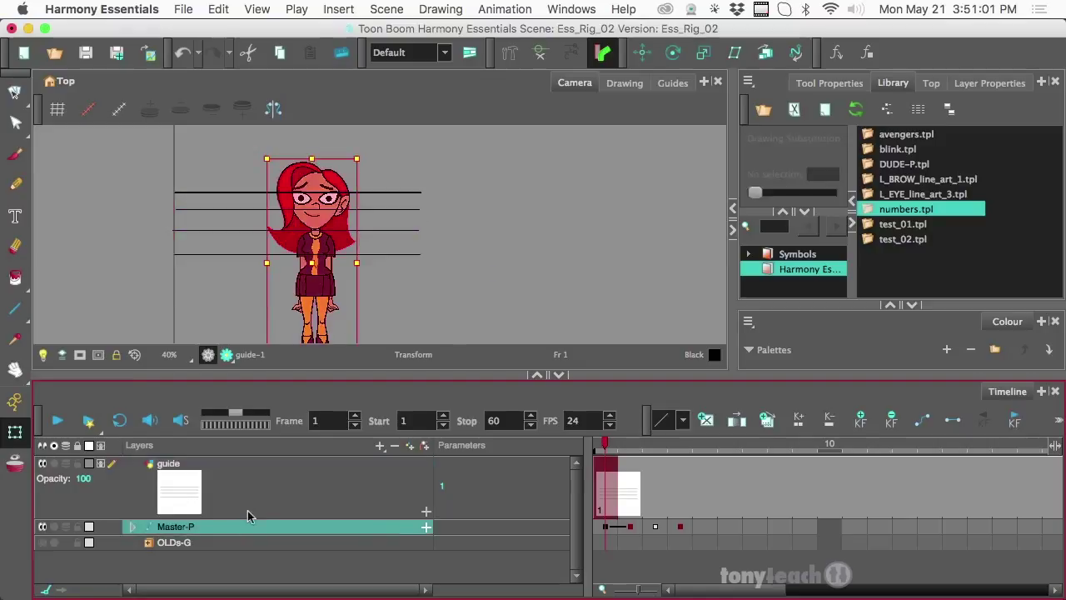
left_click(420, 255)
left_click(316, 252)
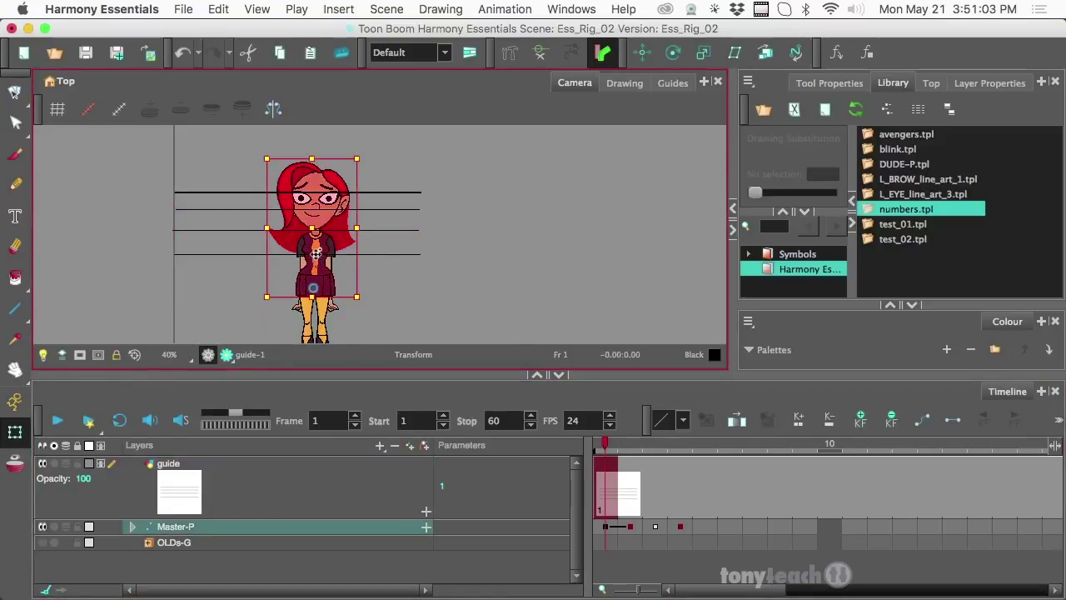
left_click(539, 52)
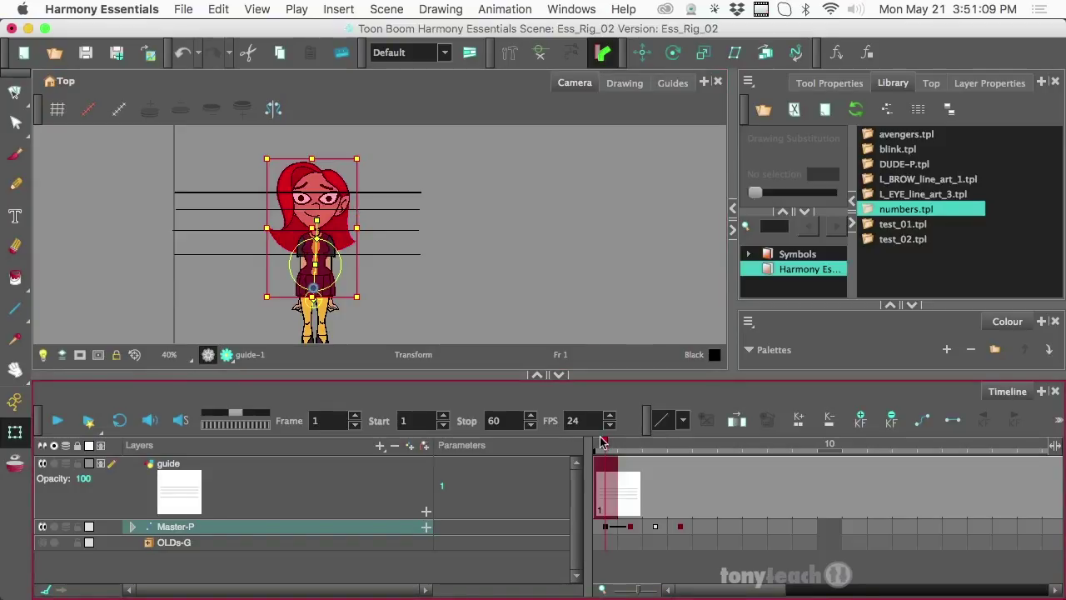
left_click(629, 452)
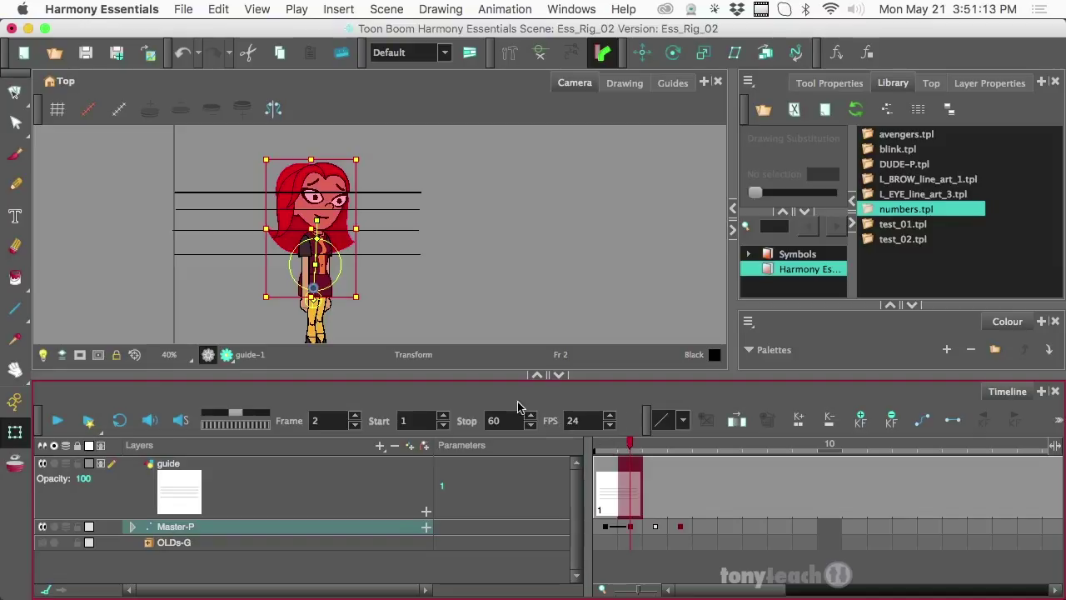
Examine the head and torso deformation chain against the character views at frames 3, 1 and 2.
left_click(300, 285)
scroll(305, 283, "up", 1)
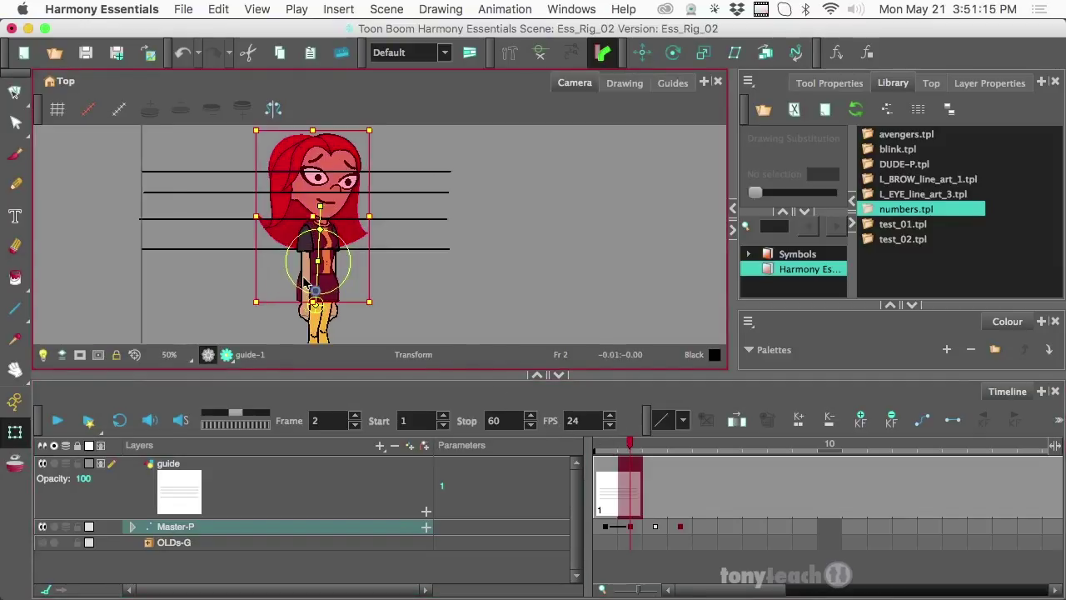
scroll(305, 283, "up", 1)
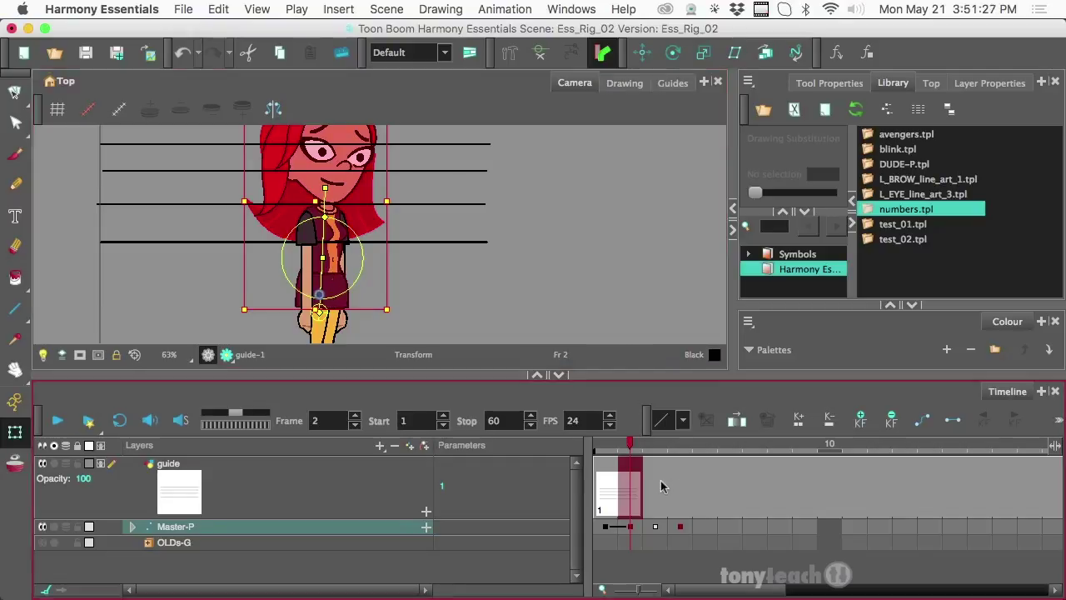
left_click(651, 528)
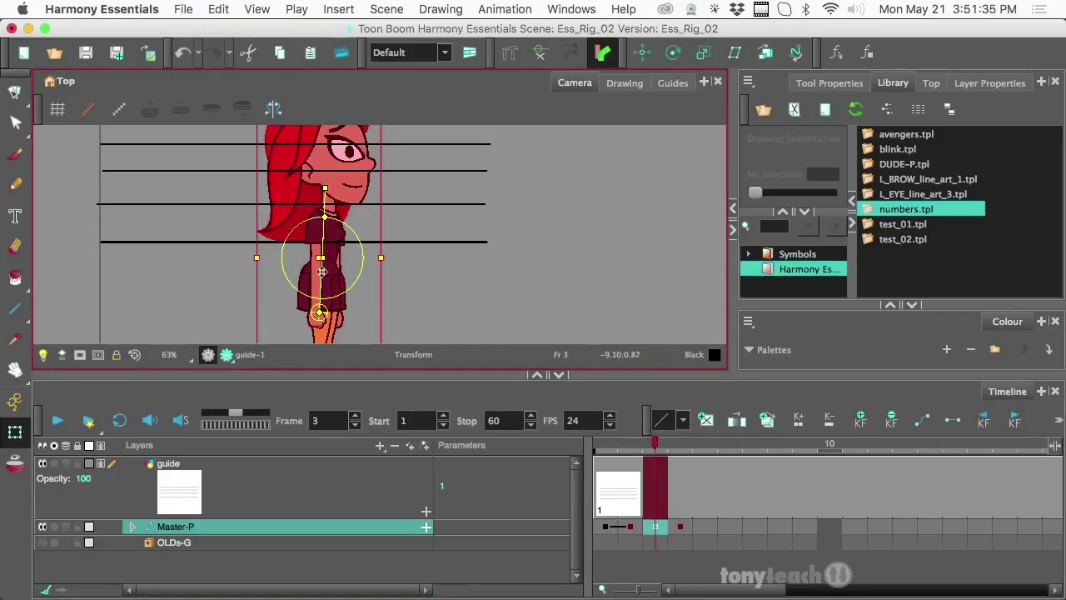
left_click(606, 526)
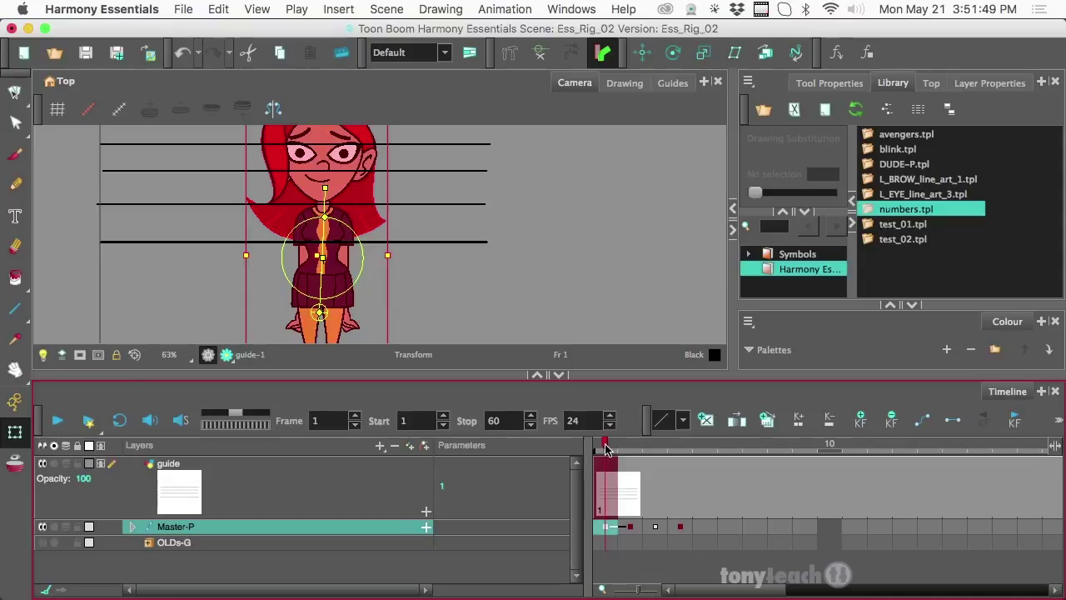
left_click_drag(606, 448, 630, 453)
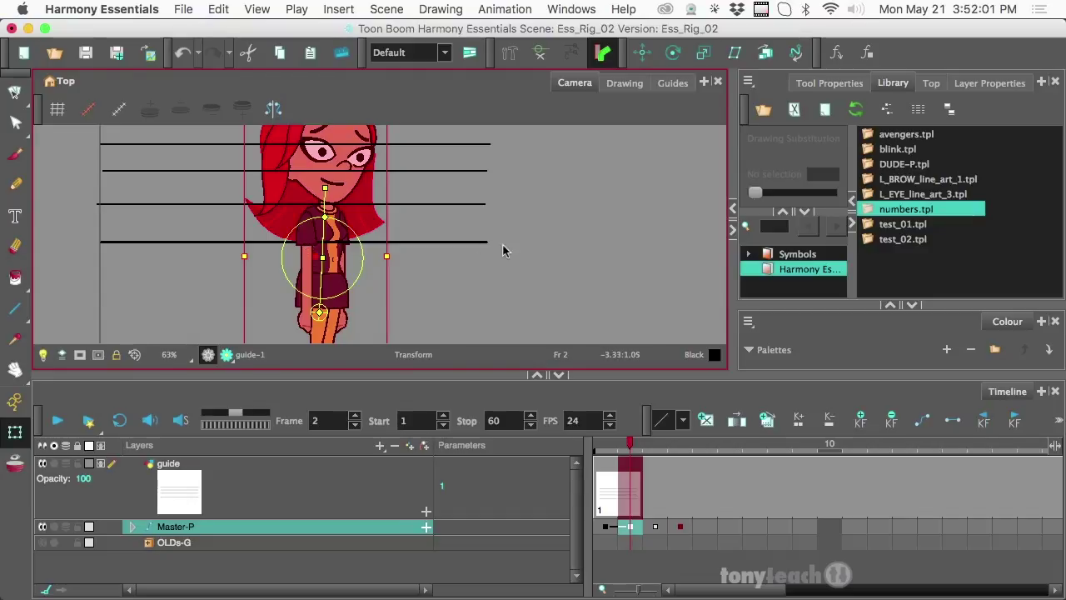
Select the front arm, show its deformation chain, and compare the shoulder, elbow and wrist positions at frames 2, 1 and 3.
left_click(305, 240)
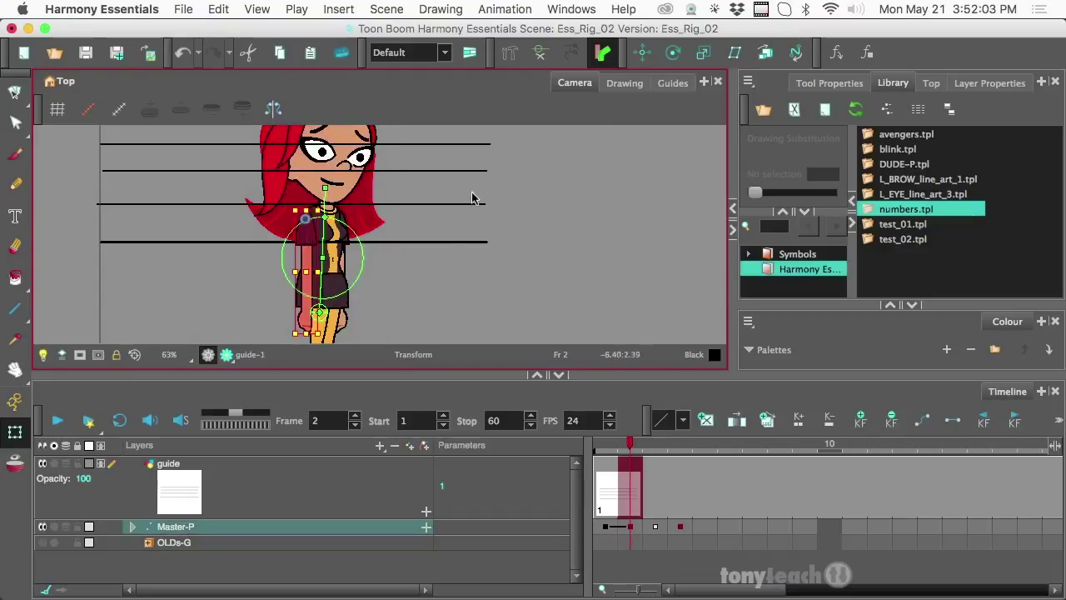
left_click(539, 53)
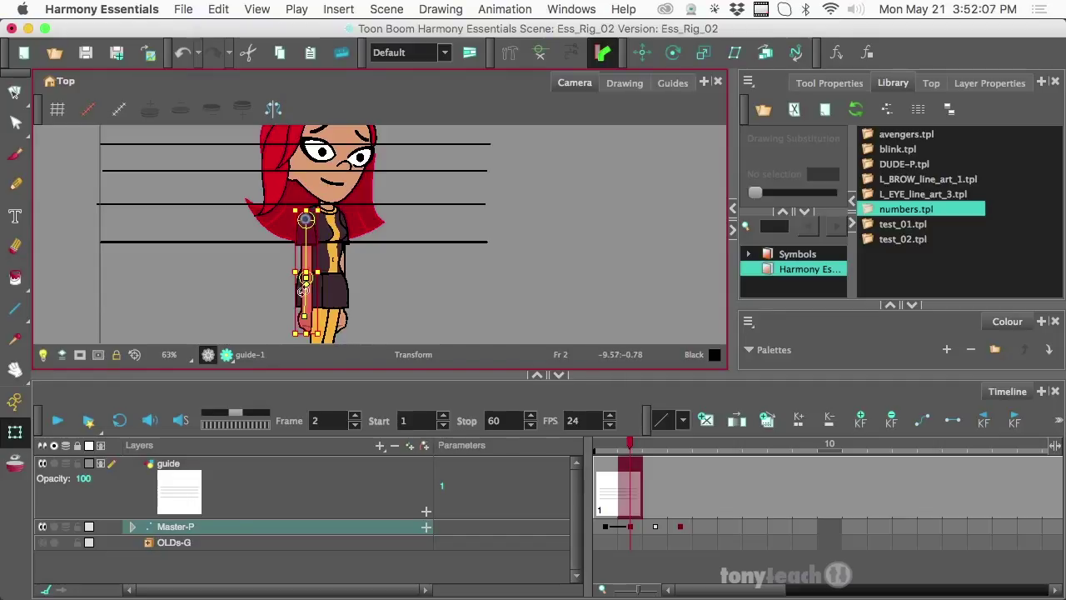
left_click(550, 483)
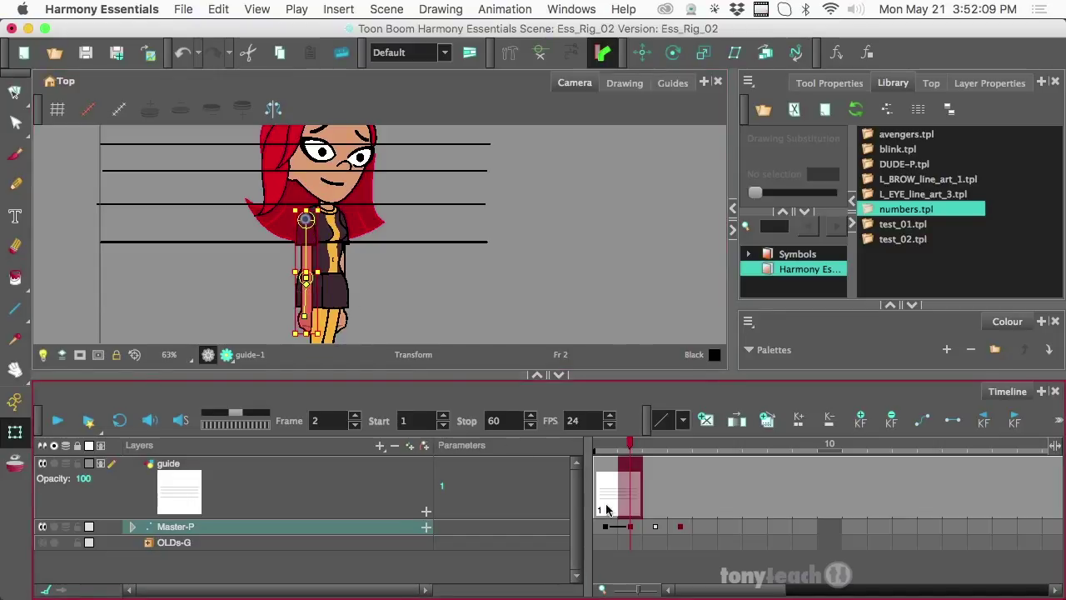
mouse_move(631, 450)
left_mouse_down()
mouse_move(605, 451)
mouse_move(651, 454)
mouse_move(605, 453)
mouse_move(630, 454)
left_mouse_up()
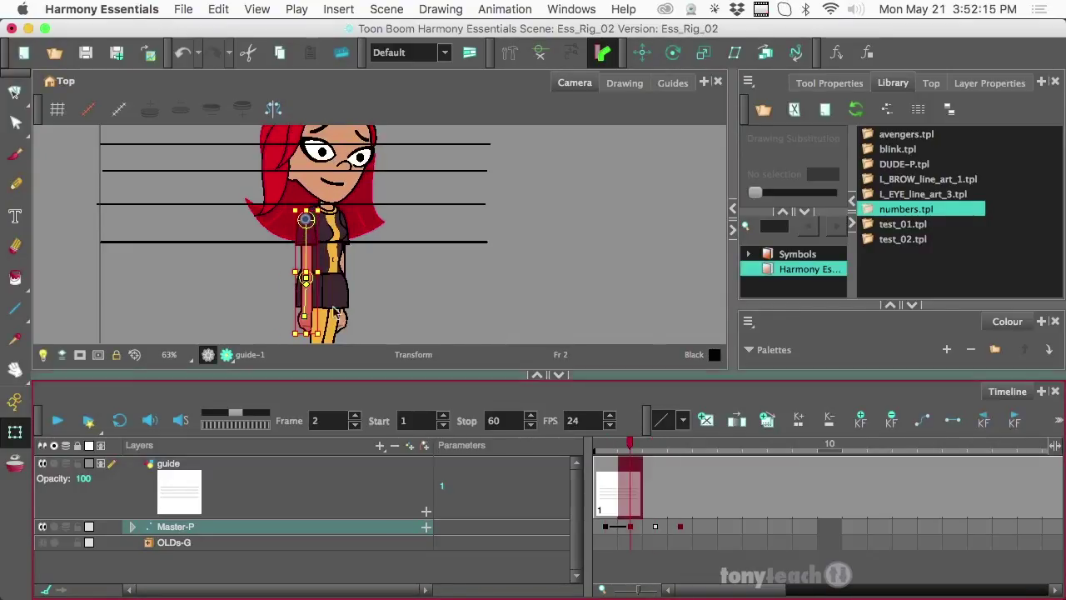
left_click_drag(629, 448, 604, 450)
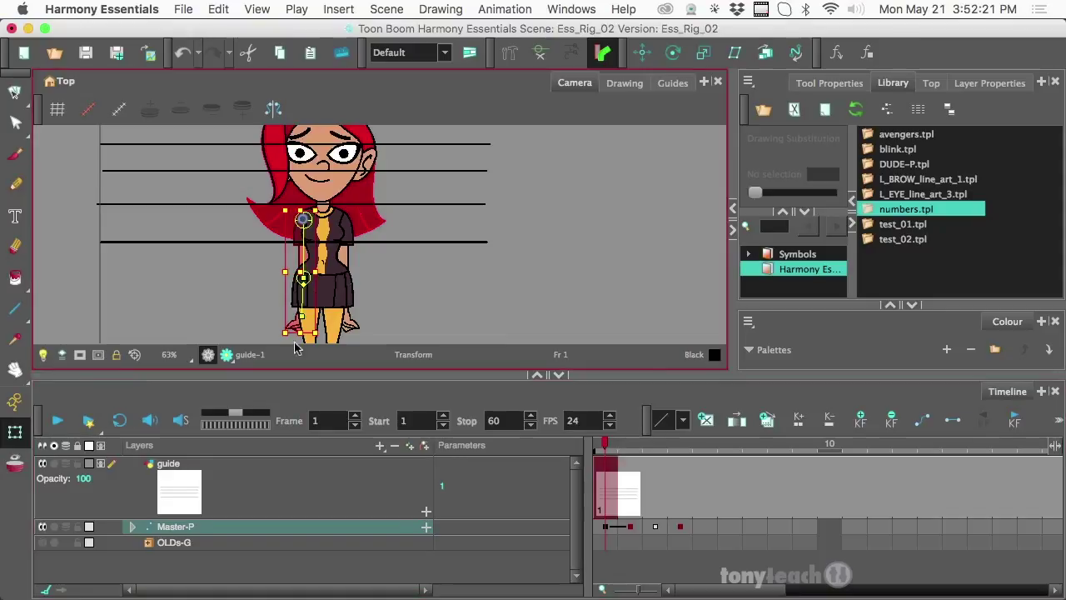
scroll(290, 313, "up", 1)
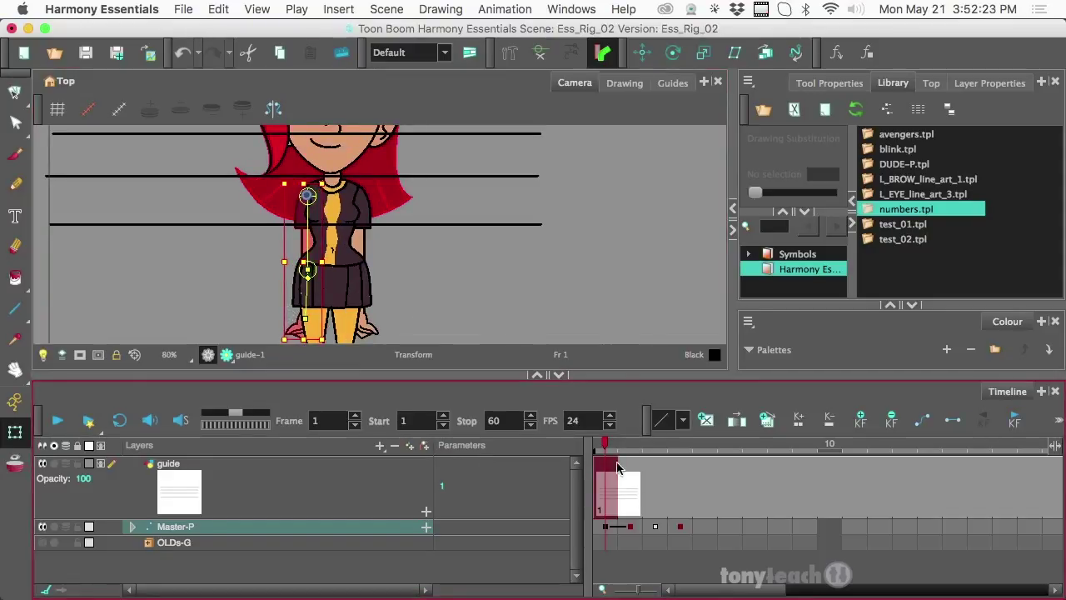
left_click_drag(611, 448, 655, 450)
left_click(325, 332)
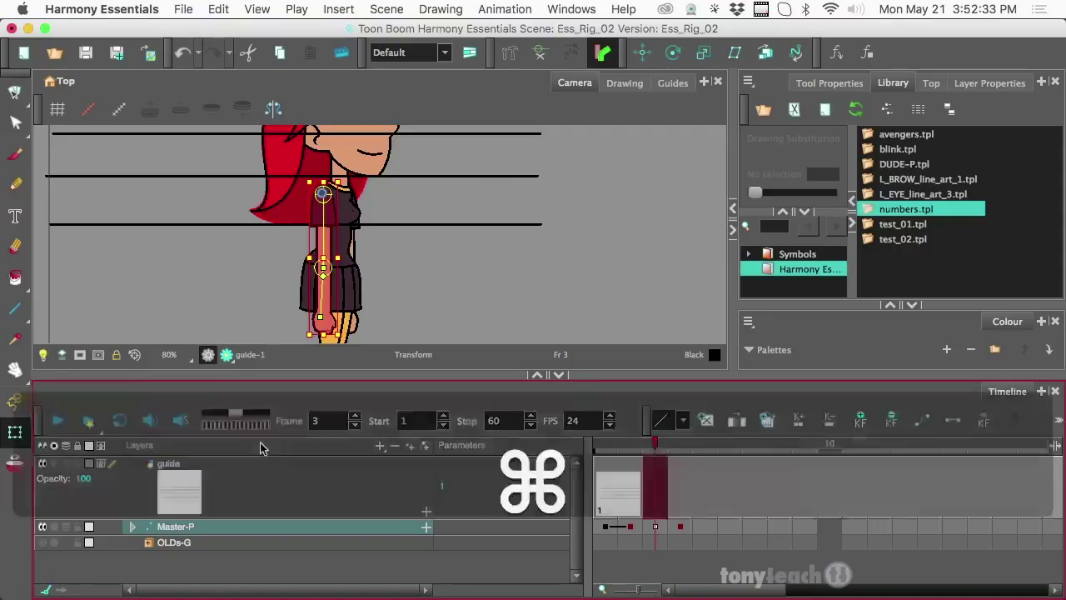
key("super+Tab")
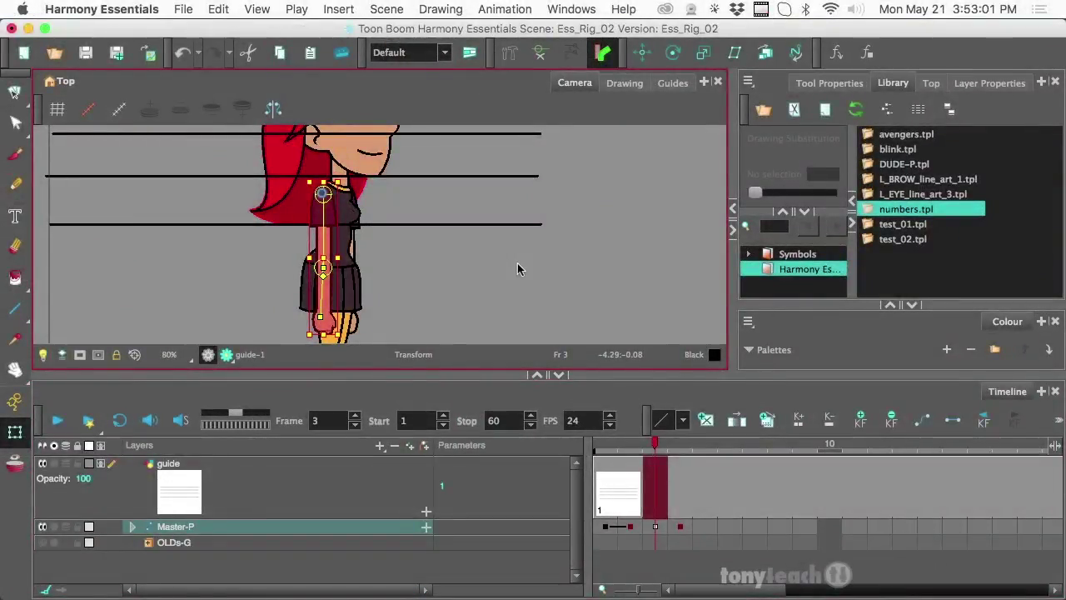
Expand the Master-P and Arm_F_BN-P hierarchies and display the arm_F drawing alone in the Drawing view at frame 3.
left_click(625, 84)
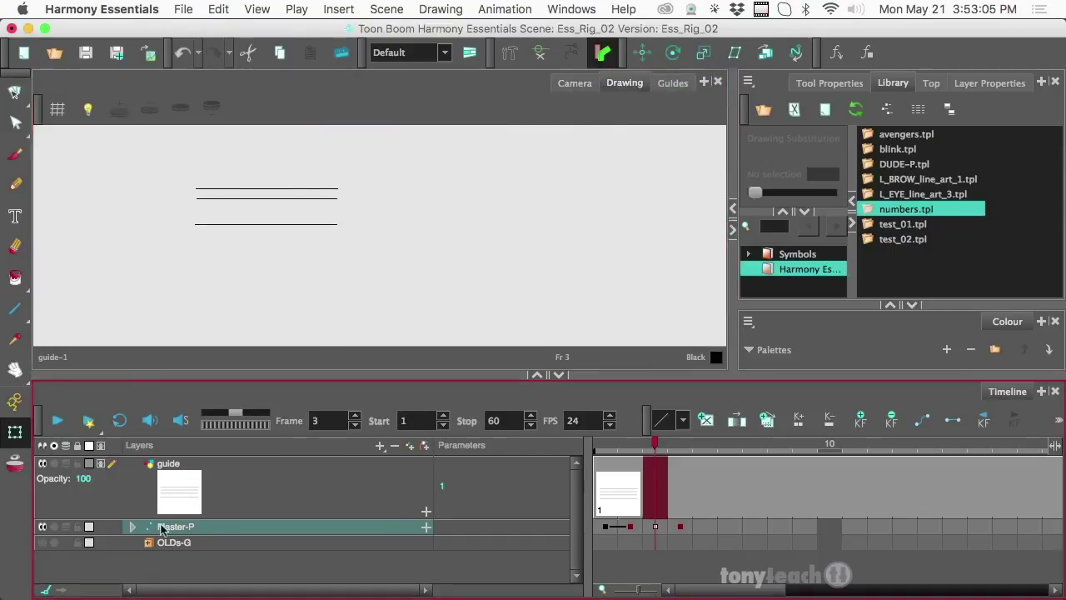
left_click(133, 527)
scroll(239, 540, "down", 5)
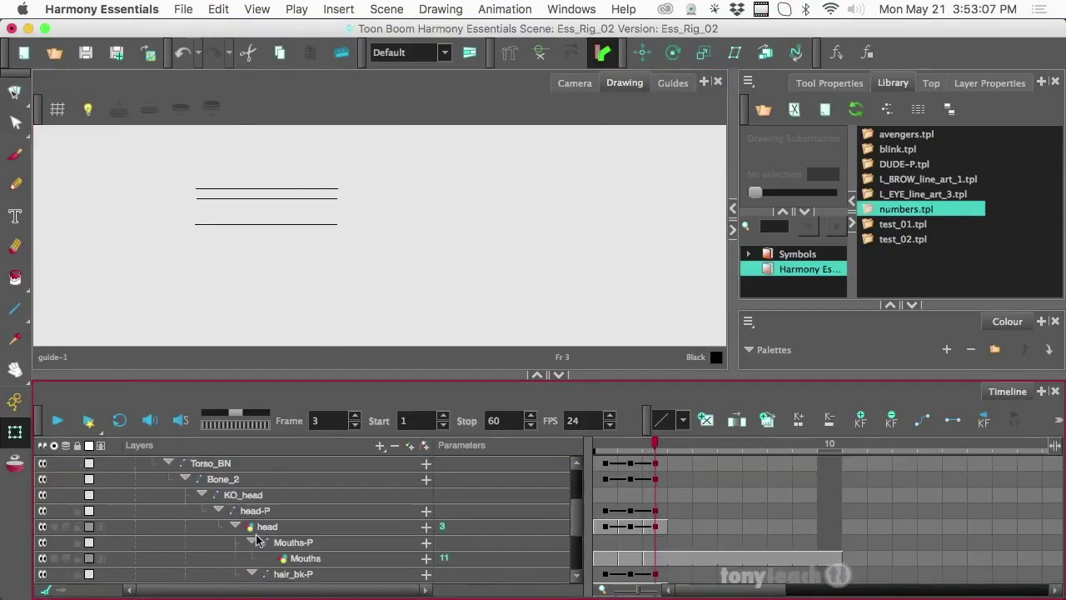
scroll(337, 550, "down", 2)
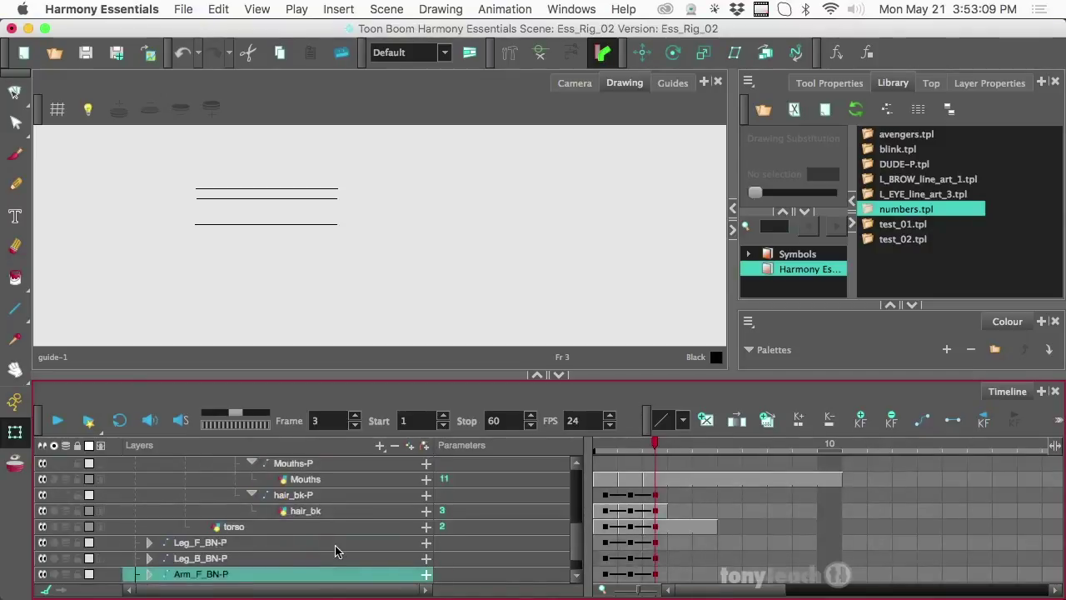
scroll(154, 550, "down", 2)
left_click(152, 542)
scroll(237, 567, "down", 1)
scroll(239, 567, "down", 1)
left_click(250, 560)
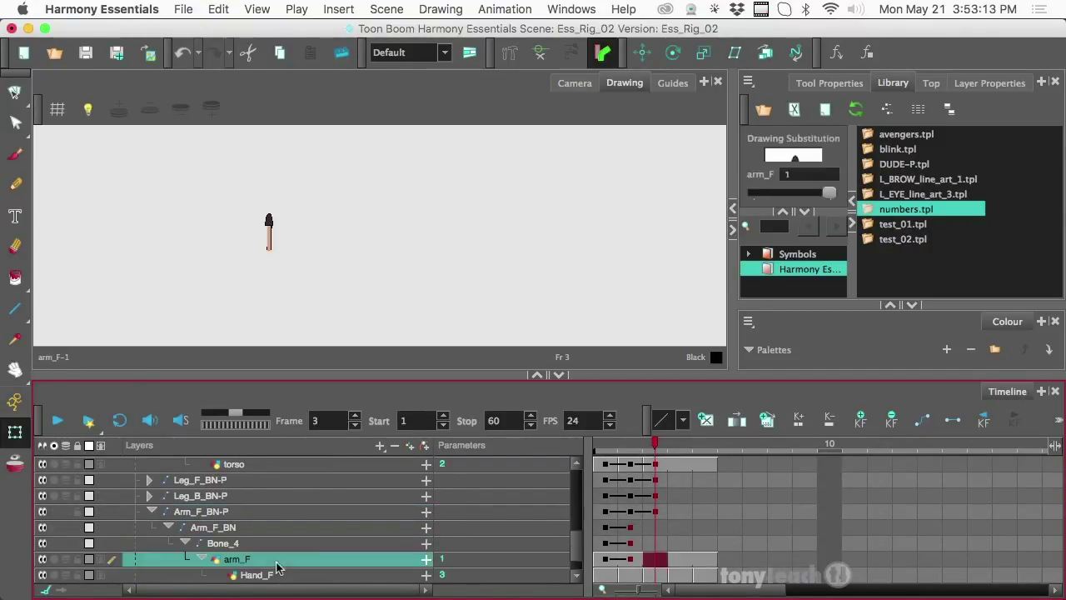
Examine the wrist end of the arm_F drawing and display the separate Hand_F drawing.
scroll(274, 222, "up", 2)
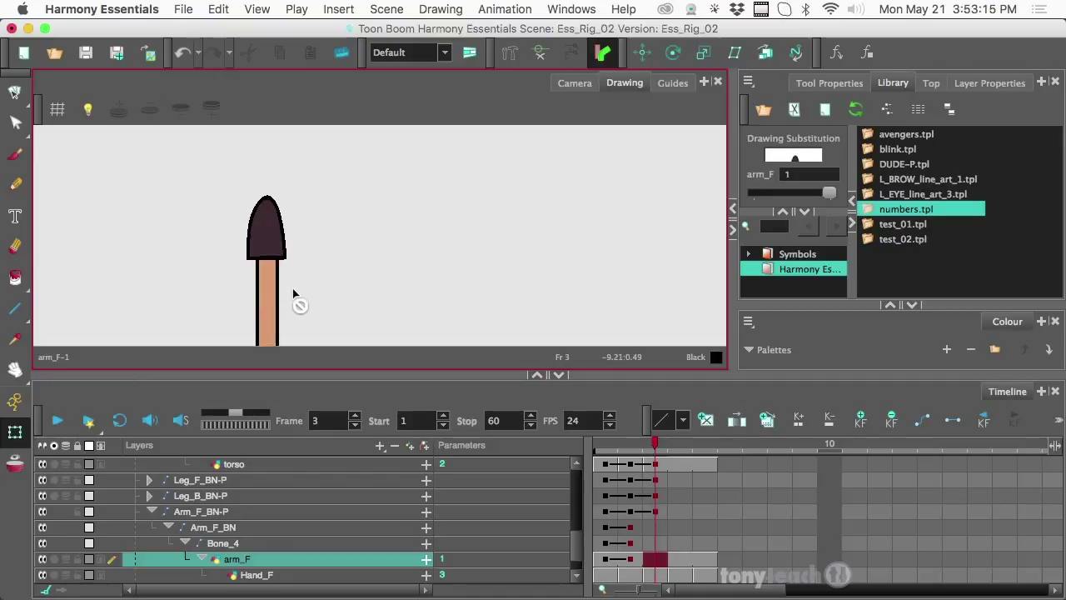
left_click_drag(292, 288, 288, 200)
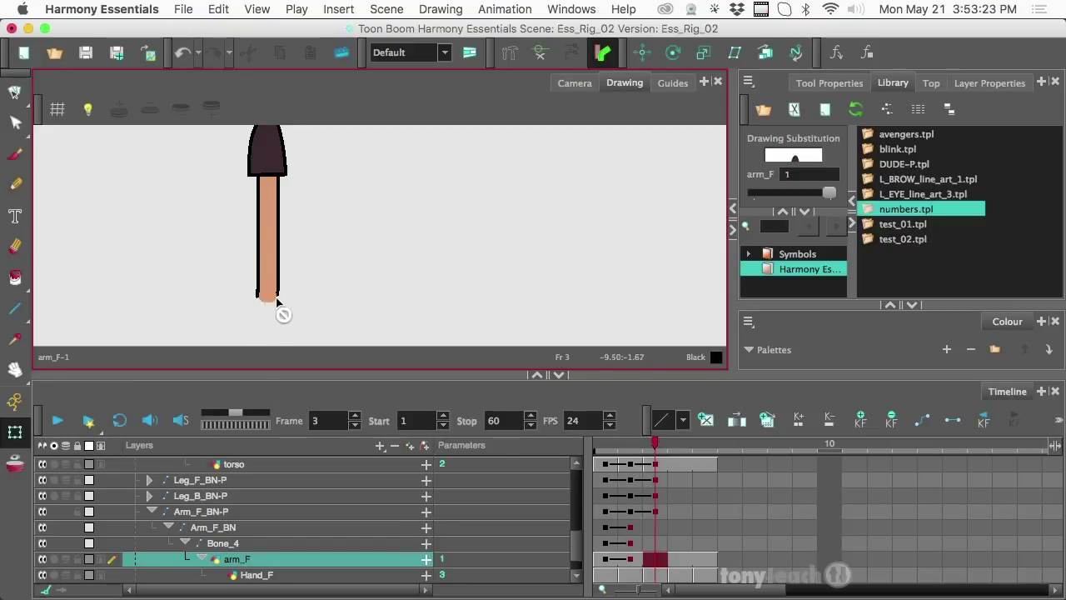
left_click(265, 575)
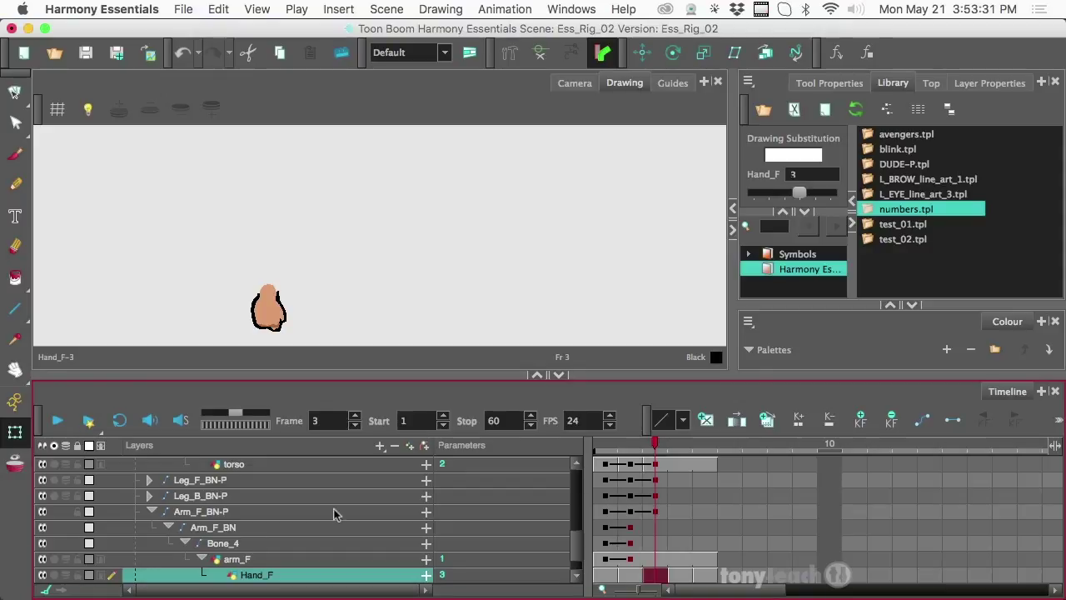
Try to rotate the Hand_F drawing in the Camera view at frame 3, and undo the change.
left_click(575, 86)
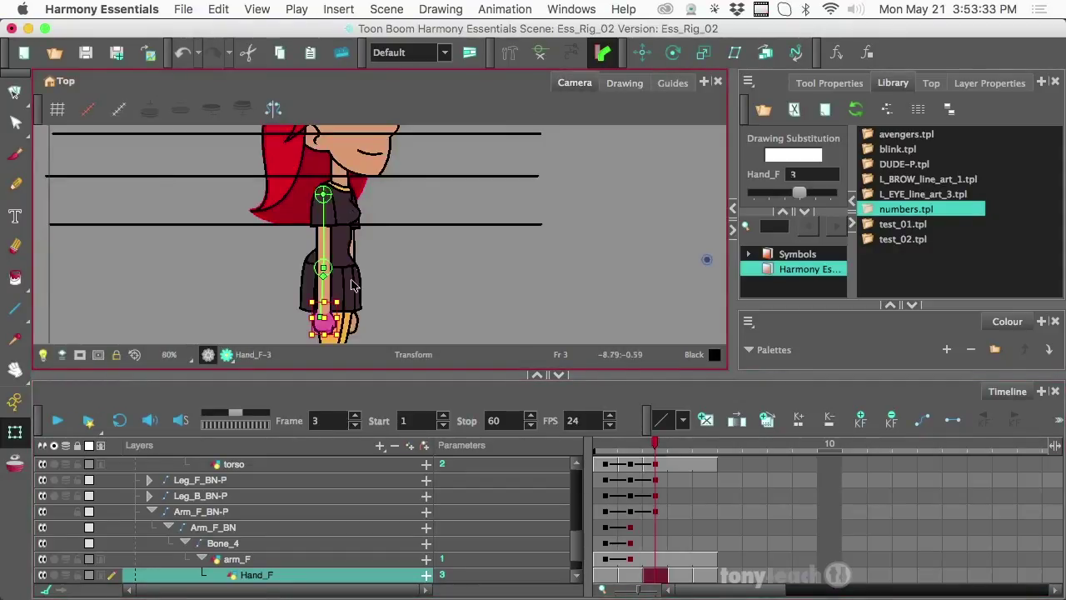
scroll(355, 307, "up", 2)
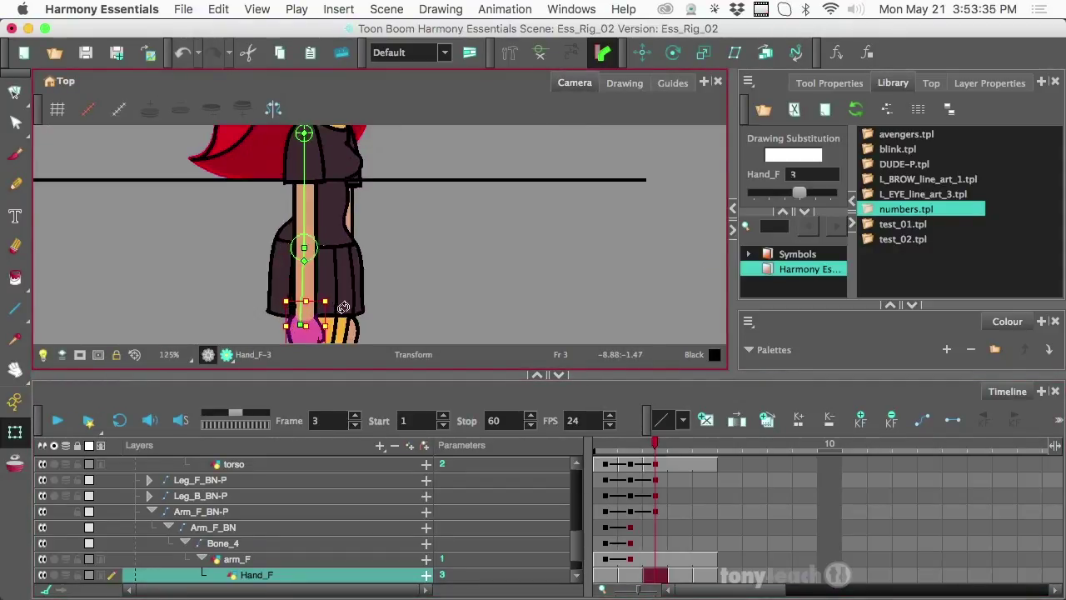
left_click_drag(352, 309, 358, 225)
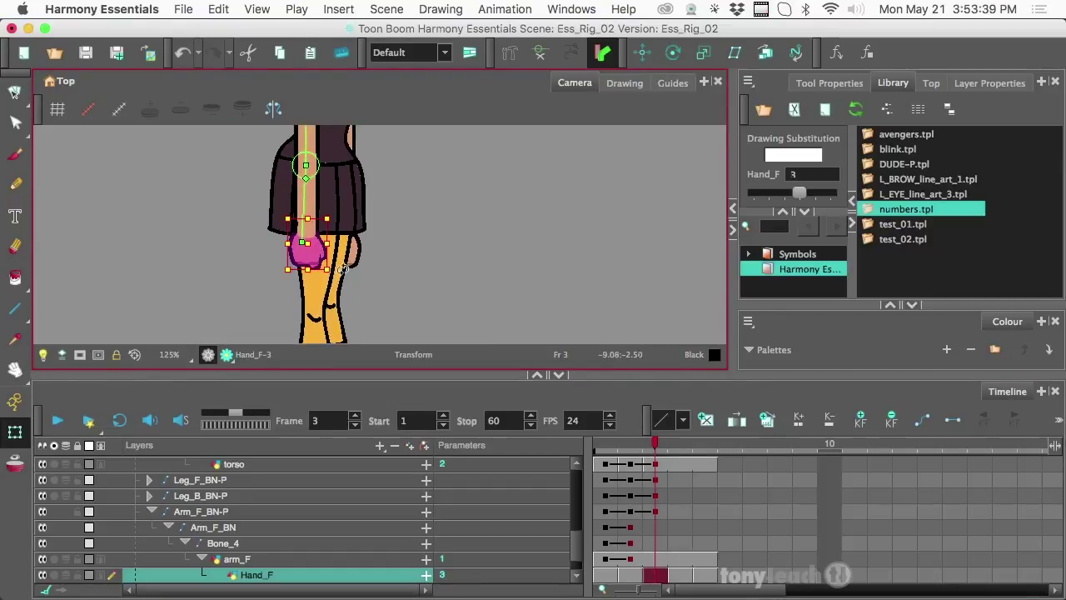
key("super+z")
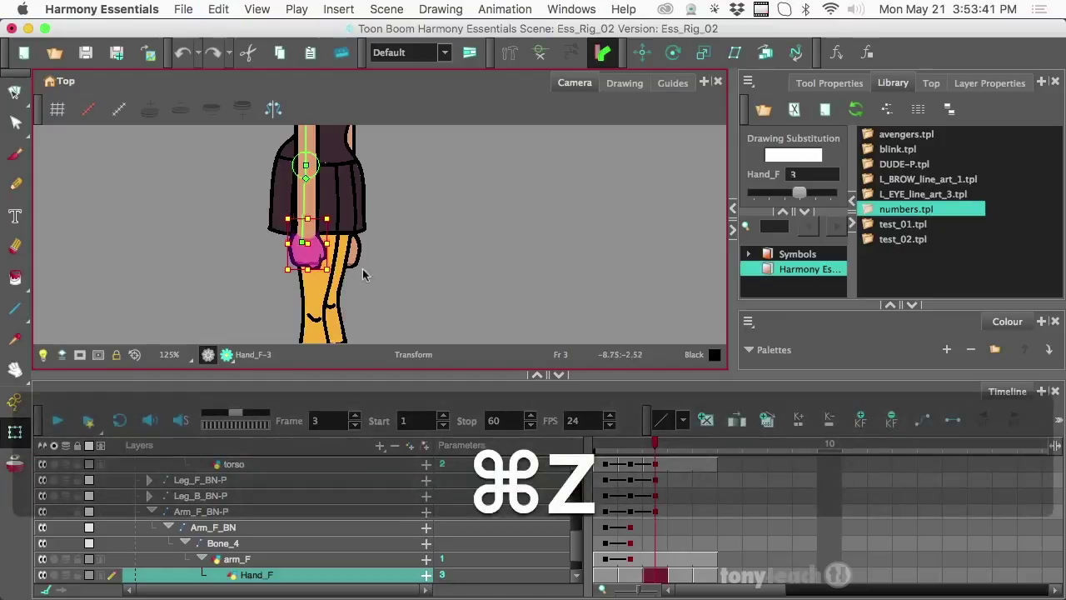
Reselect Hand_F inside the front arm hierarchy and check its layer properties and the Transform tool options.
left_click(391, 268)
left_click(324, 257)
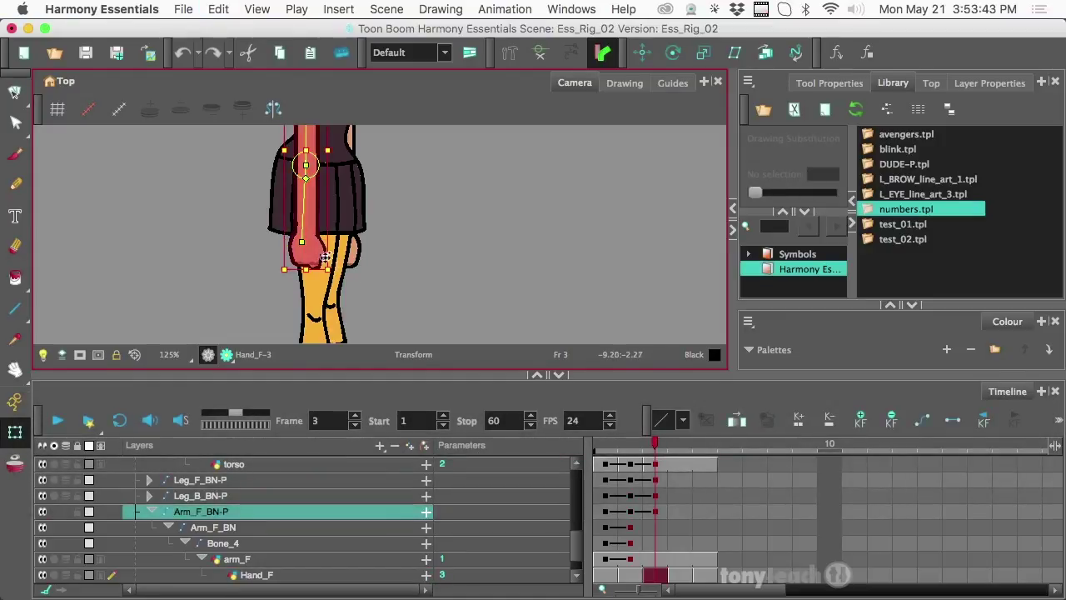
scroll(247, 573, "down", 1)
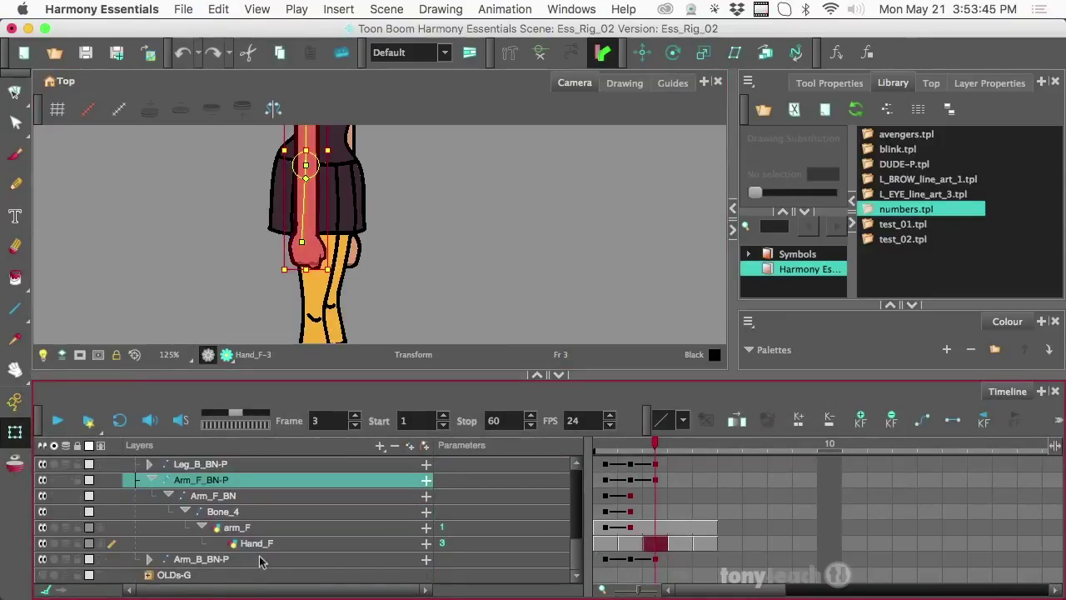
left_click(258, 545)
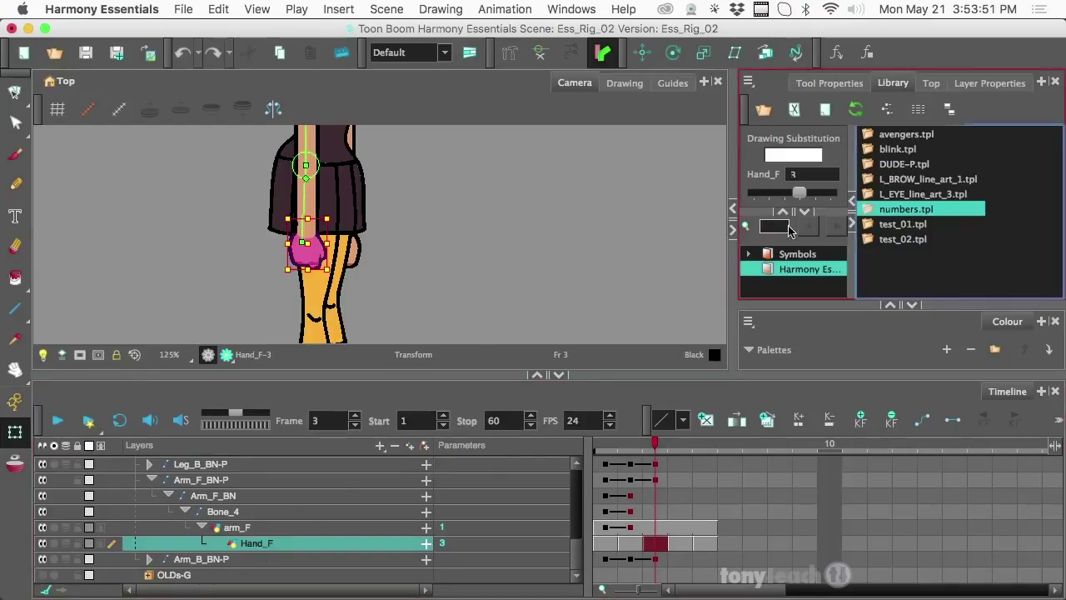
left_click(968, 84)
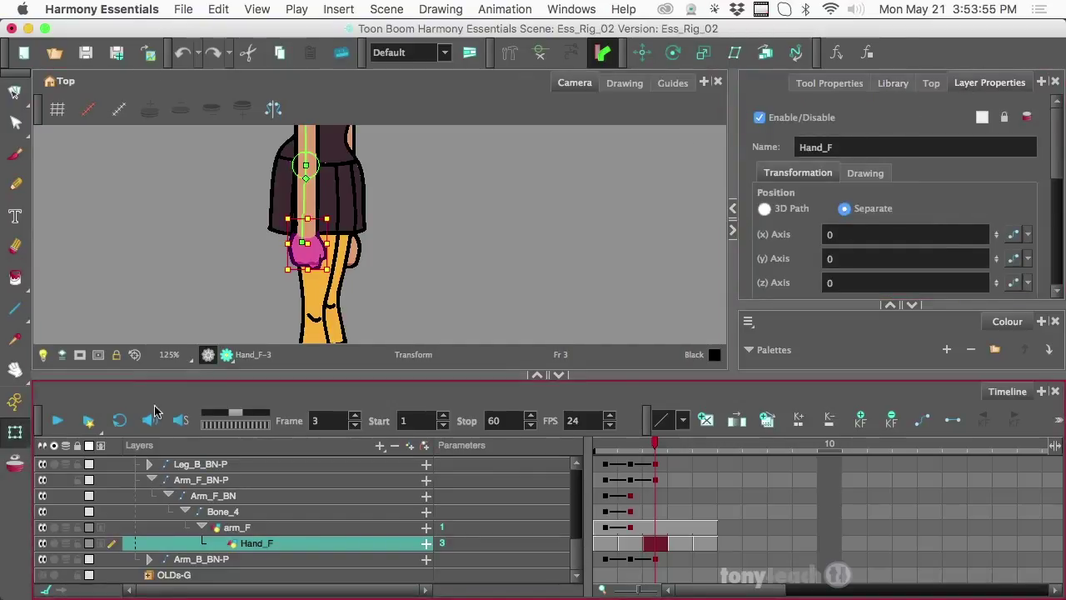
left_click_drag(1054, 172, 1053, 116)
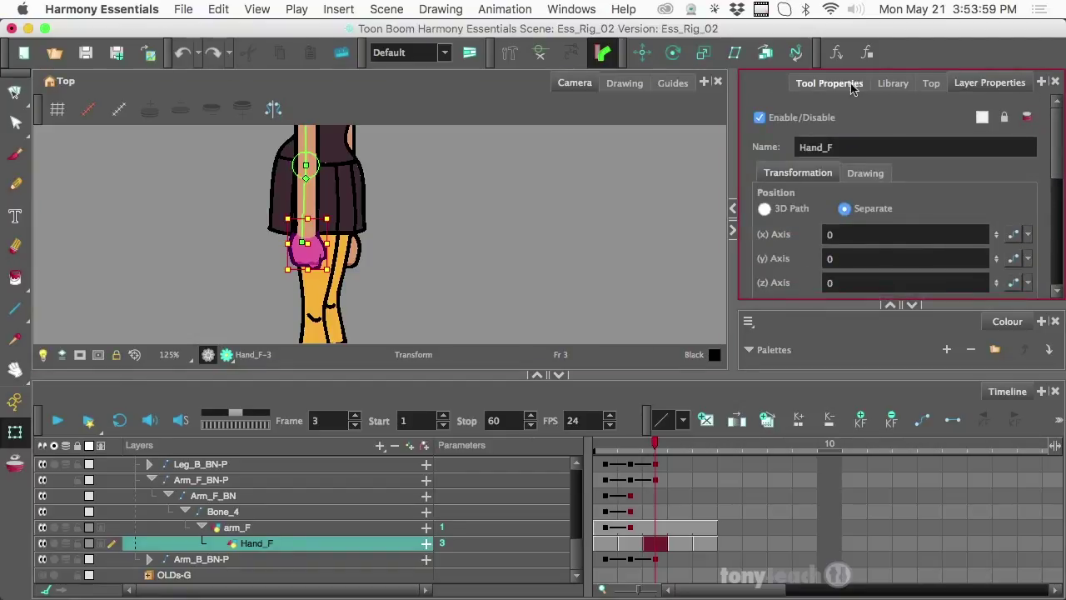
left_click(824, 87)
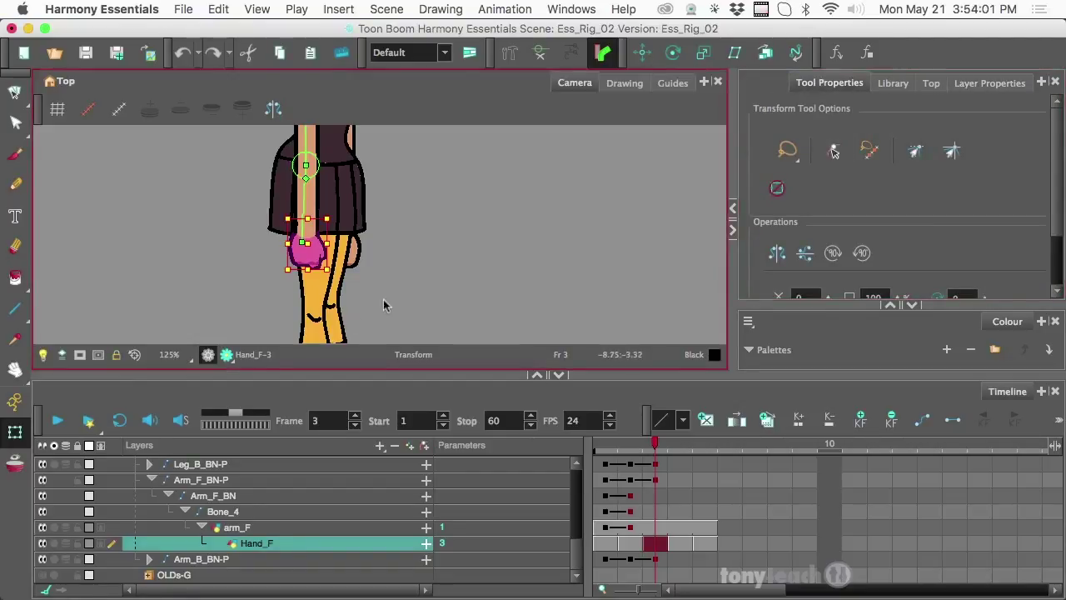
Try rotating Hand_F slightly around a temporary pivot placed at the wrist, and undo the rotation.
left_click(425, 291)
left_click(310, 262)
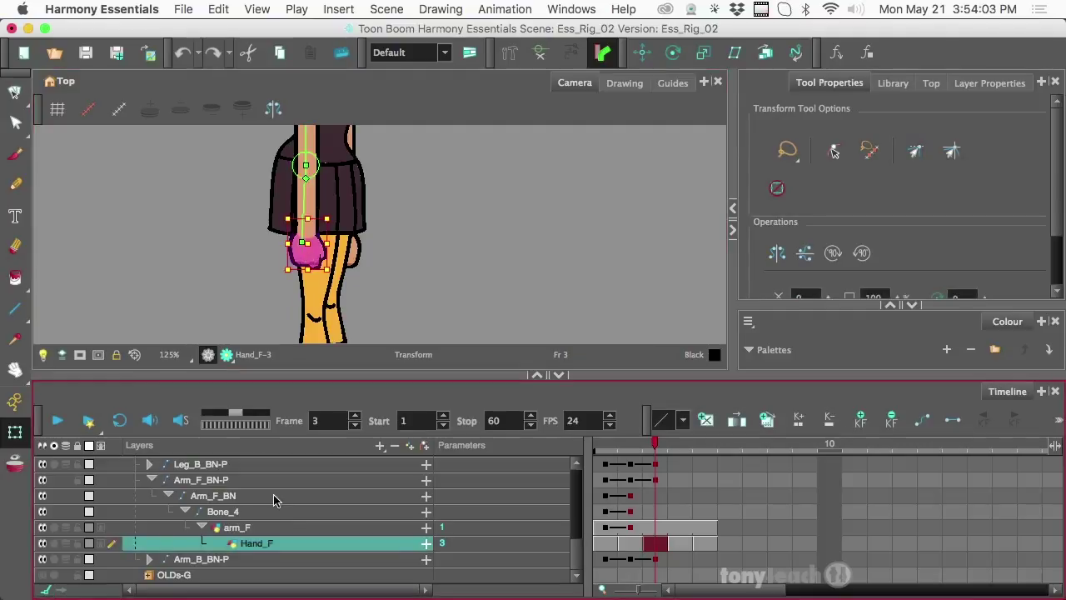
scroll(326, 259, "up", 2)
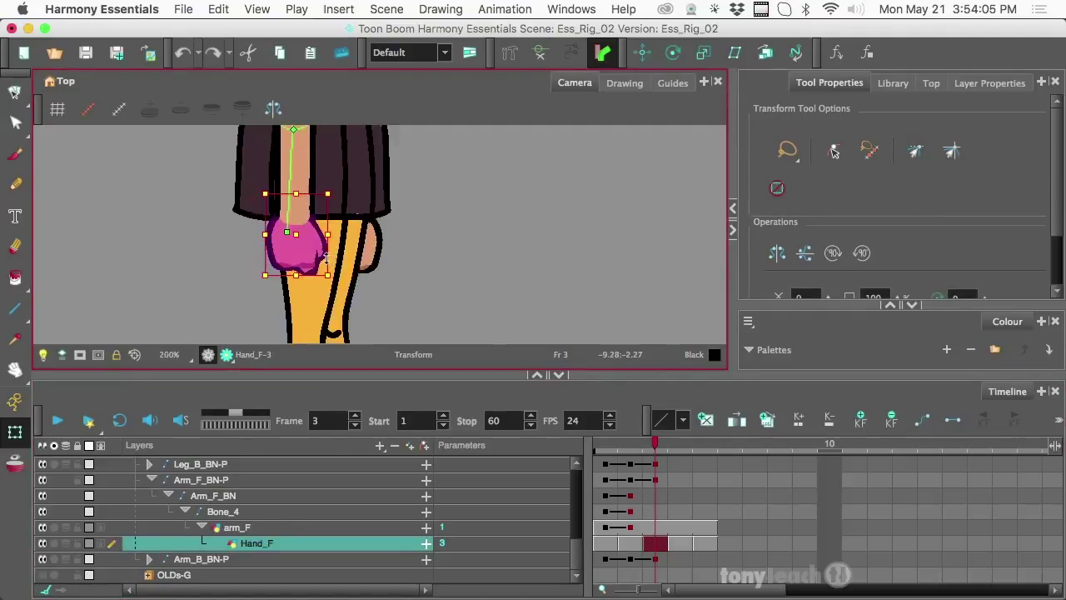
left_click_drag(342, 281, 332, 254)
scroll(400, 241, "down", 6)
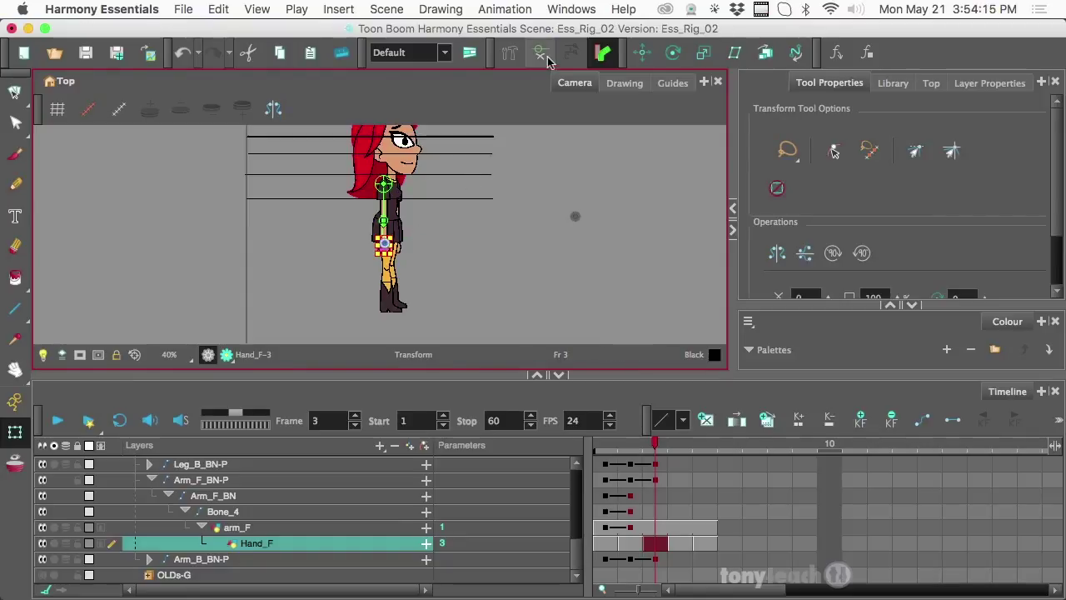
key("super")
key("super+f")
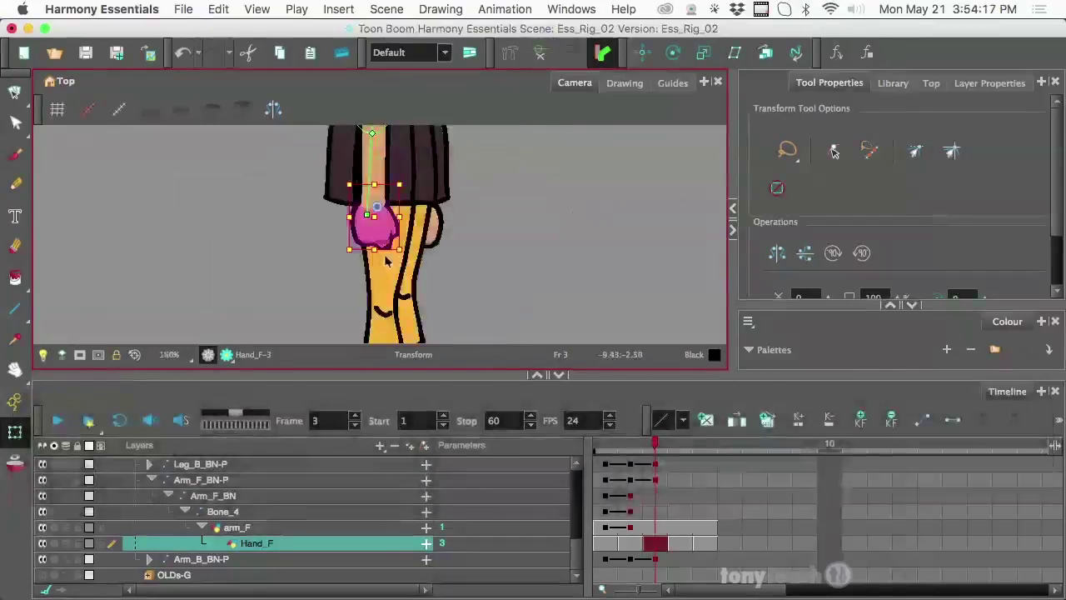
mouse_move(408, 254)
left_mouse_down()
mouse_move(381, 265)
mouse_move(430, 258)
mouse_move(400, 263)
mouse_move(415, 247)
left_mouse_up()
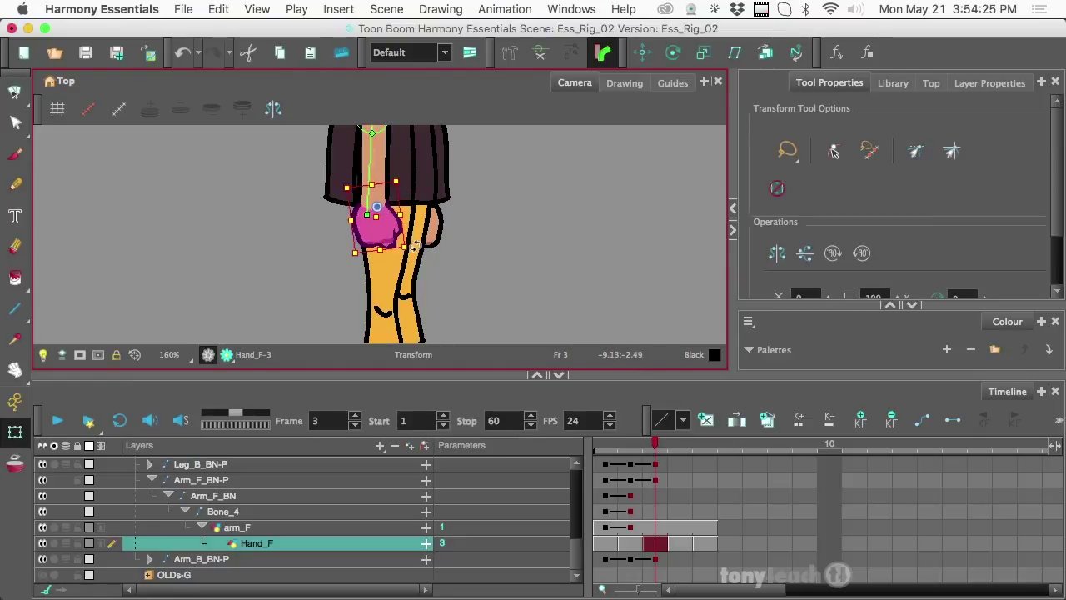
key("super+z")
Nudge Hand_F slightly downward at frame 3 and switch on Peg Selection Mode for the Transform tool.
left_click(461, 235)
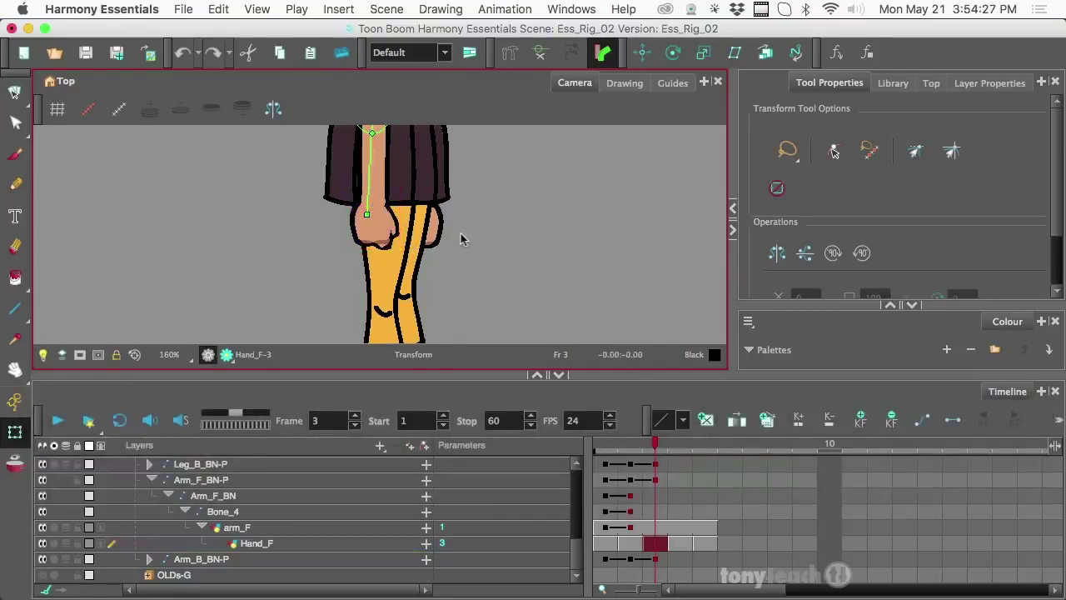
left_click(392, 228)
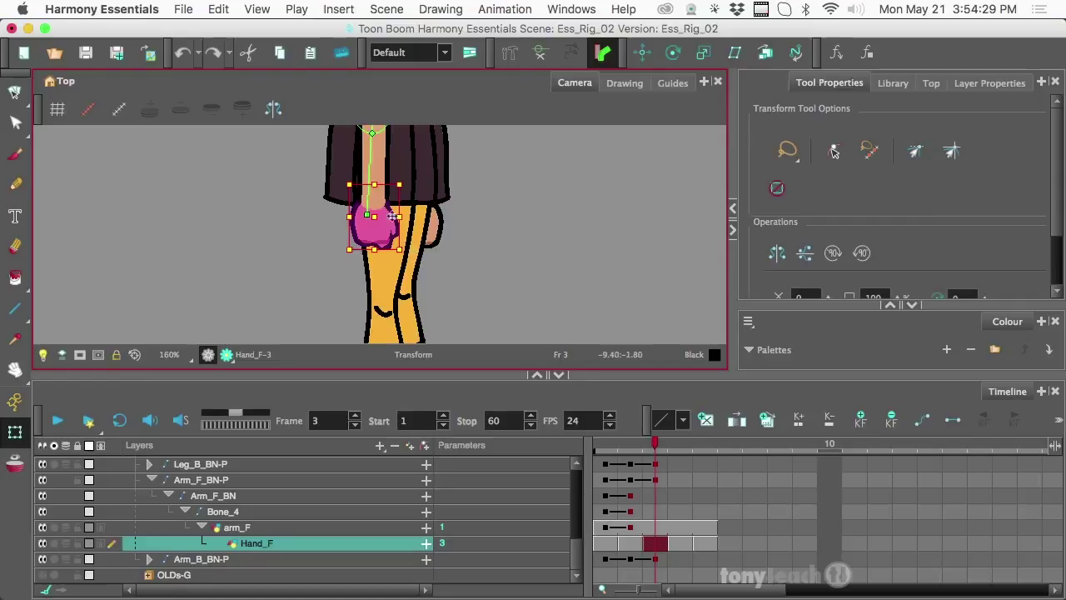
double_click(242, 539)
left_click(227, 547)
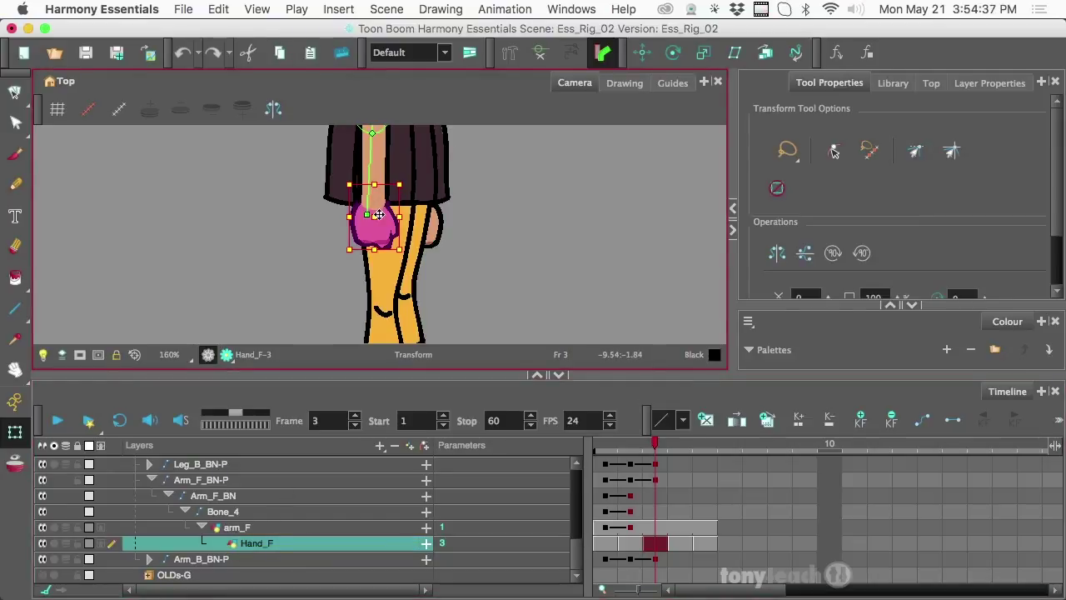
mouse_move(379, 215)
left_mouse_down()
mouse_move(368, 264)
mouse_move(250, 250)
mouse_move(356, 249)
mouse_move(379, 218)
left_mouse_up()
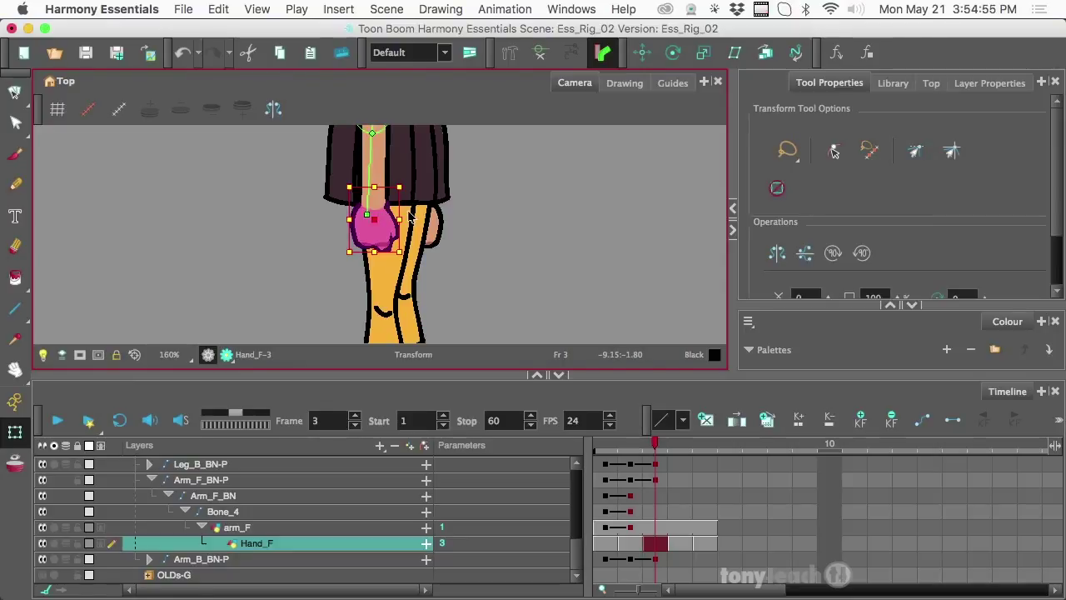
left_click(832, 150)
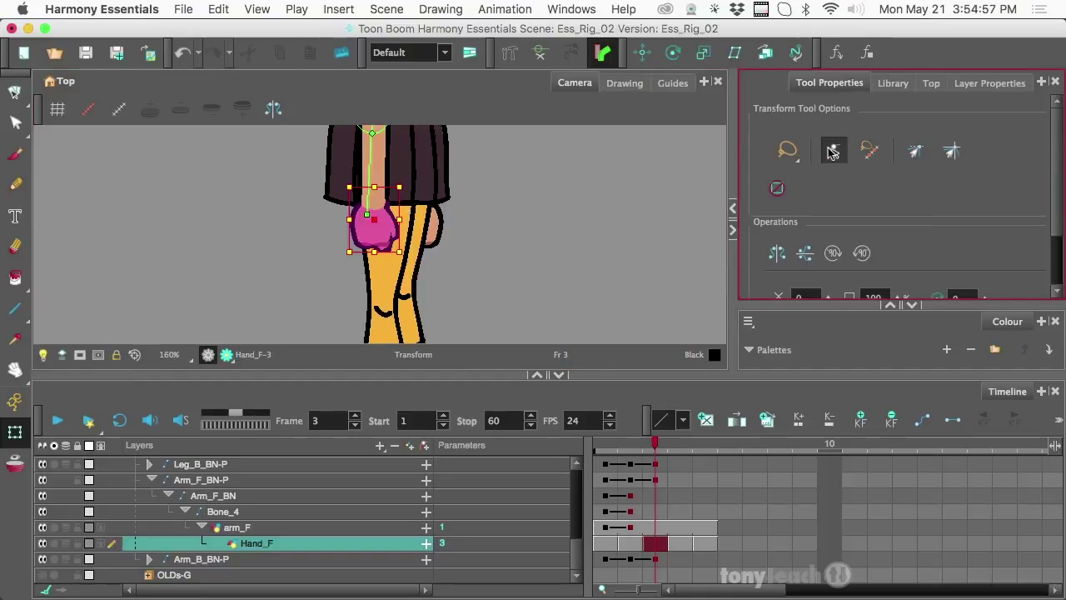